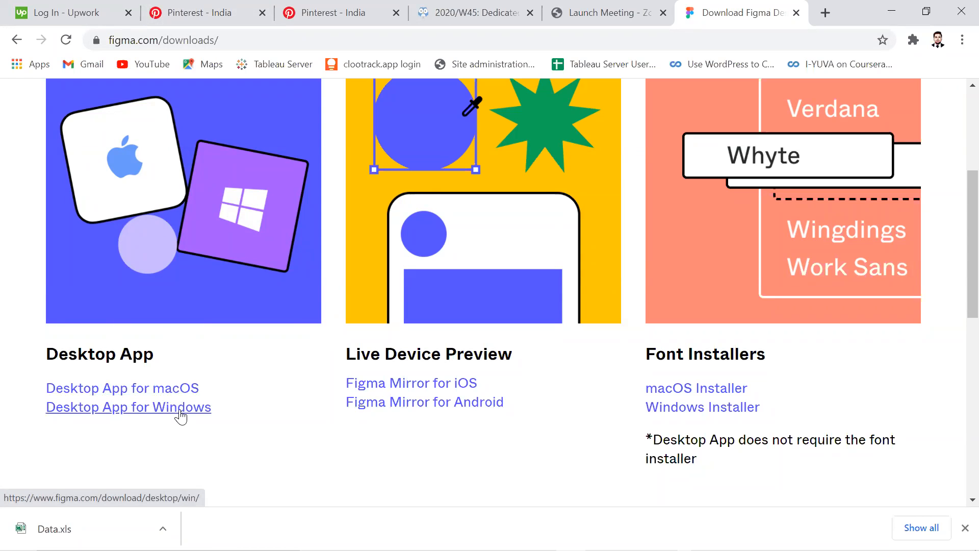
Switch to the Figma desktop app and browse the recently viewed design files.
click(964, 528)
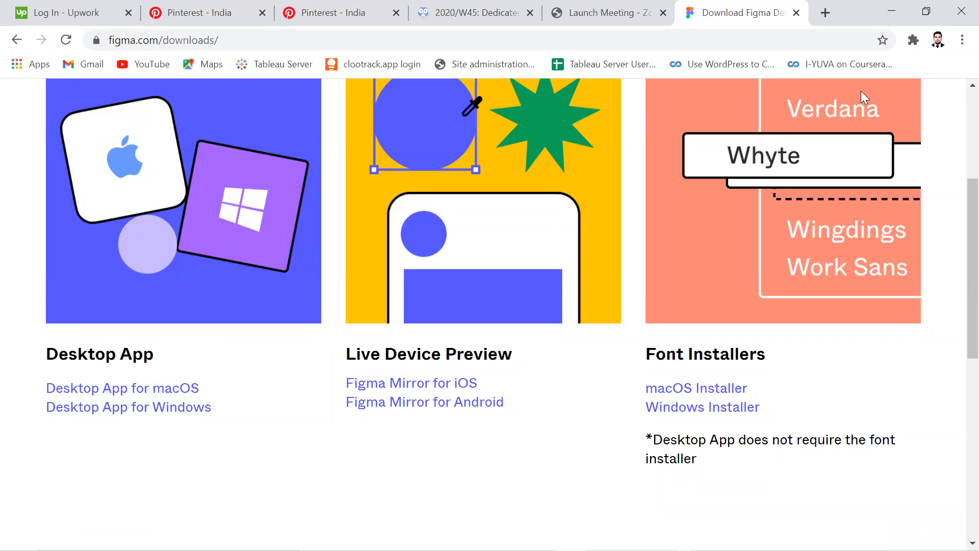
click(892, 11)
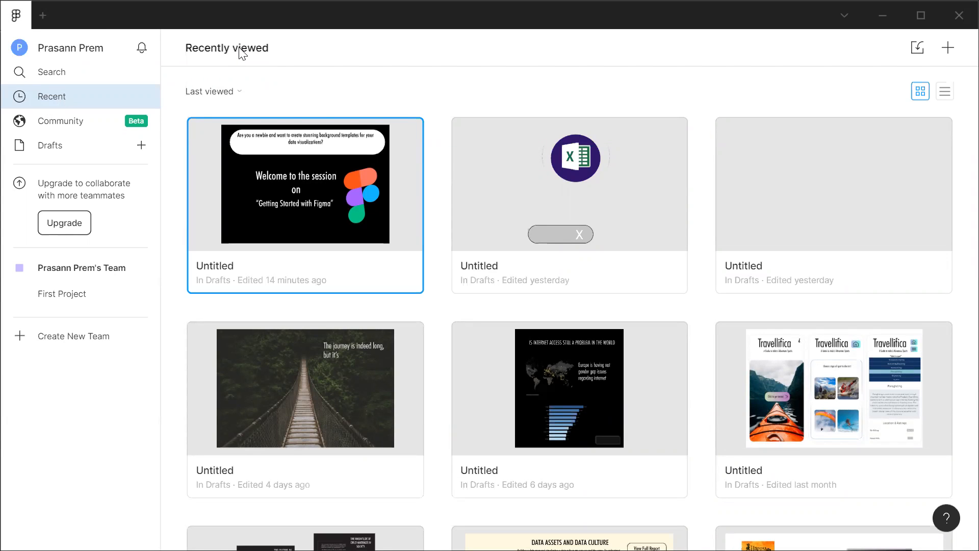
scroll(710, 418, down, 1)
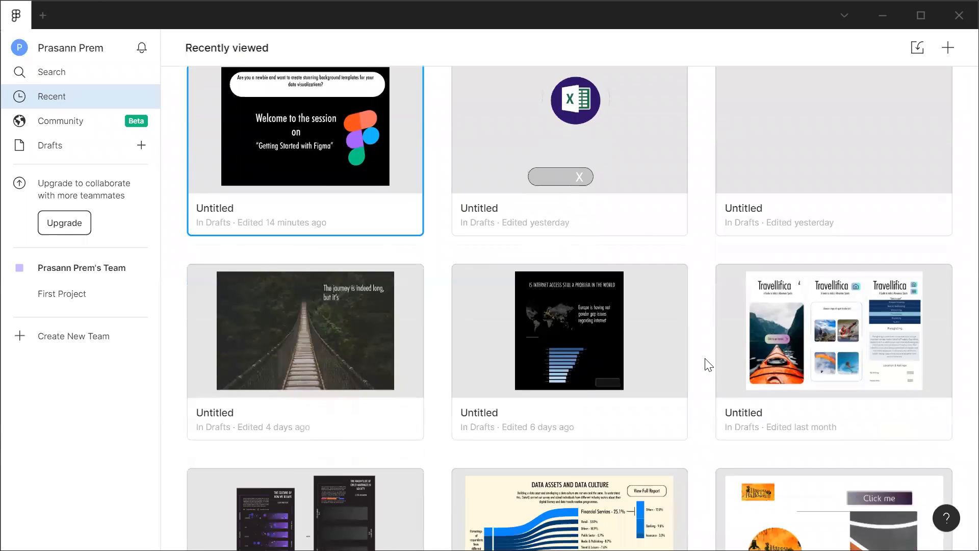
scroll(709, 366, down, 5)
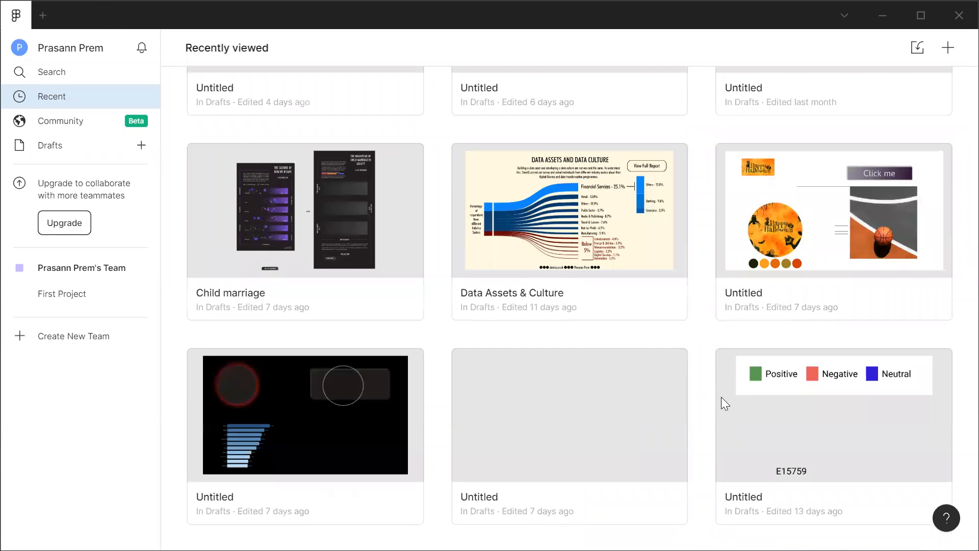
click(32, 107)
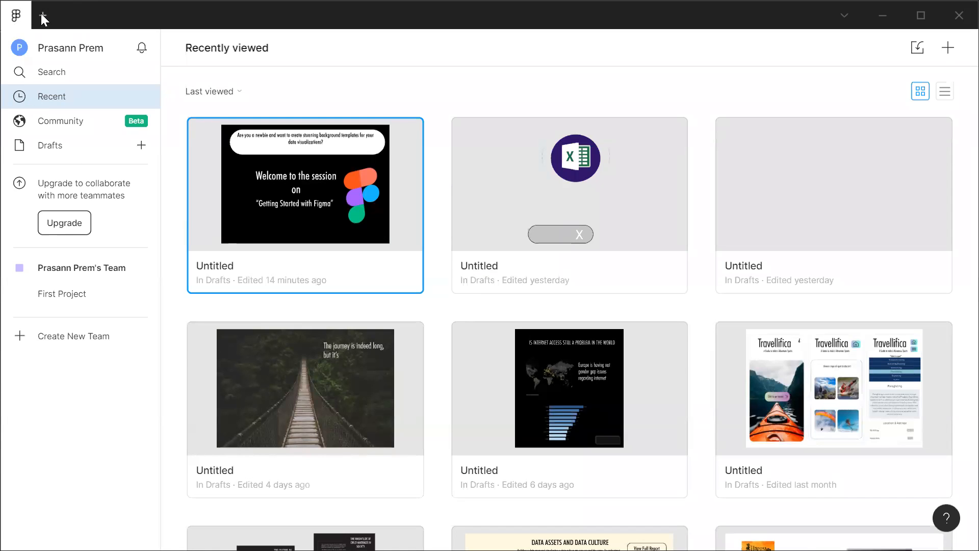
Create a new design file and add a Desktop preset frame of 1440 × 1024.
click(41, 16)
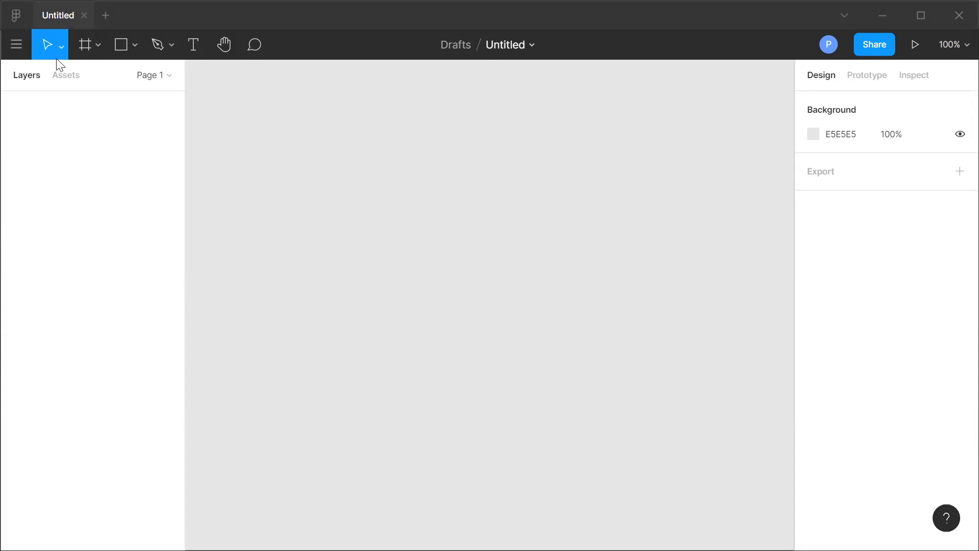
click(94, 45)
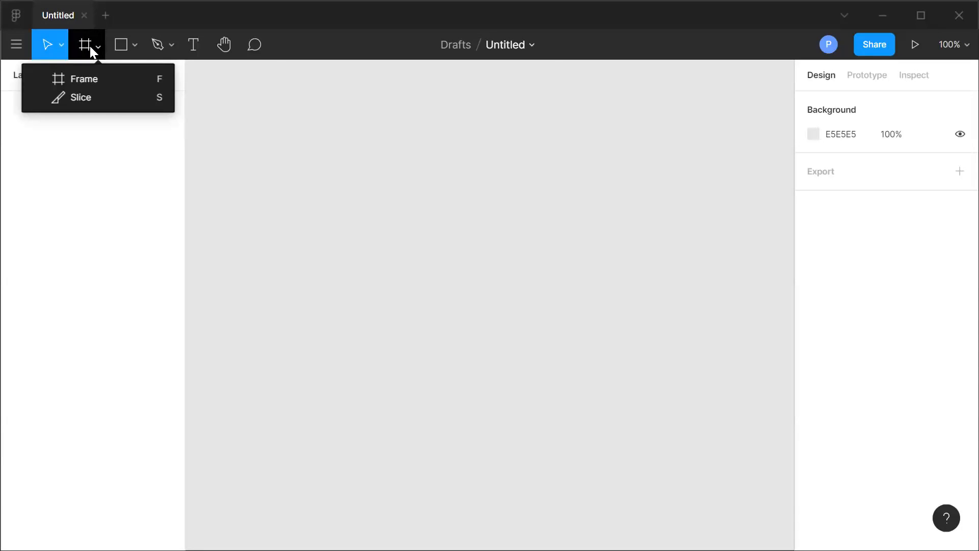
click(85, 79)
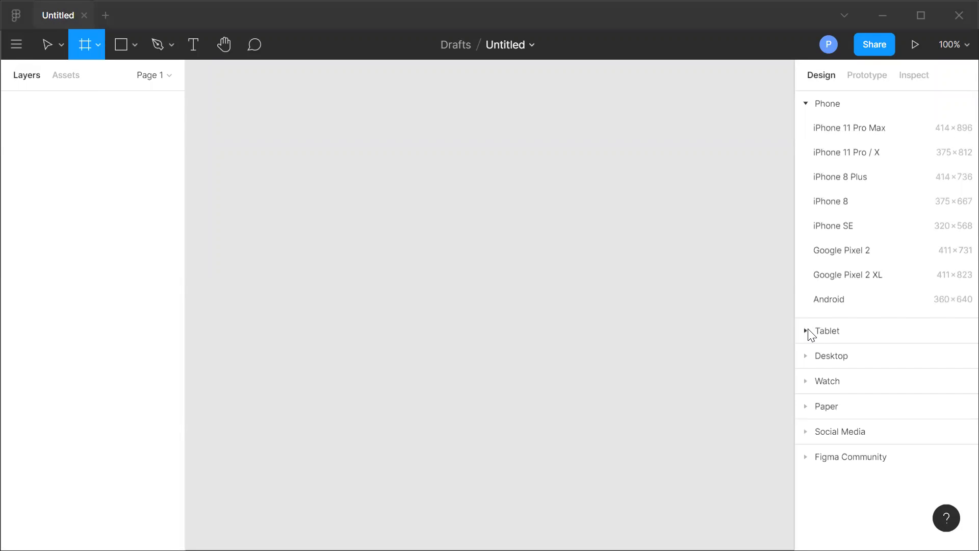
click(809, 357)
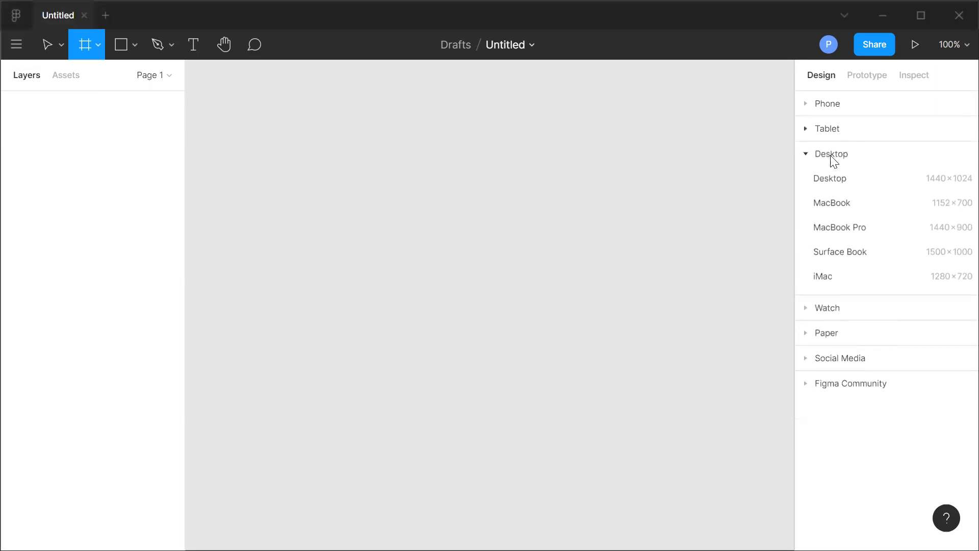
click(836, 183)
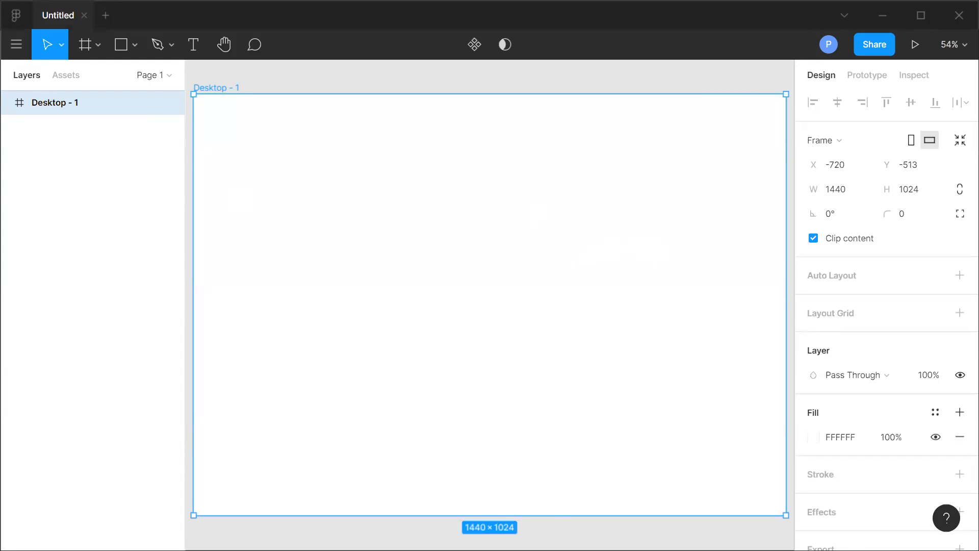
click(878, 27)
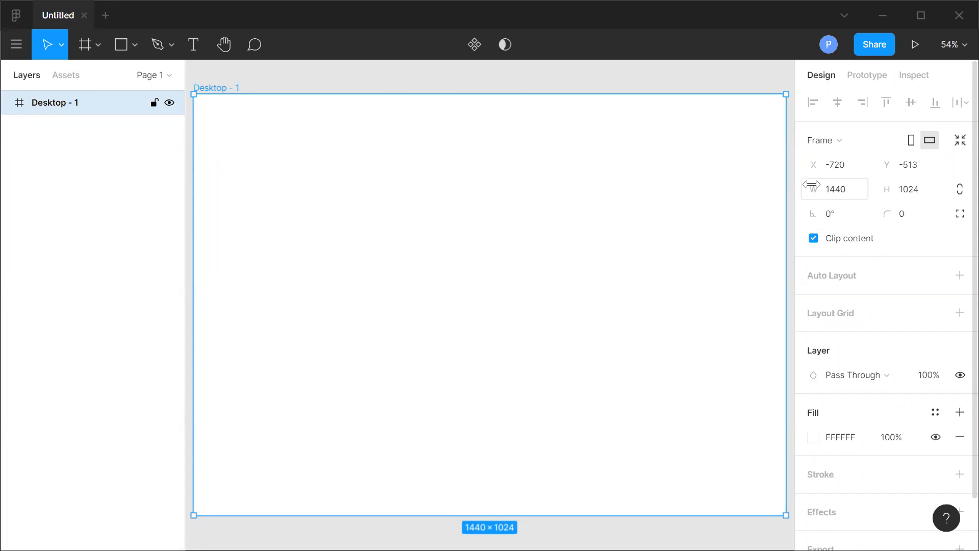
Resize the frame to a width of 1604 and a height of 878.
click(841, 198)
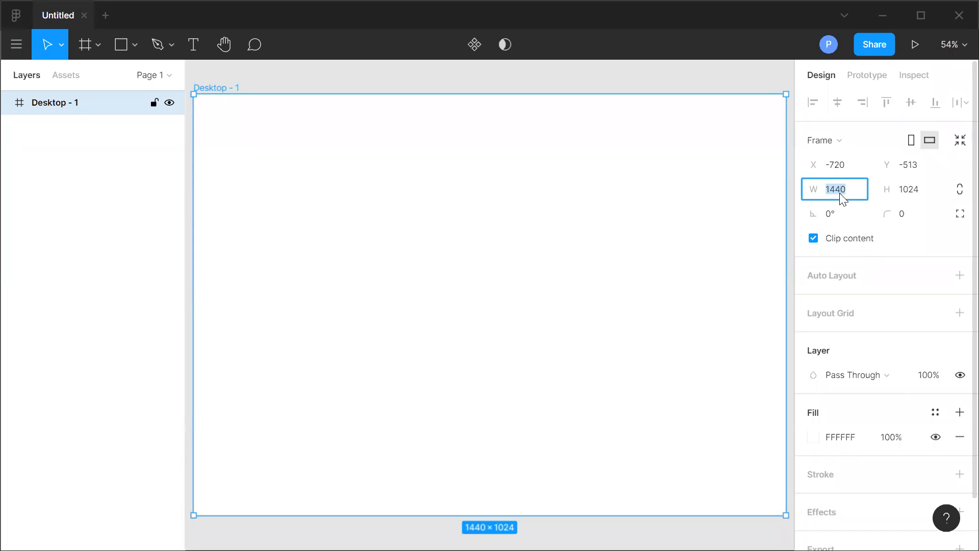
text(1604)
click(908, 192)
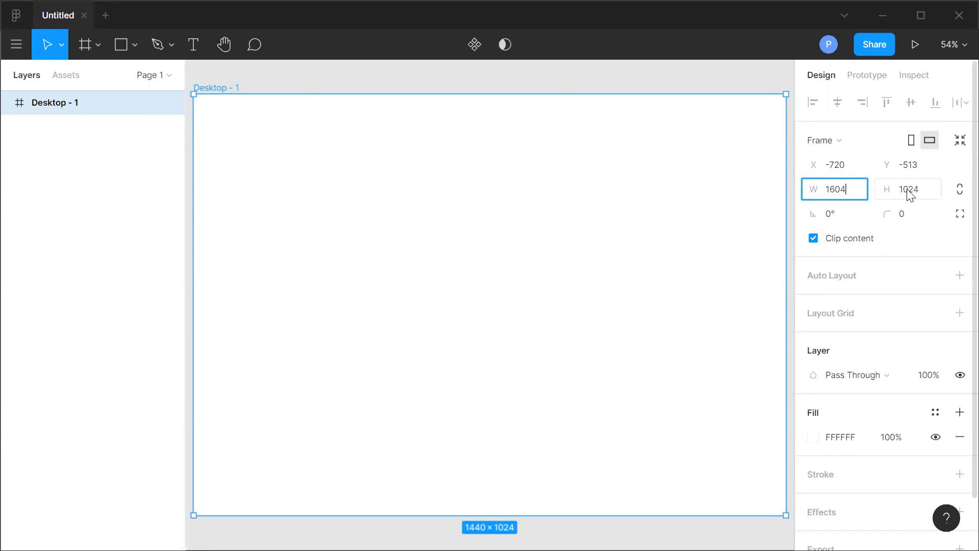
text(878)
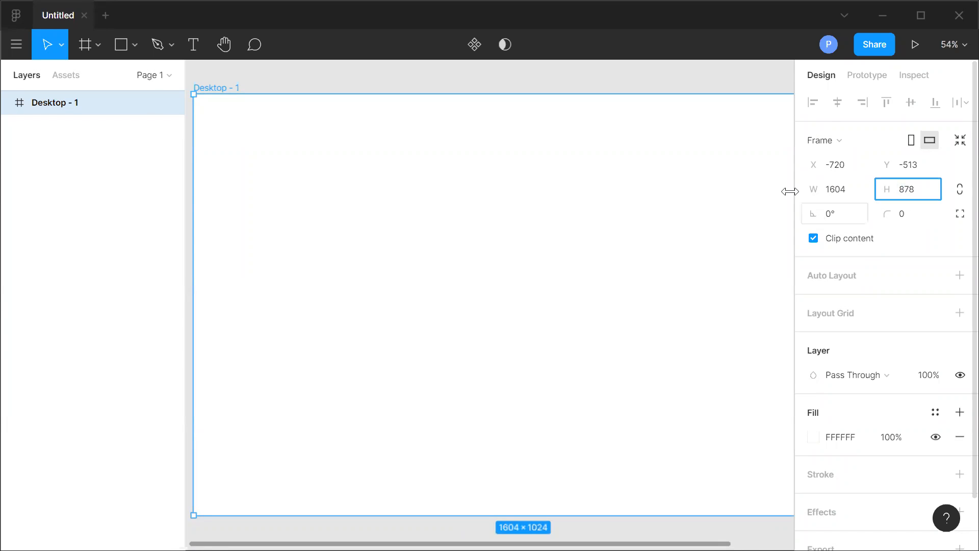
click(114, 275)
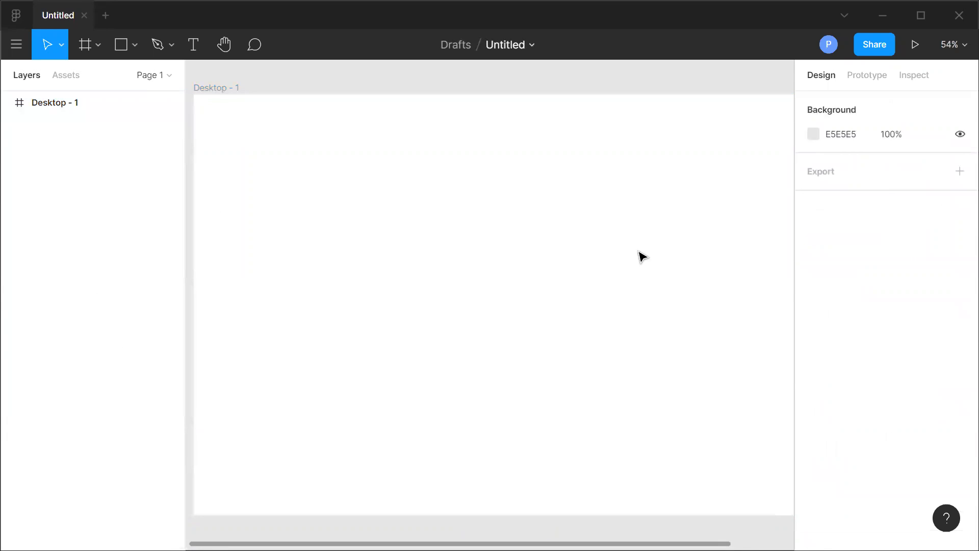
click(67, 111)
click(911, 189)
text(878)
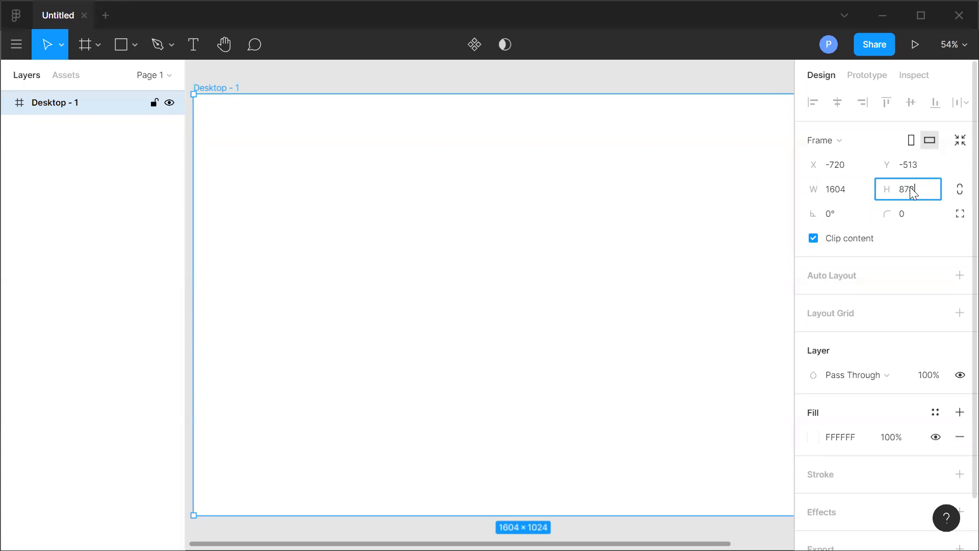
click(926, 244)
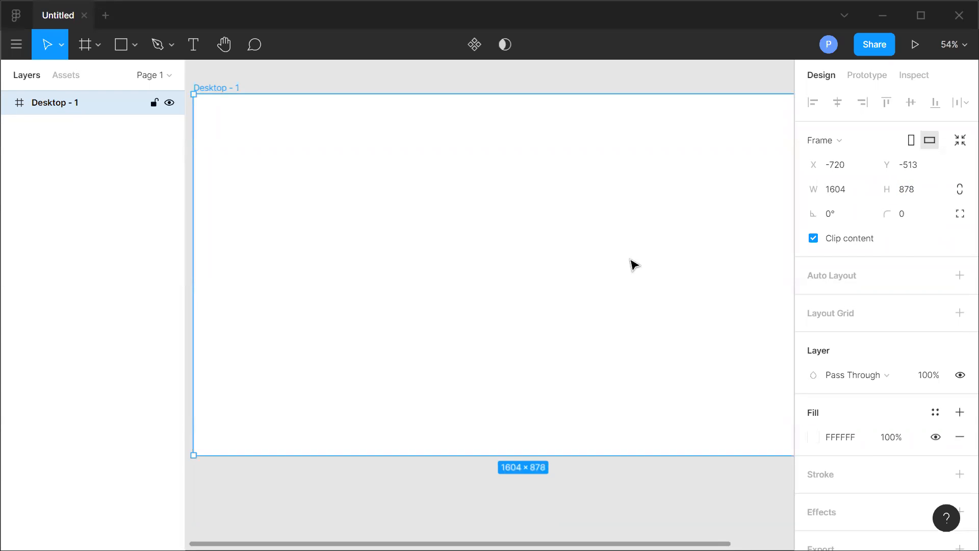
Rotate the frame by 10°.
click(956, 45)
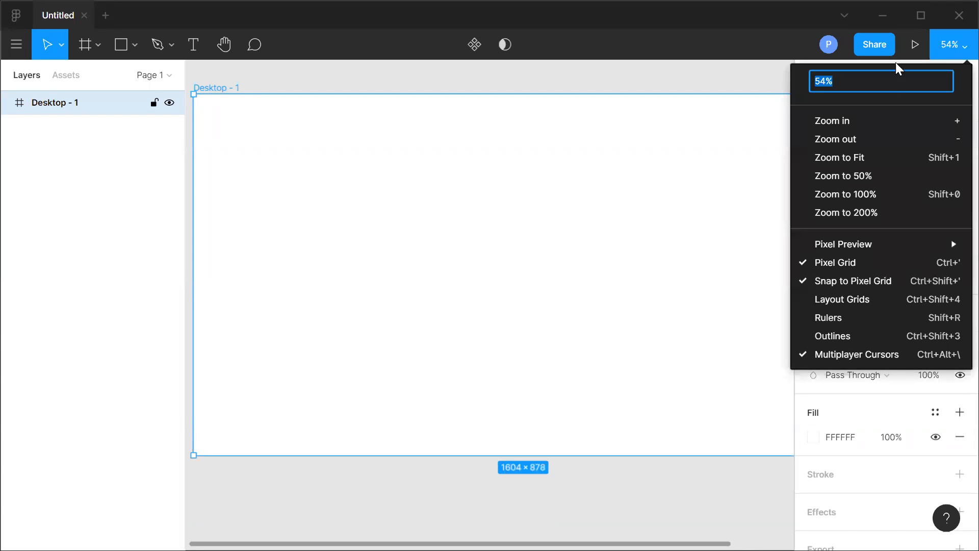
click(861, 159)
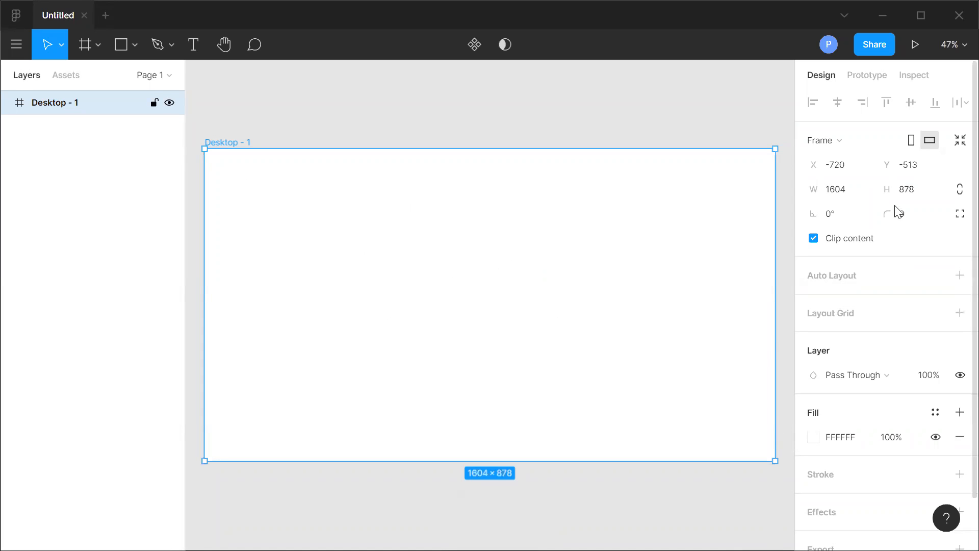
click(834, 216)
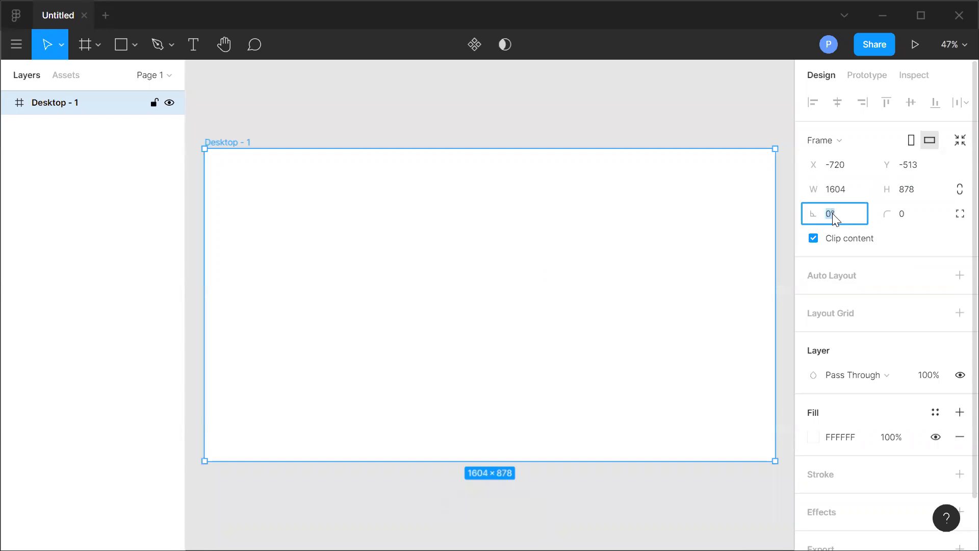
text(10)
key(Return)
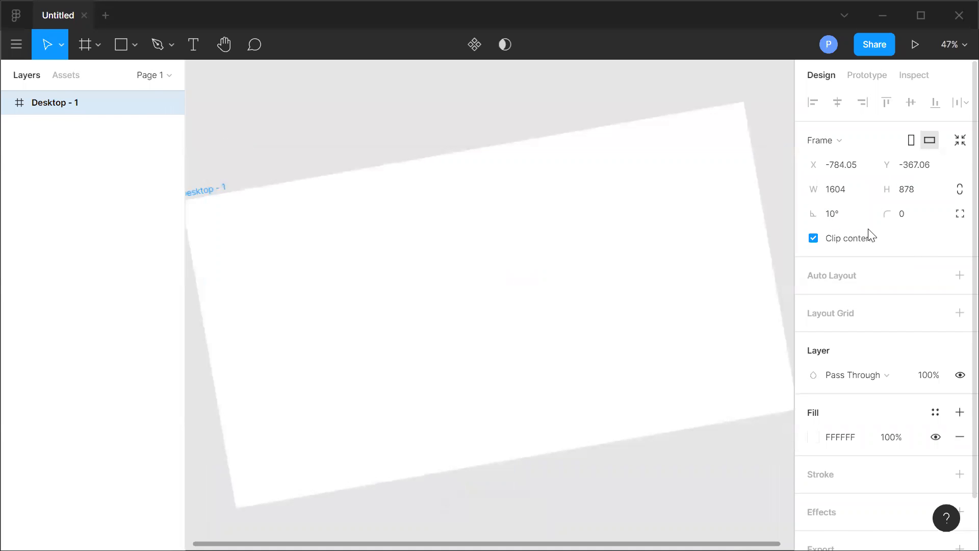
Set the frame's rotation back to 0°.
click(837, 218)
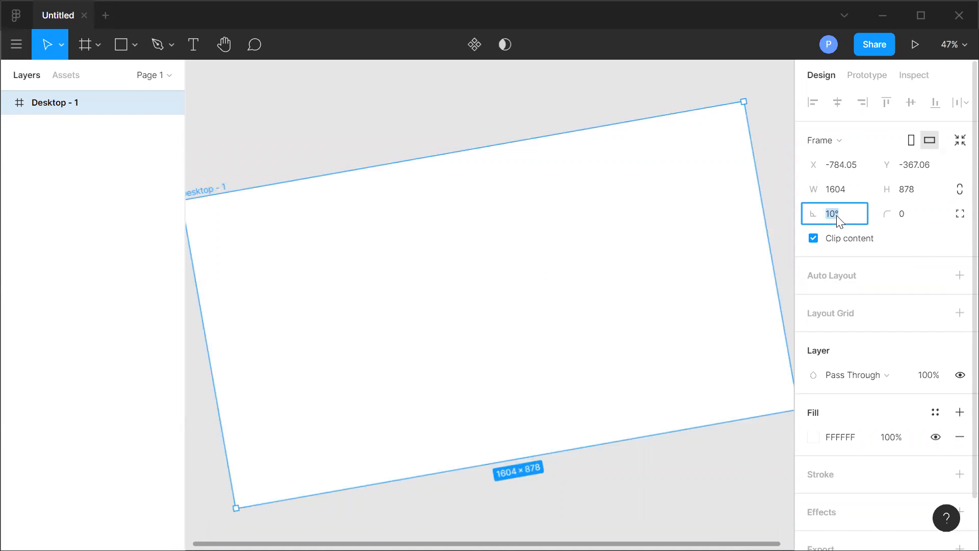
text(0)
key(Return)
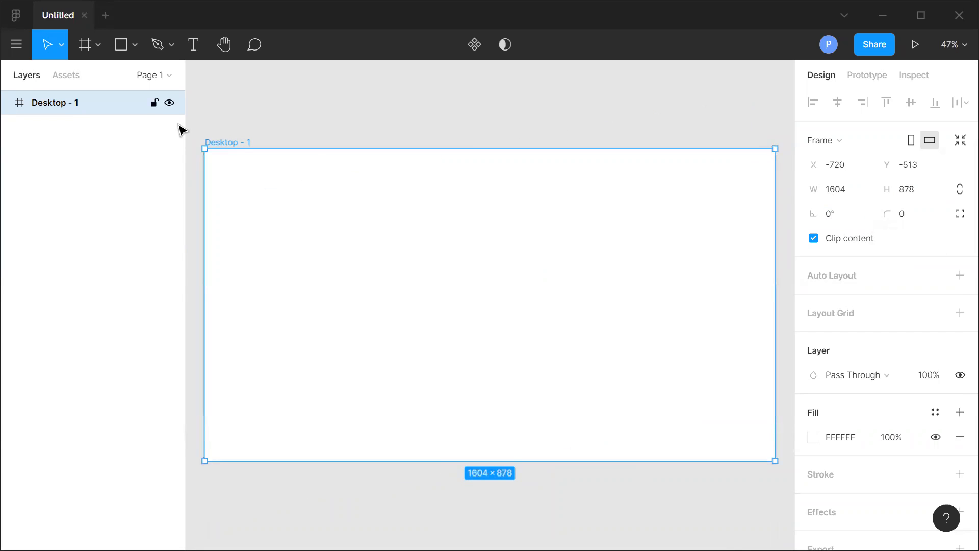
Try a corner radius of 20 on the frame, then reset it to 0.
click(903, 214)
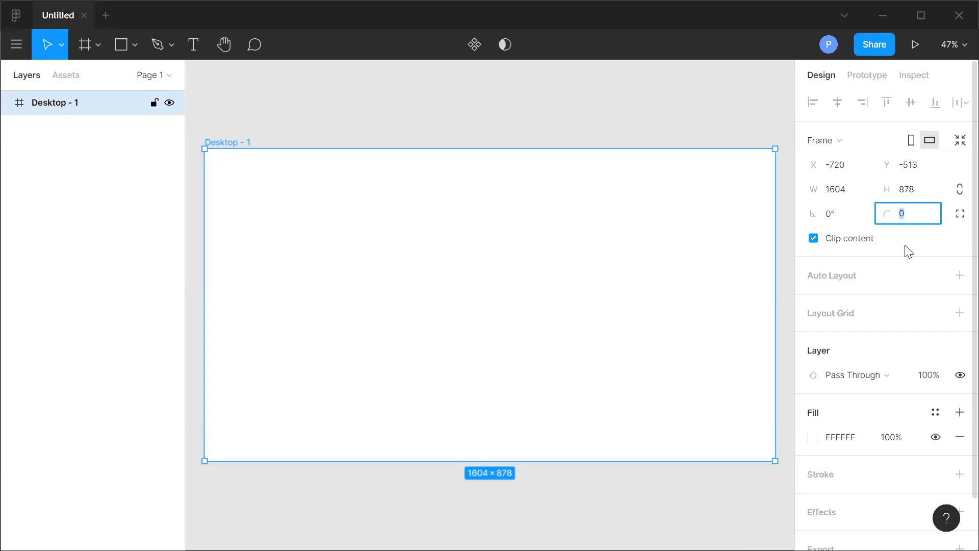
key(Return)
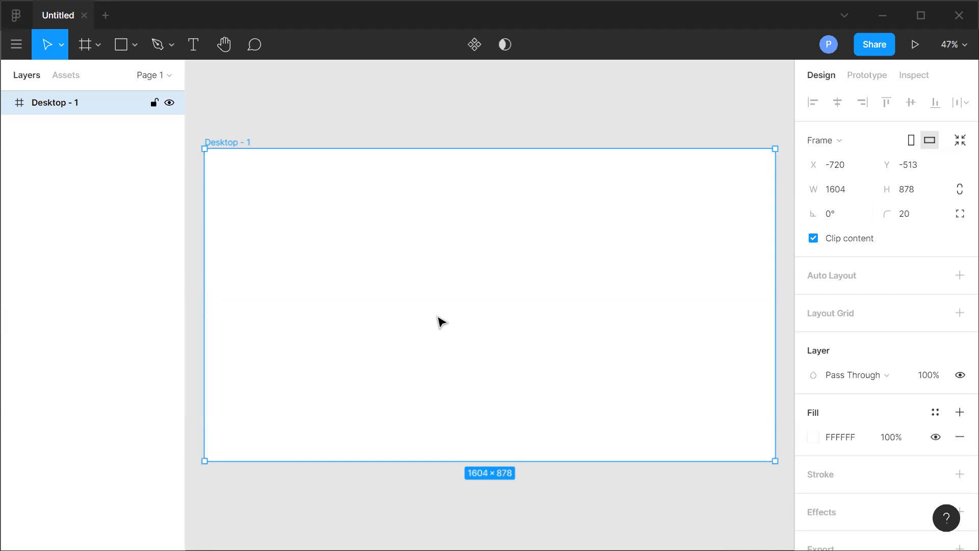
click(911, 219)
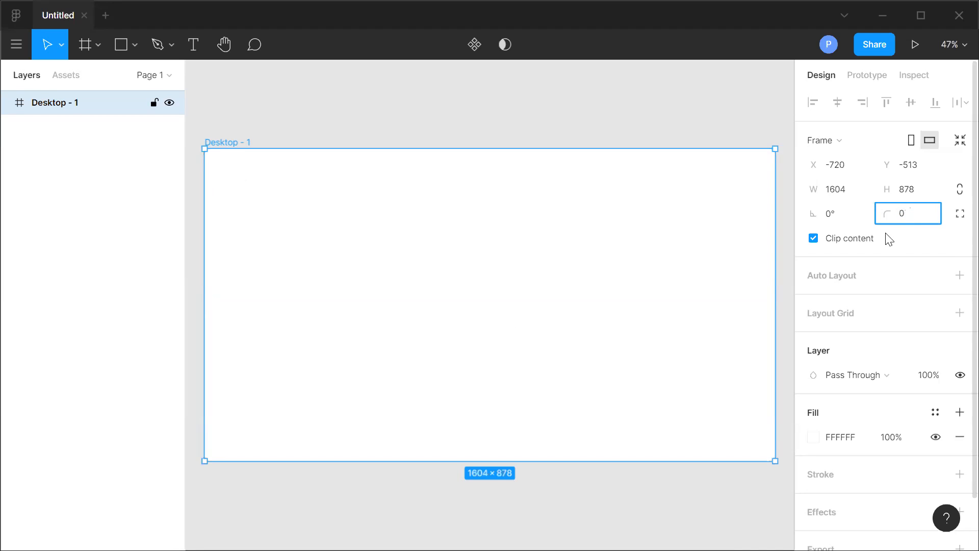
key(Return)
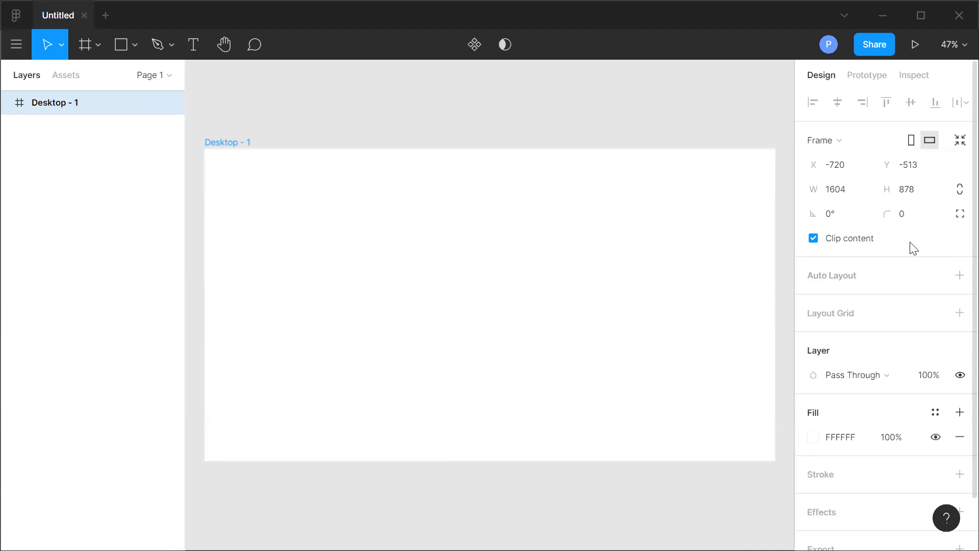
Add a layout grid to the frame and remove it again.
scroll(914, 245, down, 1)
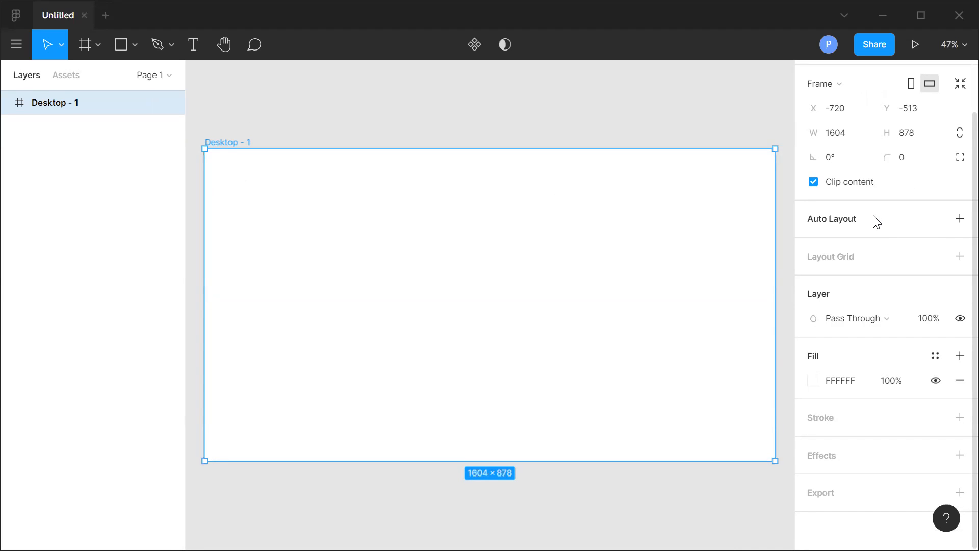
click(959, 257)
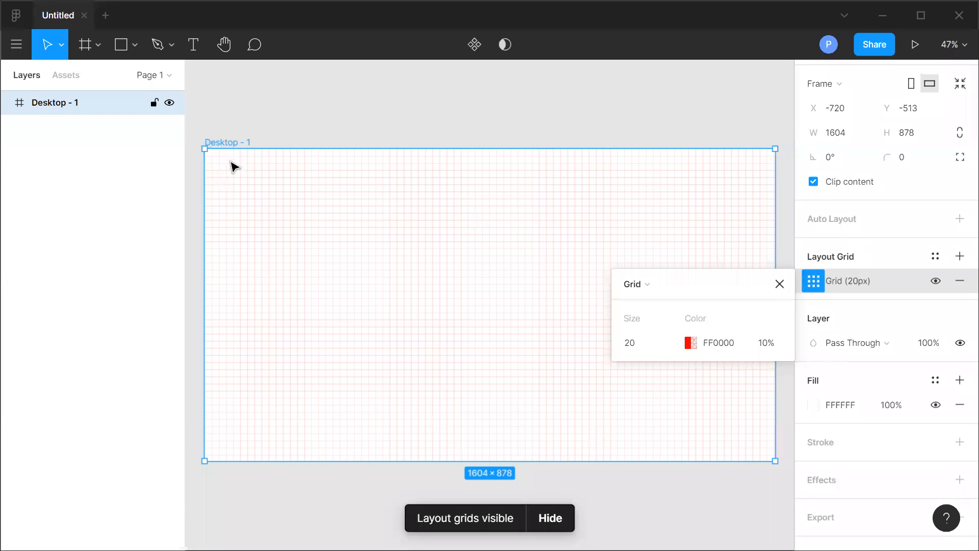
click(232, 285)
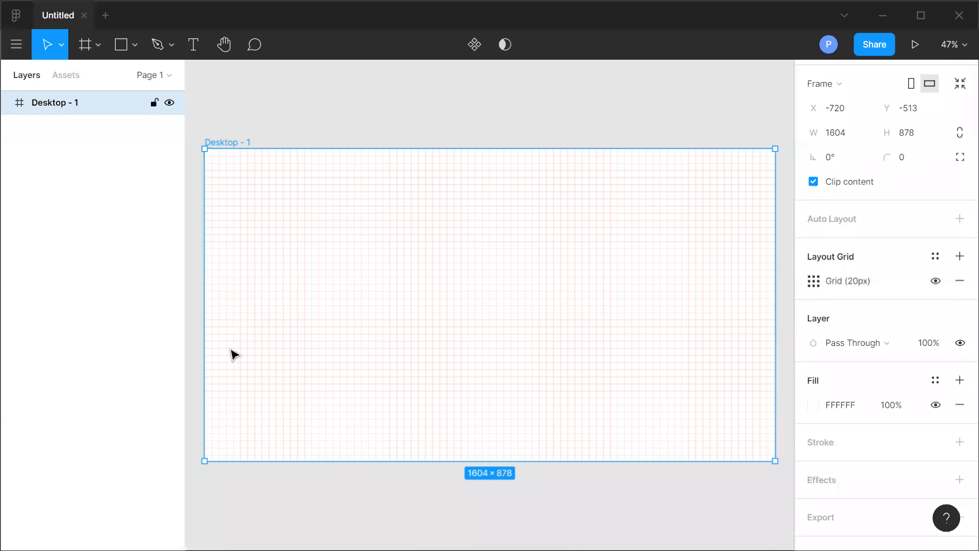
click(959, 284)
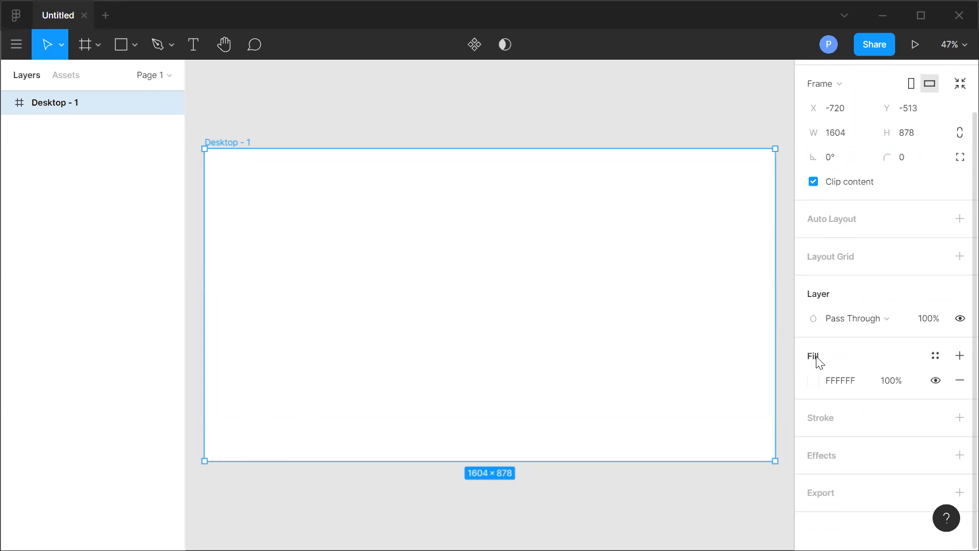
Open the frame fill's colour picker and view the fill type options.
click(843, 382)
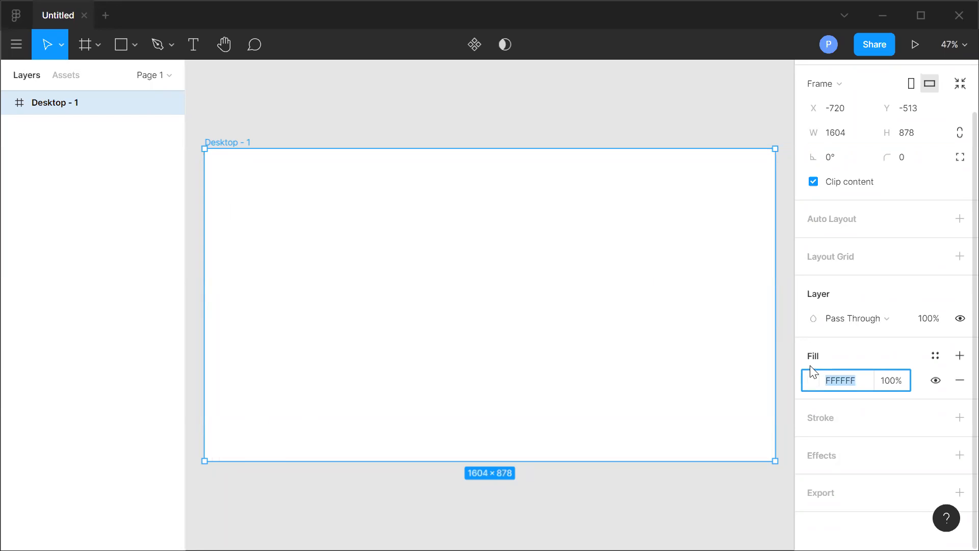
click(814, 381)
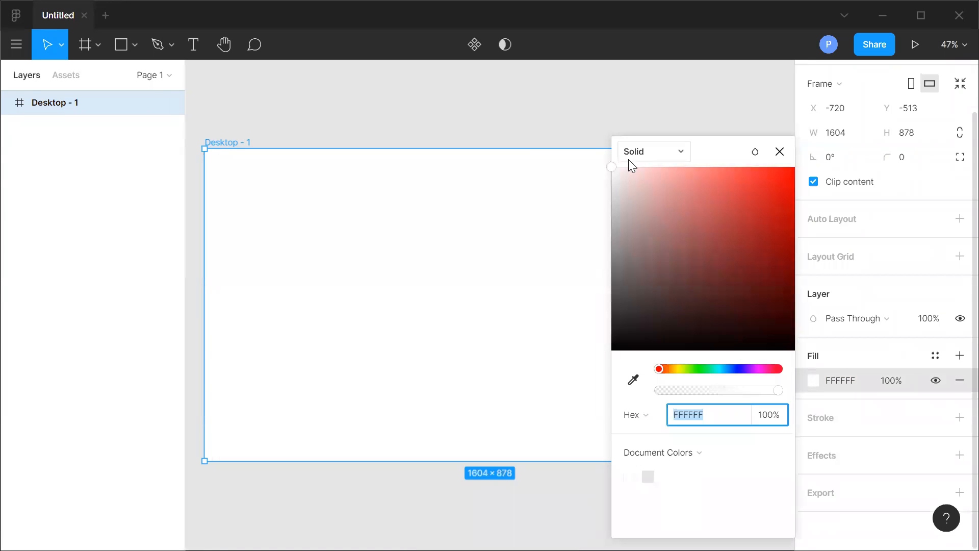
click(652, 155)
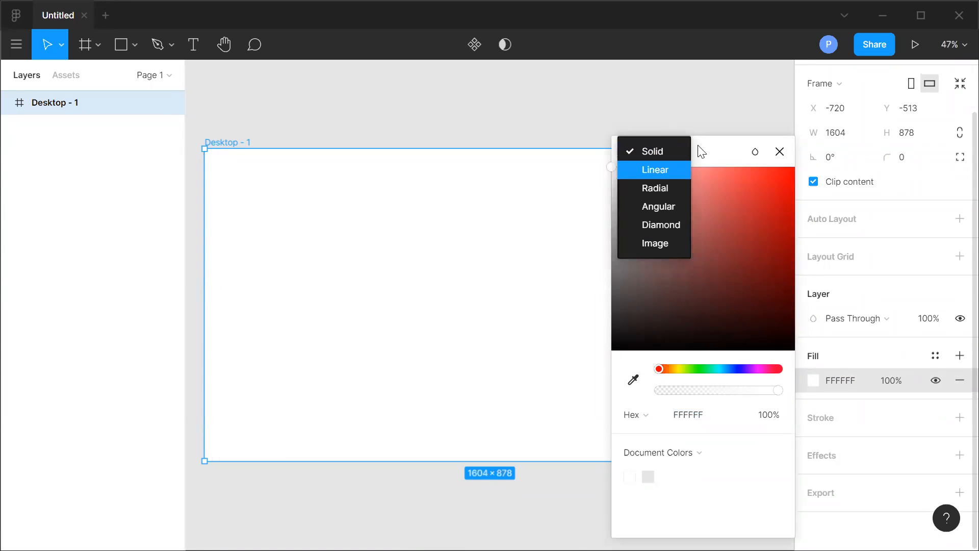
click(712, 155)
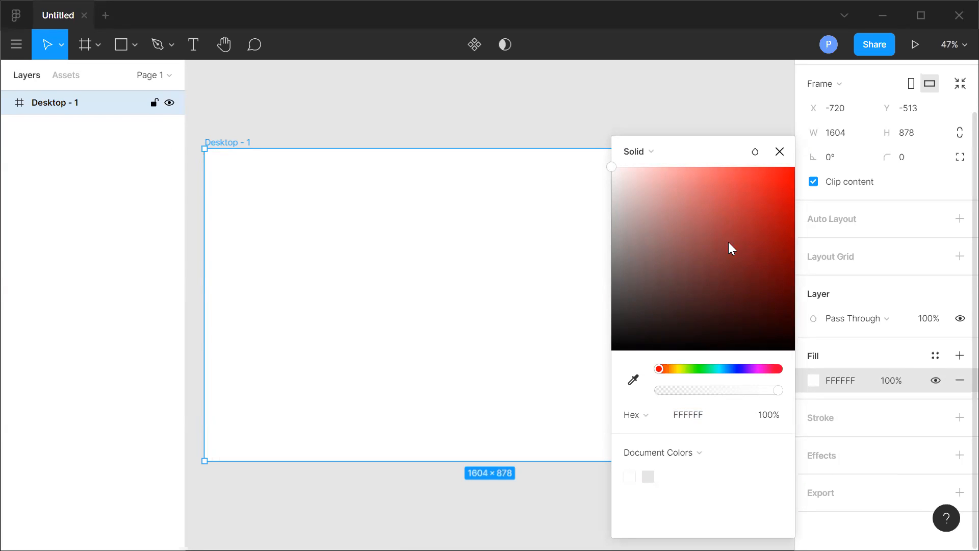
Try a dark red fill on the frame, then reset the fill hex to FFFFFF.
drag(734, 269, 695, 268)
click(843, 380)
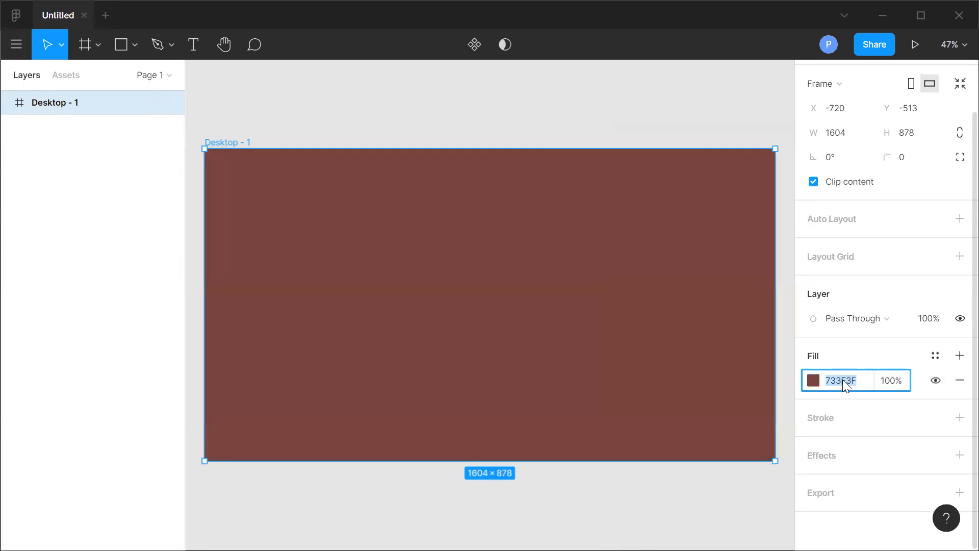
text(ffffff)
click(726, 495)
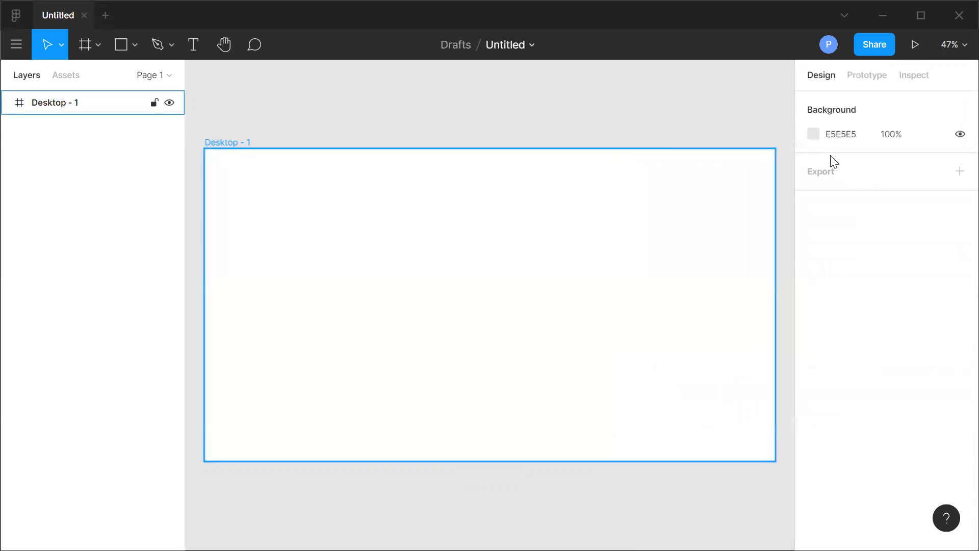
Select the frame and move it slightly up and to the left on the canvas.
click(635, 266)
scroll(841, 441, down, 2)
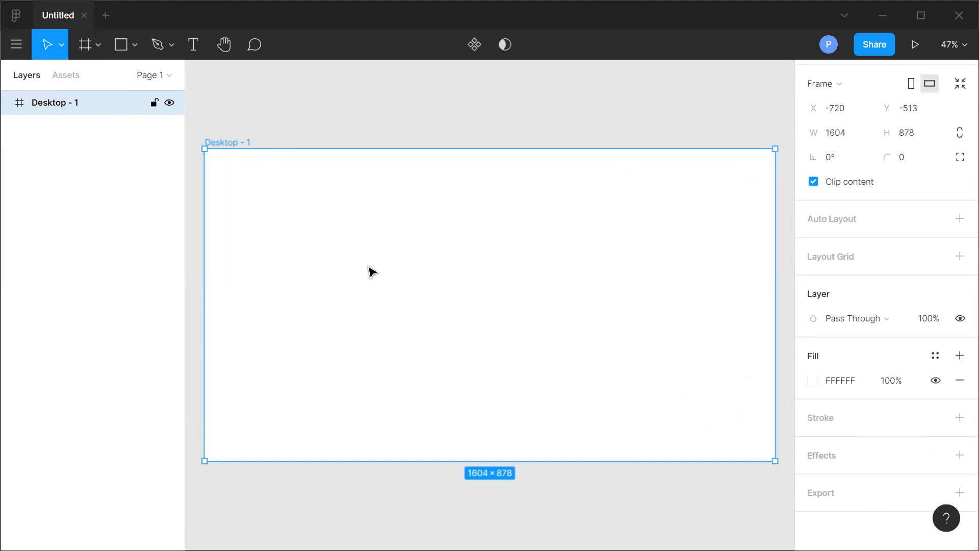
drag(493, 321, 461, 298)
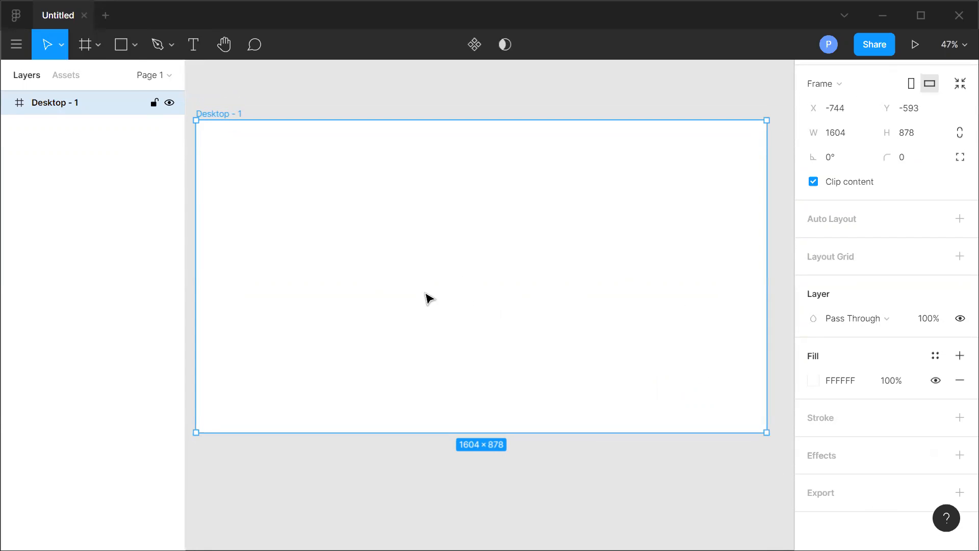
Draw a rectangle of about 394 × 333 inside the frame and move it toward the frame's centre.
click(135, 48)
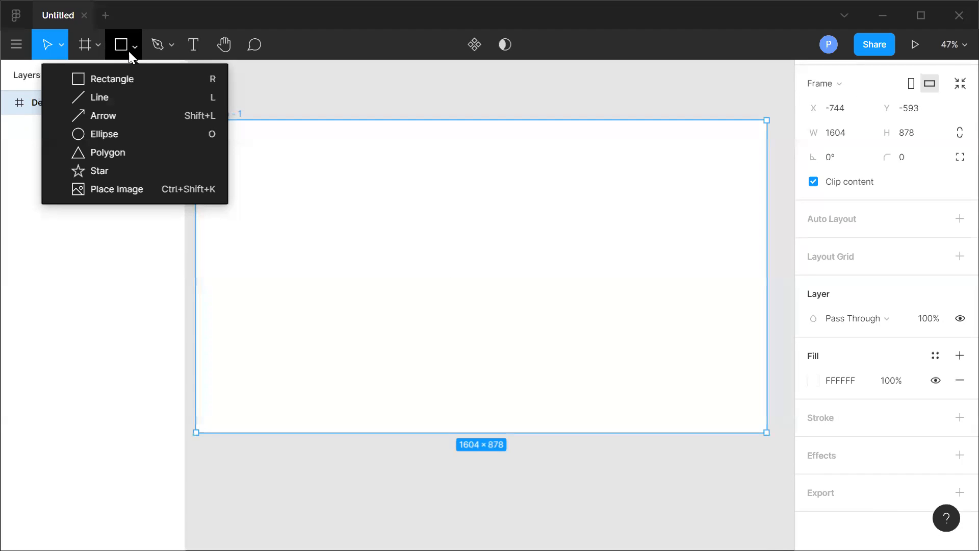
click(118, 79)
mouse_move(237, 146)
mouse_down()
mouse_move(258, 229)
mouse_move(311, 225)
mouse_move(346, 267)
mouse_up()
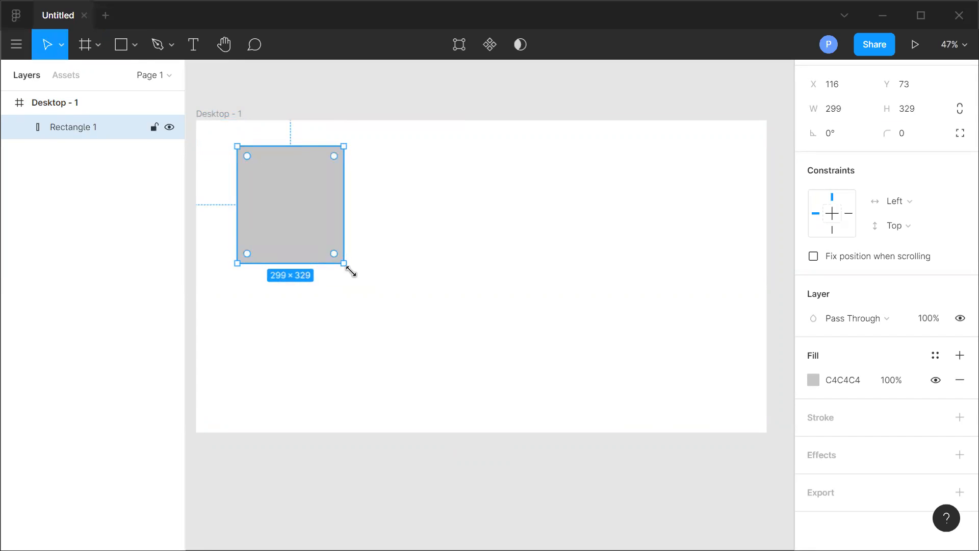
drag(345, 265, 376, 263)
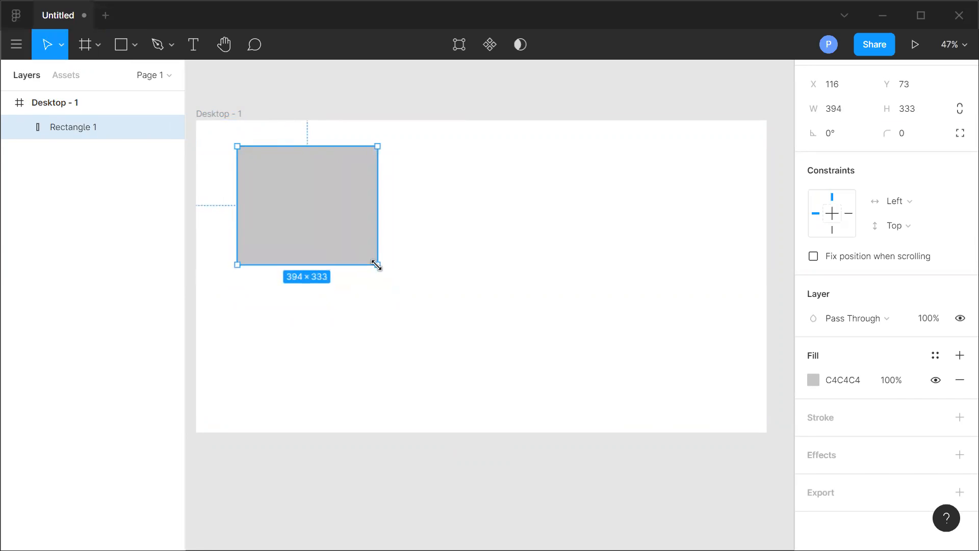
drag(326, 219, 469, 231)
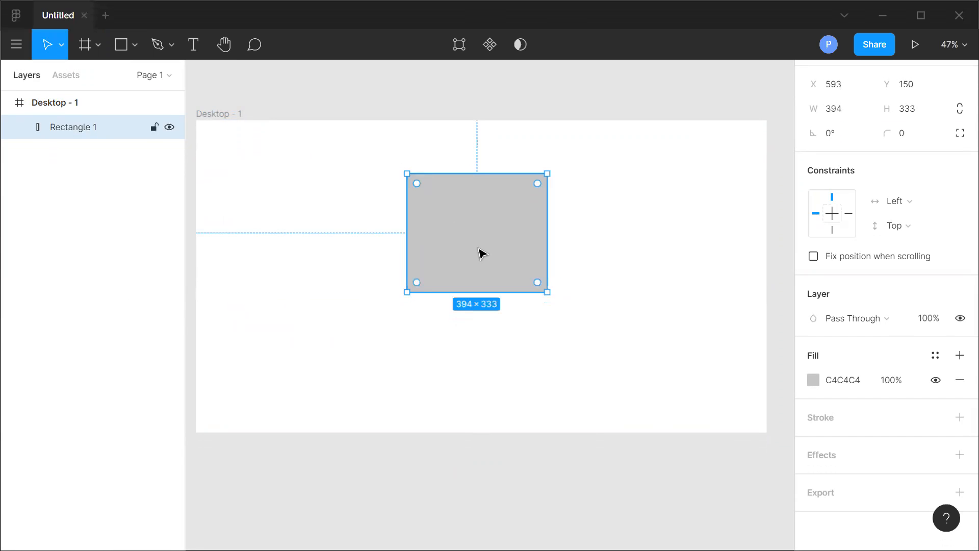
Set the rectangle's corner radius to 20.
scroll(936, 301, up, 2)
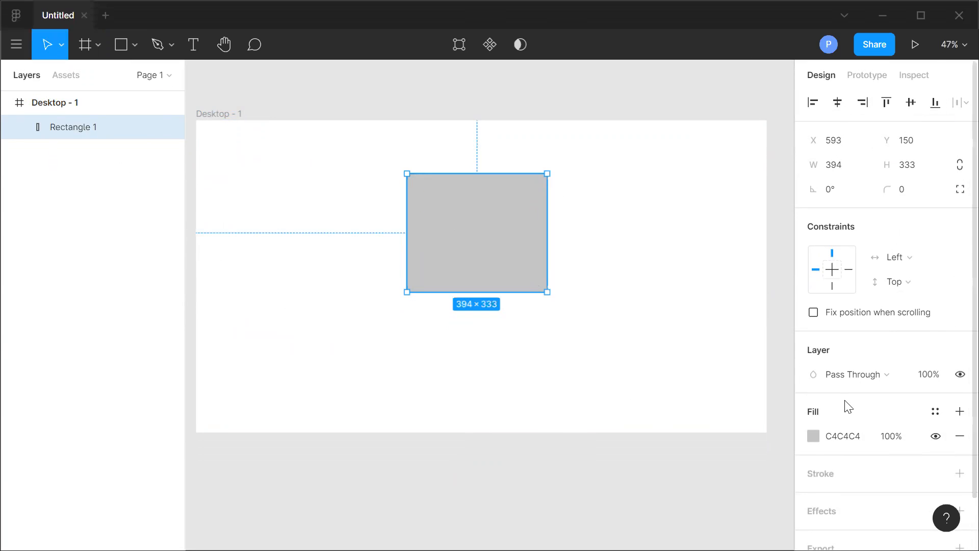
scroll(887, 408, down, 2)
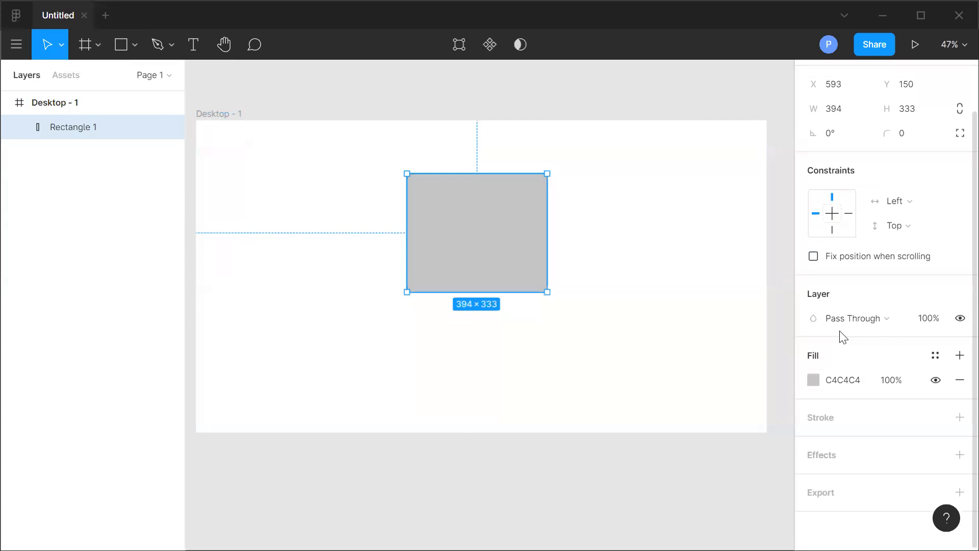
scroll(885, 304, up, 2)
click(834, 169)
click(918, 168)
click(840, 167)
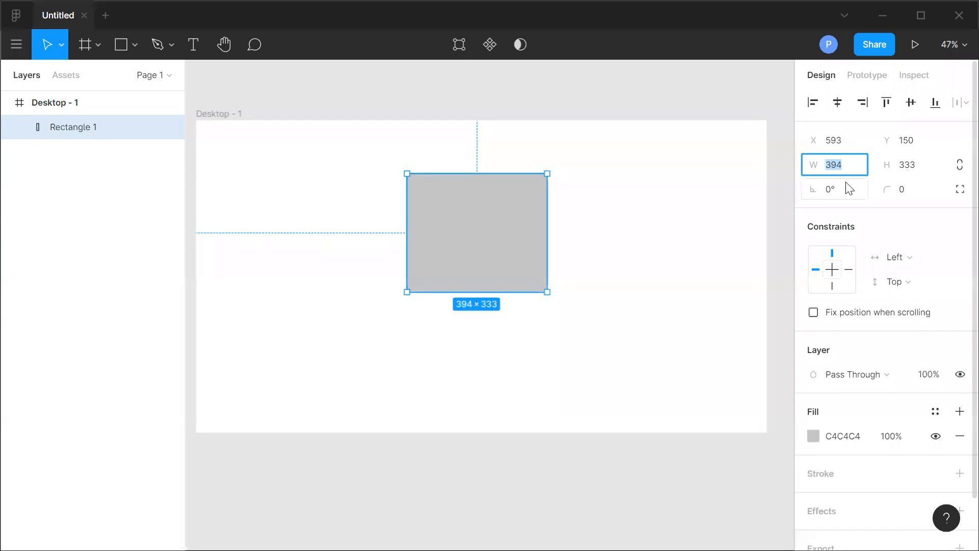
click(902, 190)
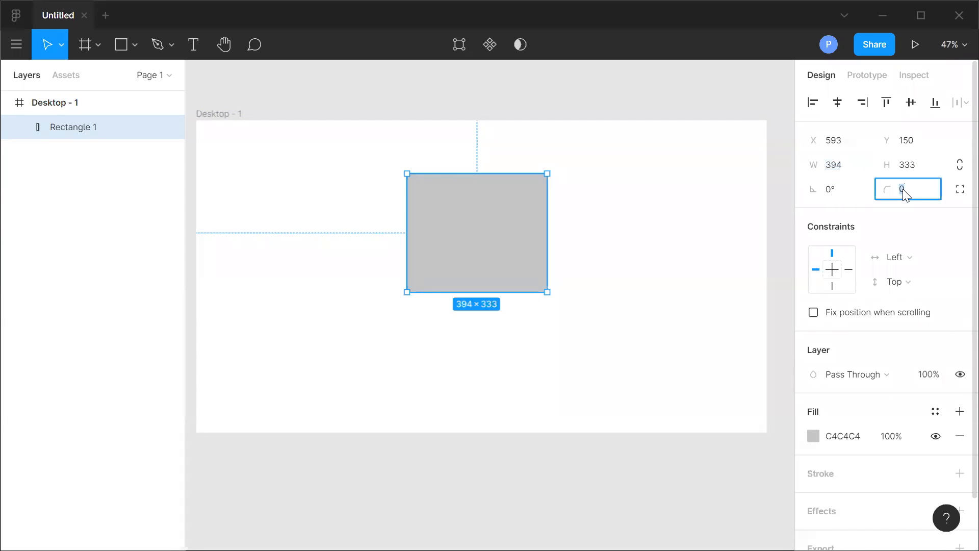
text(20)
click(691, 315)
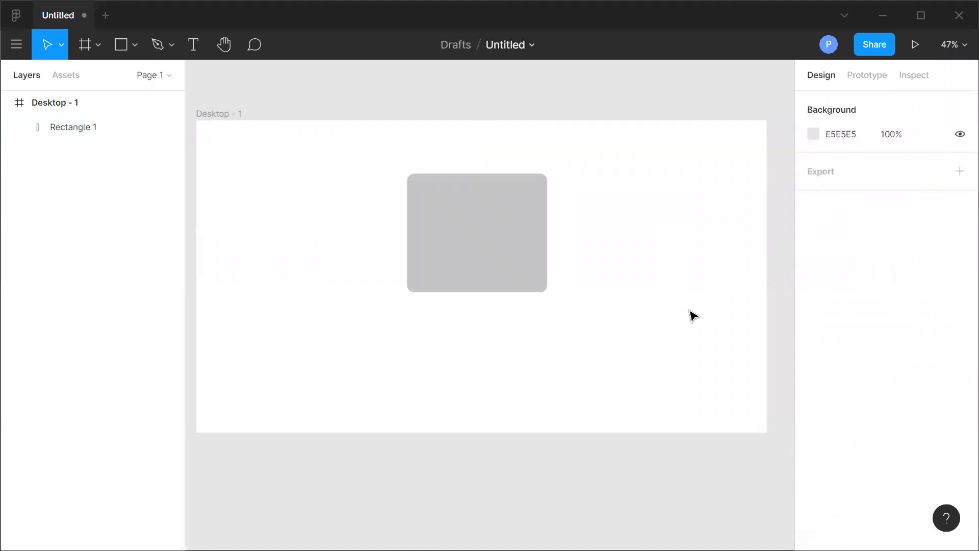
Open the rectangle's fill colour picker and switch the fill type to Linear gradient.
click(483, 231)
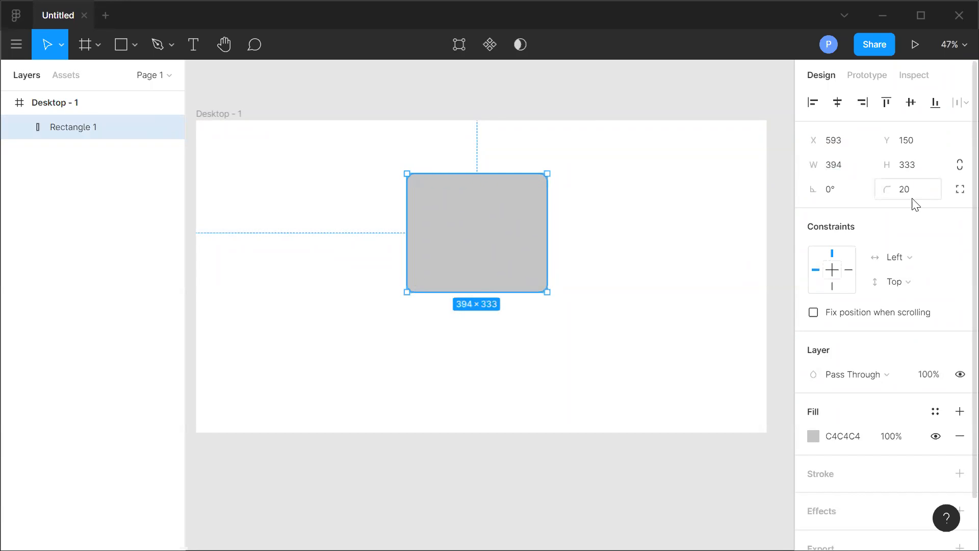
scroll(887, 360, down, 2)
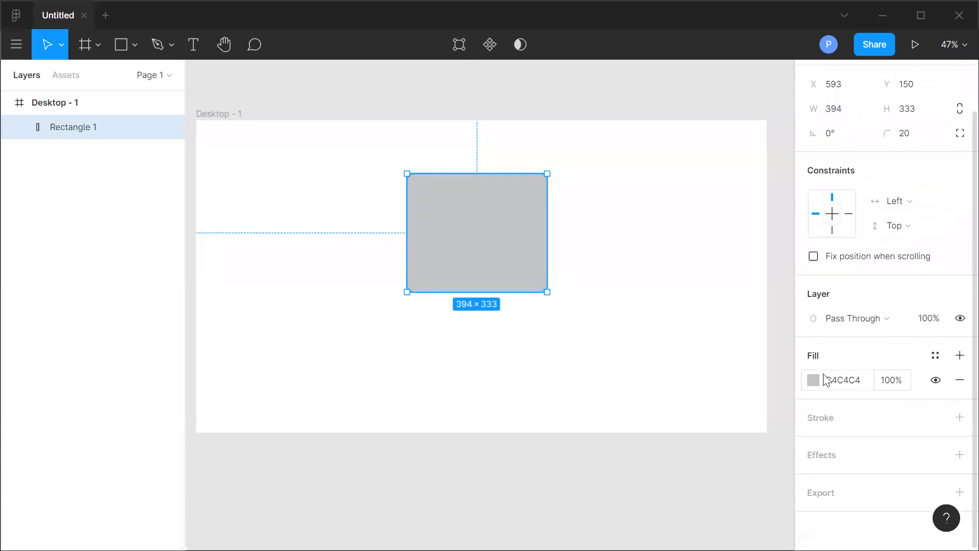
click(813, 381)
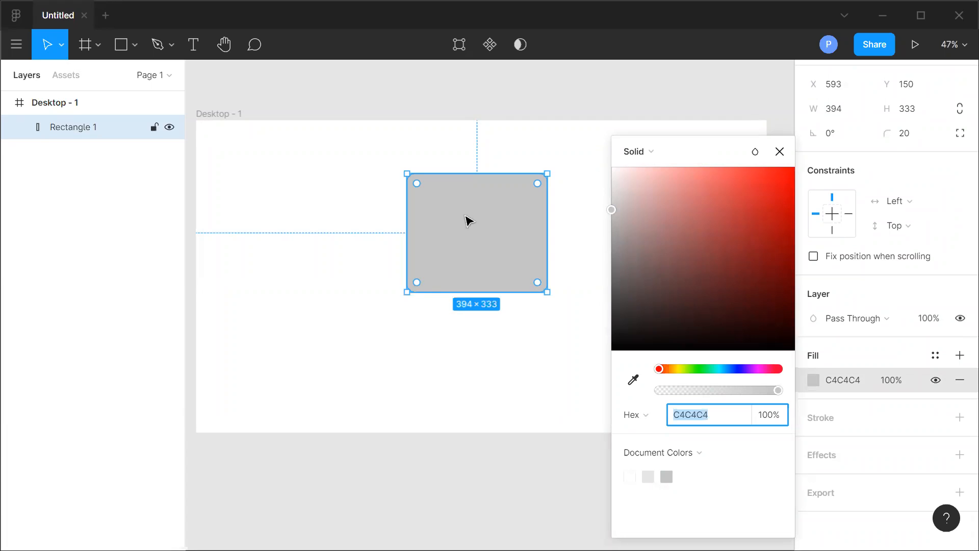
click(649, 152)
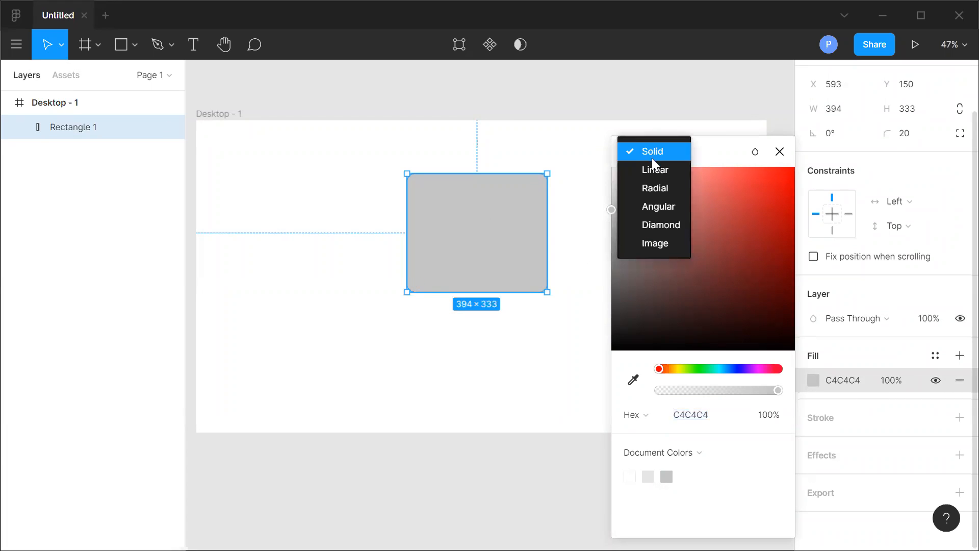
click(655, 170)
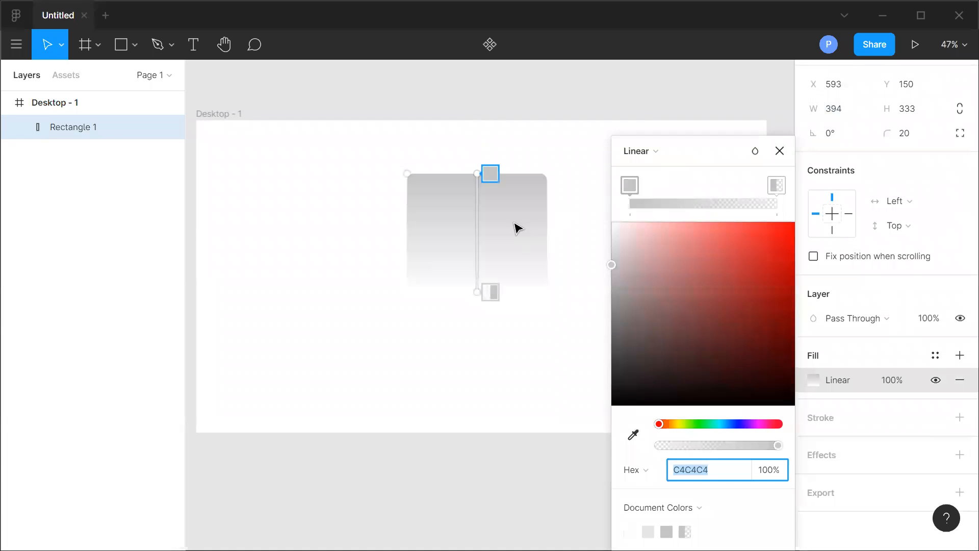
Set the gradient's first stop to red E91D1D and its second stop to dark green 1D5E2B.
click(489, 173)
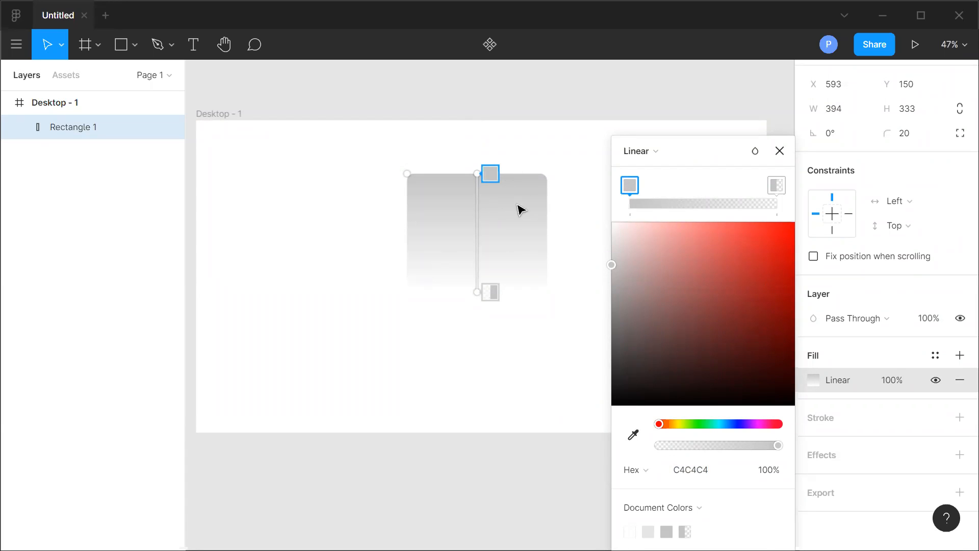
click(773, 238)
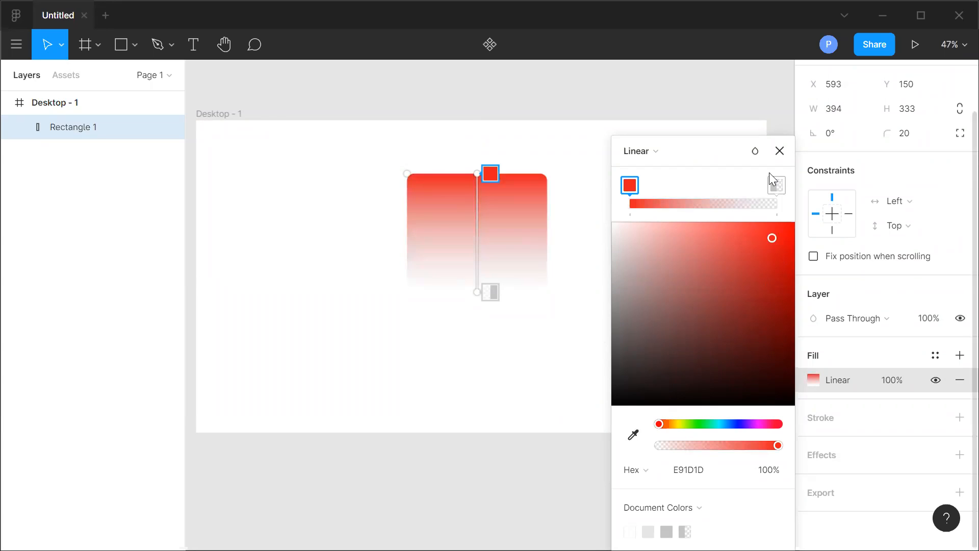
click(777, 186)
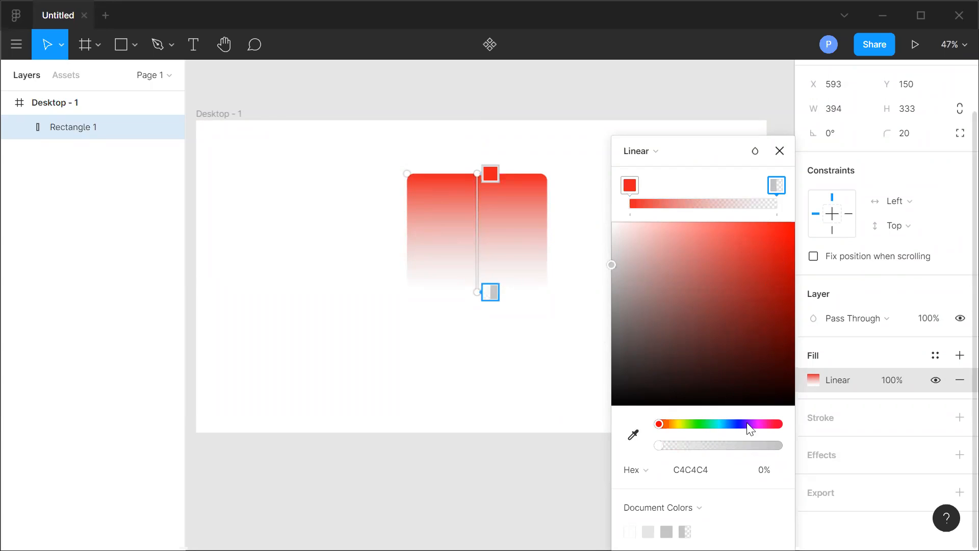
click(703, 426)
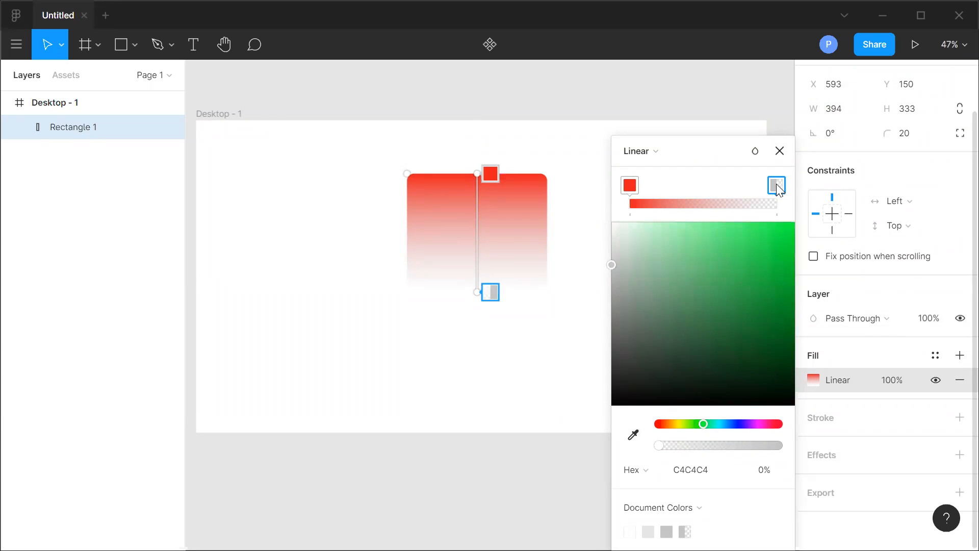
click(738, 338)
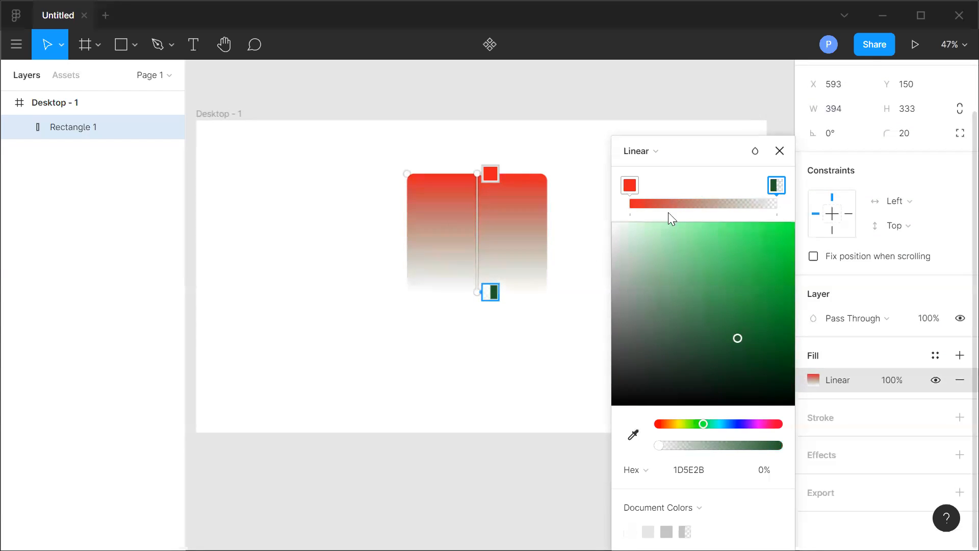
Switch the rectangle's fill type to Diamond gradient, then to Image.
click(663, 153)
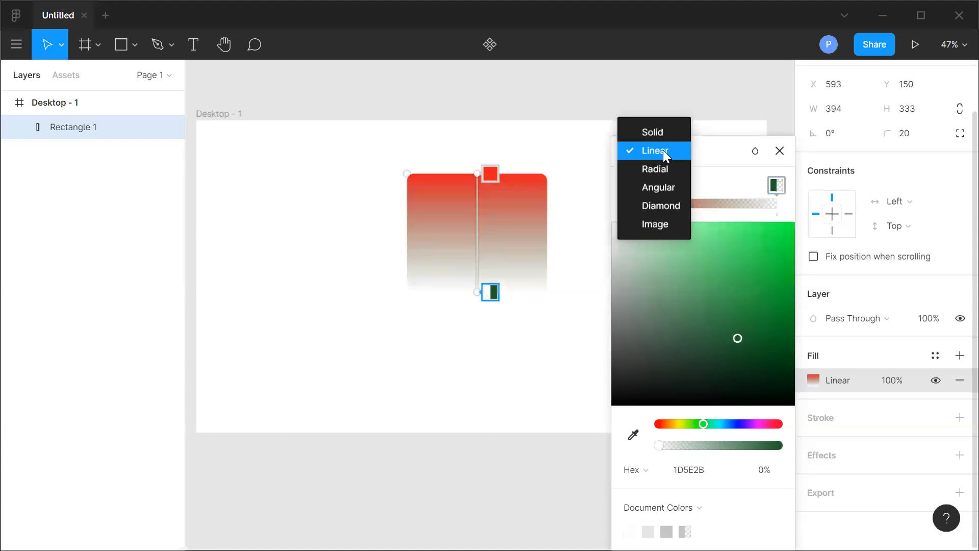
click(668, 205)
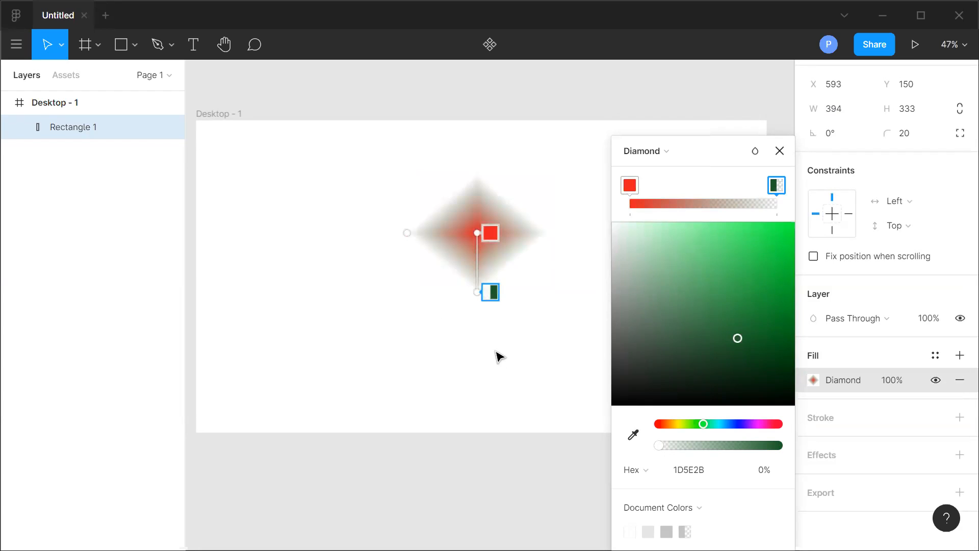
click(672, 155)
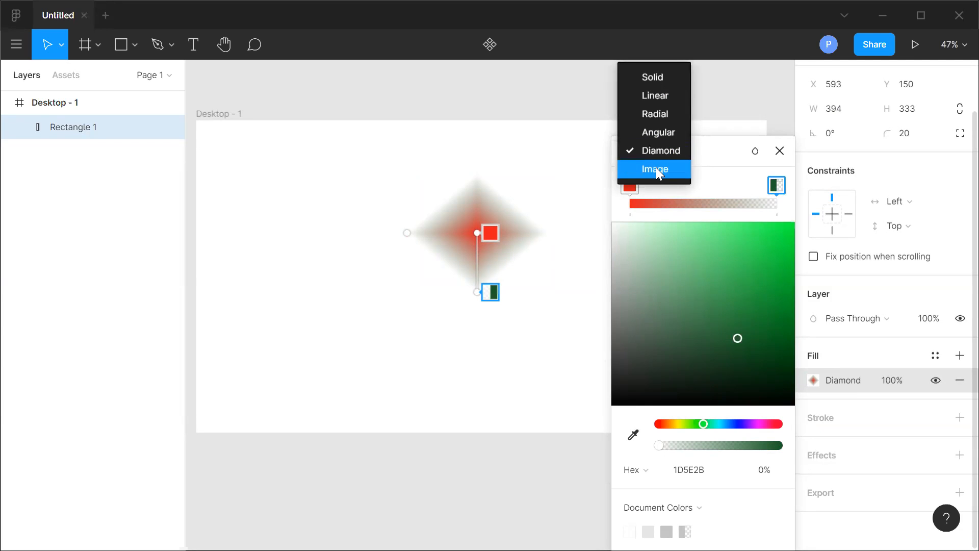
click(656, 168)
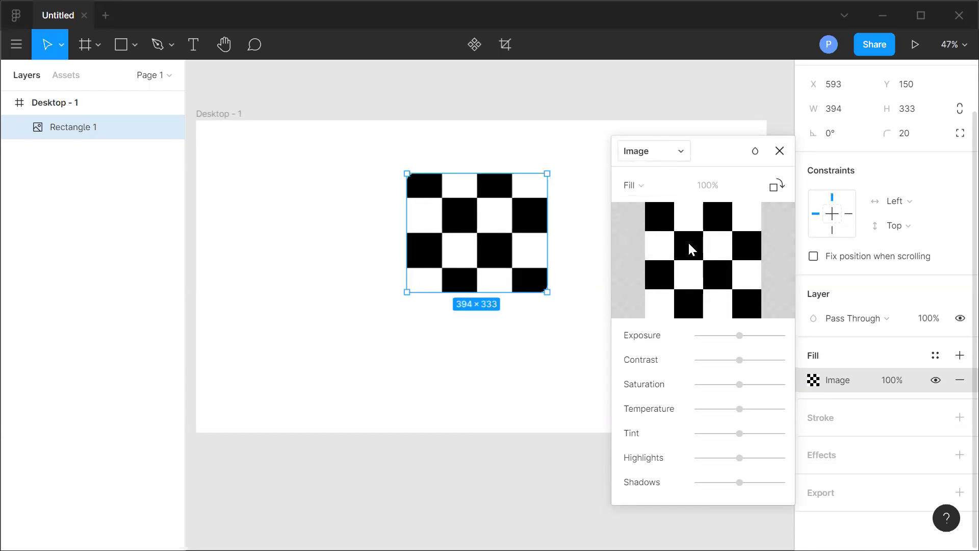
Choose the download image from the Desktop Figma folder as the rectangle's image fill and close the picker.
click(700, 260)
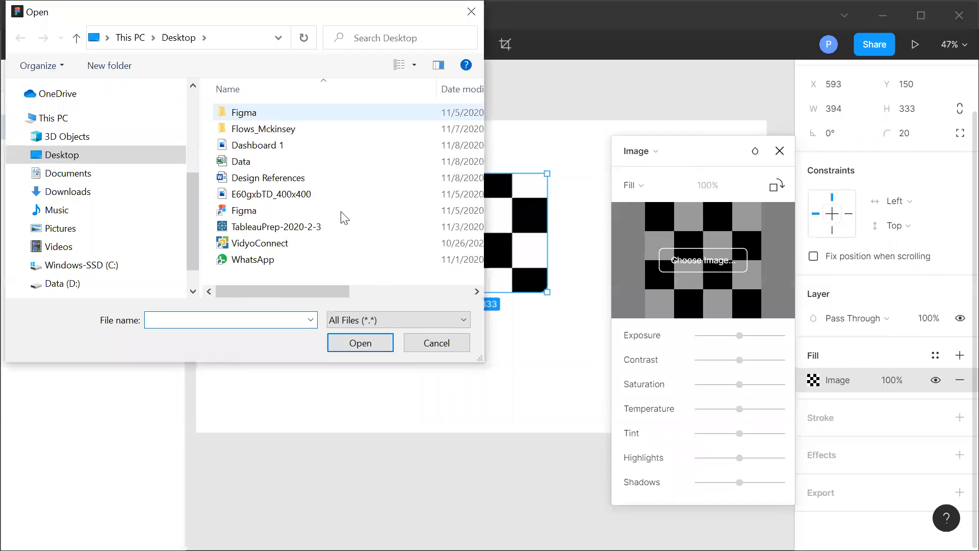
scroll(347, 222, down, 3)
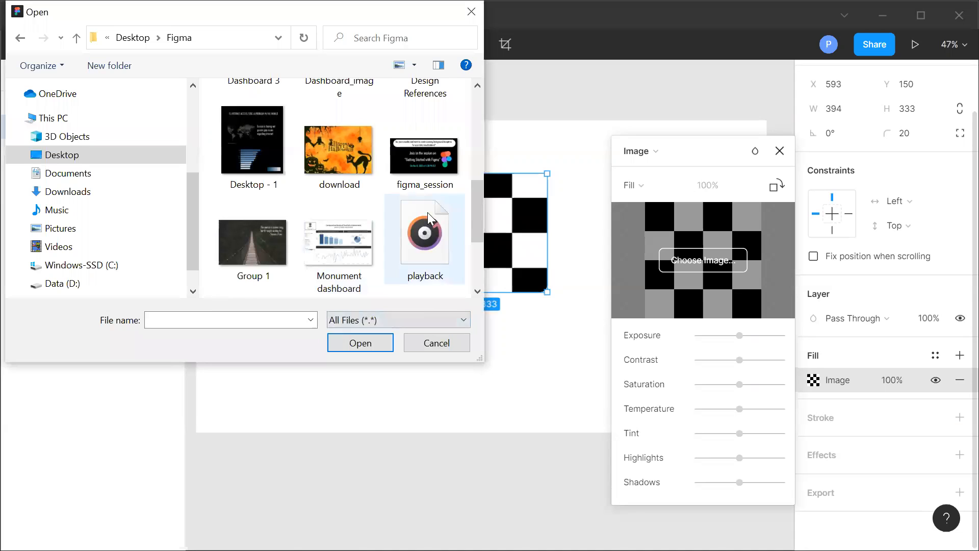
click(341, 161)
click(361, 343)
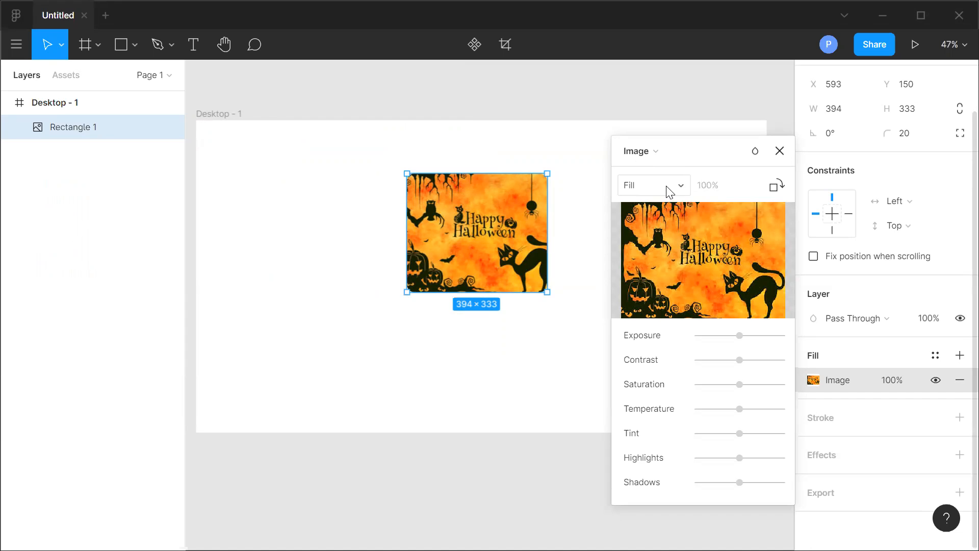
click(780, 150)
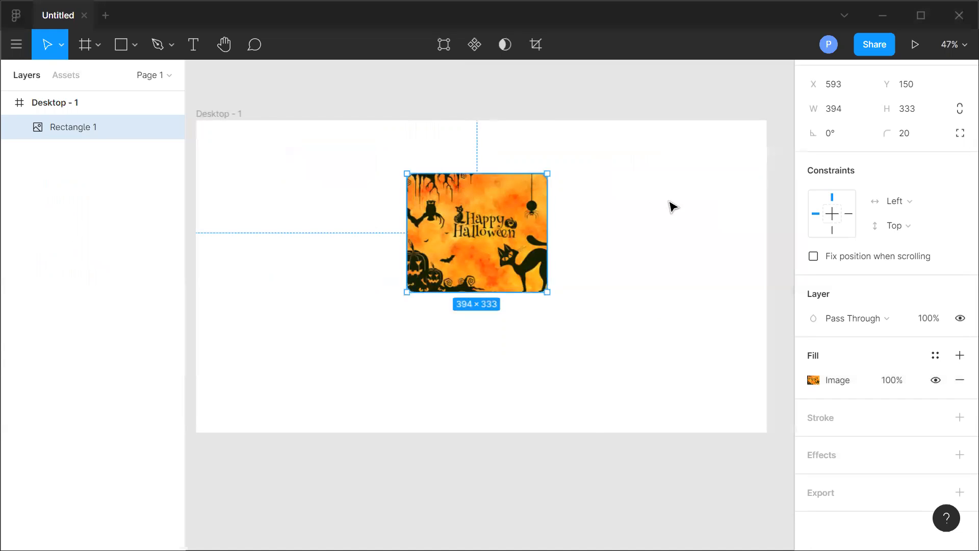
Enlarge the rectangle to about 636 × 512 and set its image scaling mode to Fit.
drag(406, 292, 320, 355)
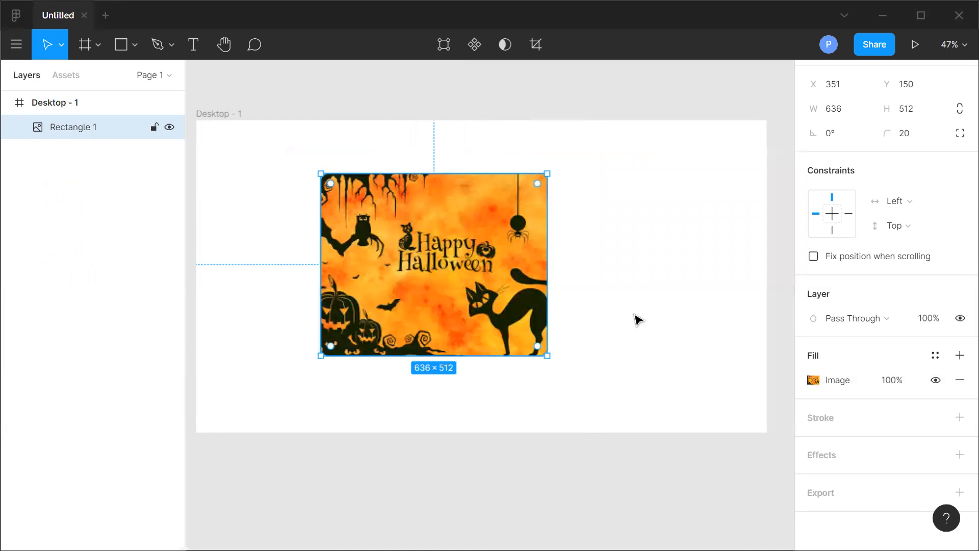
click(812, 382)
click(654, 218)
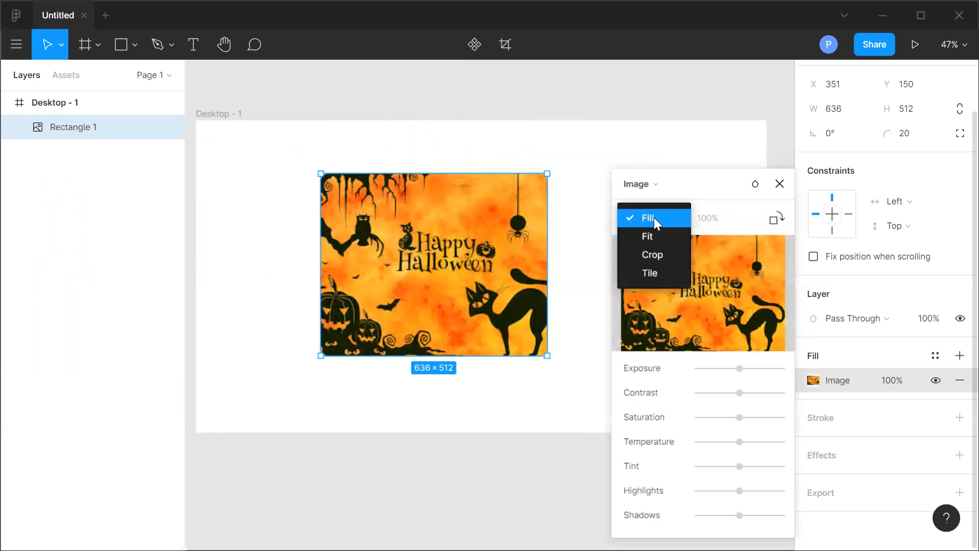
click(656, 236)
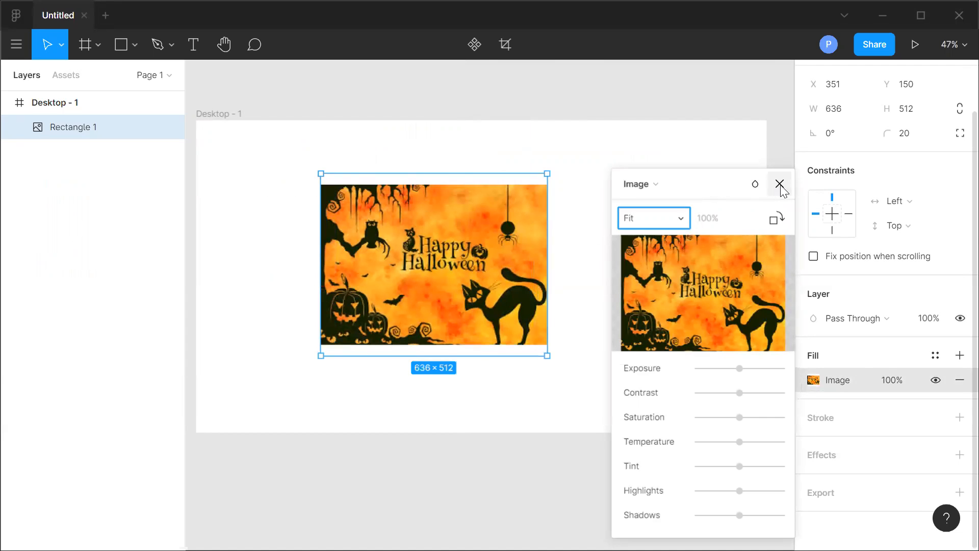
click(780, 184)
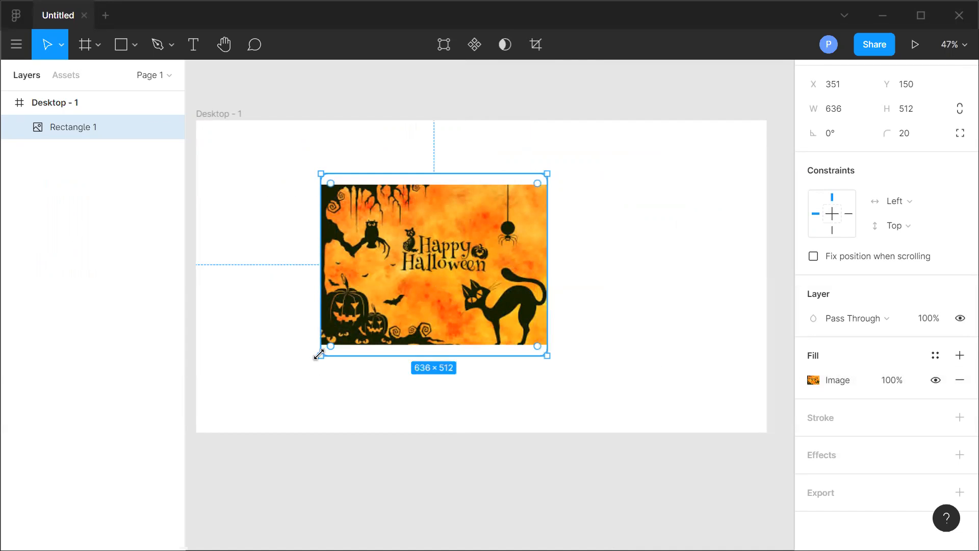
Resize the image rectangle to about 574 × 548 and switch its image scaling mode to Tile.
mouse_move(319, 356)
mouse_down()
mouse_move(244, 414)
mouse_move(334, 364)
mouse_up()
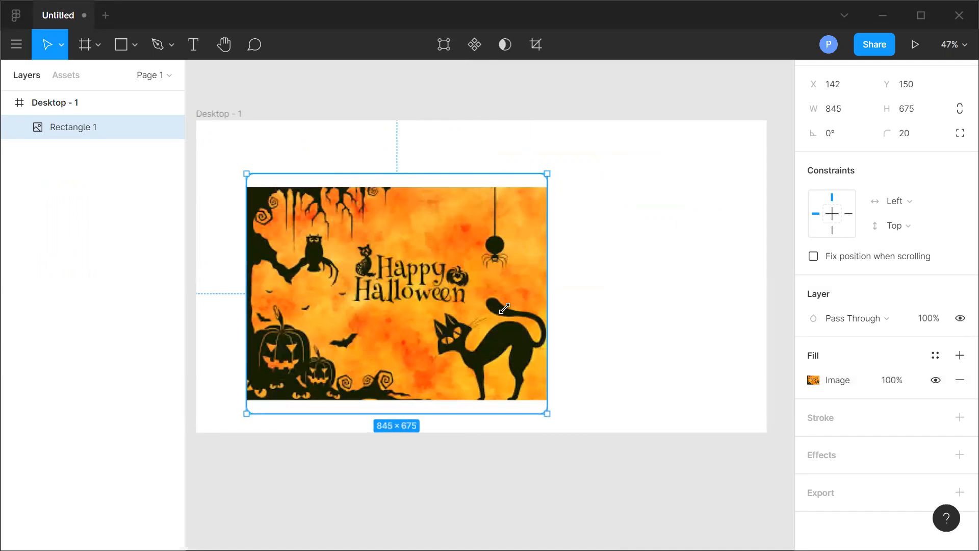
drag(536, 295, 343, 368)
click(813, 380)
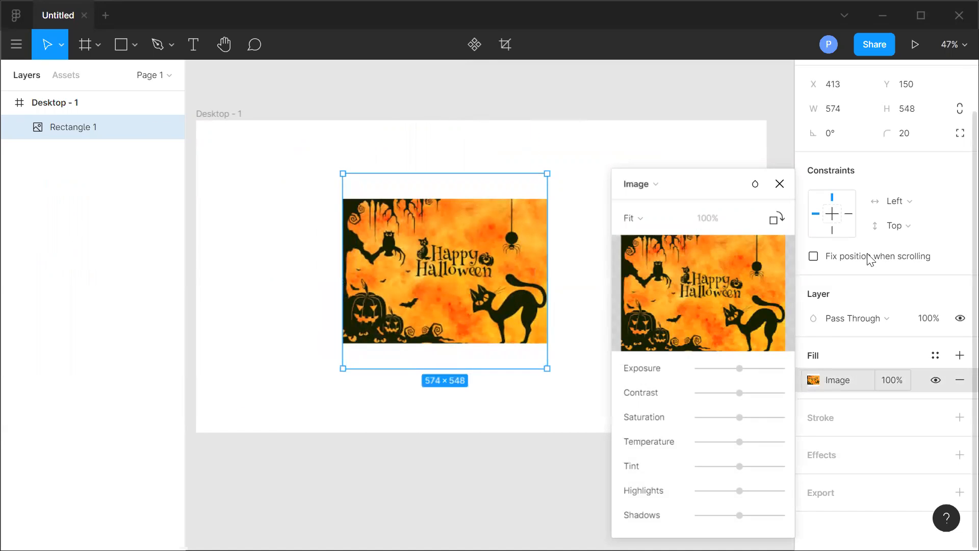
click(647, 218)
click(653, 254)
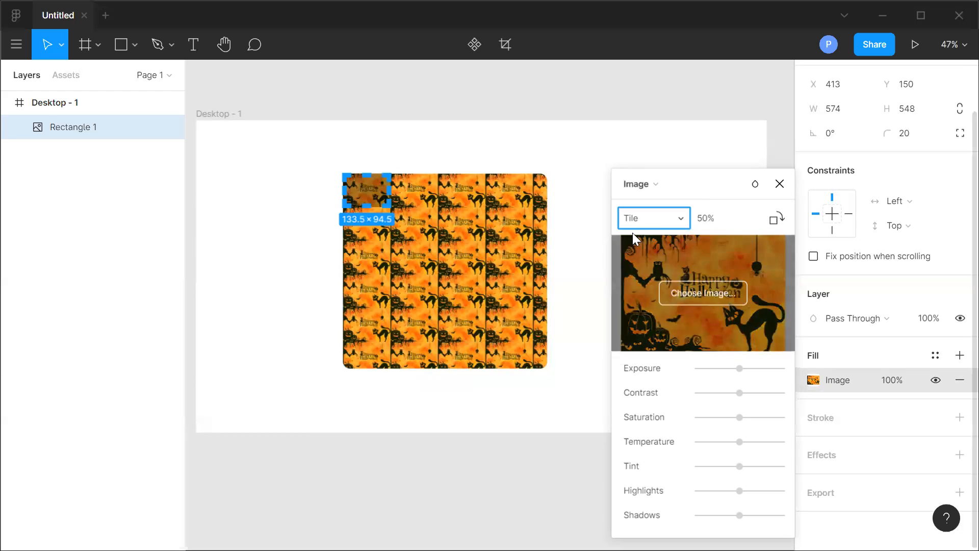
Switch the image scaling mode to Crop and crop the image to about 321 × 189 around the Happy Halloween text.
click(659, 215)
click(663, 199)
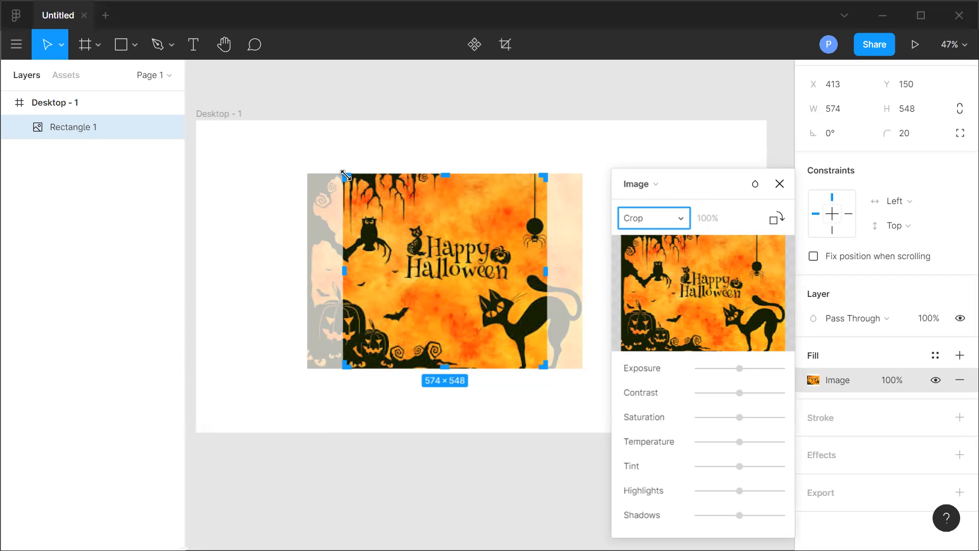
drag(344, 176, 405, 224)
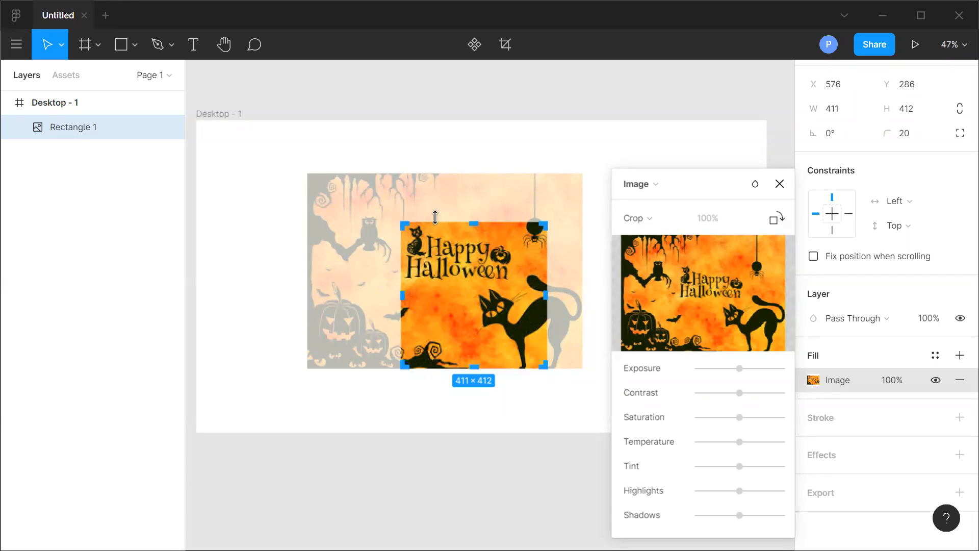
drag(533, 359, 515, 289)
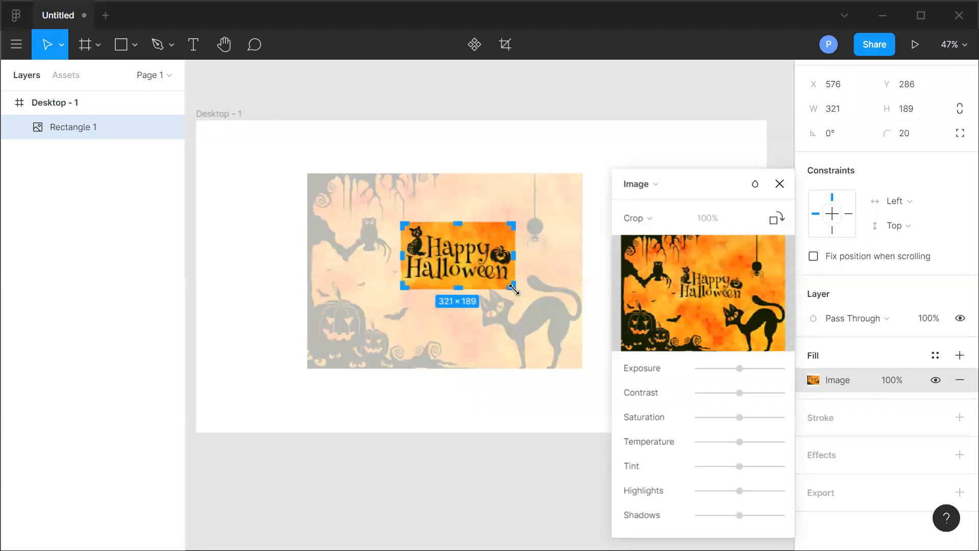
click(783, 186)
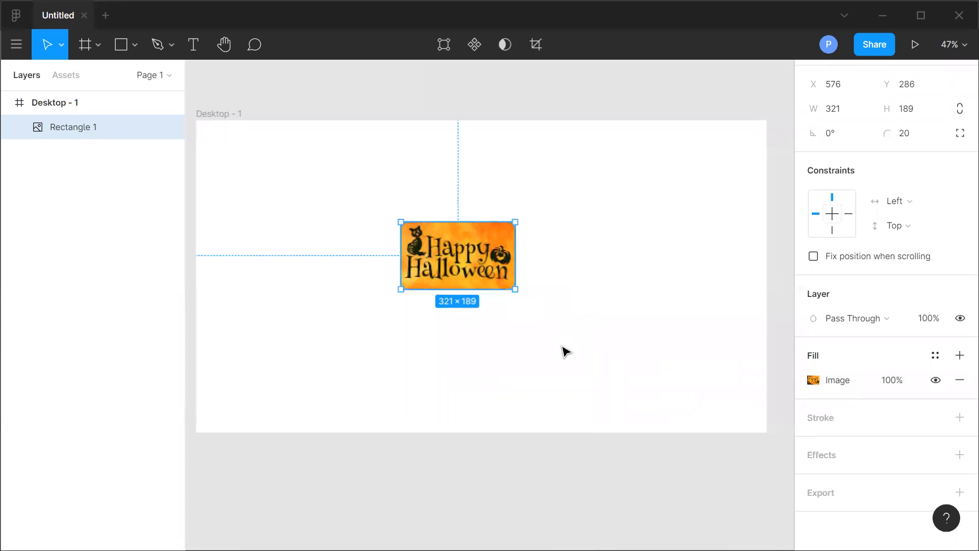
Resize the cropped image rectangle to about 351 × 167.
click(72, 294)
click(415, 285)
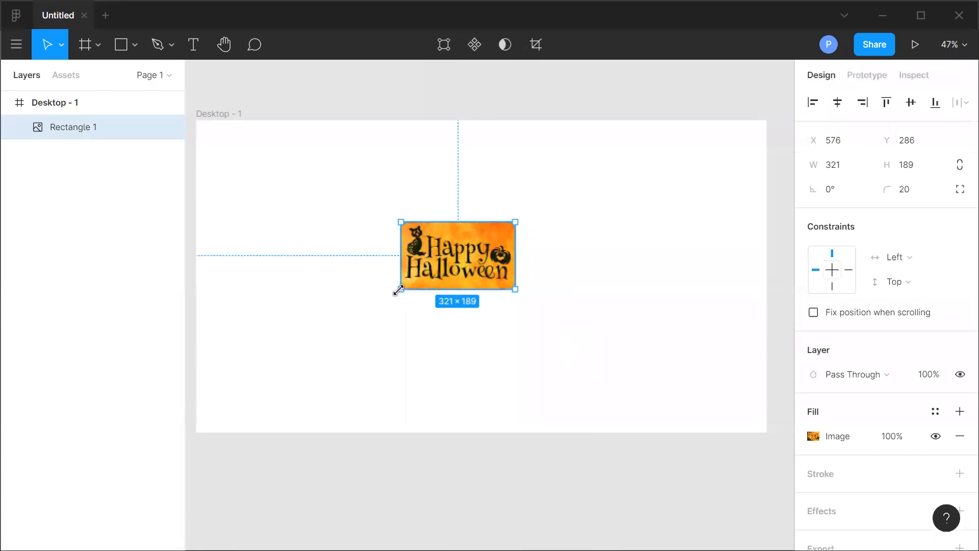
drag(401, 289, 264, 345)
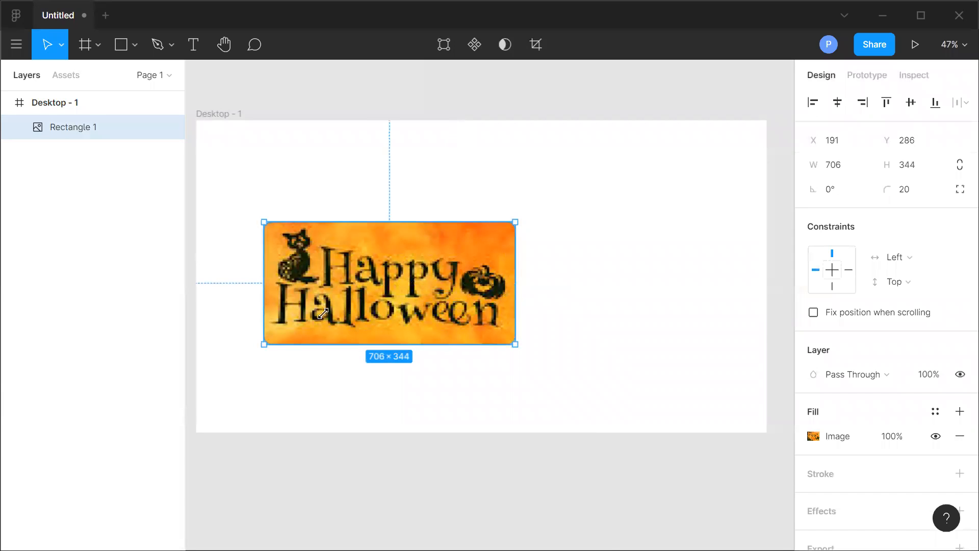
drag(418, 288, 390, 282)
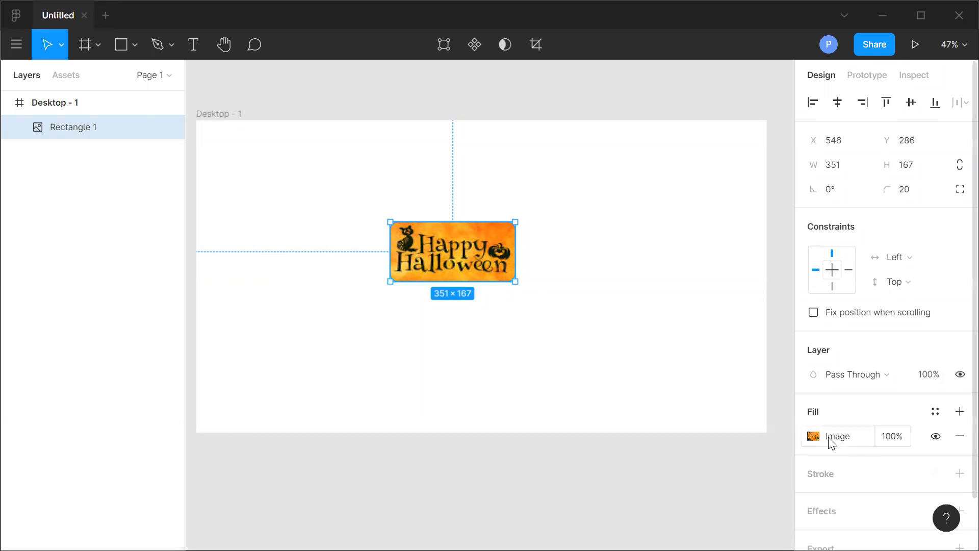
Change the rectangle's fill from image to a Solid colour E83333.
click(814, 436)
click(659, 189)
click(663, 93)
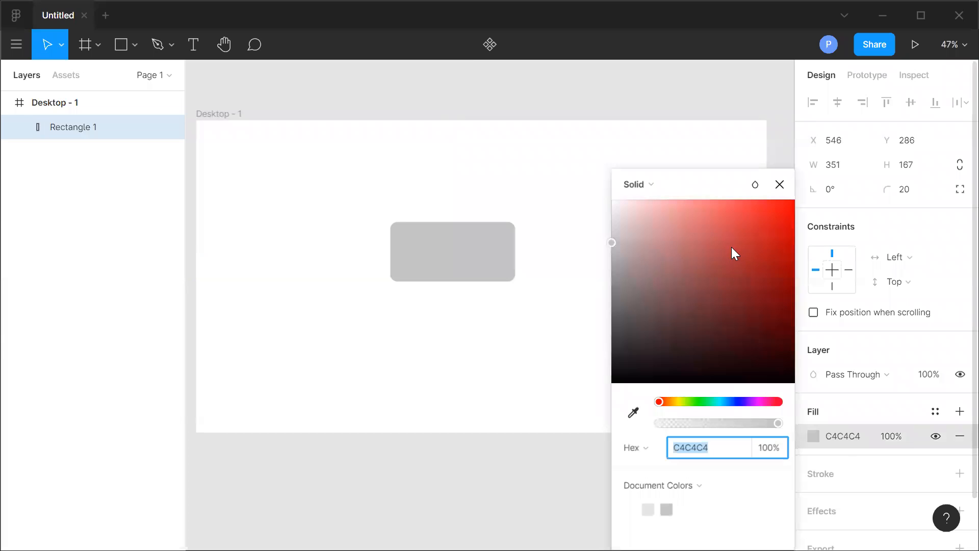
click(754, 217)
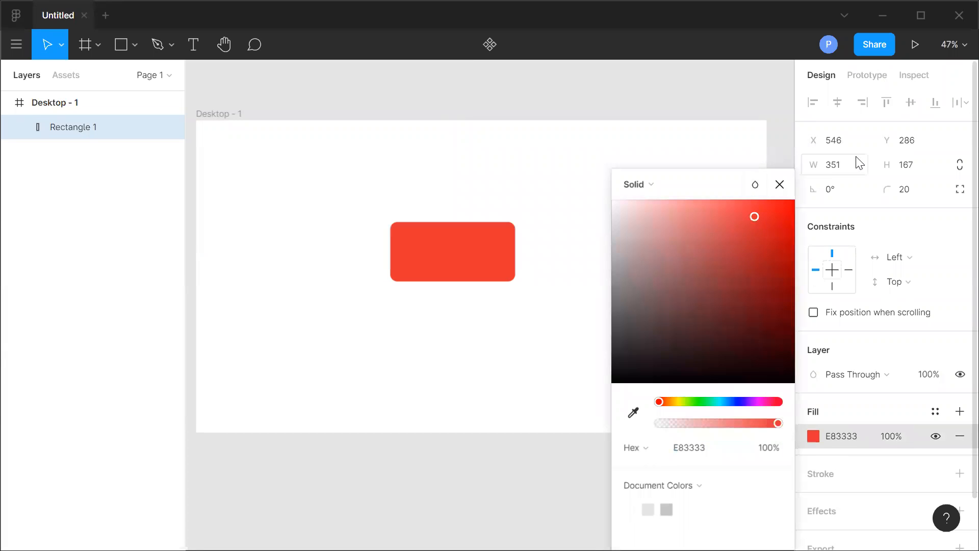
click(780, 185)
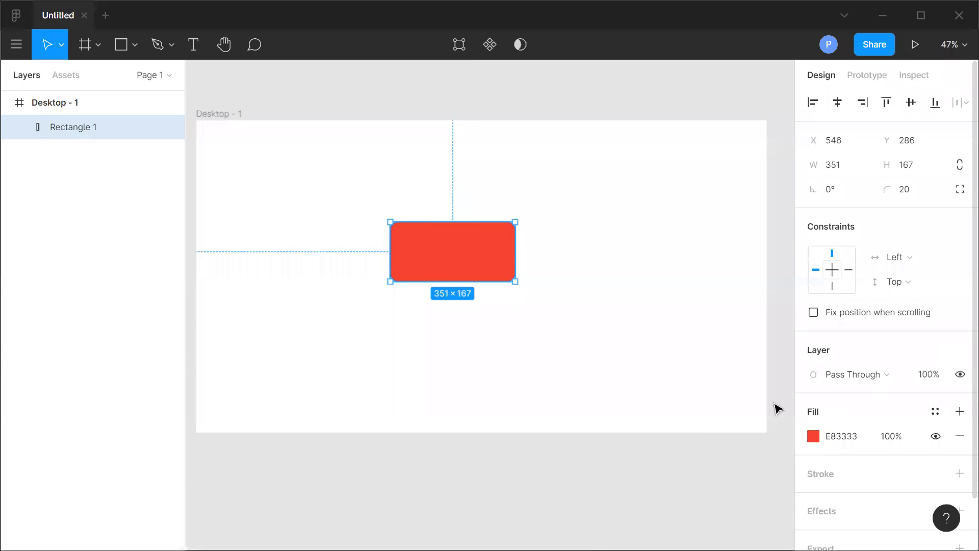
Add a stroke to the red rectangle.
scroll(891, 440, down, 1)
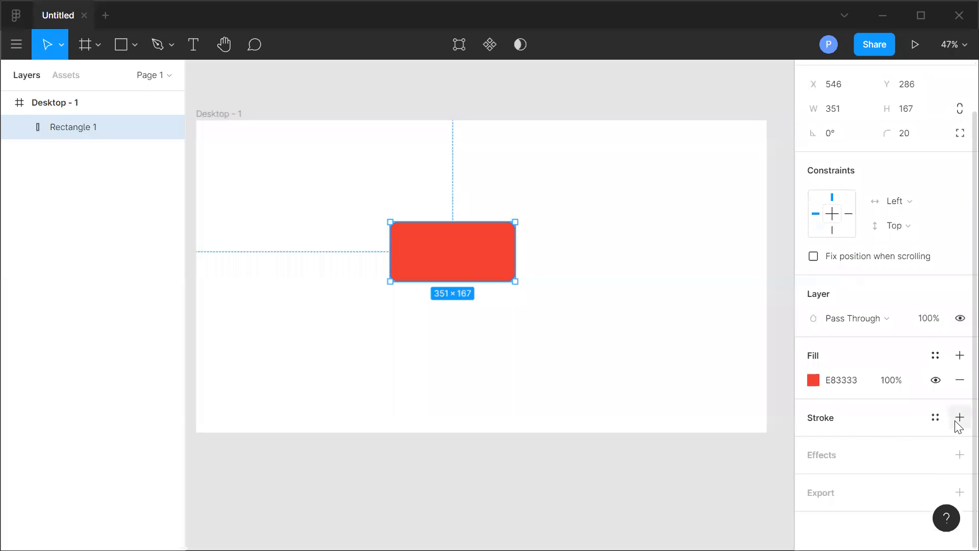
click(958, 419)
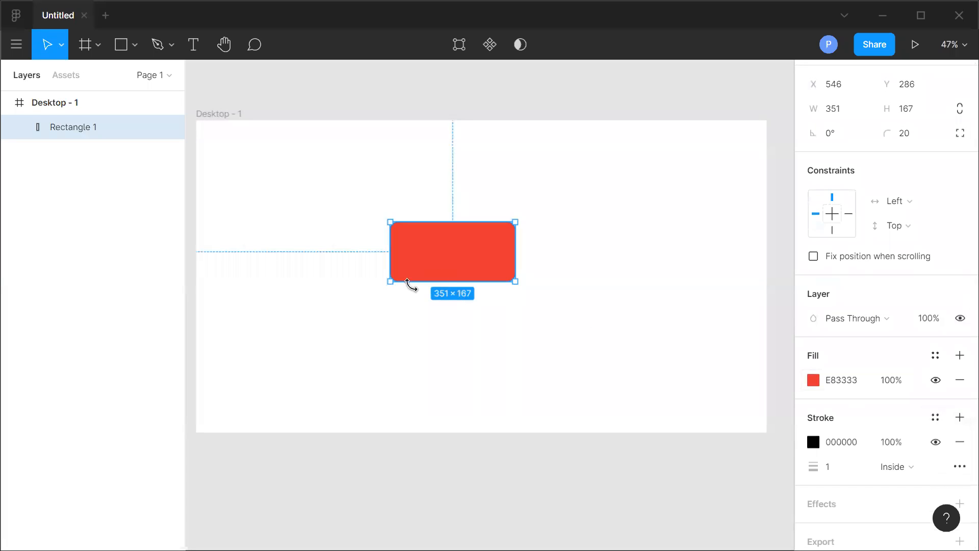
click(558, 387)
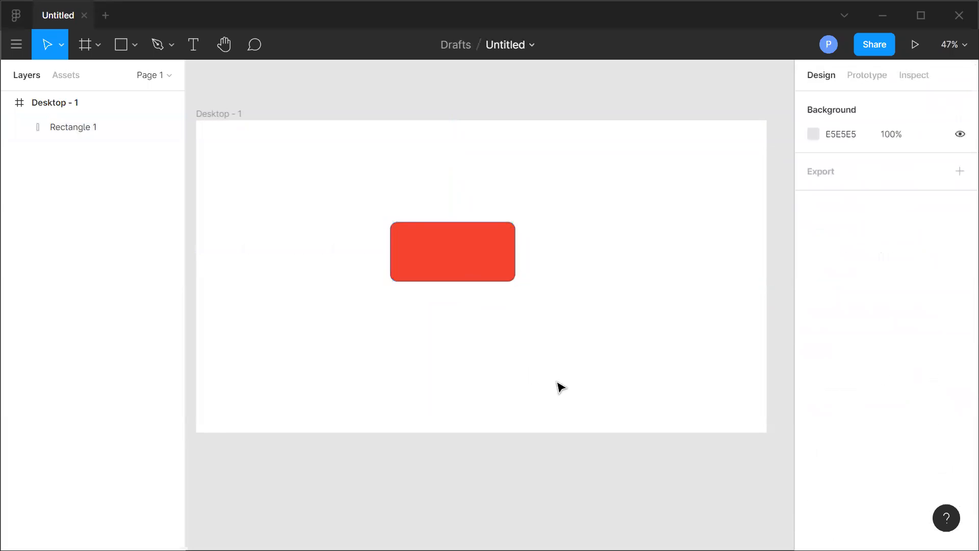
Enlarge the red rectangle to about 529 × 387.
click(487, 265)
drag(516, 283, 578, 360)
click(668, 396)
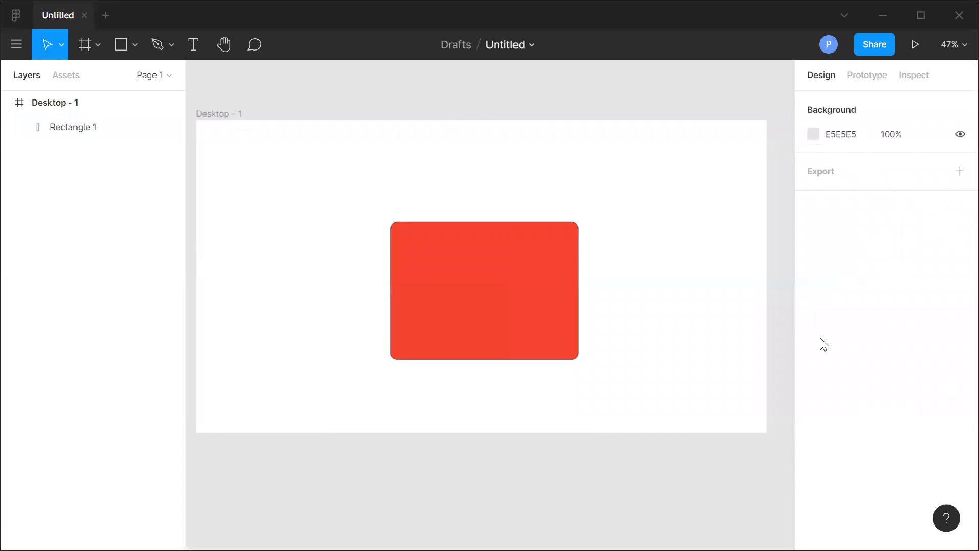
Set the rectangle's stroke weight to 5.
click(554, 266)
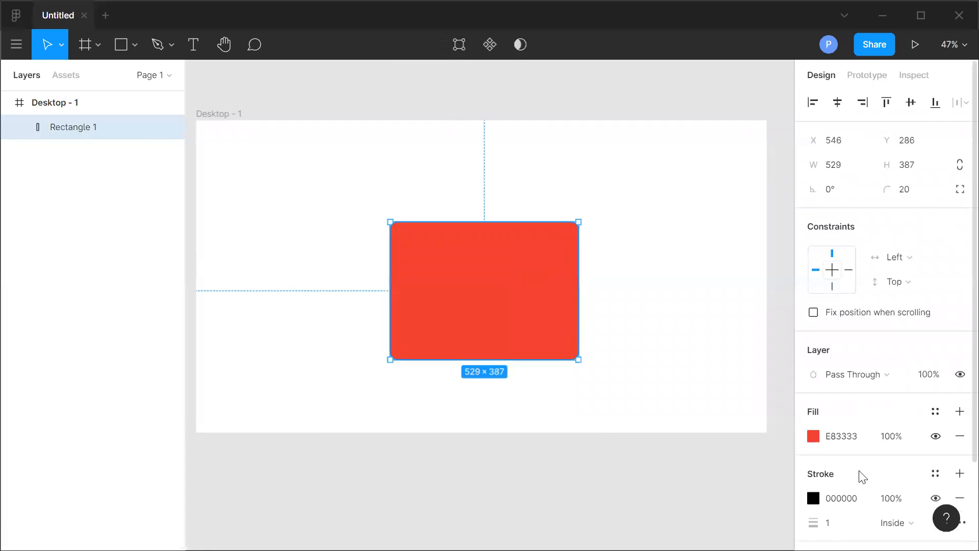
scroll(860, 474, down, 3)
click(832, 423)
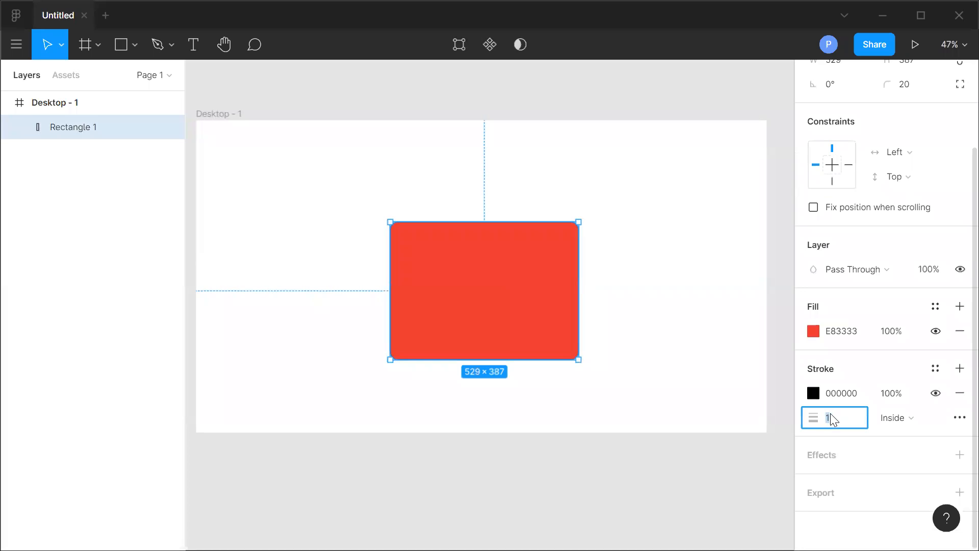
text(5)
key(Return)
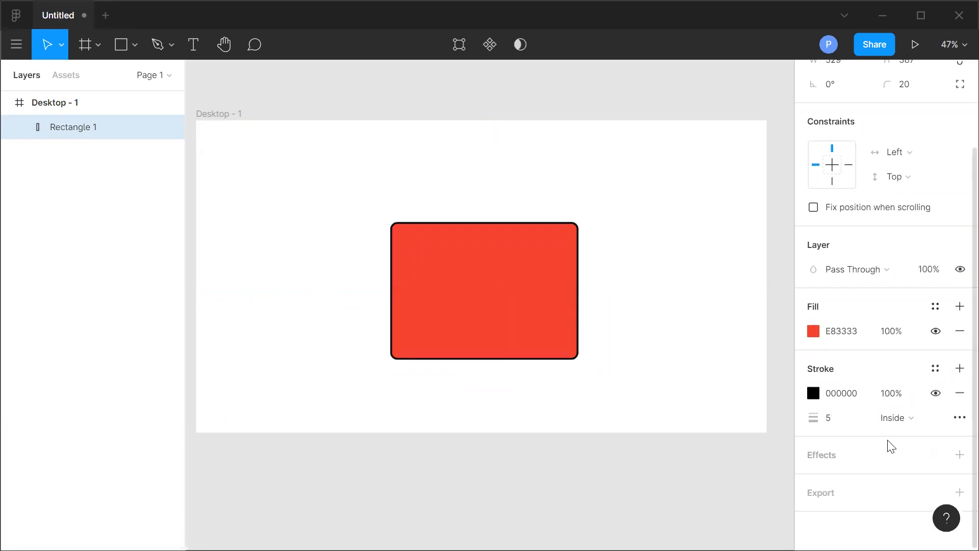
Move the rectangle to the upper-left area of the frame.
click(686, 371)
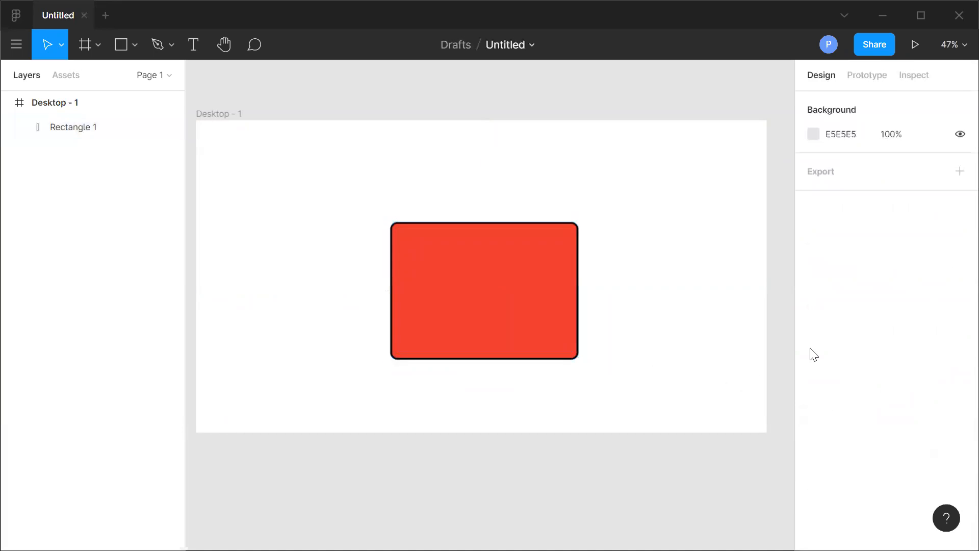
click(482, 352)
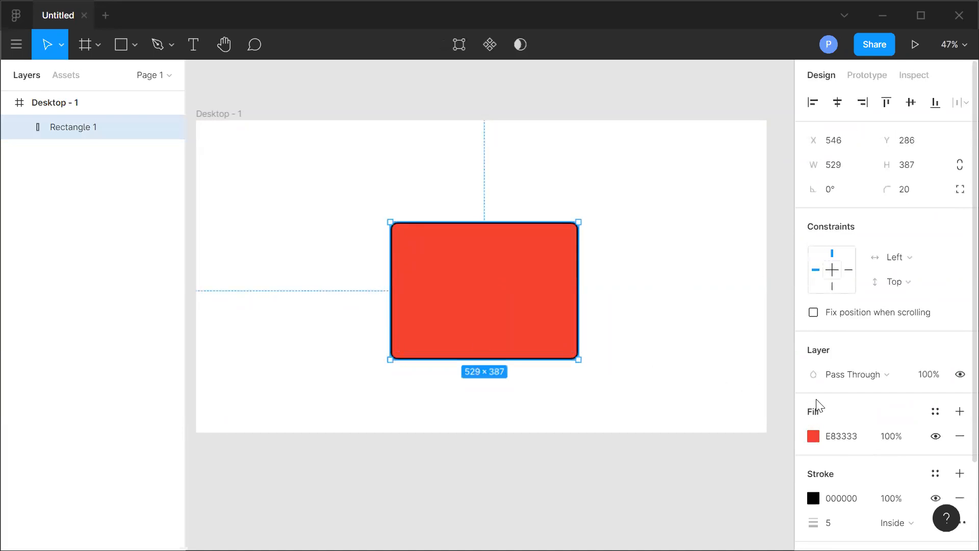
scroll(814, 401, down, 2)
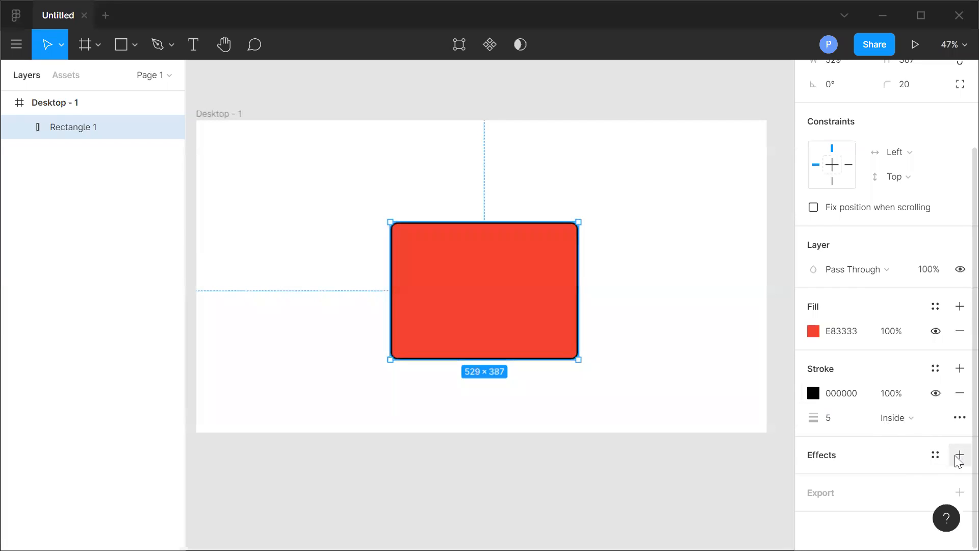
drag(502, 310, 325, 270)
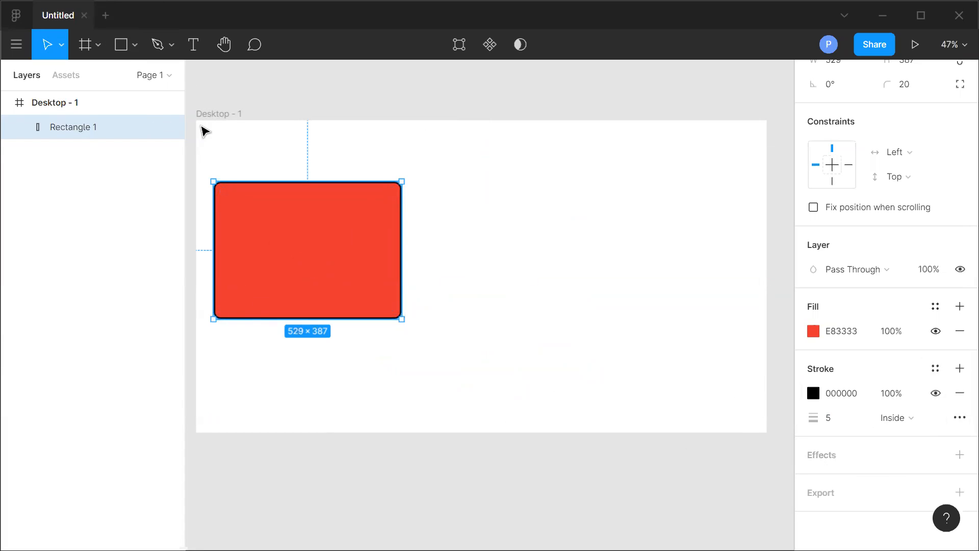
Draw a line about 722 long to the right of the rectangle with the Line tool.
click(133, 45)
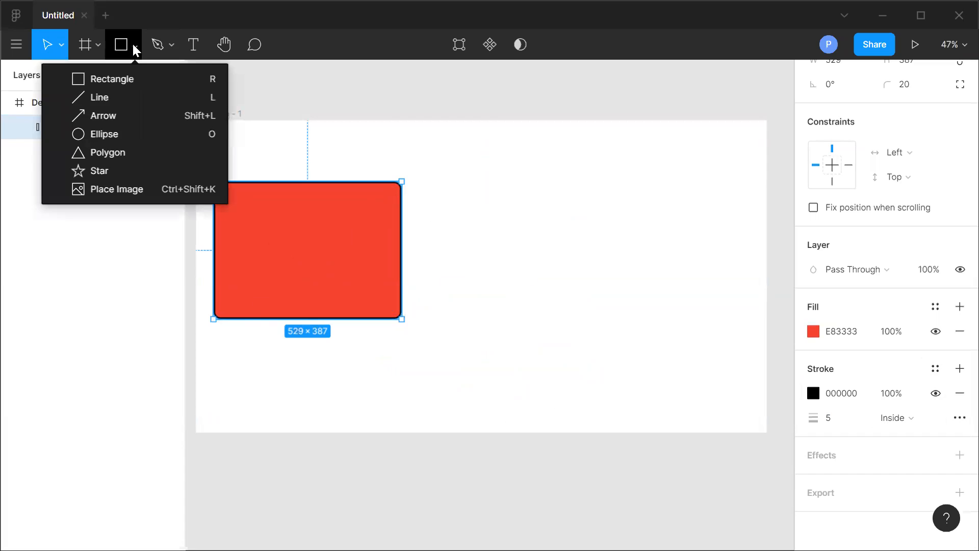
click(114, 97)
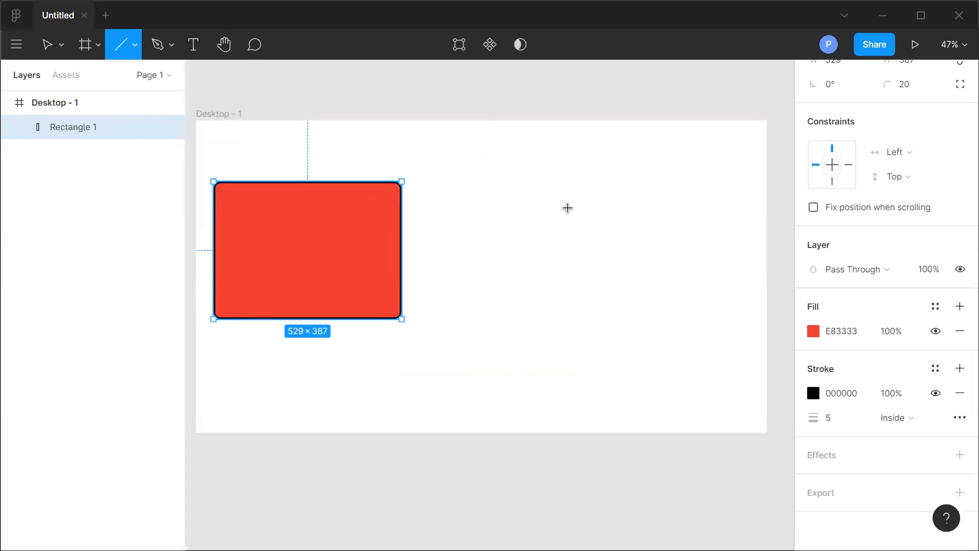
mouse_move(443, 190)
mouse_down()
mouse_move(671, 191)
mouse_move(701, 203)
mouse_move(704, 191)
mouse_up()
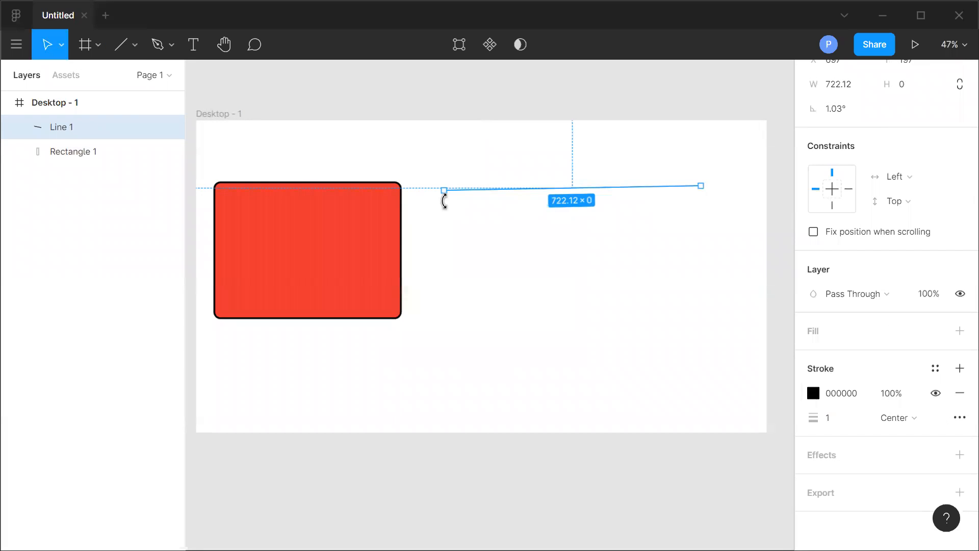
Set the line's stroke weight to 10.
click(525, 243)
click(525, 193)
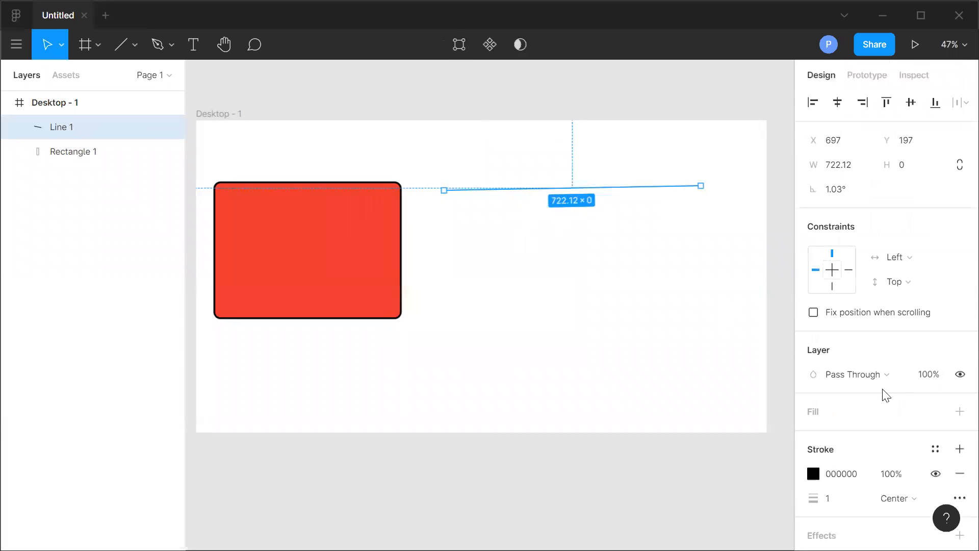
scroll(903, 397, down, 1)
scroll(881, 350, down, 1)
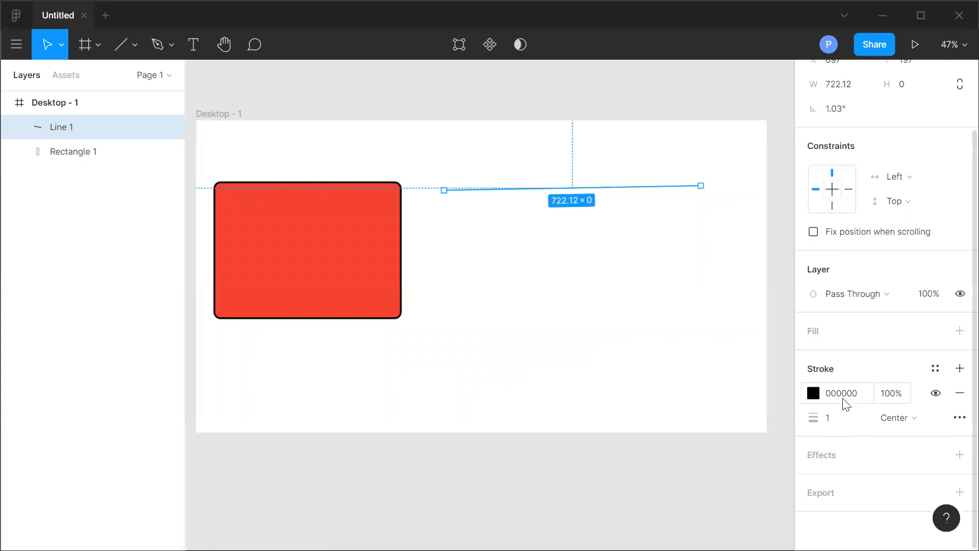
click(833, 426)
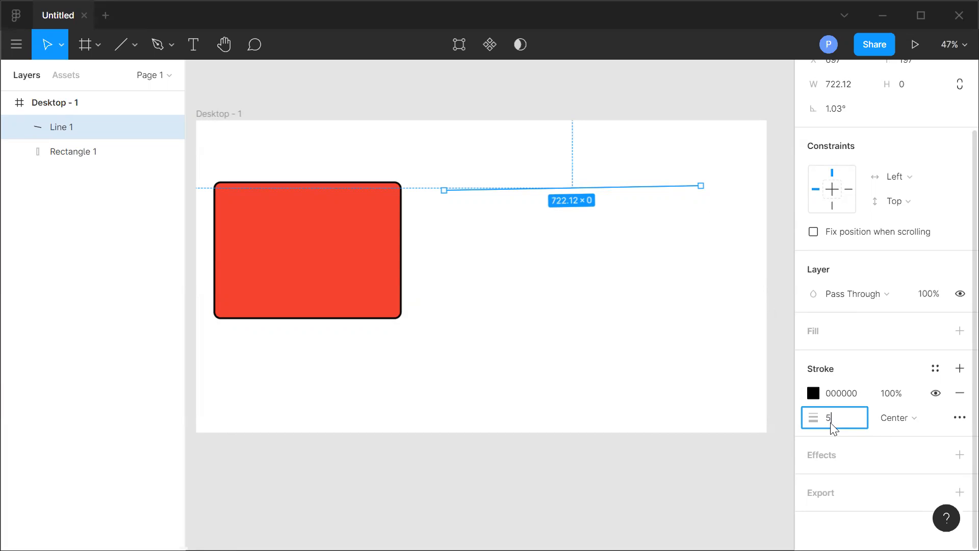
click(611, 377)
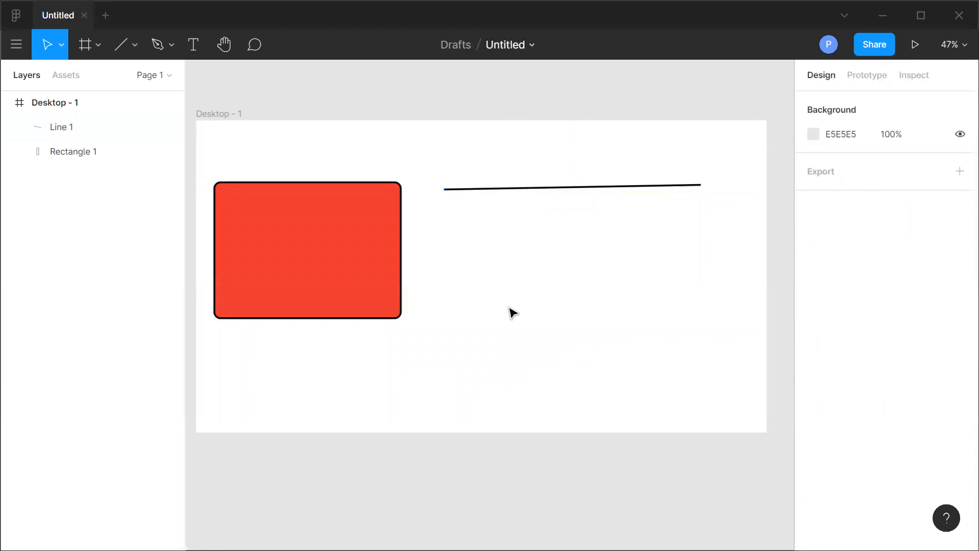
click(597, 187)
click(833, 504)
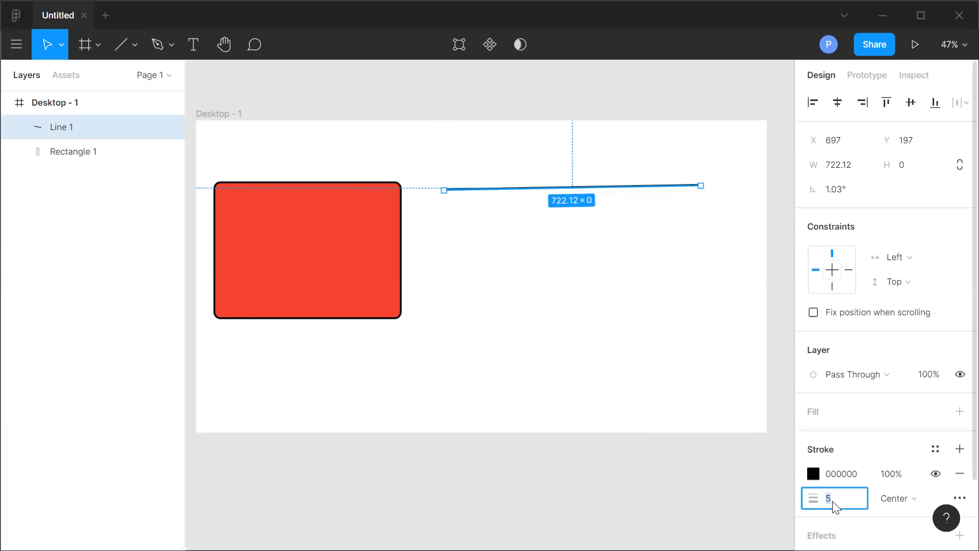
text(10)
click(548, 306)
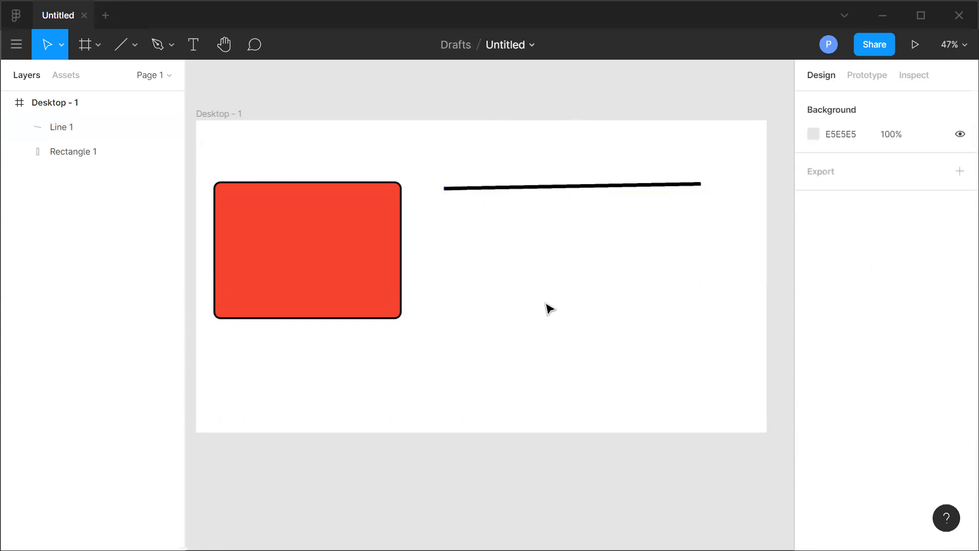
Move the line slightly lower and extend its right end to about 759 long.
drag(570, 187, 562, 211)
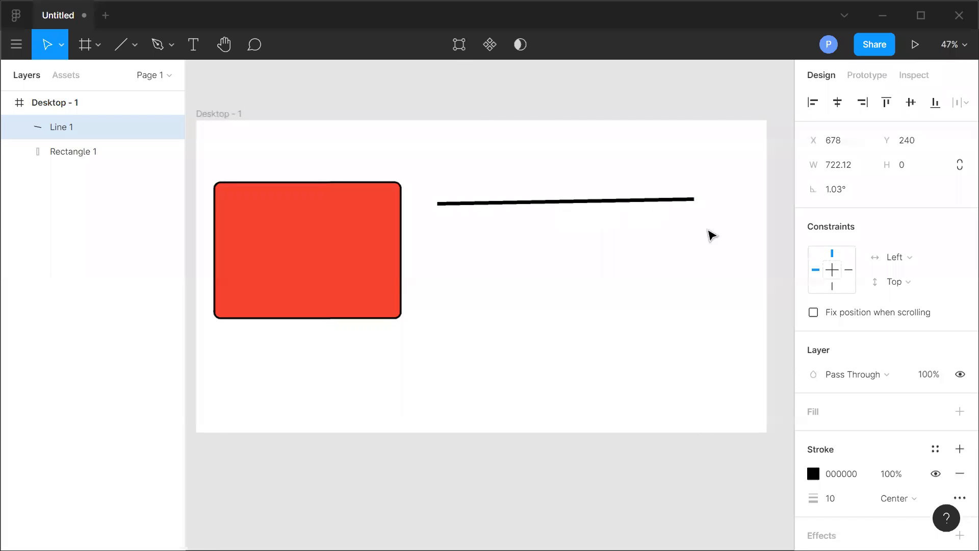
mouse_move(693, 210)
mouse_down()
mouse_move(690, 183)
mouse_move(699, 247)
mouse_move(701, 159)
mouse_move(702, 243)
mouse_move(708, 188)
mouse_move(706, 209)
mouse_up()
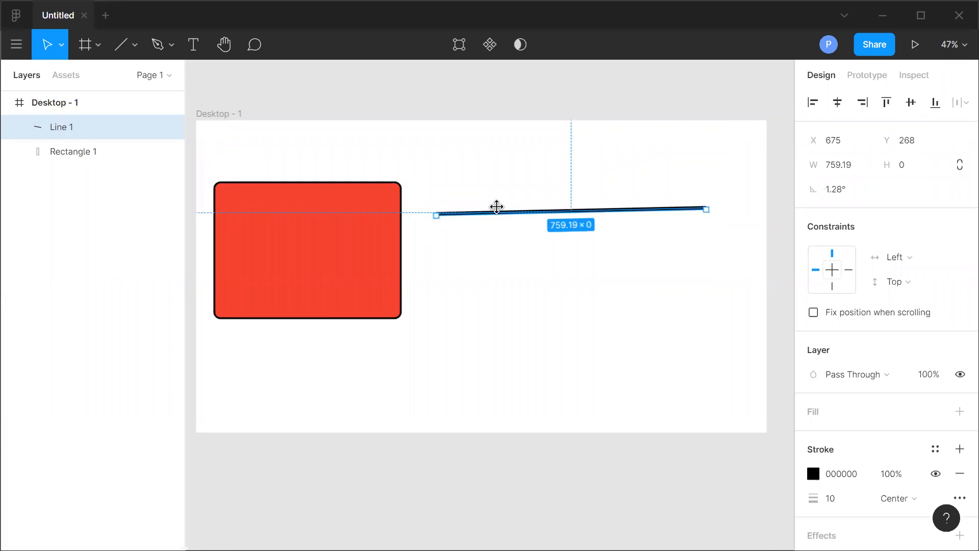
Extend the line to about 819 long and set its stroke colour to 8E2E2E.
drag(706, 208, 728, 210)
scroll(939, 403, down, 2)
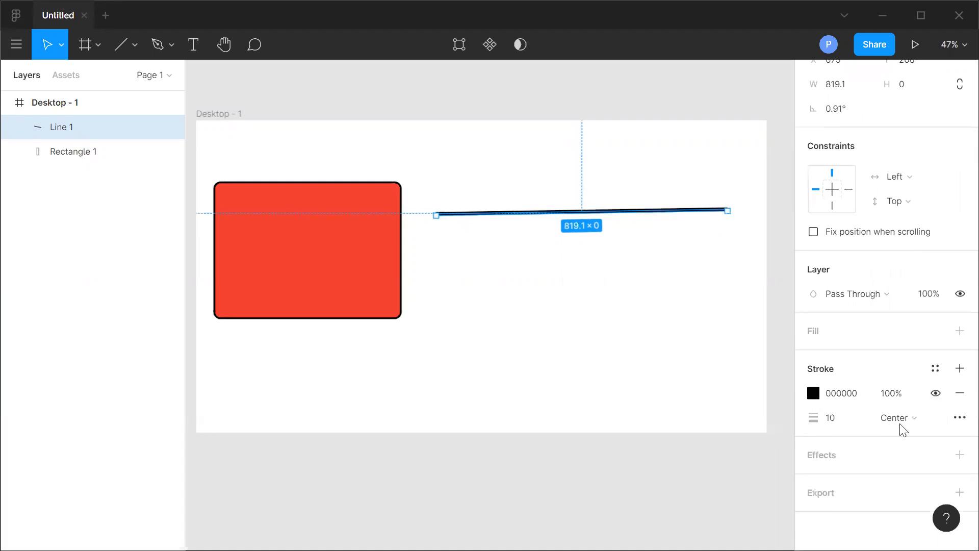
click(814, 394)
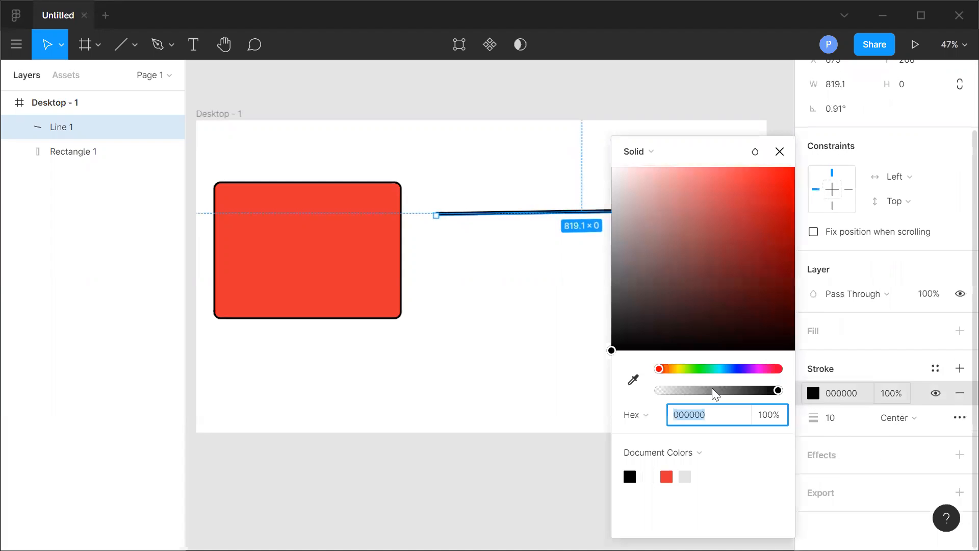
click(786, 180)
click(770, 220)
click(735, 252)
click(779, 152)
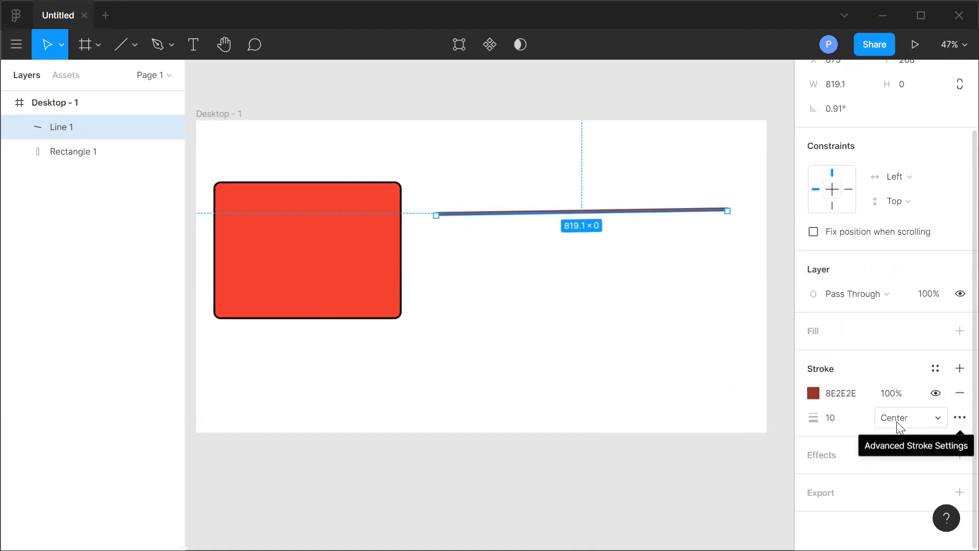
In the advanced stroke settings, set the line's cap to Round and its dashes to 2,15.
click(959, 419)
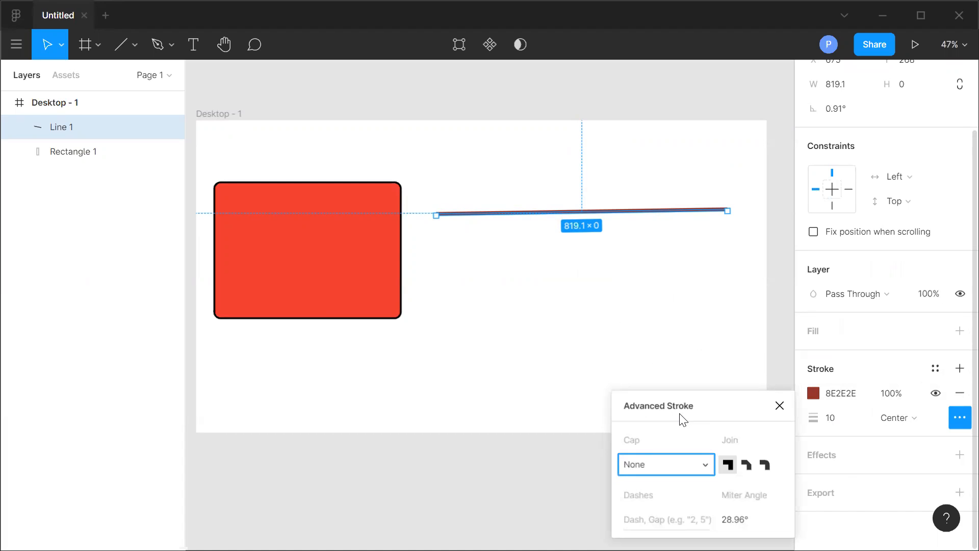
click(690, 467)
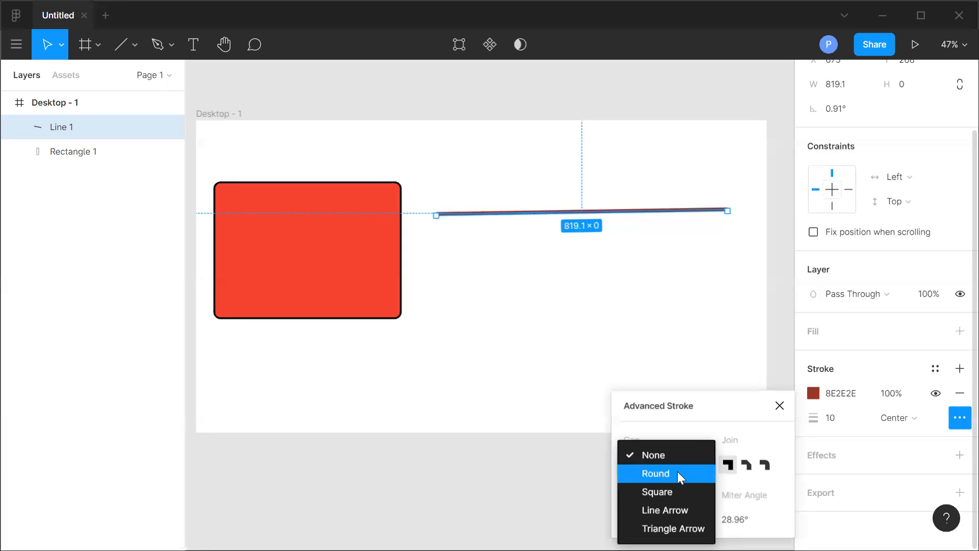
click(677, 472)
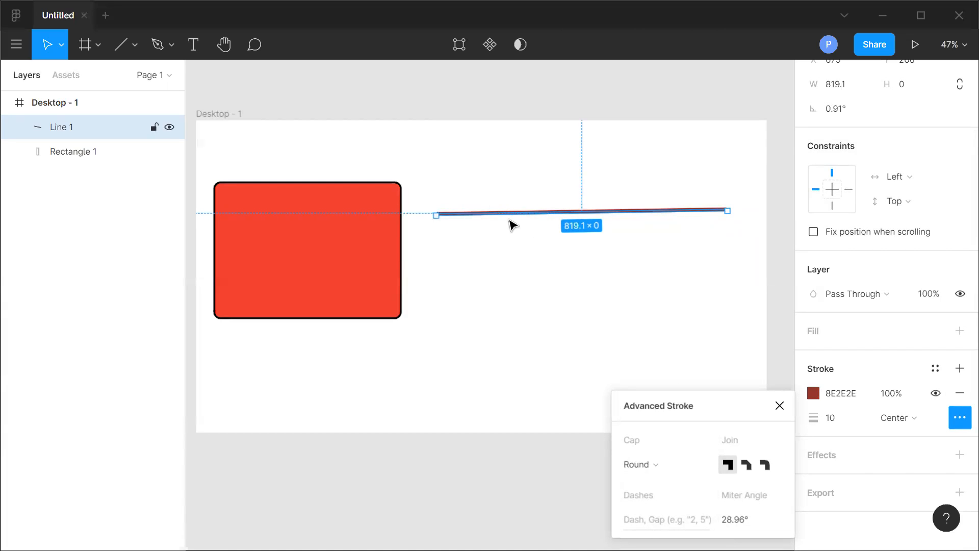
click(625, 520)
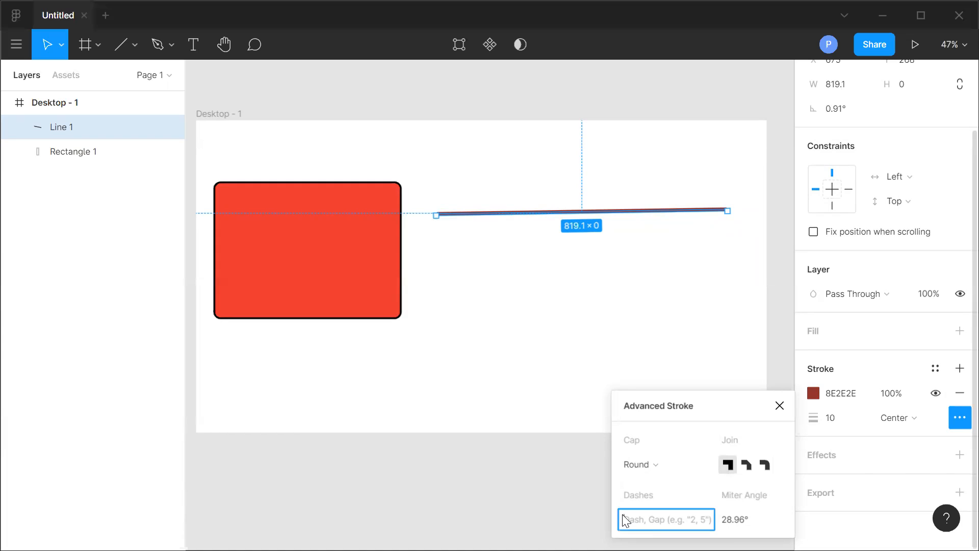
text(2,15)
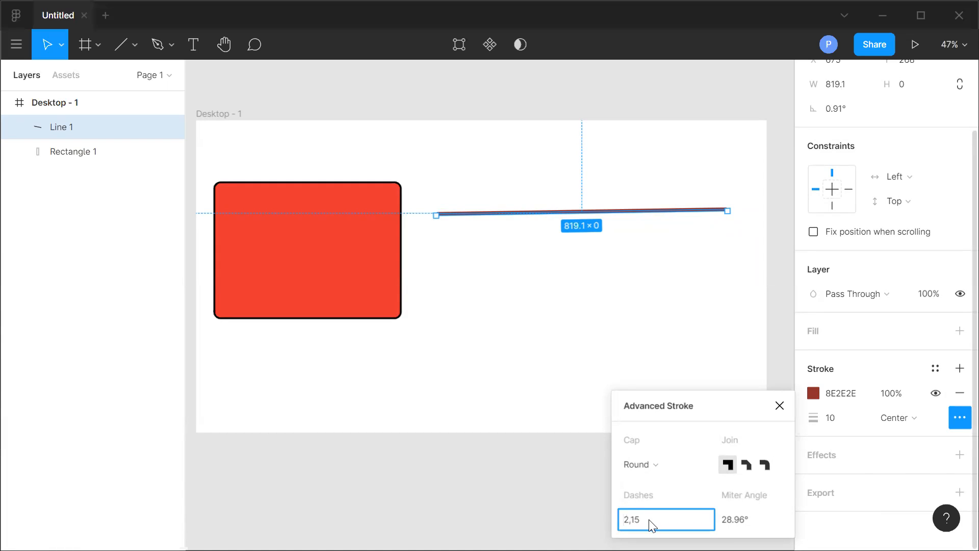
click(516, 478)
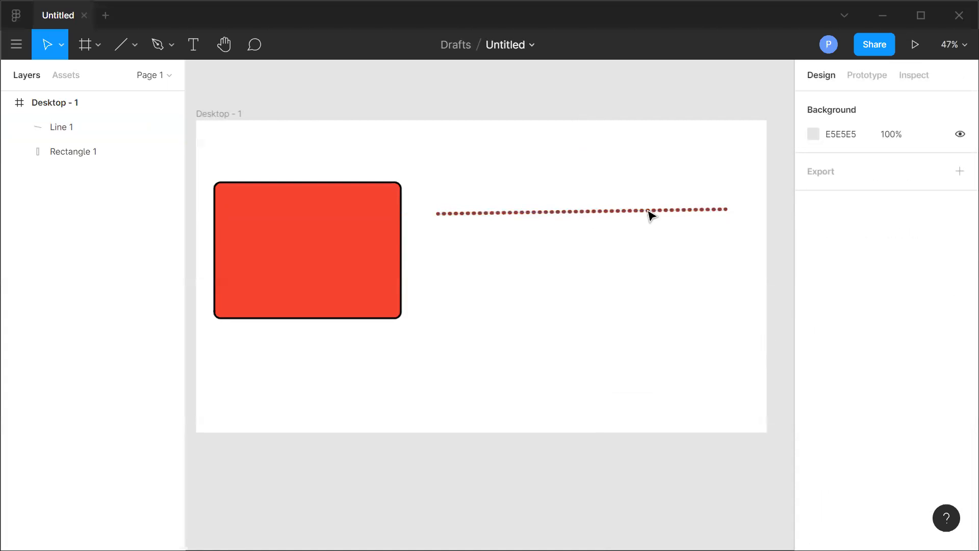
Drag the line's right end lower to make it about 847 long.
click(722, 212)
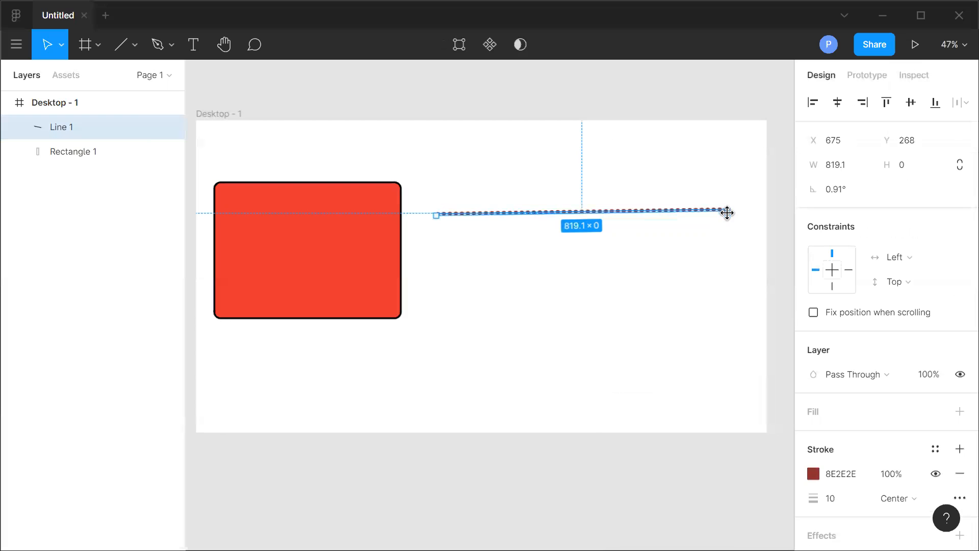
drag(728, 220, 737, 229)
click(691, 282)
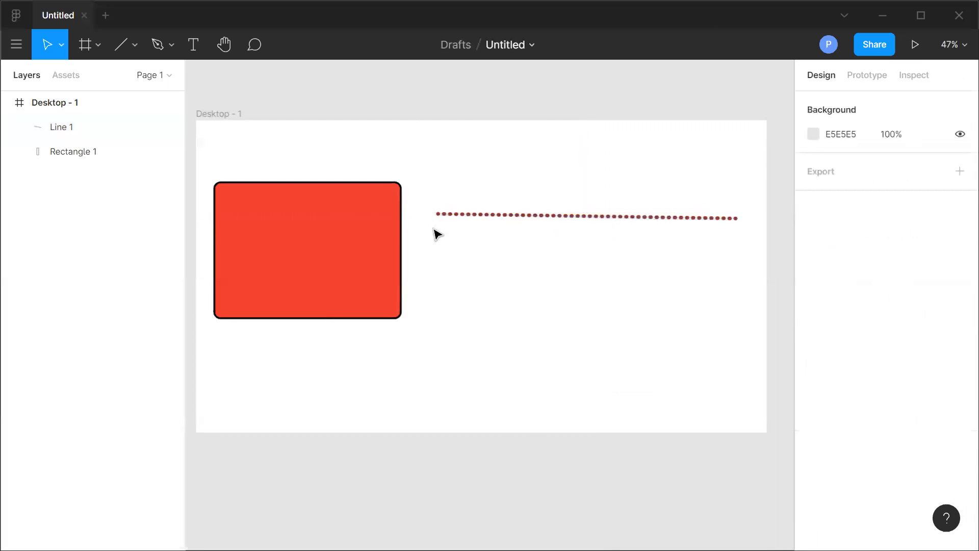
click(600, 217)
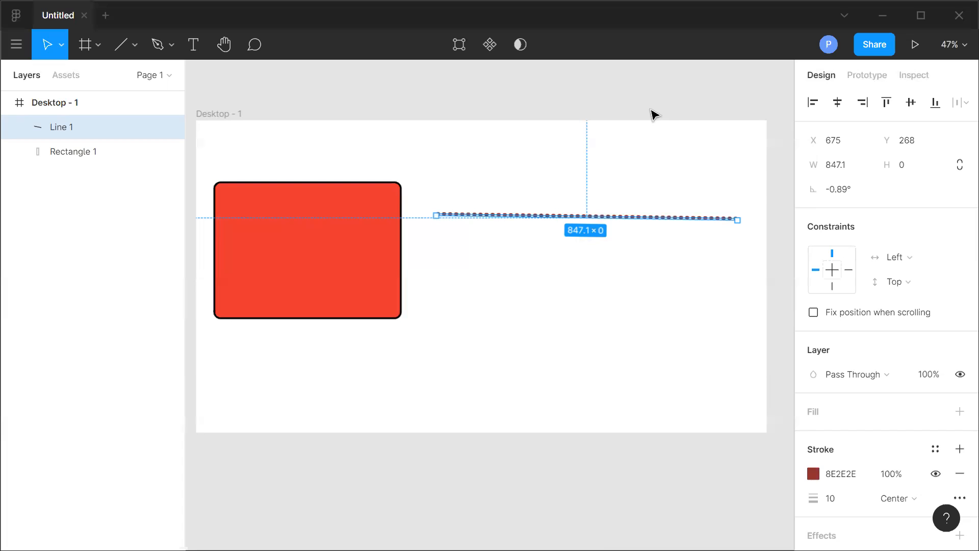
click(626, 301)
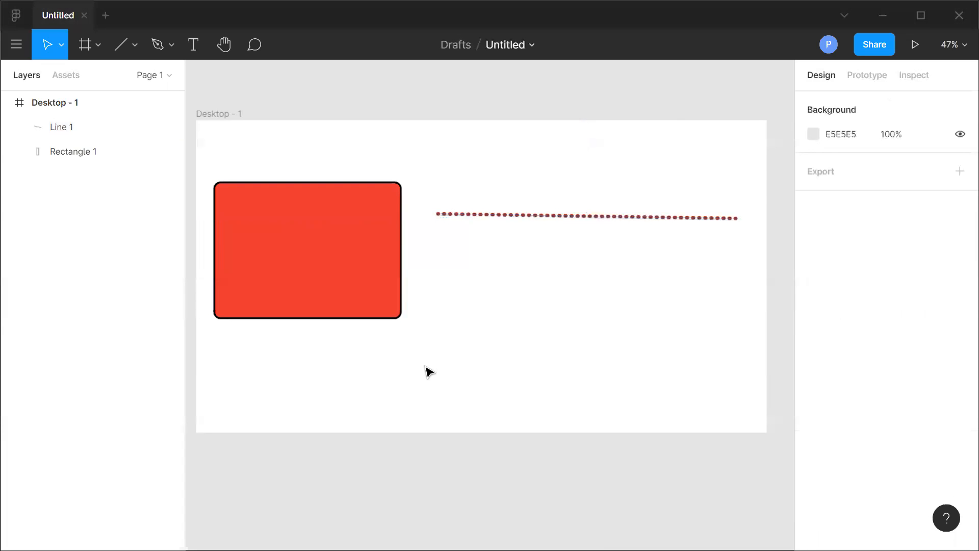
click(595, 220)
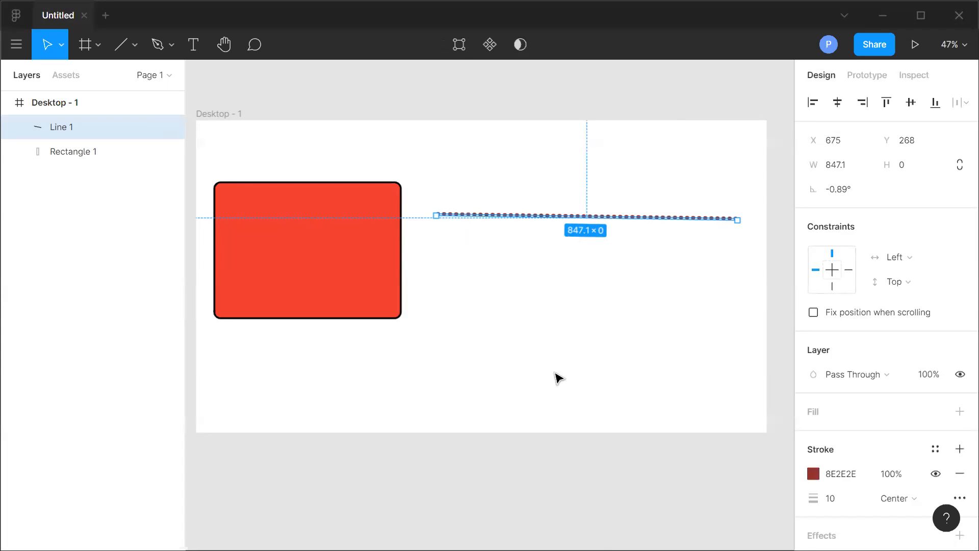
click(577, 344)
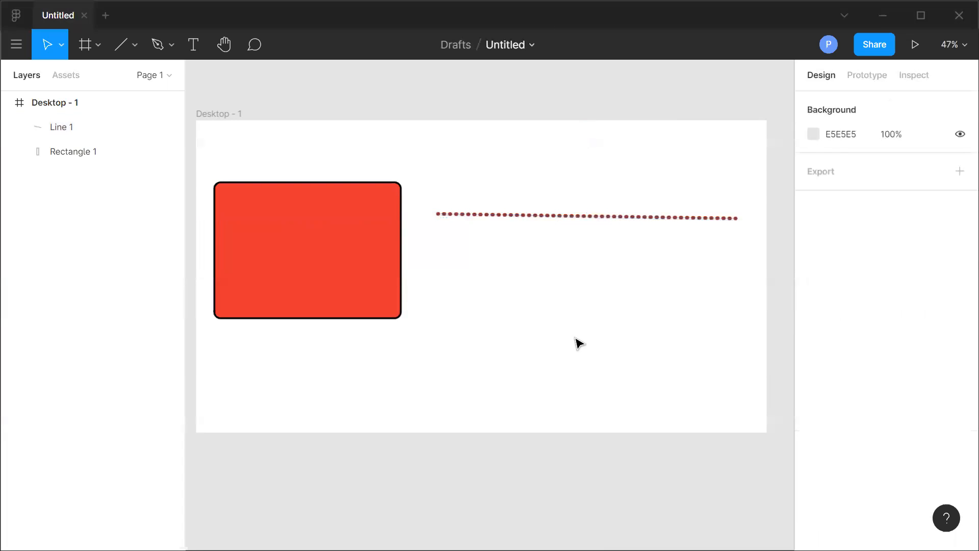
click(563, 218)
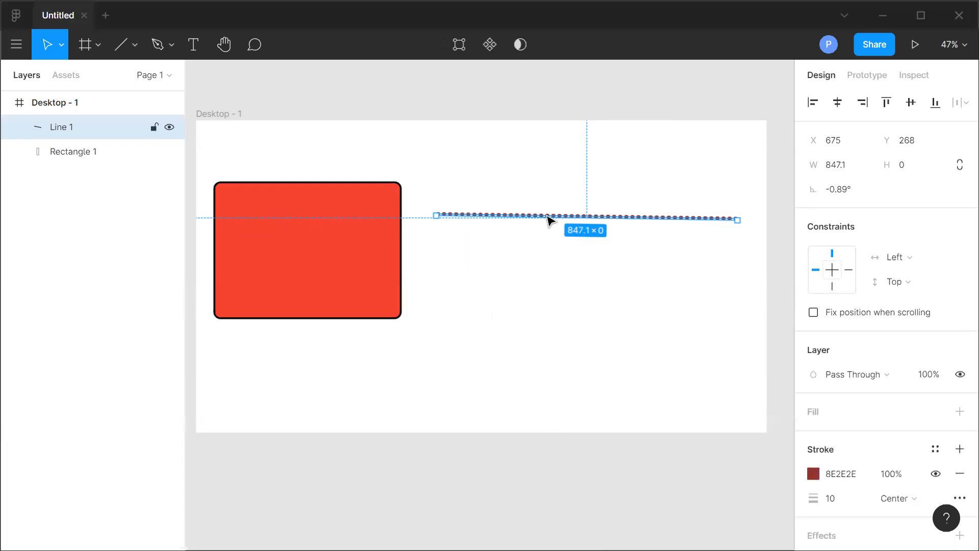
Edit the line as a vector and bend it into an upward arch with the Bend tool.
click(459, 45)
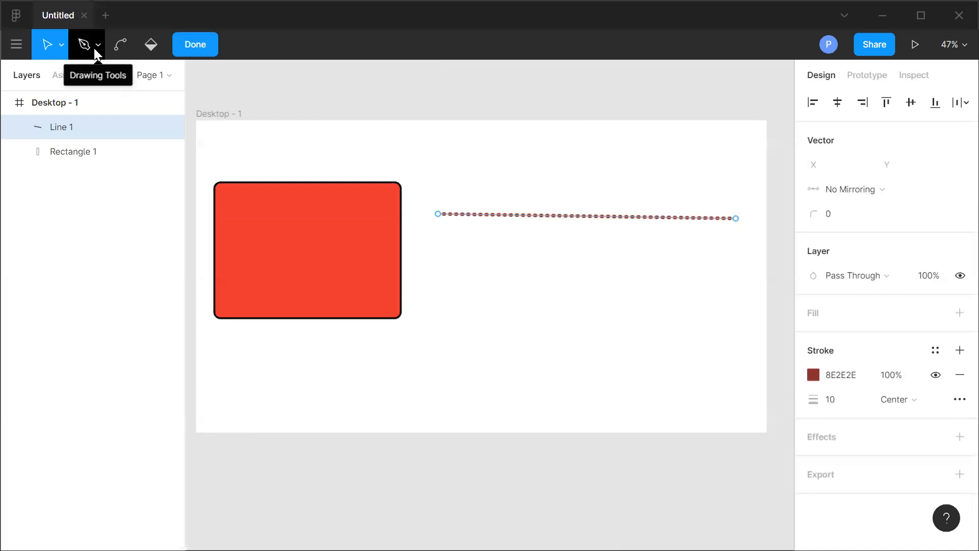
click(121, 42)
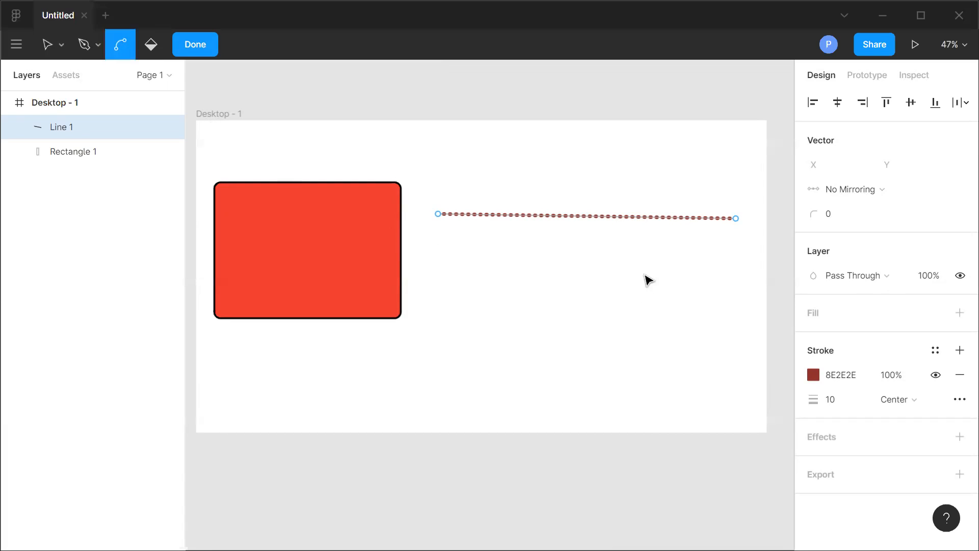
drag(497, 216, 574, 217)
mouse_move(500, 185)
mouse_down()
mouse_move(494, 252)
mouse_move(505, 273)
mouse_move(491, 182)
mouse_up()
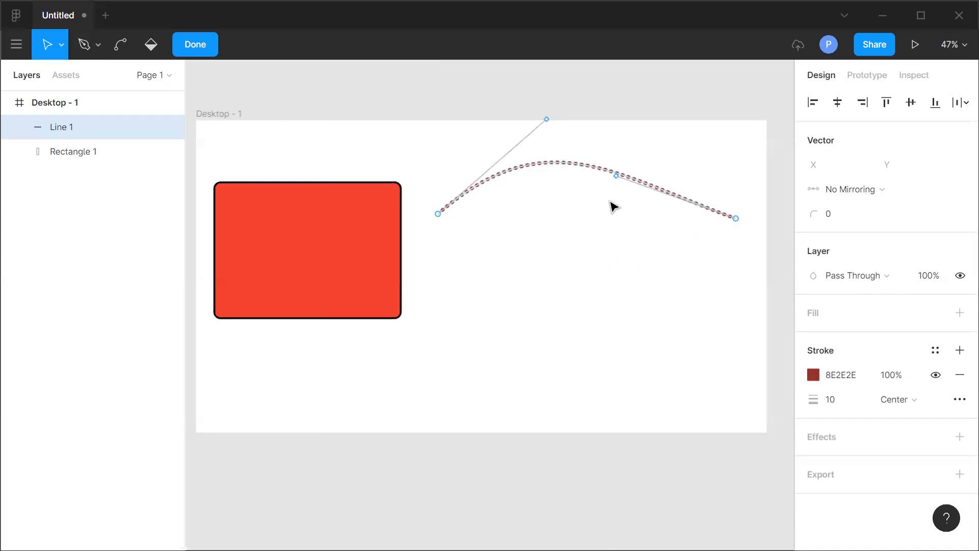
drag(659, 189, 722, 209)
click(121, 45)
drag(690, 279, 667, 203)
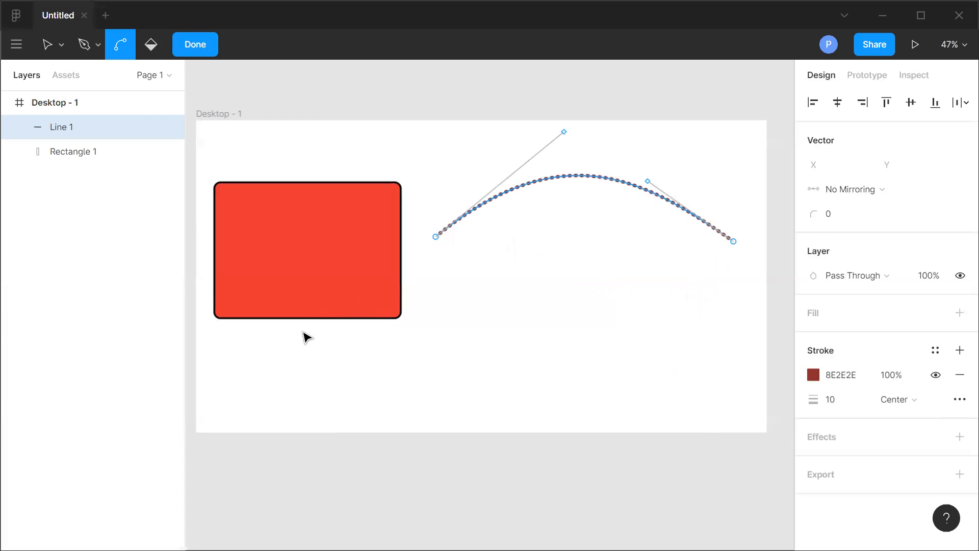
click(199, 46)
Edit the rectangle as a vector, bending its top edge into an arch and curving its bottom and right edges.
click(315, 287)
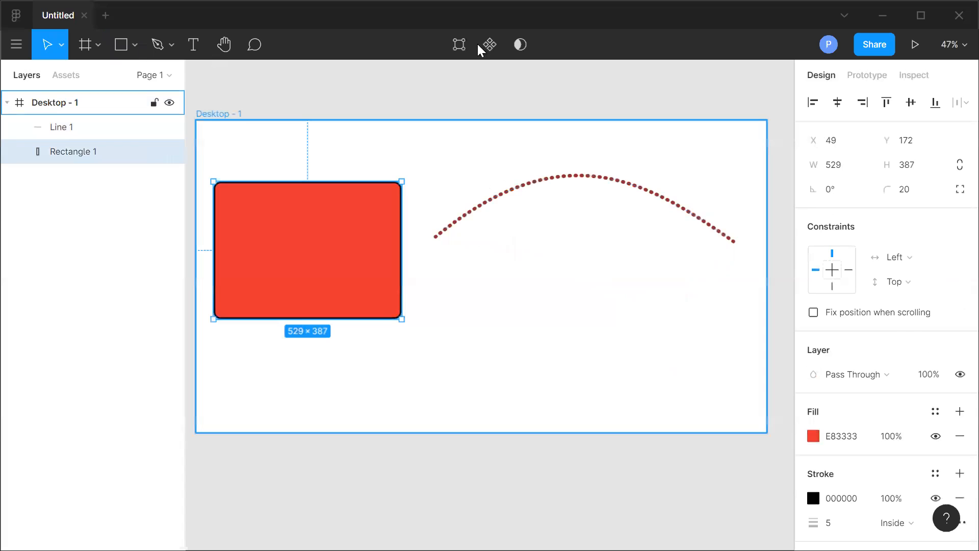
click(459, 45)
click(120, 44)
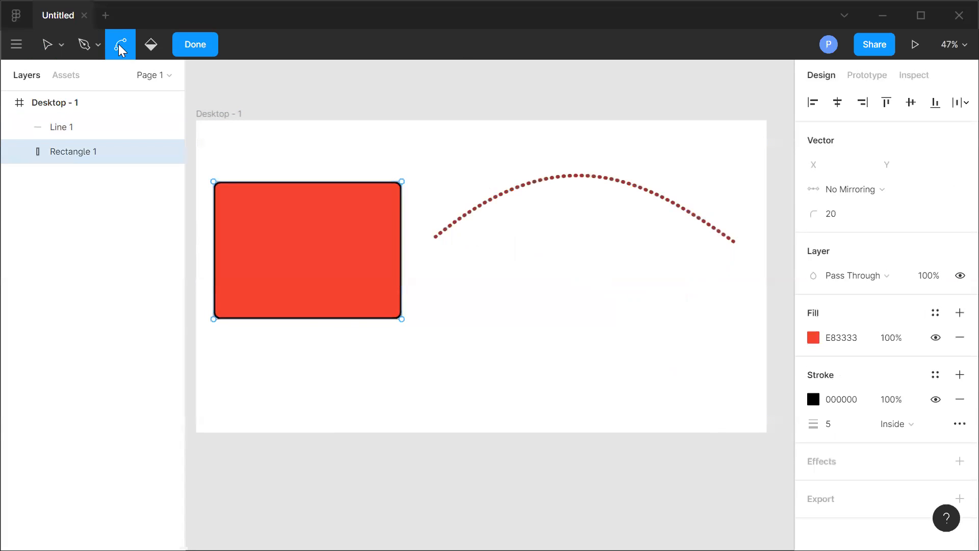
drag(298, 317, 310, 343)
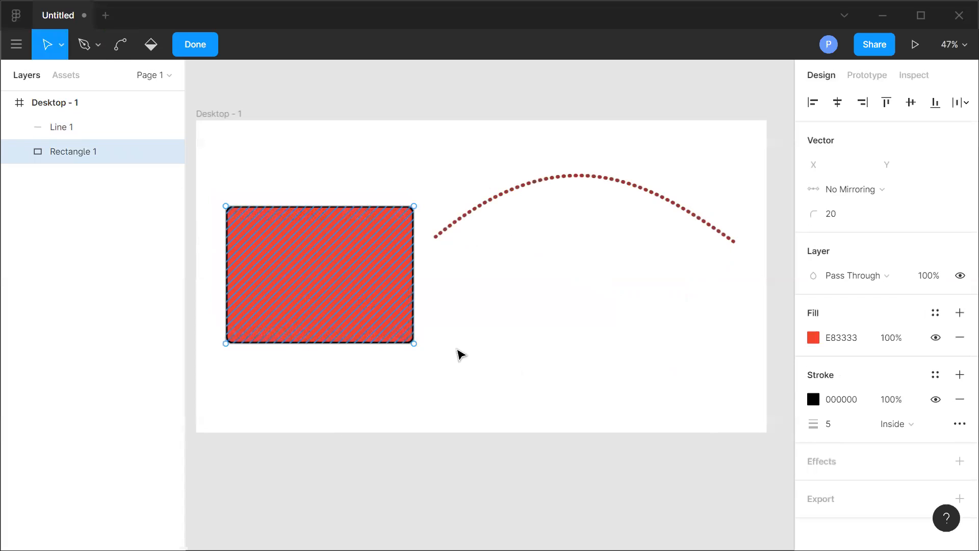
key(ctrl)
drag(306, 221, 302, 166)
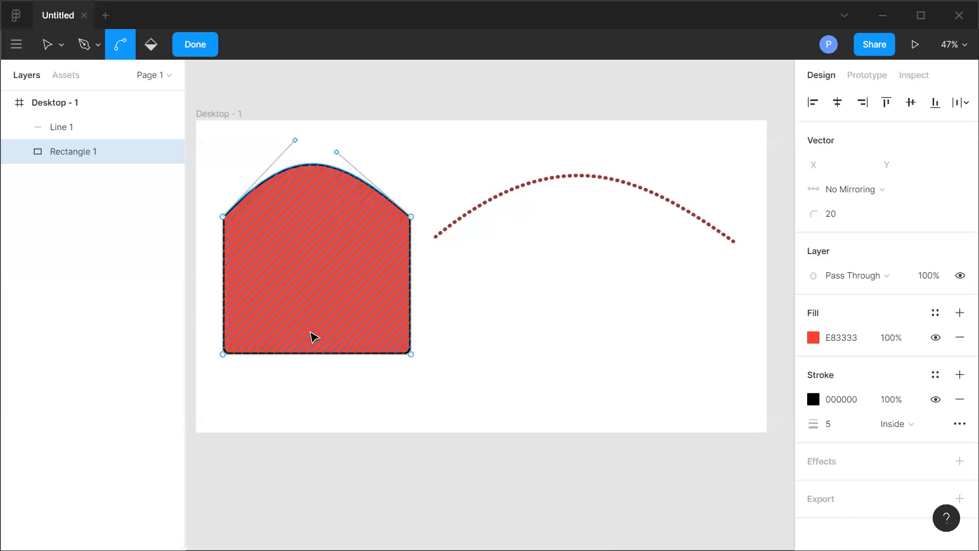
key(ctrl+z)
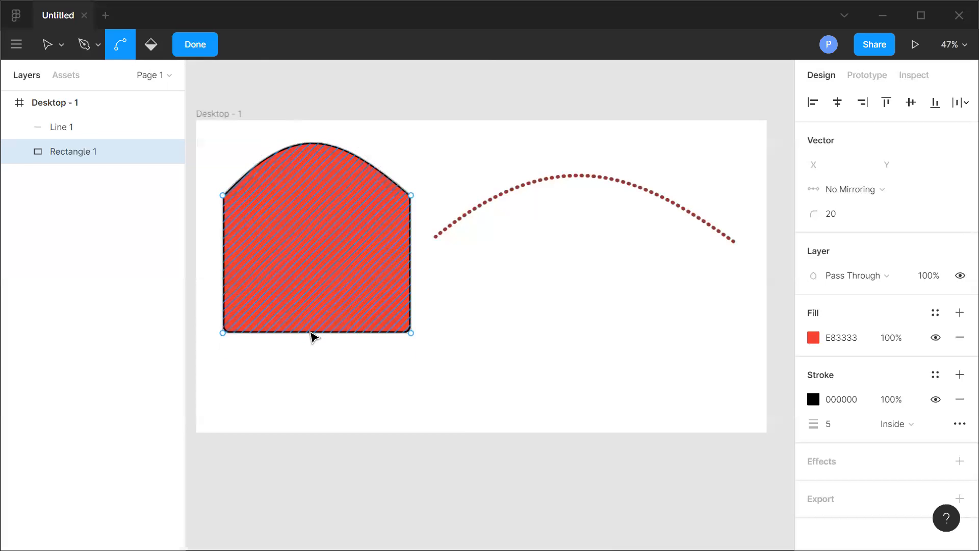
drag(310, 326, 311, 344)
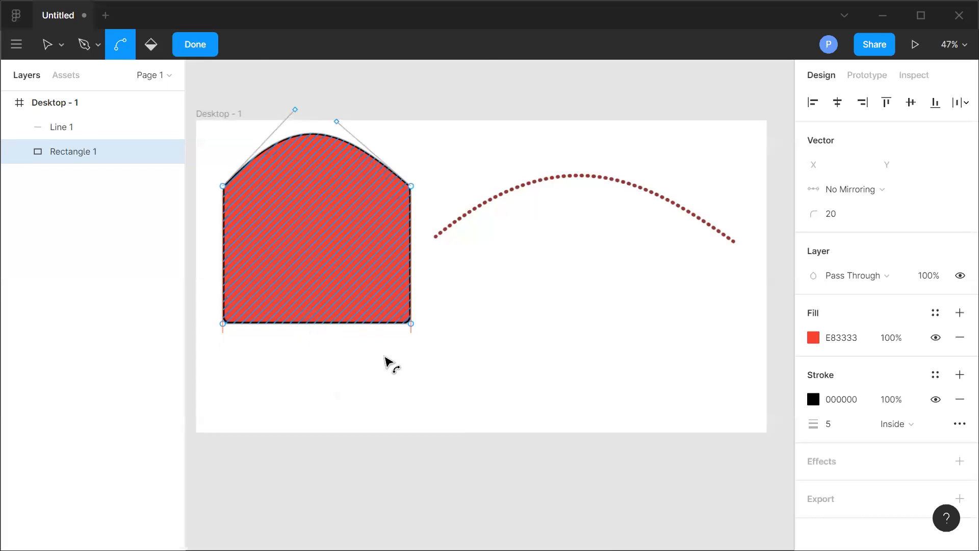
drag(378, 324, 400, 359)
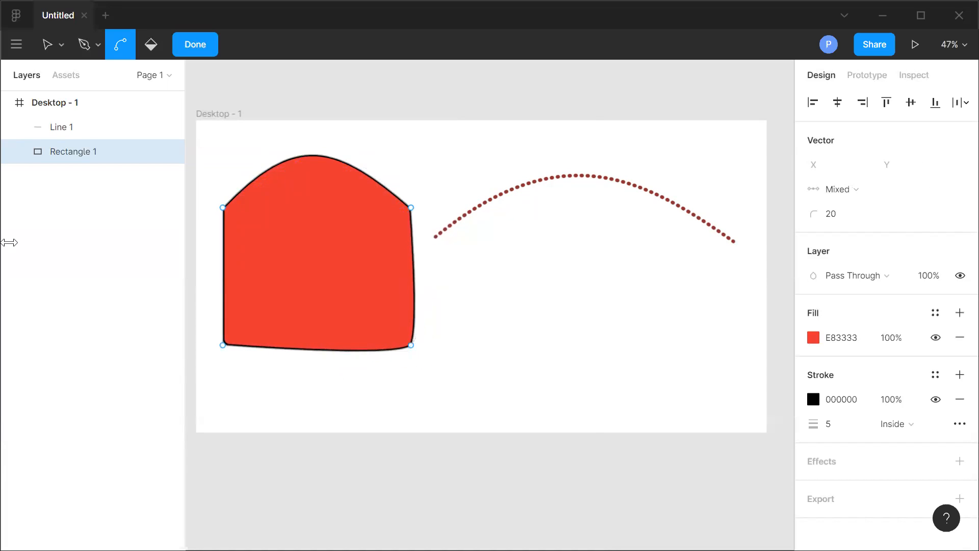
Add an anchor point at the middle of the shape's bottom edge and adjust its handles to smooth that edge.
click(83, 45)
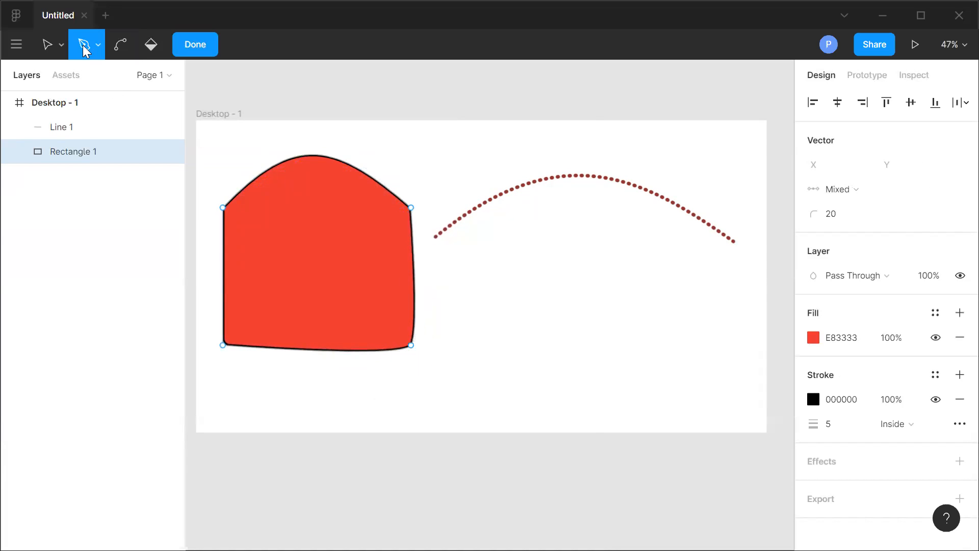
click(318, 351)
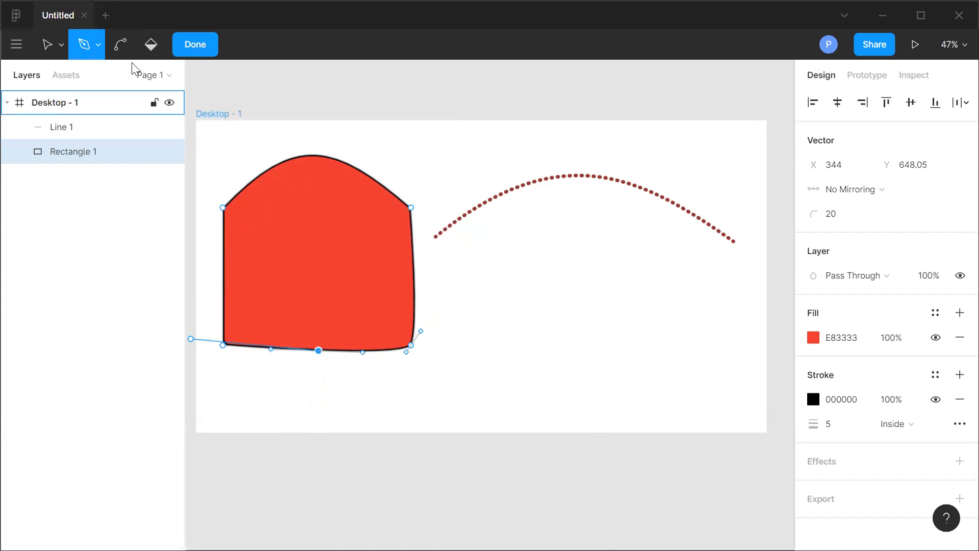
click(191, 51)
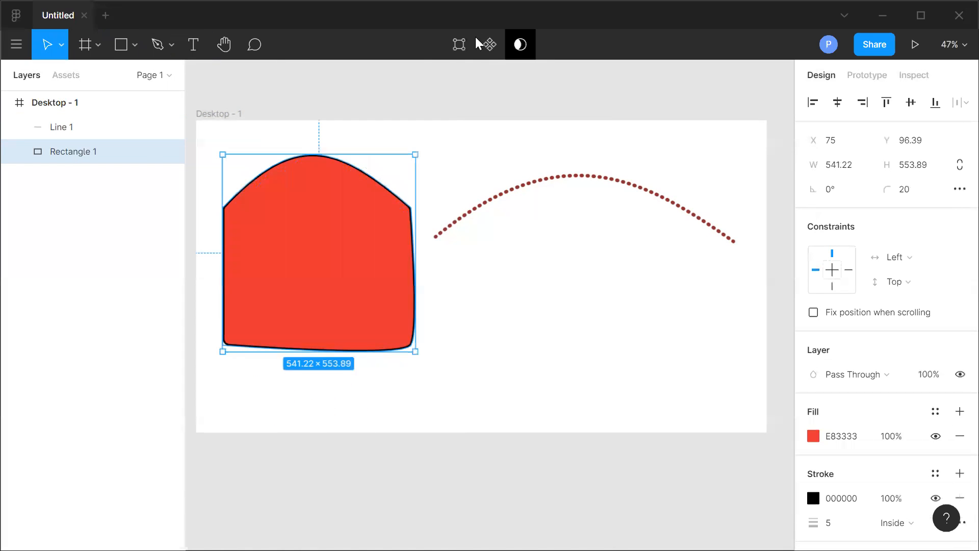
key(Return)
click(121, 45)
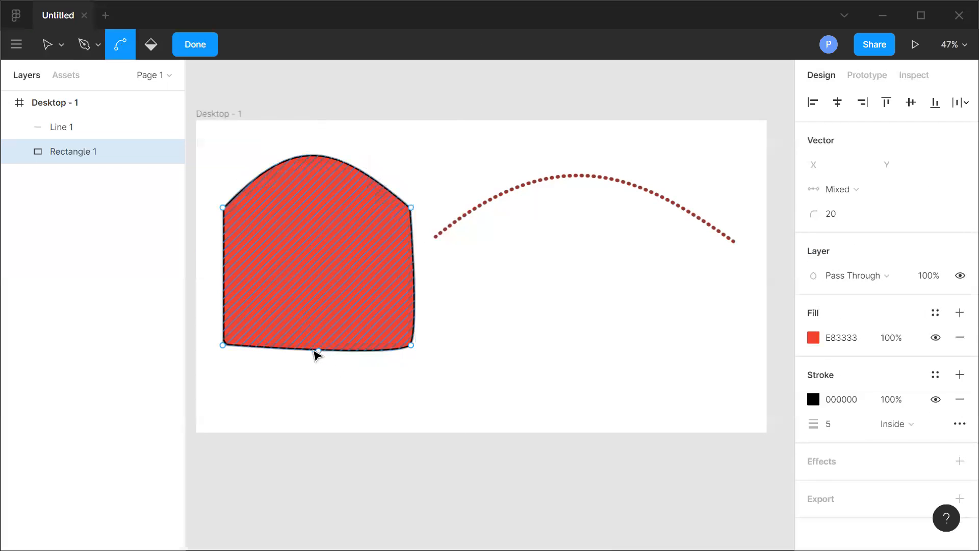
drag(318, 349, 235, 337)
drag(315, 286, 214, 351)
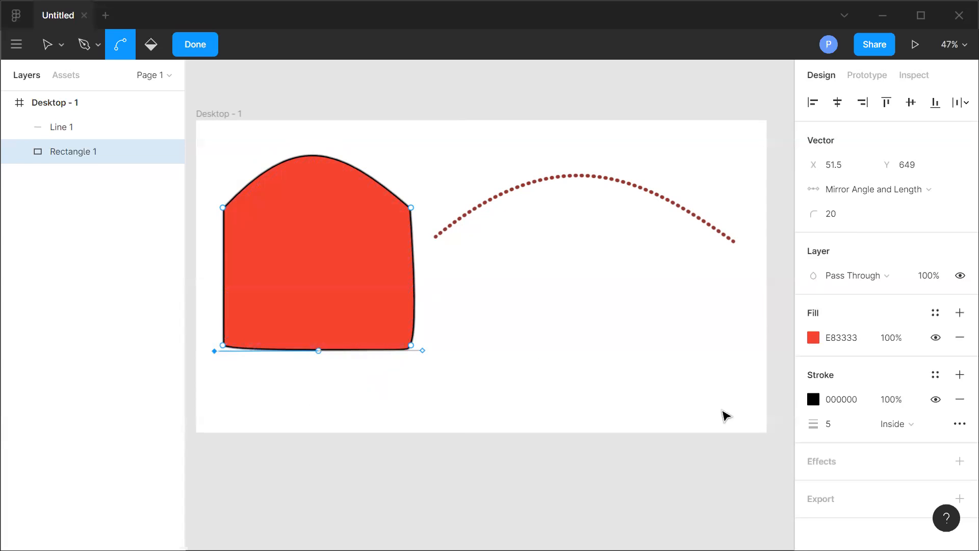
click(492, 359)
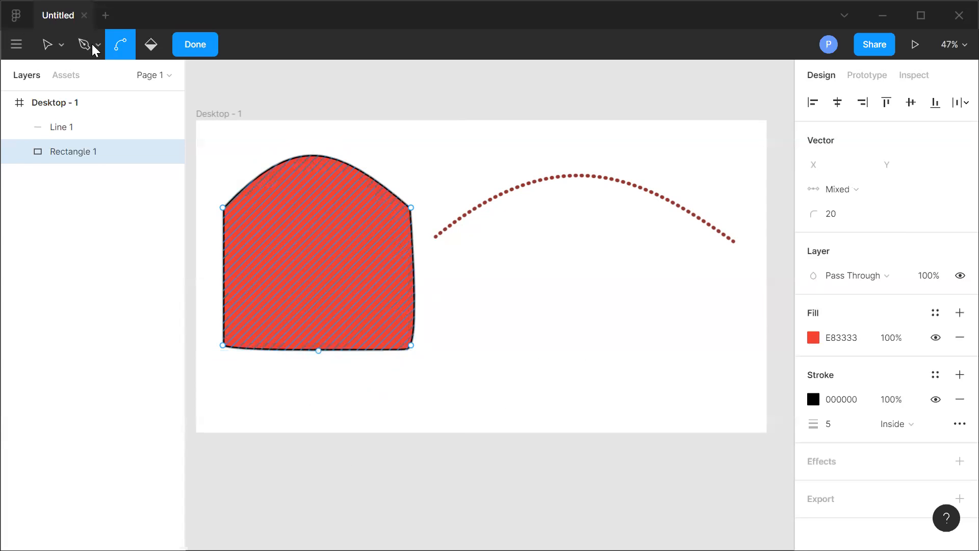
click(196, 47)
Draw a short arrow, about 72 long, extending from the dotted curve's right end.
click(134, 44)
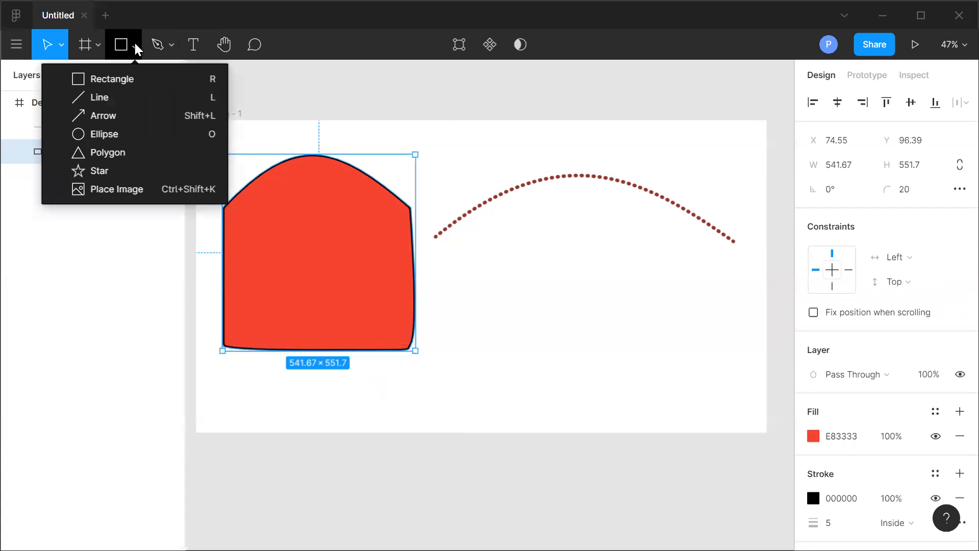
click(109, 116)
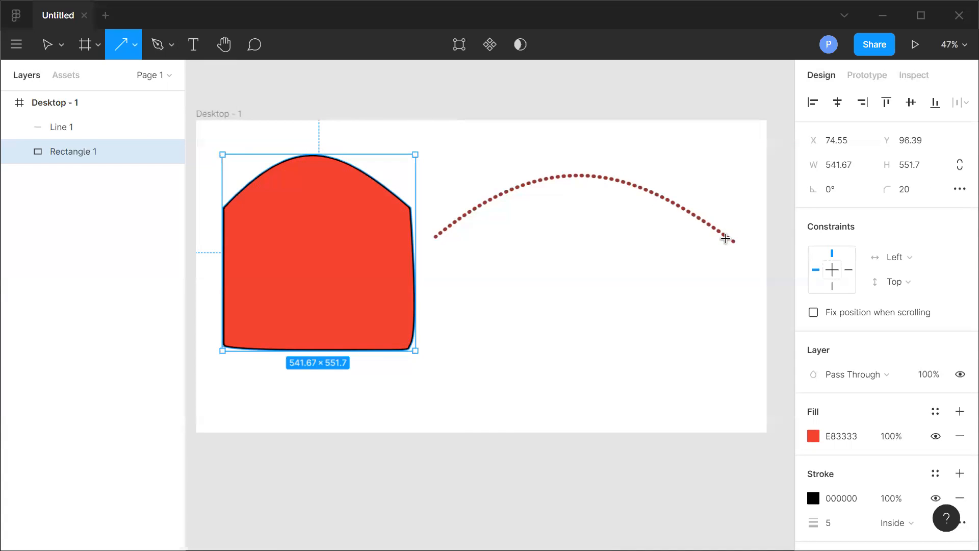
drag(736, 243, 753, 260)
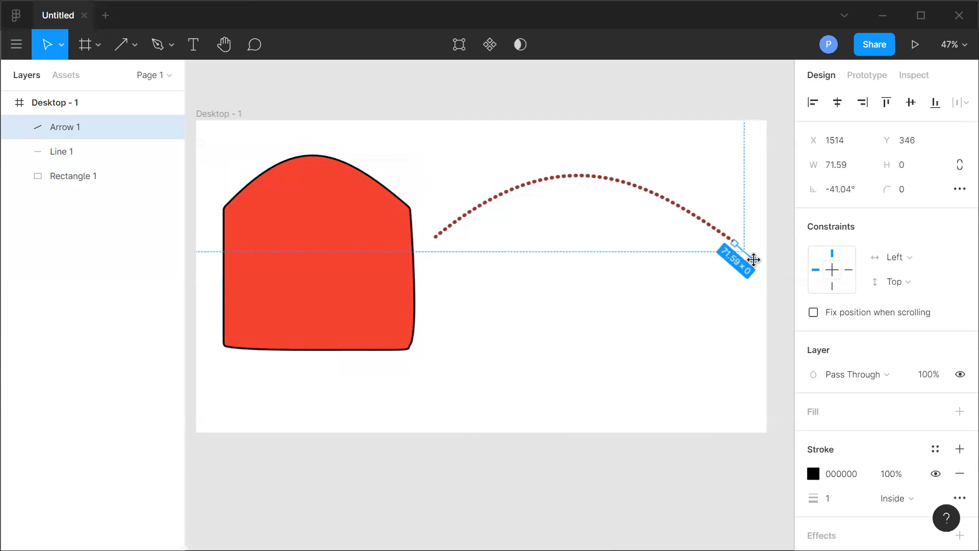
click(688, 316)
click(753, 258)
scroll(892, 457, down, 3)
click(828, 425)
click(617, 392)
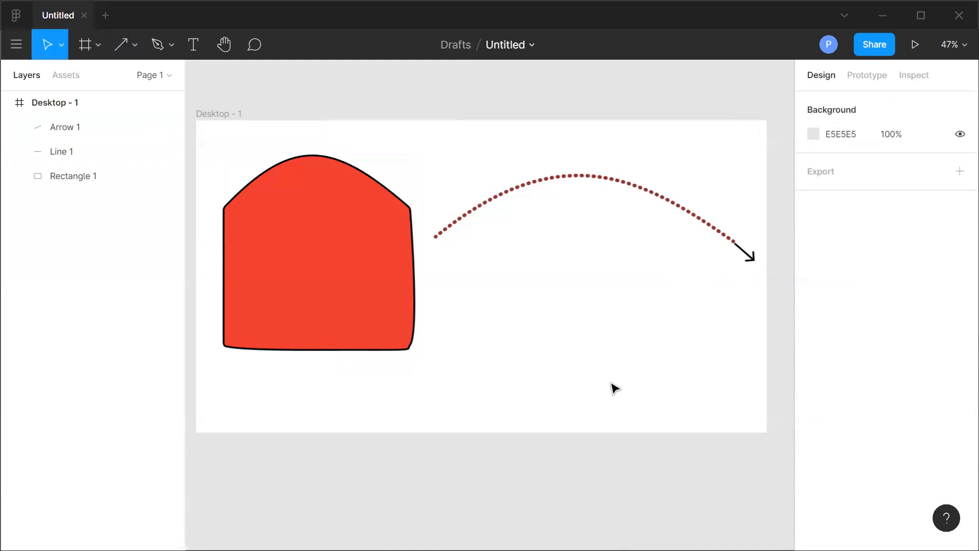
Draw an ellipse, set its height to 430 to make a 430 × 430 circle, and move it beneath the dotted arc.
click(135, 45)
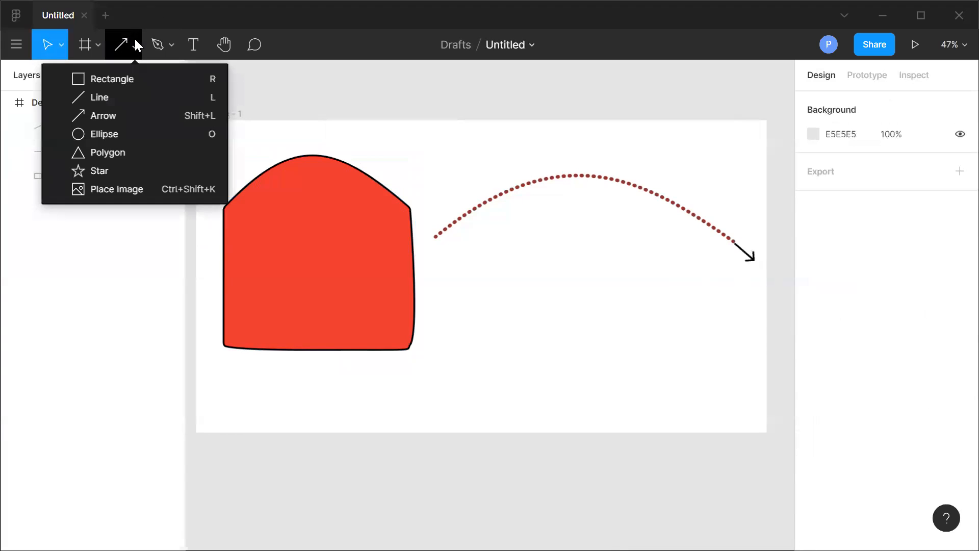
click(105, 134)
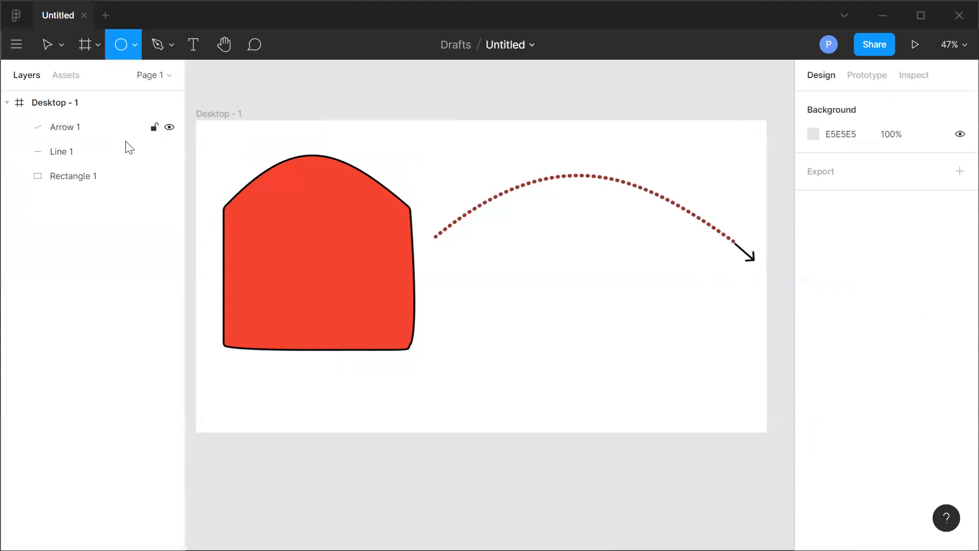
drag(523, 263, 576, 341)
mouse_move(697, 359)
mouse_down()
mouse_move(670, 407)
mouse_move(678, 411)
mouse_up()
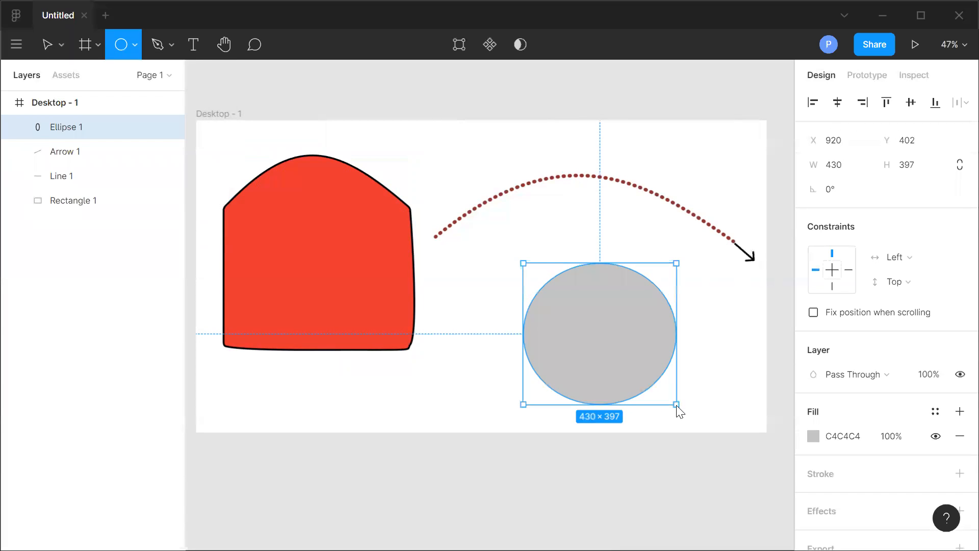
drag(678, 411, 676, 406)
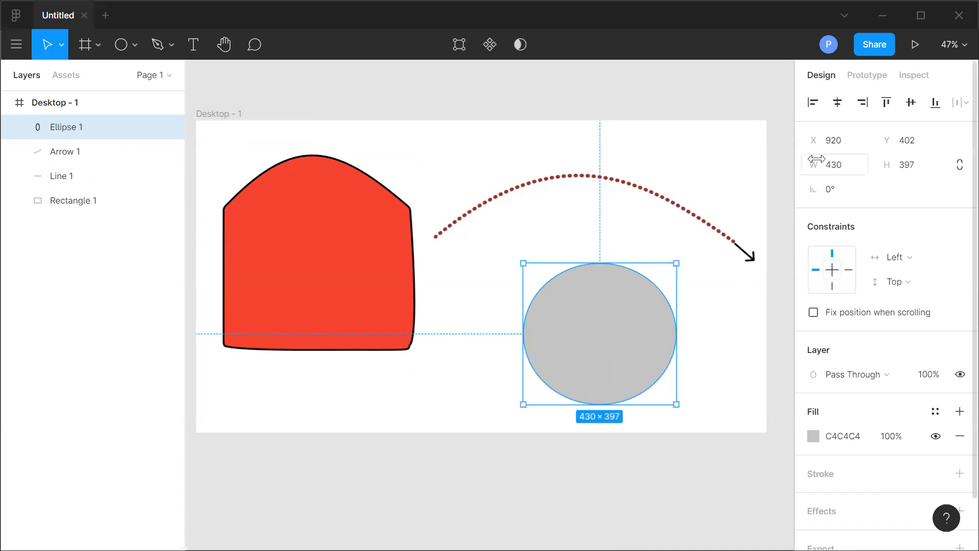
click(914, 171)
text(430)
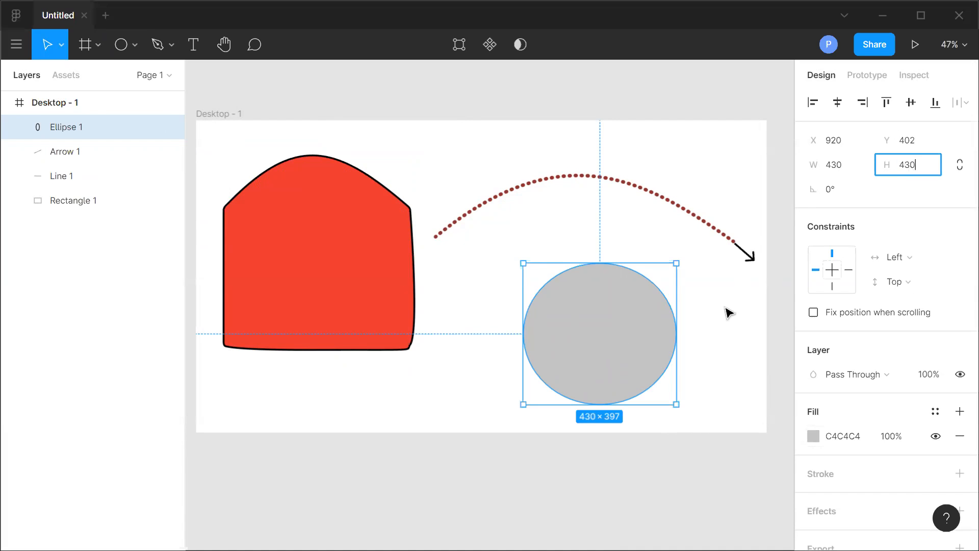
click(717, 347)
click(603, 328)
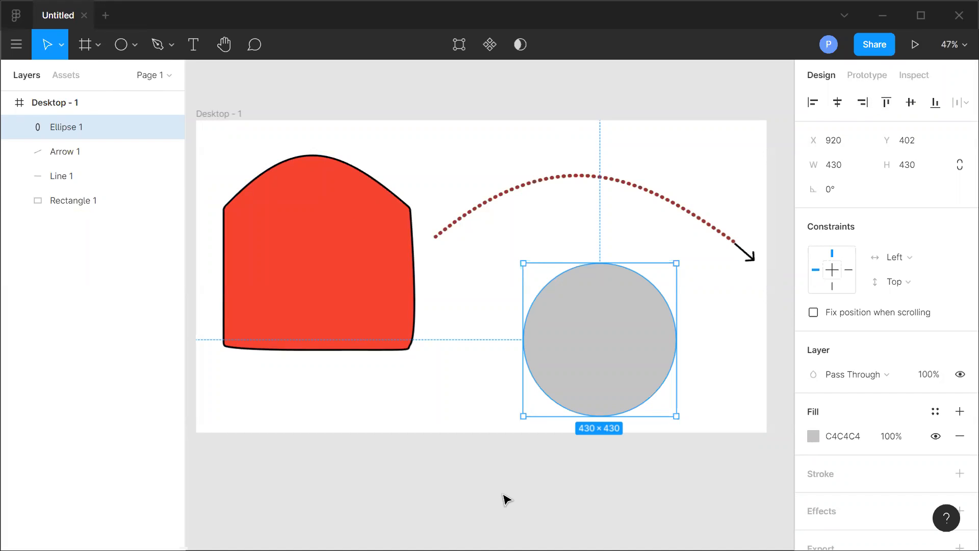
drag(618, 354, 605, 273)
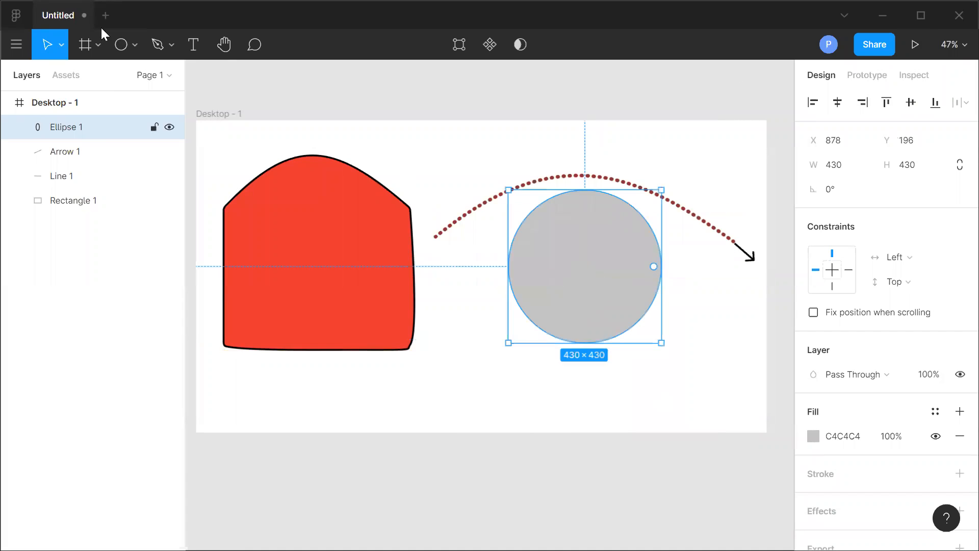
Draw a polygon about 323 × 396 below the circle and set its point count to 5.
click(135, 44)
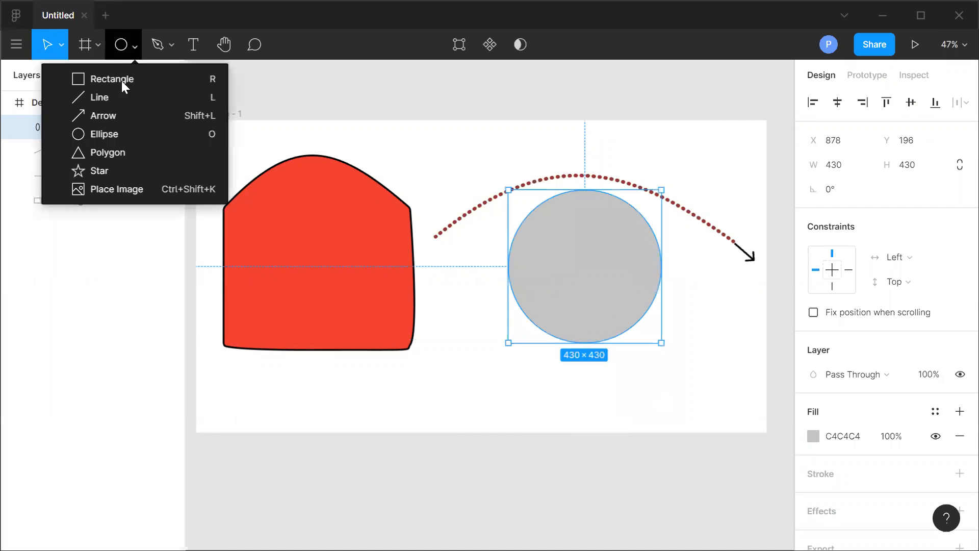
click(116, 152)
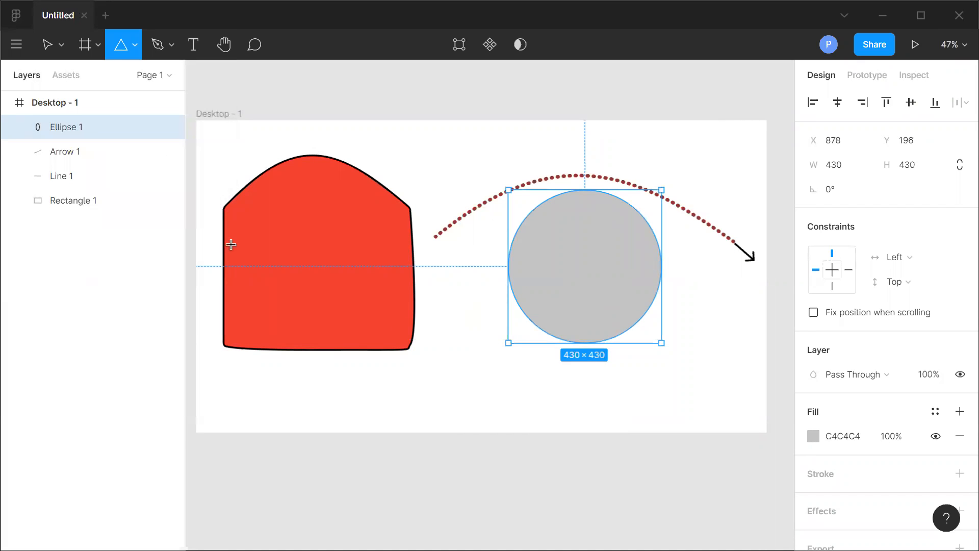
mouse_move(441, 316)
mouse_down()
mouse_move(457, 378)
mouse_move(475, 396)
mouse_up()
drag(577, 457, 556, 457)
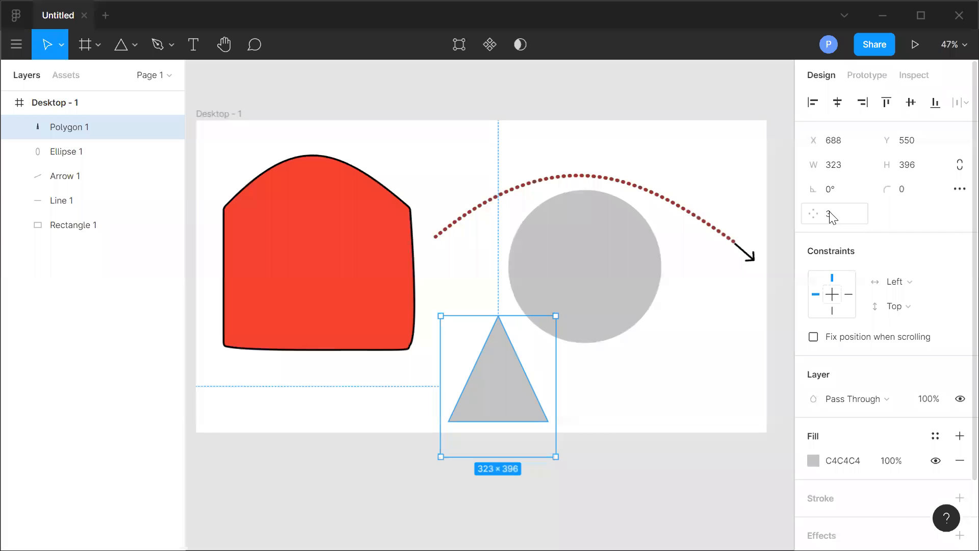
click(817, 204)
text(5)
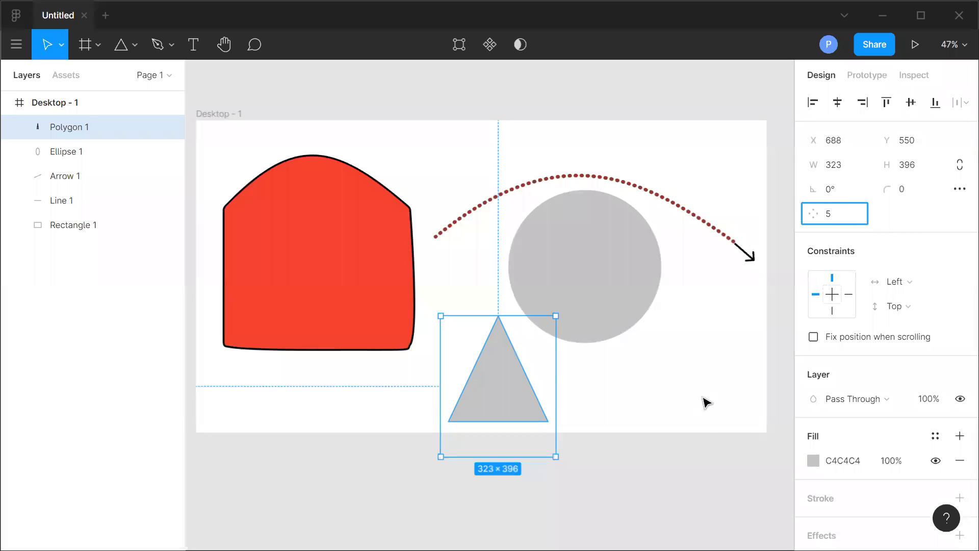
click(705, 403)
Select the pentagon and delete it.
click(481, 376)
drag(479, 378, 478, 376)
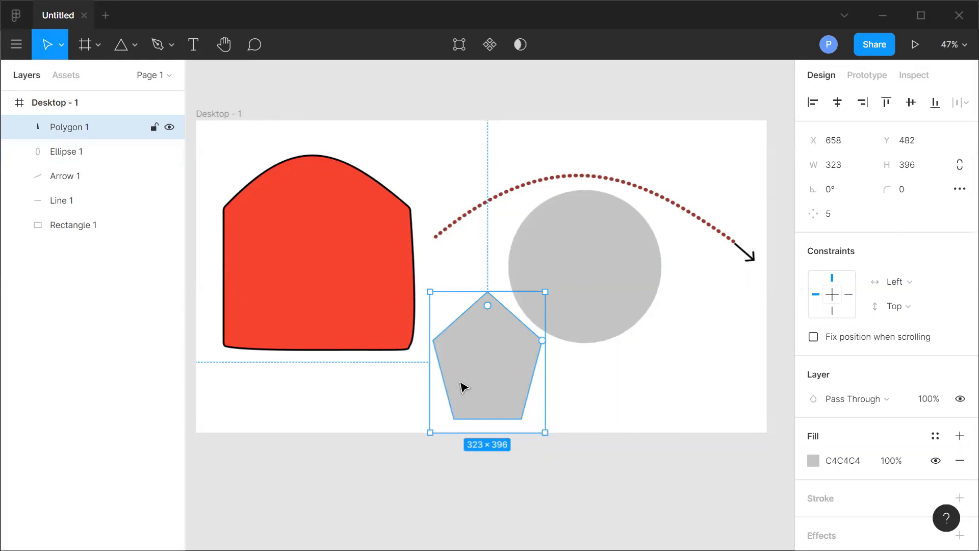
key(Delete)
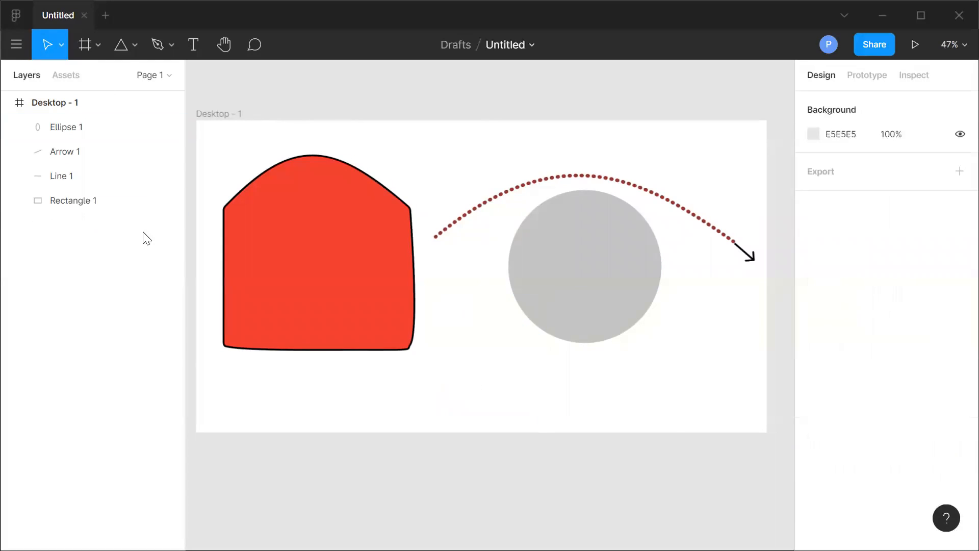
Draw a text box about 626 × 174 below the circle and set its font to Futura MdCn BT.
click(134, 45)
click(131, 85)
click(191, 46)
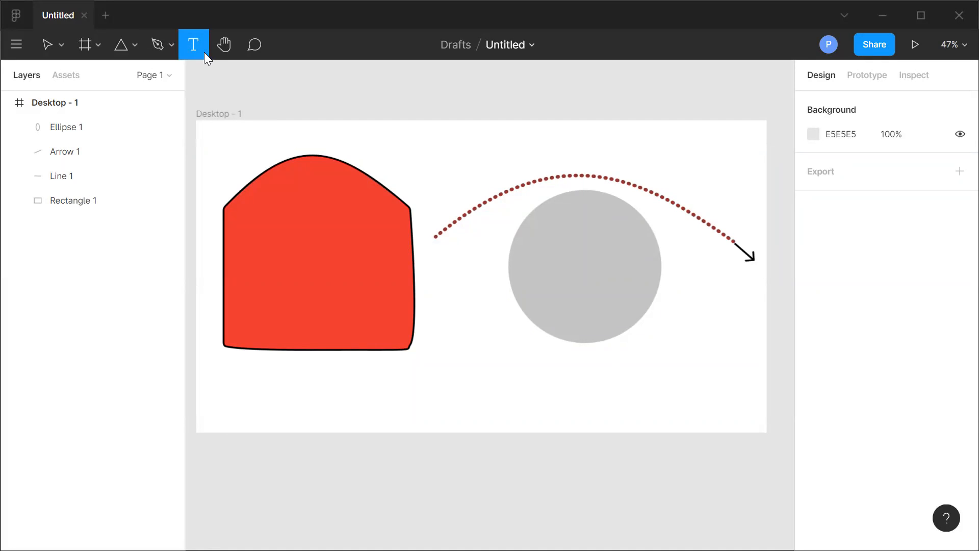
drag(472, 351, 695, 413)
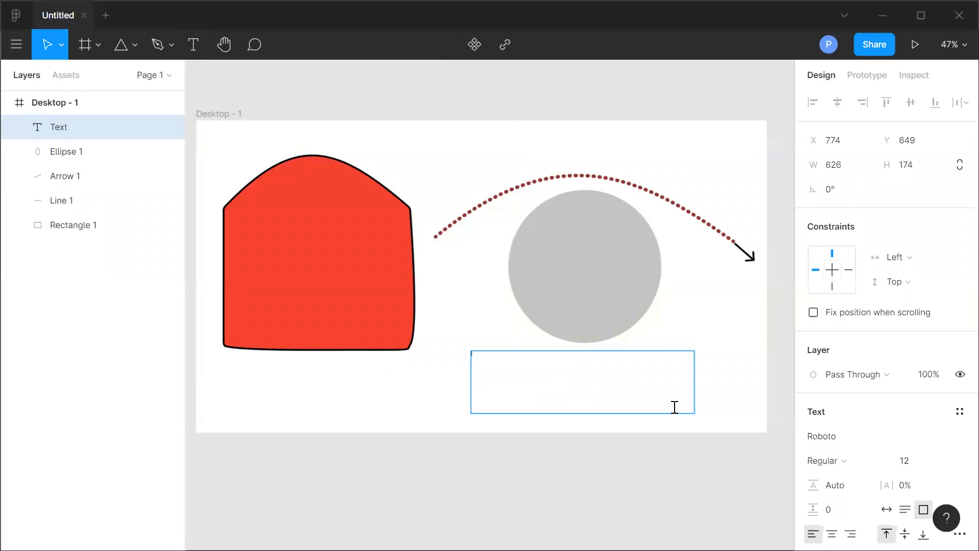
click(935, 440)
text(Futura)
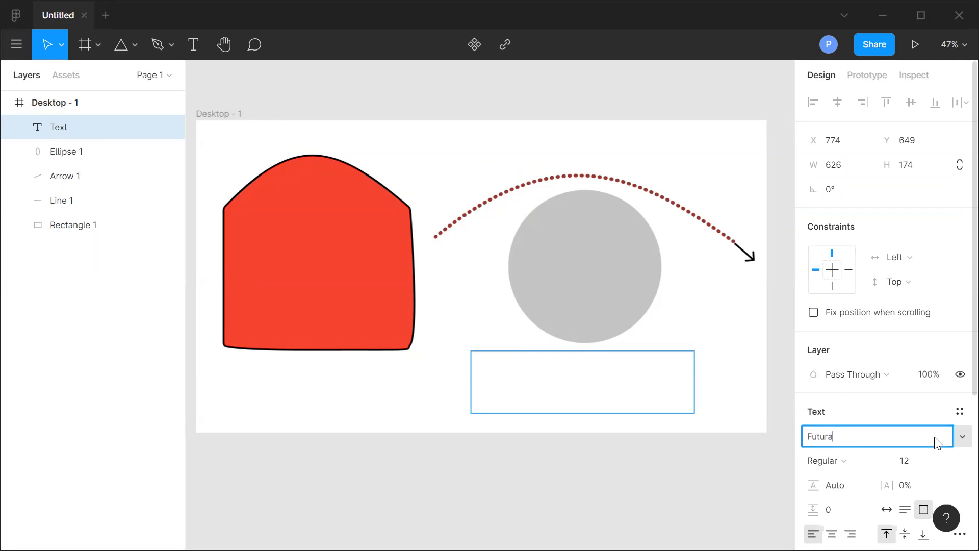
click(961, 437)
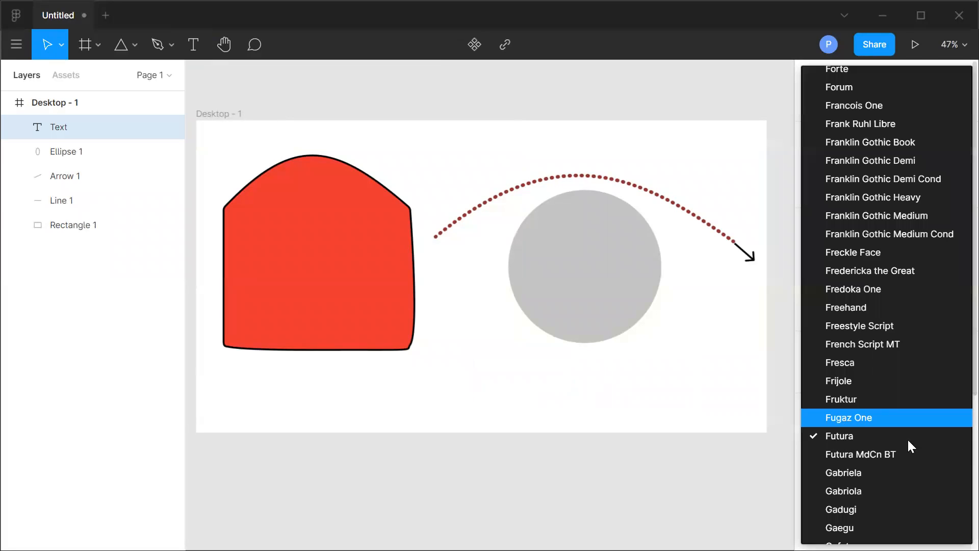
click(894, 453)
Enter the text "HI welcome to the seesion" in the text box.
double_click(591, 392)
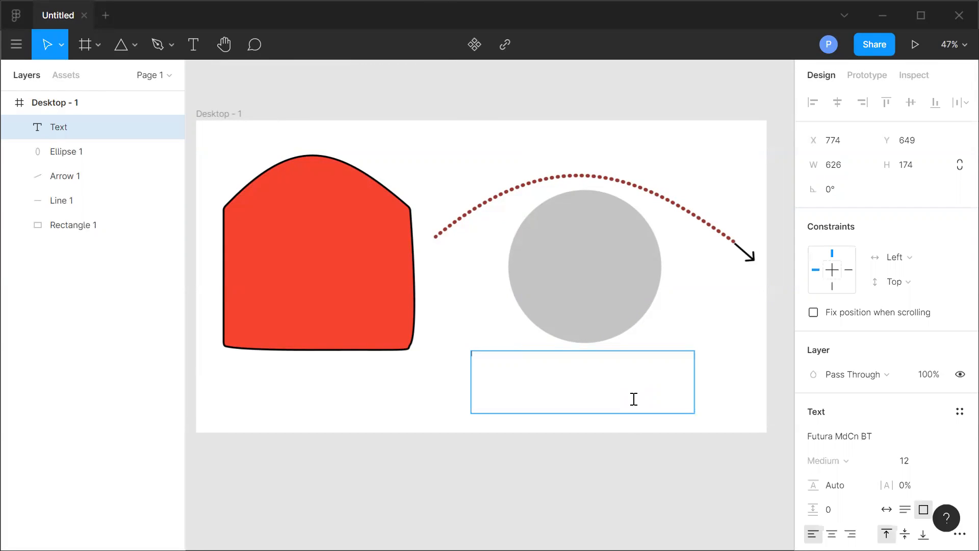
text(HI welcome to the seesion)
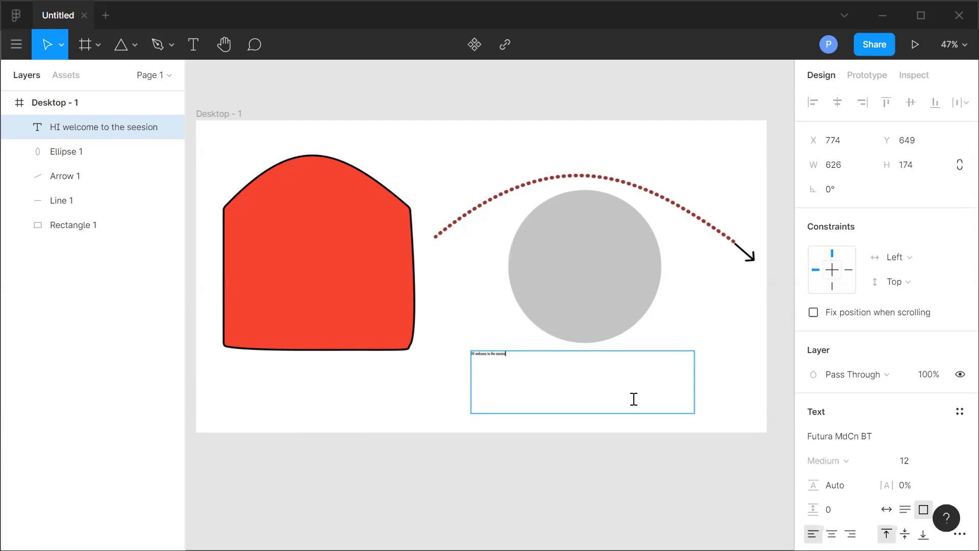
Set the text's font size to 64 and shrink its box to about 566 × 144.
key(ctrl+shift+Left)
key(ctrl+shift+Left)
key(ctrl+shift+Left)
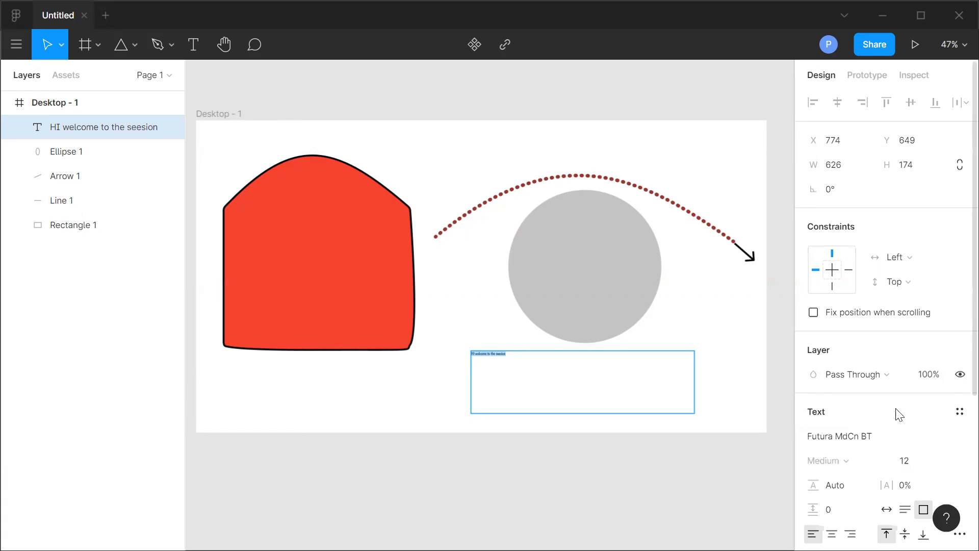
click(940, 462)
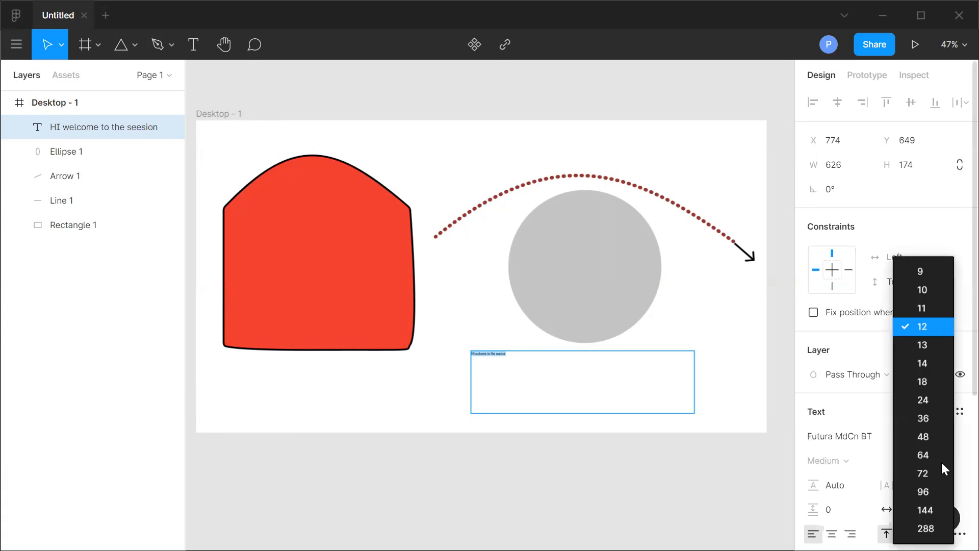
click(936, 421)
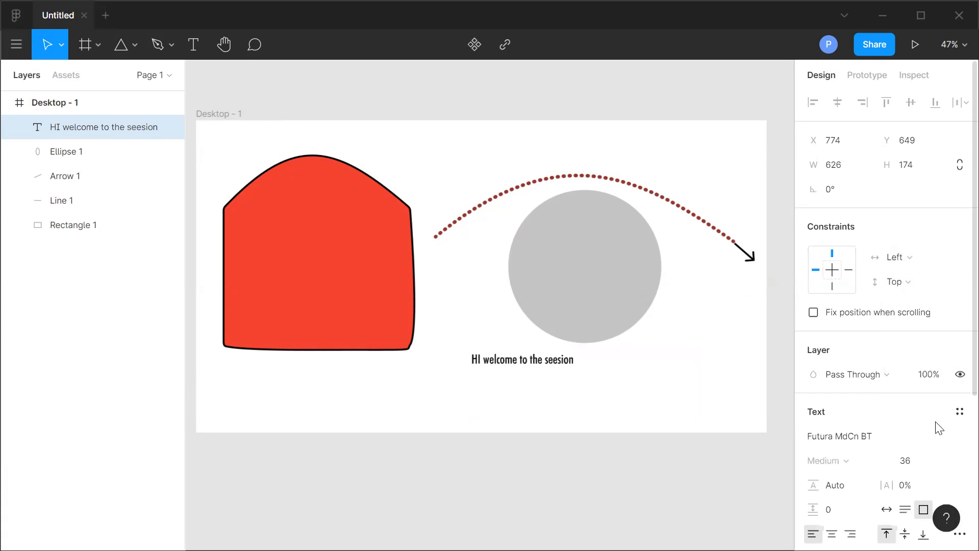
click(942, 459)
click(925, 456)
click(529, 400)
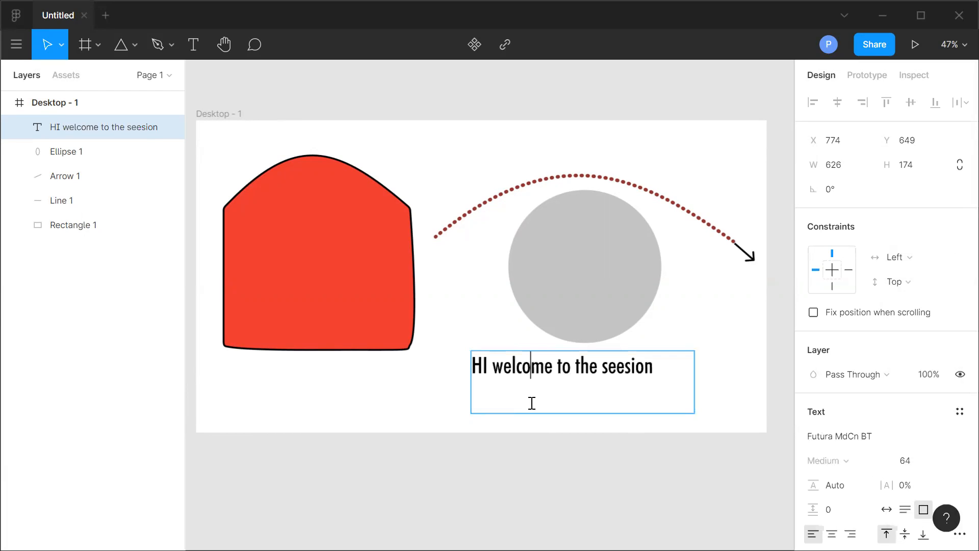
click(411, 416)
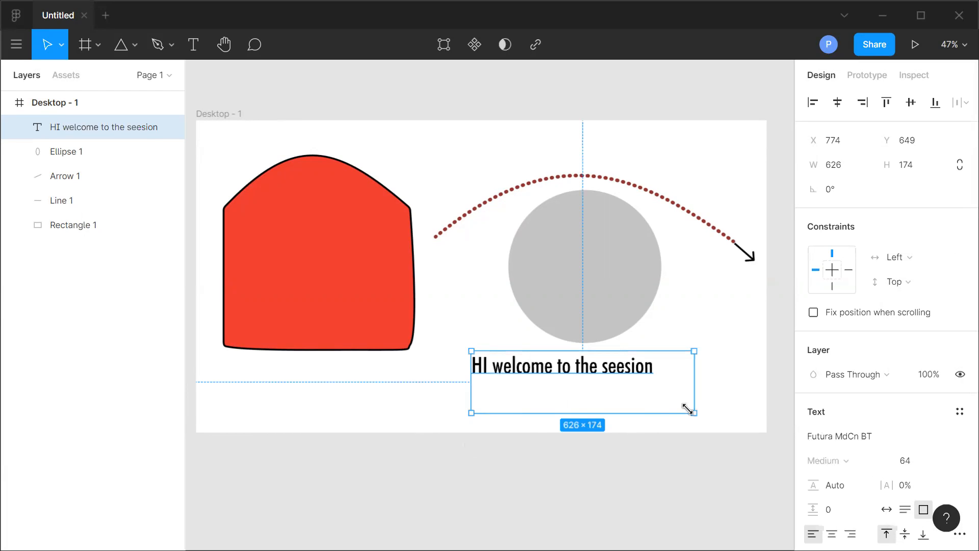
drag(694, 414, 652, 399)
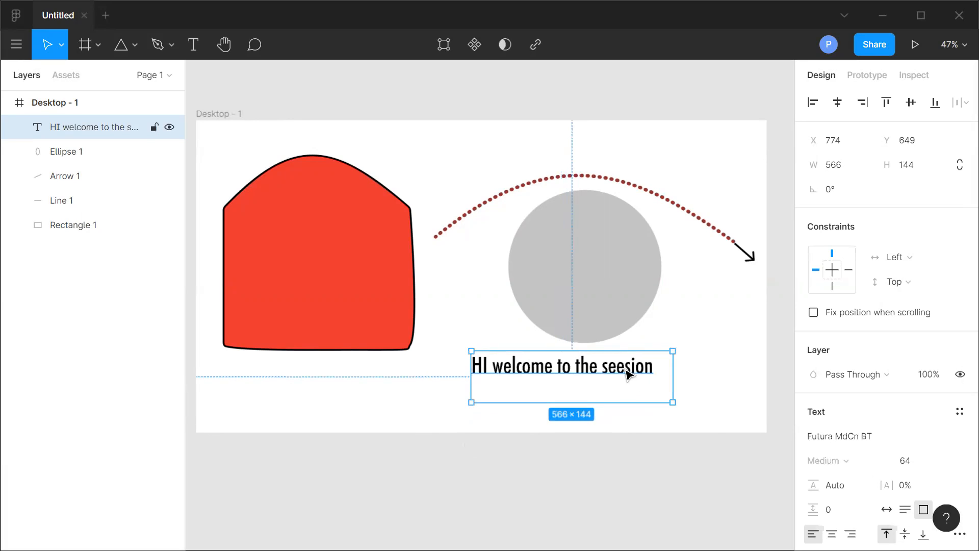
Correct the misspelled word "seesion" to "session".
double_click(624, 369)
click(624, 368)
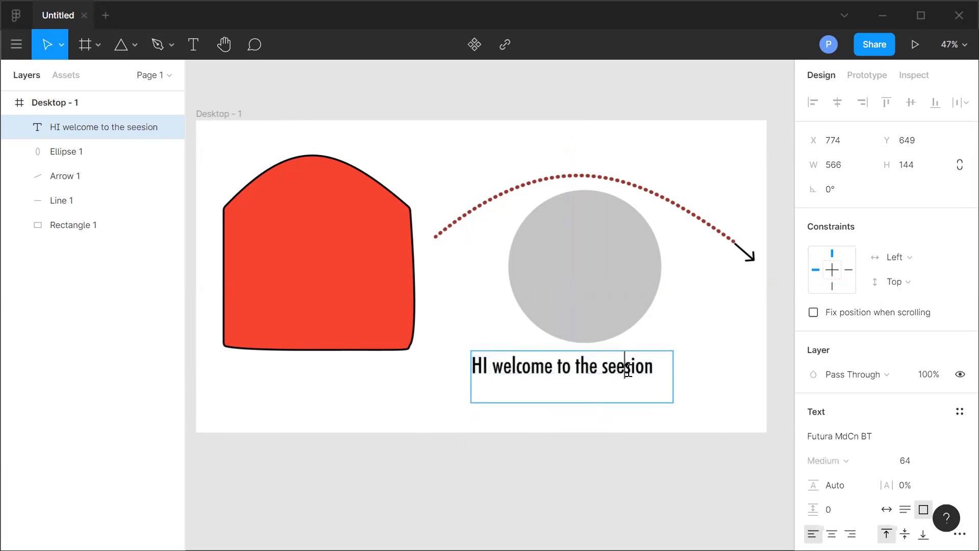
key(BackSpace)
text(s)
key(Escape)
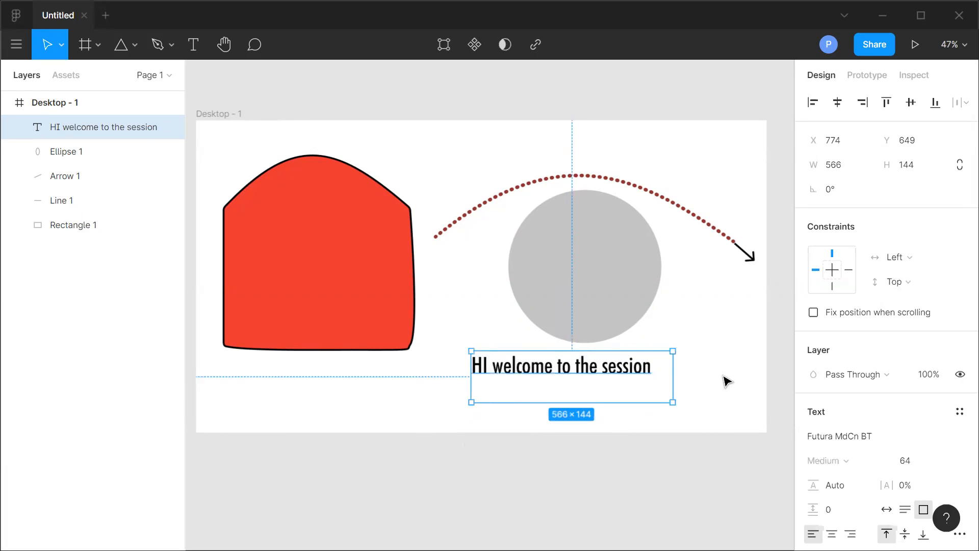
Reposition the text and the circle so the text sits centred just below the circle.
click(542, 428)
click(546, 372)
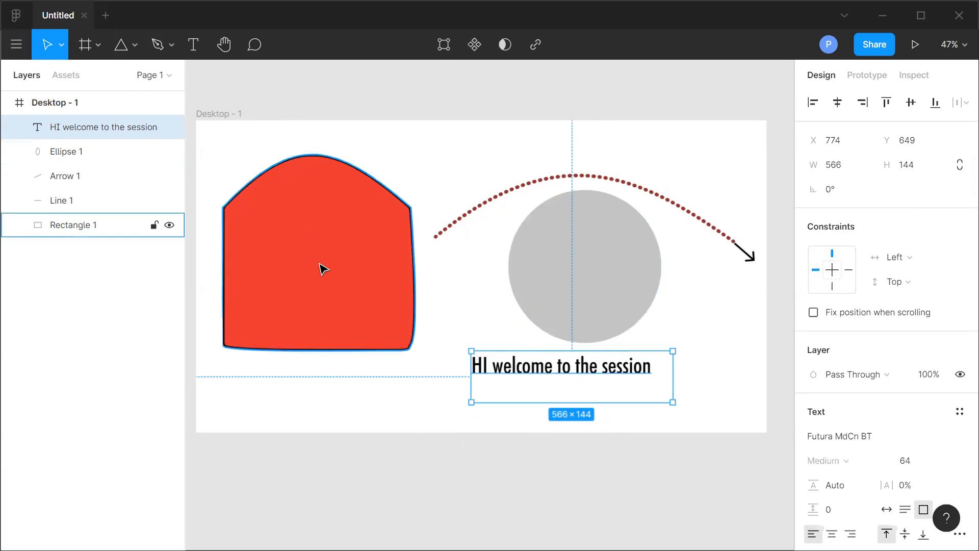
drag(551, 378, 310, 233)
drag(317, 304, 580, 377)
mouse_move(590, 274)
mouse_down()
mouse_move(595, 377)
mouse_move(591, 293)
mouse_move(668, 362)
mouse_move(628, 290)
mouse_move(635, 366)
mouse_move(664, 314)
mouse_move(619, 284)
mouse_move(621, 273)
mouse_move(594, 274)
mouse_move(580, 260)
mouse_up()
click(588, 373)
drag(589, 373, 573, 379)
mouse_move(594, 274)
mouse_down()
mouse_move(594, 354)
mouse_move(586, 297)
mouse_move(586, 357)
mouse_move(599, 368)
mouse_move(594, 282)
mouse_up()
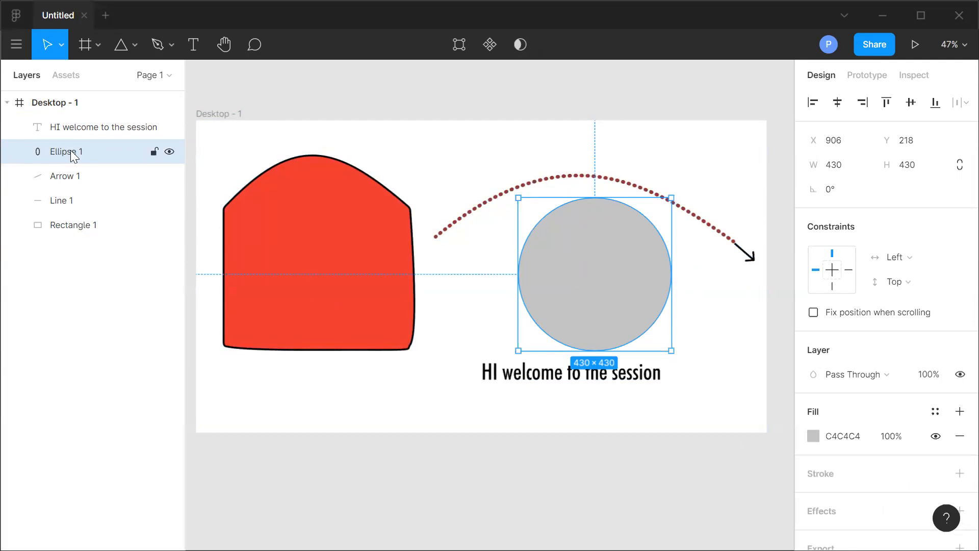
Reposition the red shape and the grey circle slightly on the frame.
click(65, 225)
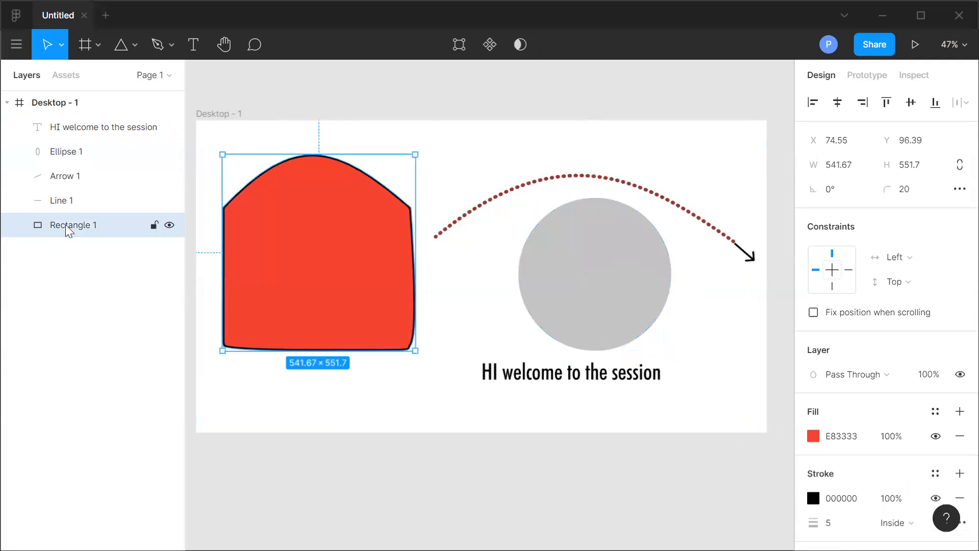
click(77, 152)
drag(553, 286, 599, 286)
click(306, 266)
drag(345, 270, 654, 275)
drag(276, 259, 552, 268)
drag(626, 272, 624, 300)
click(637, 294)
mouse_move(314, 269)
mouse_down()
mouse_move(576, 267)
mouse_move(607, 284)
mouse_move(702, 276)
mouse_move(545, 264)
mouse_move(599, 282)
mouse_move(298, 253)
mouse_move(326, 261)
mouse_up()
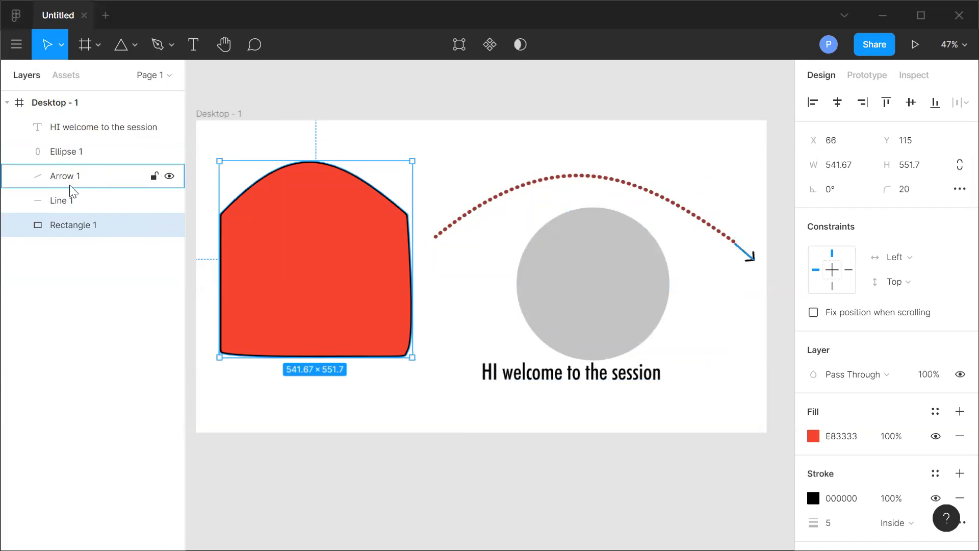
Adjust the positions of the welcome text and the circle beneath the dotted arc.
click(89, 132)
drag(505, 380, 473, 280)
drag(282, 261, 595, 396)
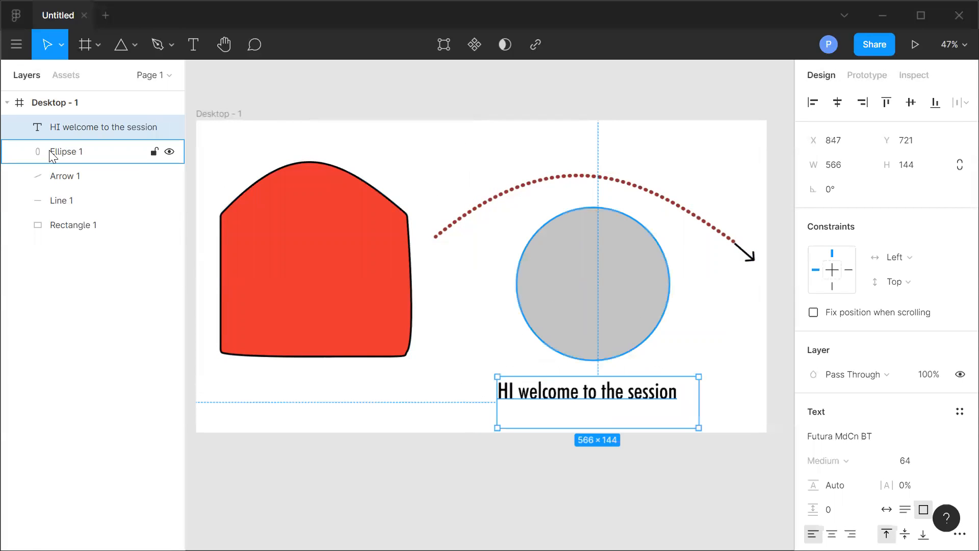
click(66, 152)
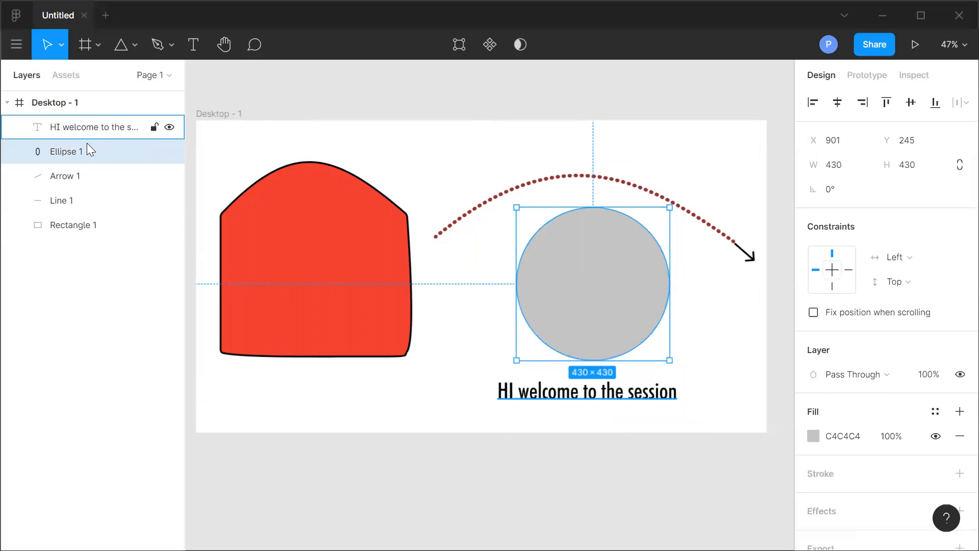
drag(582, 284, 597, 332)
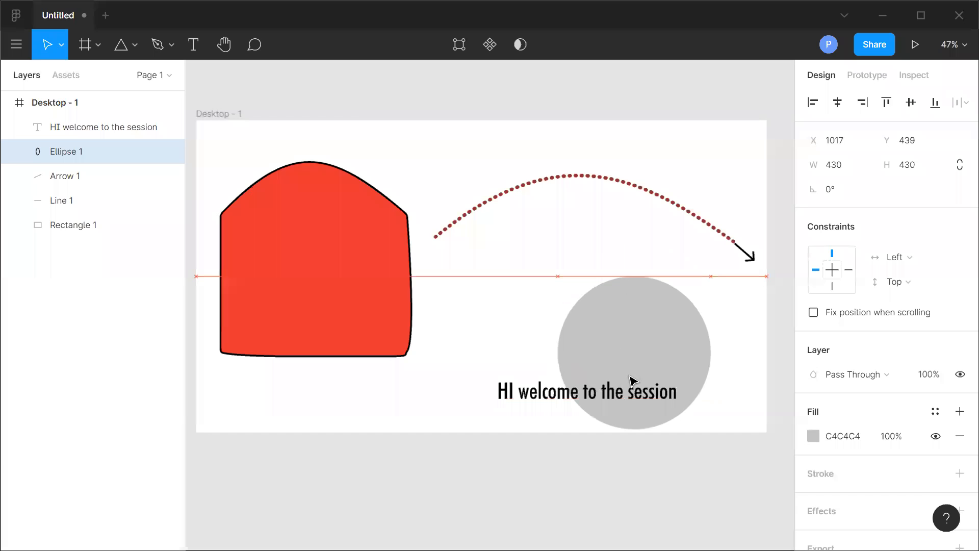
drag(634, 380, 561, 273)
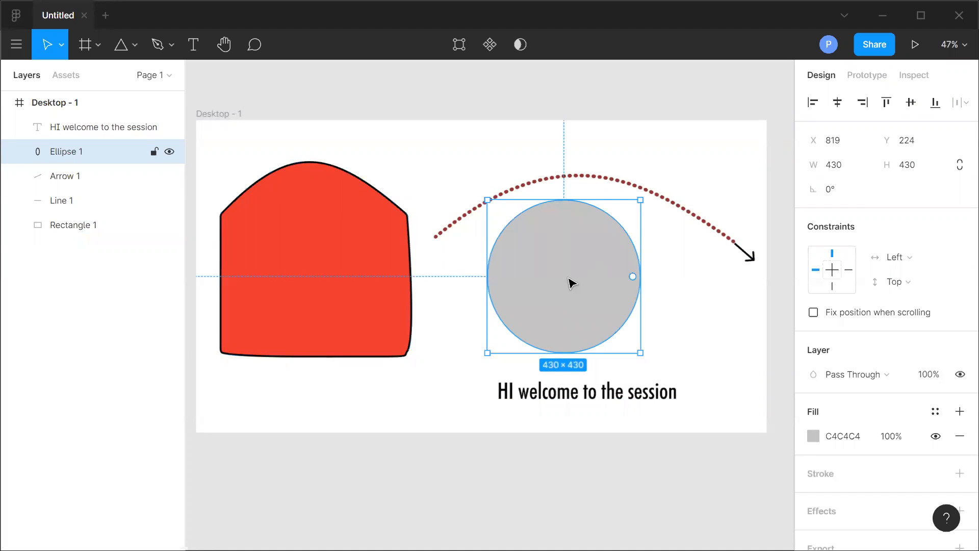
Raise Rectangle 1 above the ellipse in the layer order and centre the circle under the dotted arc.
click(74, 229)
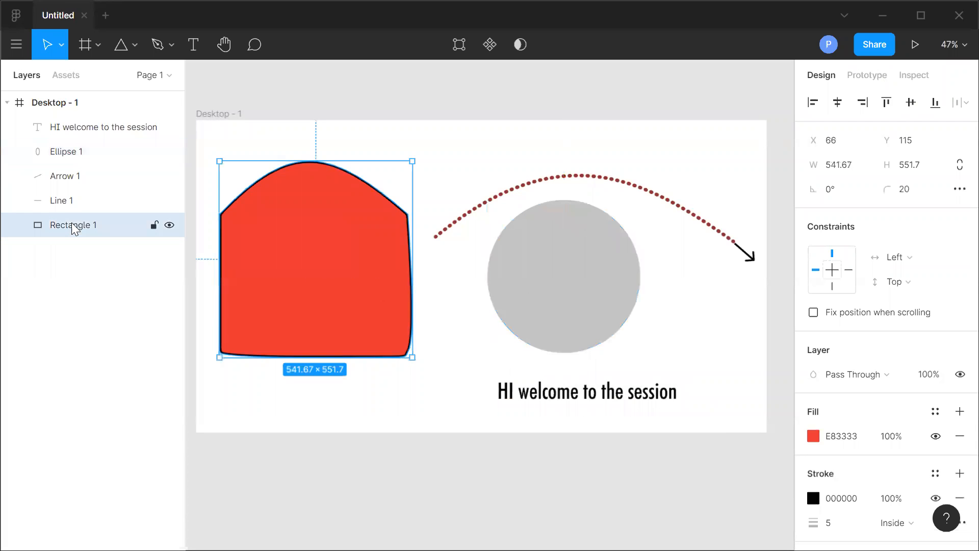
drag(69, 213, 80, 141)
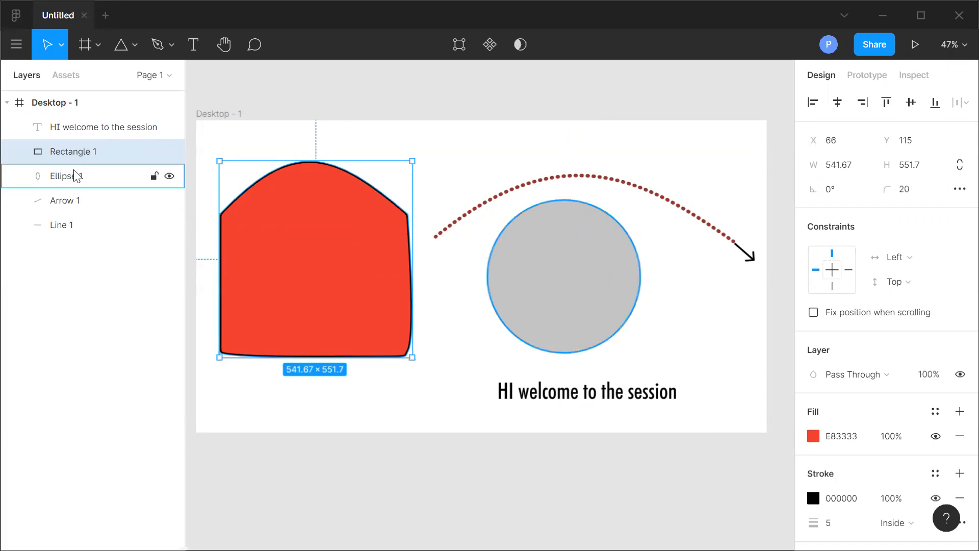
drag(560, 306, 505, 306)
drag(601, 301, 577, 287)
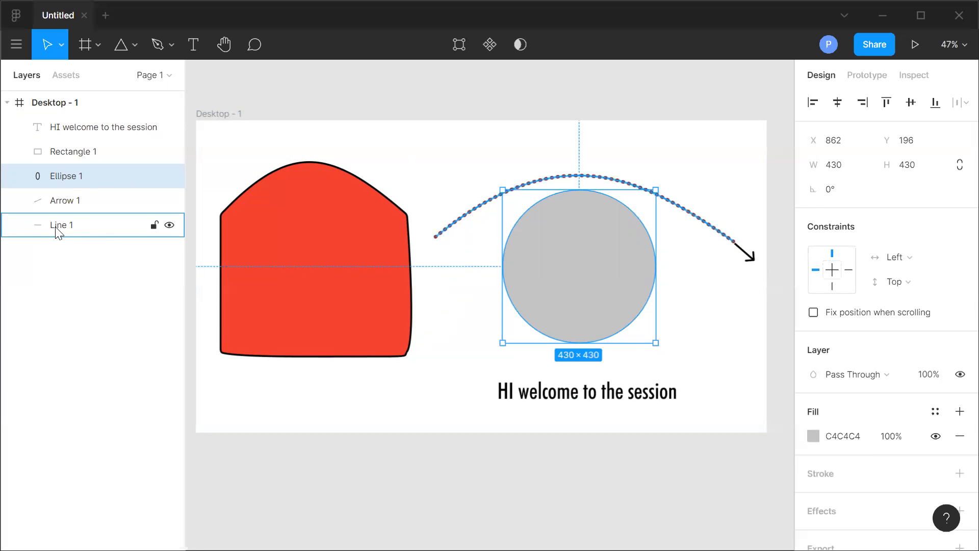
Move the welcome text inside the circle so it wraps onto two lines.
click(602, 401)
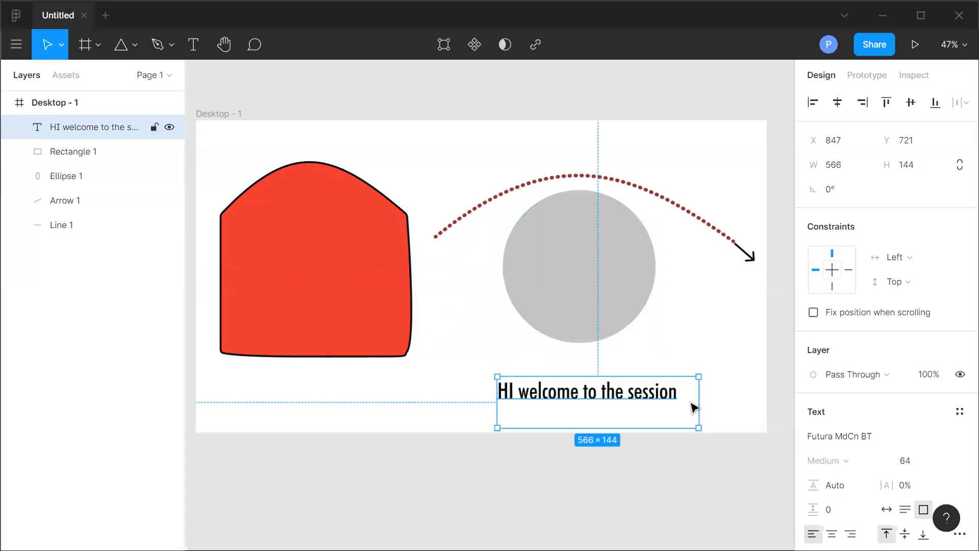
mouse_move(614, 416)
mouse_down()
mouse_move(586, 444)
mouse_move(587, 415)
mouse_move(602, 421)
mouse_up()
drag(547, 403, 582, 267)
click(689, 376)
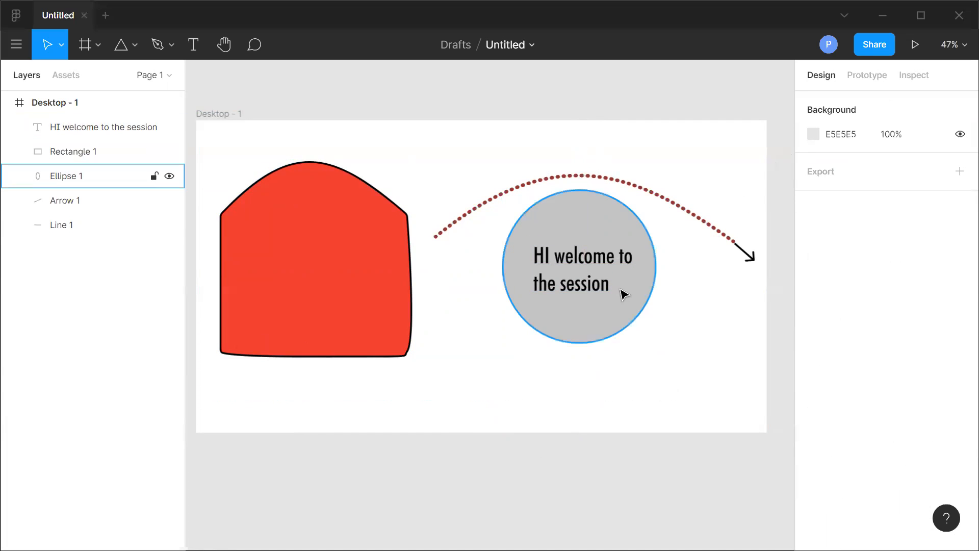
drag(634, 304, 581, 314)
click(505, 377)
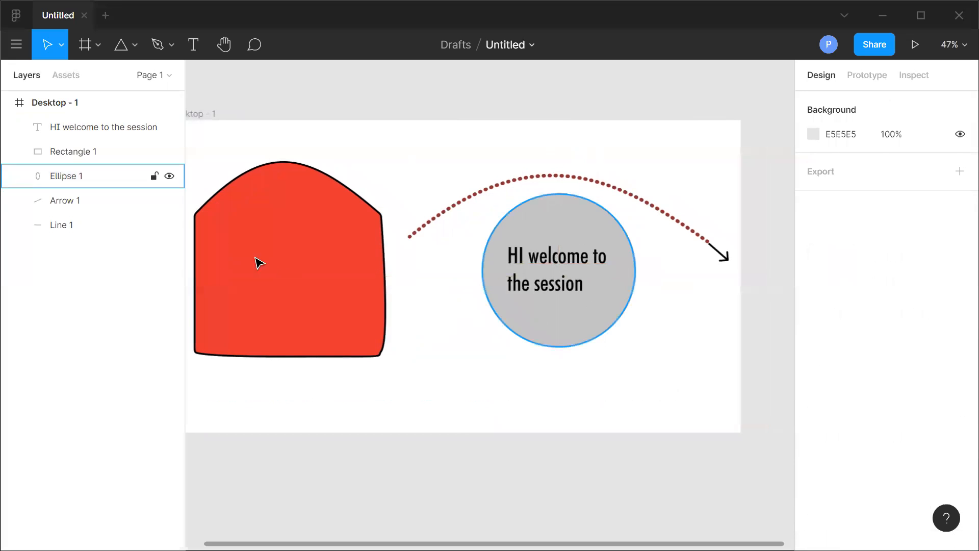
Group the ellipse and the welcome text together.
click(78, 177)
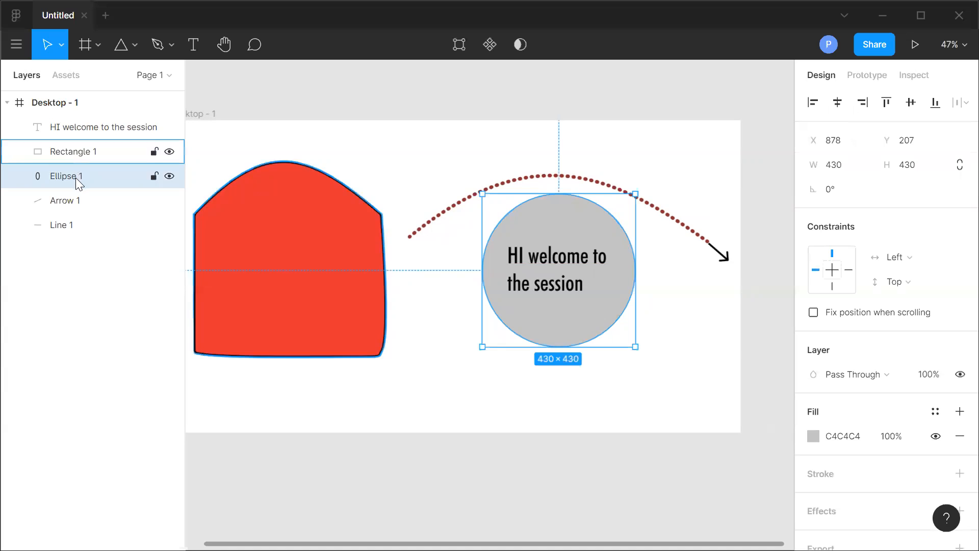
shift+click(81, 126)
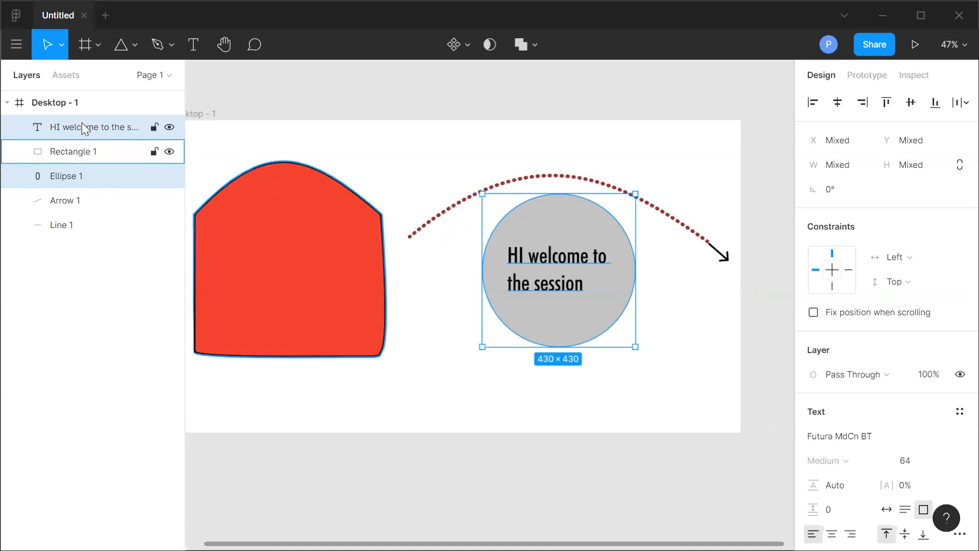
right_click(78, 122)
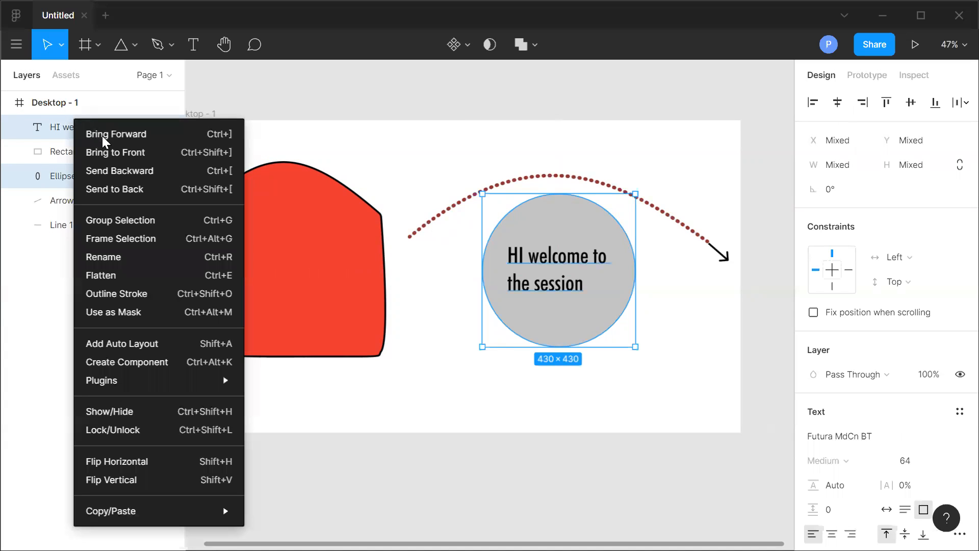
click(109, 219)
Move the new group lower on the frame.
click(71, 132)
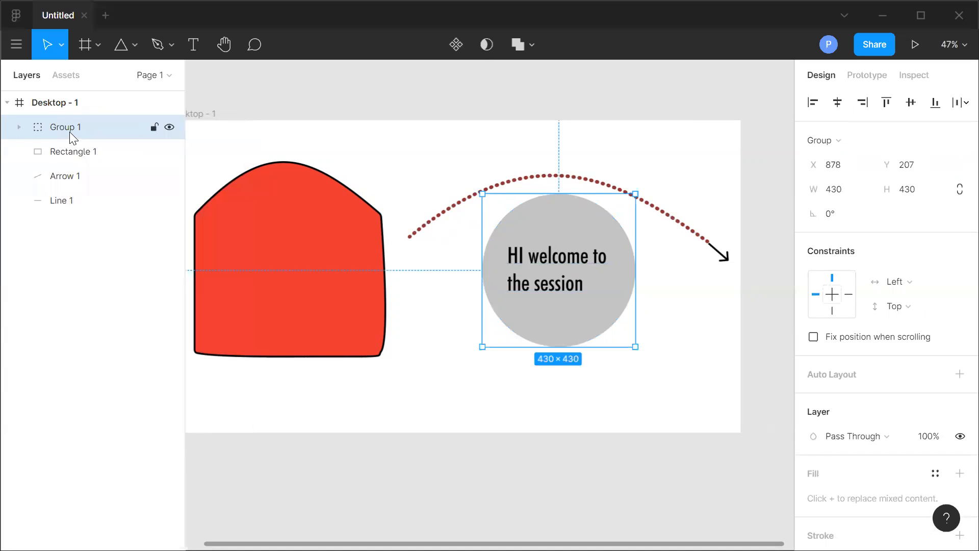
drag(555, 298, 605, 341)
key(ctrl+z)
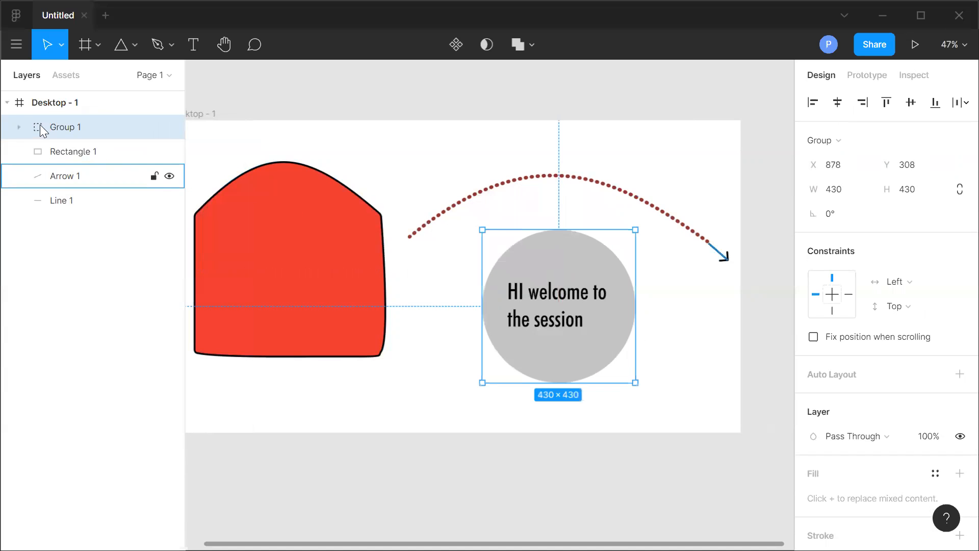
Rename the group to "Circle with text".
click(20, 127)
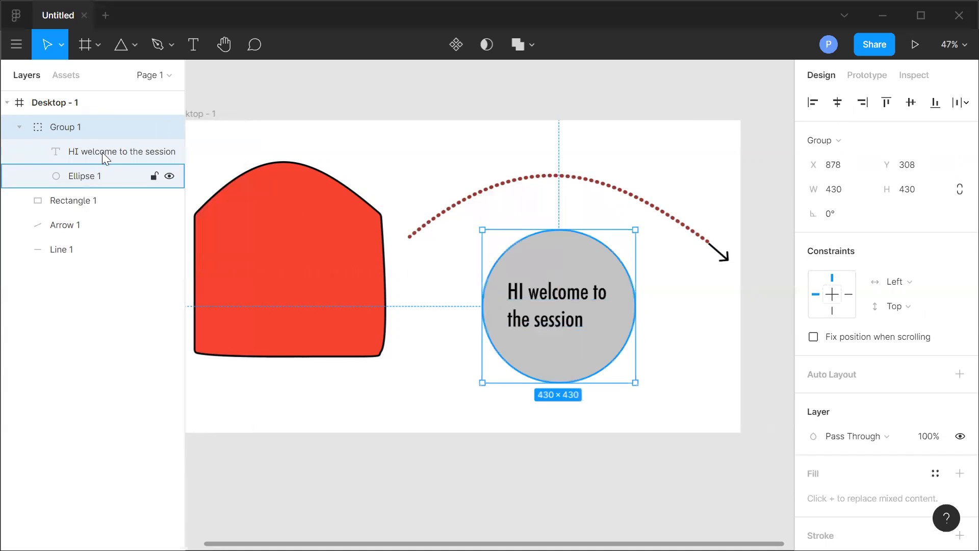
right_click(77, 122)
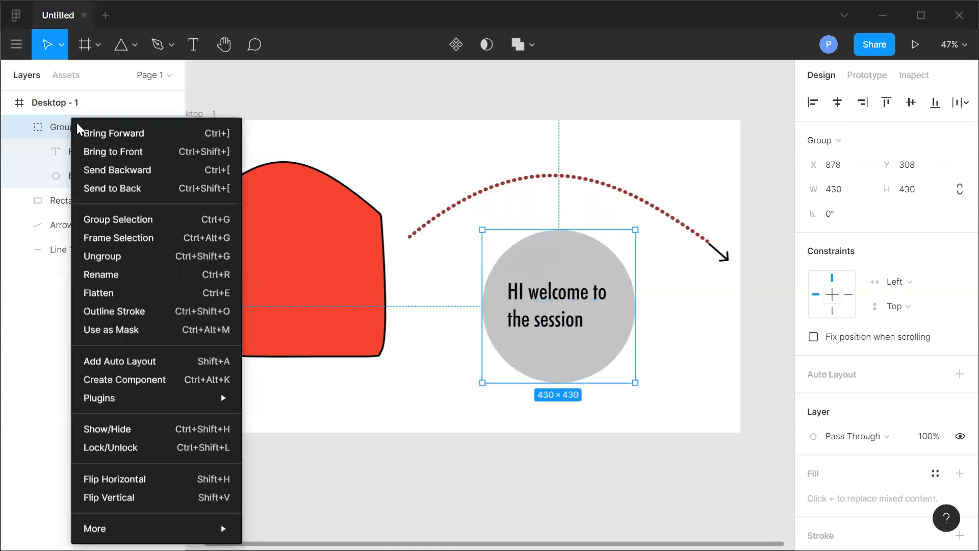
click(114, 274)
text(Circle with)
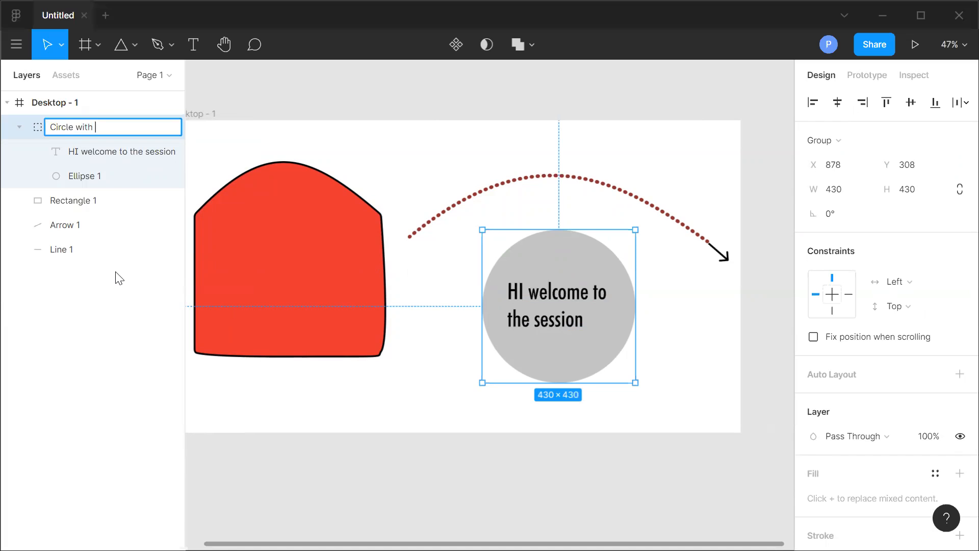
click(109, 400)
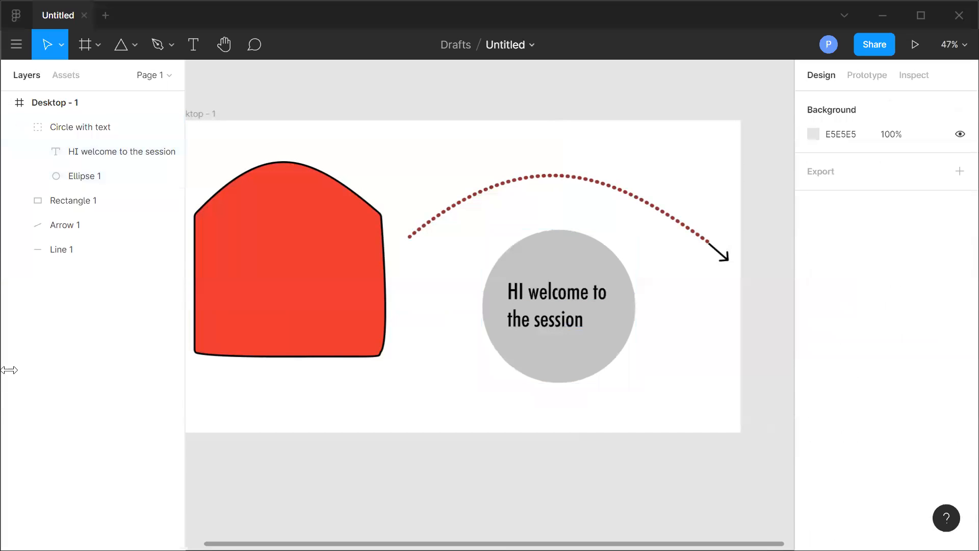
Collapse the group's layers and nudge the group up slightly.
click(17, 128)
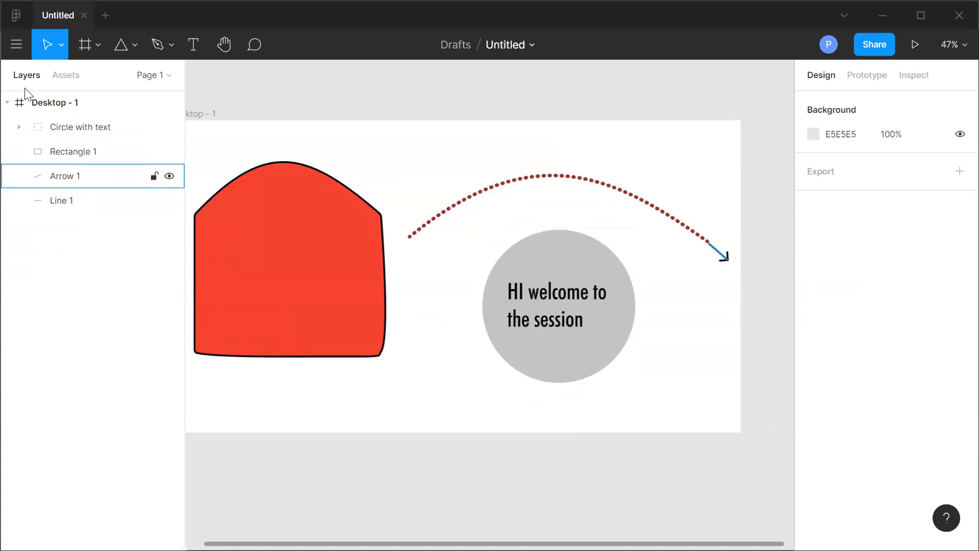
drag(591, 338, 592, 309)
click(501, 421)
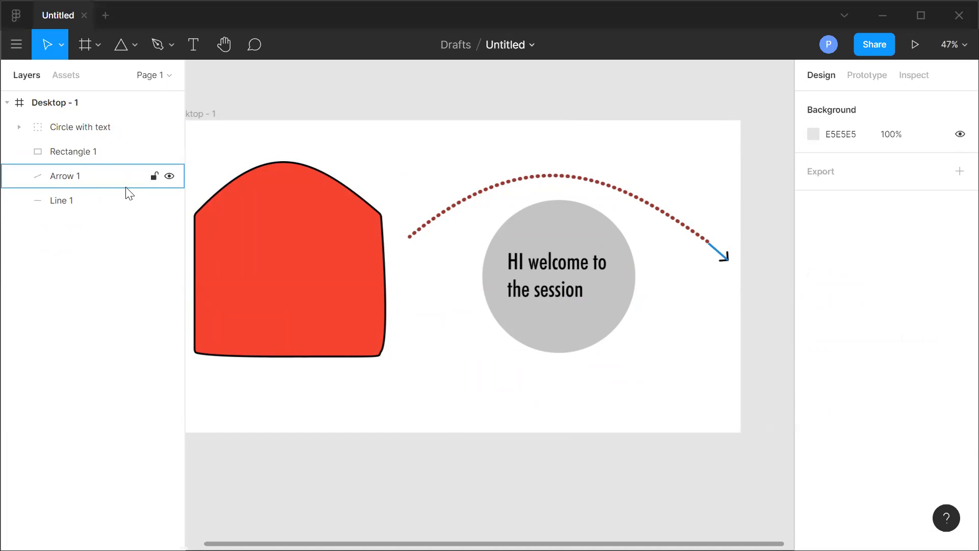
click(276, 263)
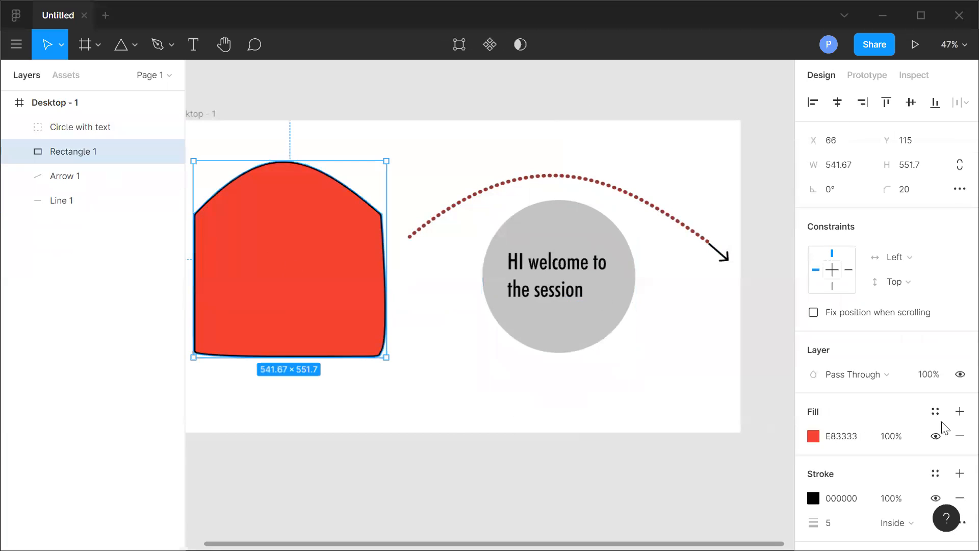
scroll(871, 486, down, 2)
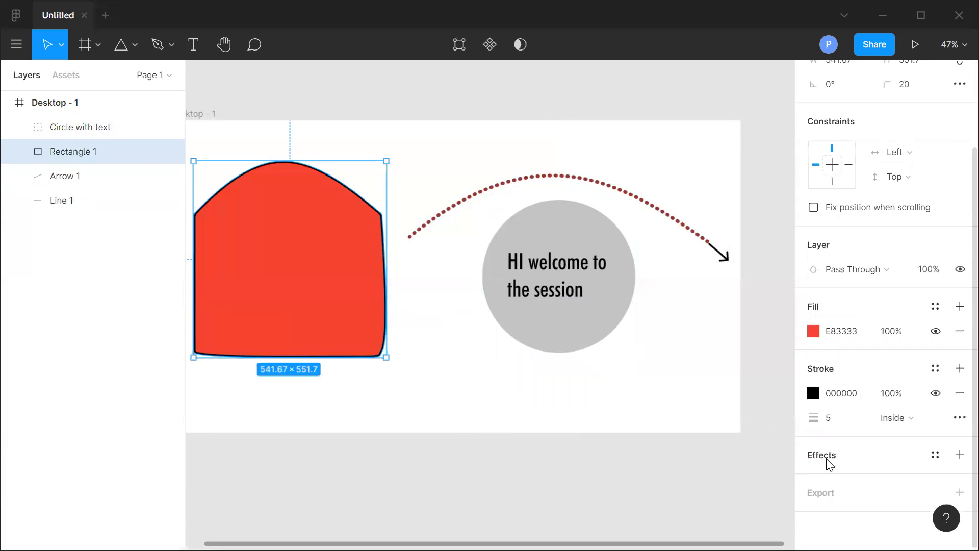
click(136, 45)
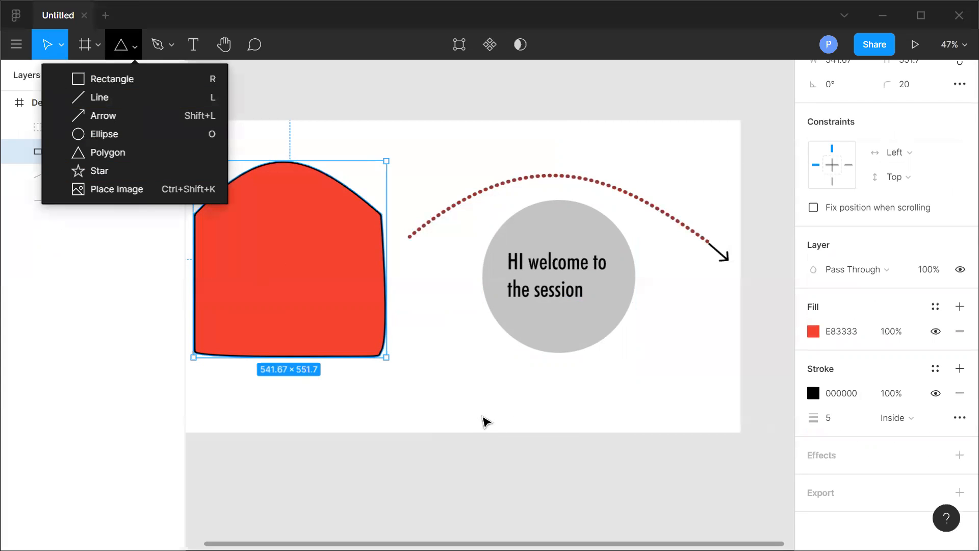
click(387, 357)
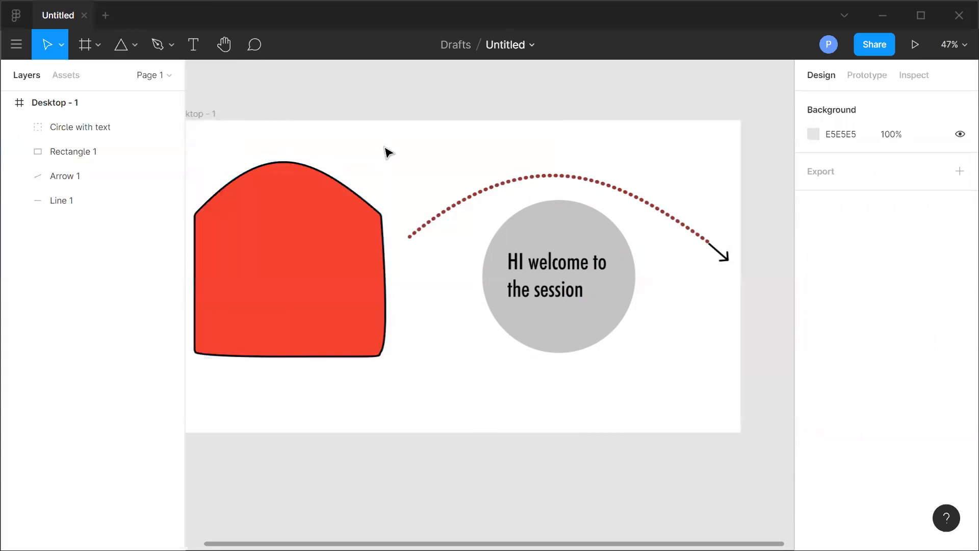
Set the Desktop - 1 frame's fill colour to 000000.
click(61, 102)
scroll(861, 416, down, 3)
click(834, 284)
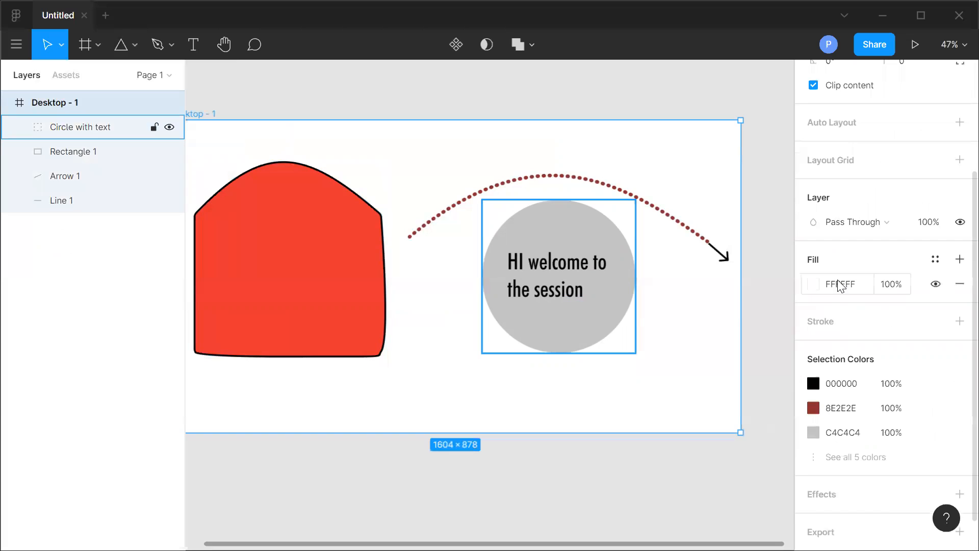
text(000000)
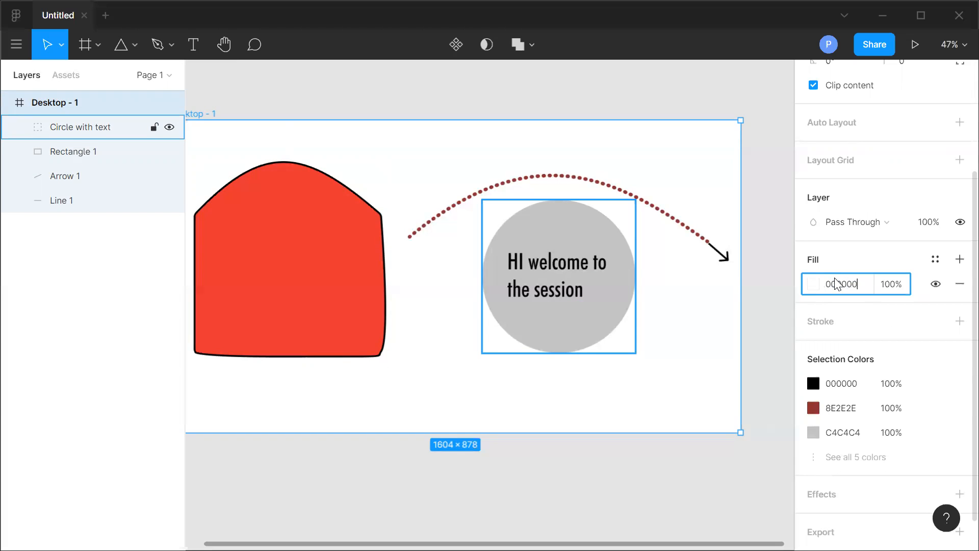
click(686, 398)
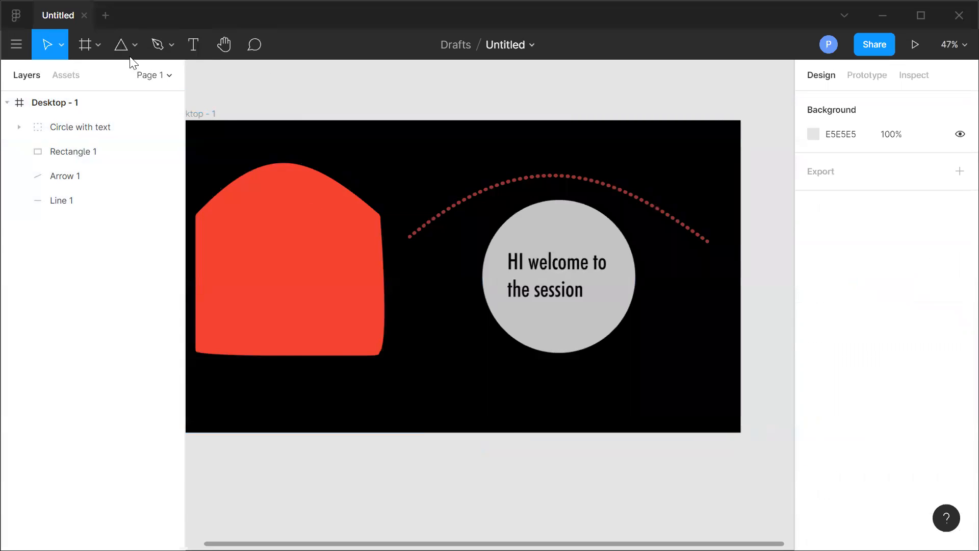
Draw a rectangle below the circle and resize it to about 430 × 69.
click(136, 45)
click(113, 80)
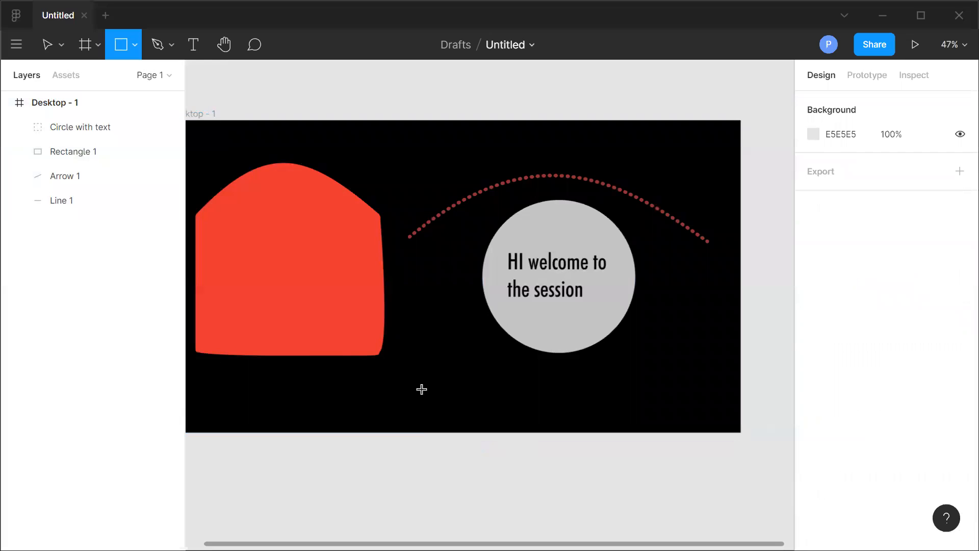
drag(488, 377, 512, 407)
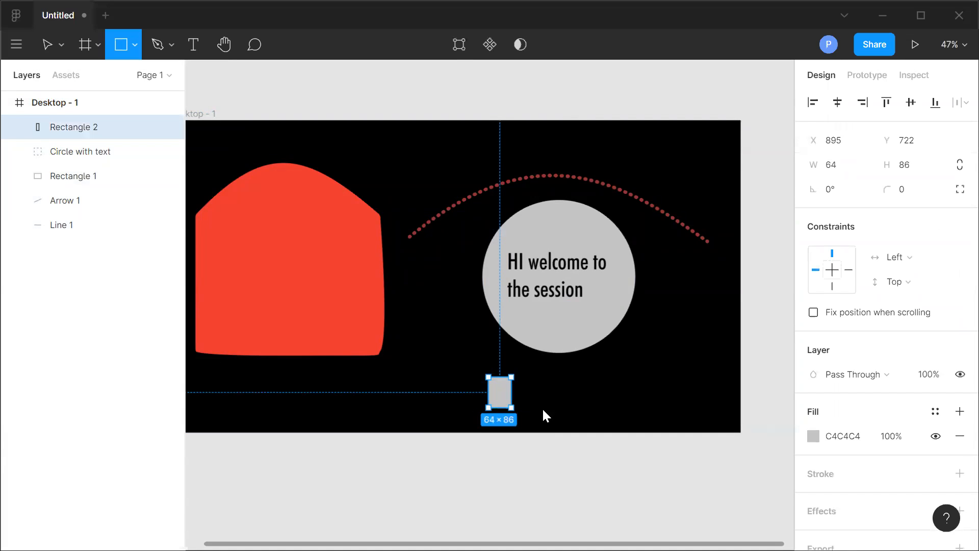
drag(654, 412, 642, 402)
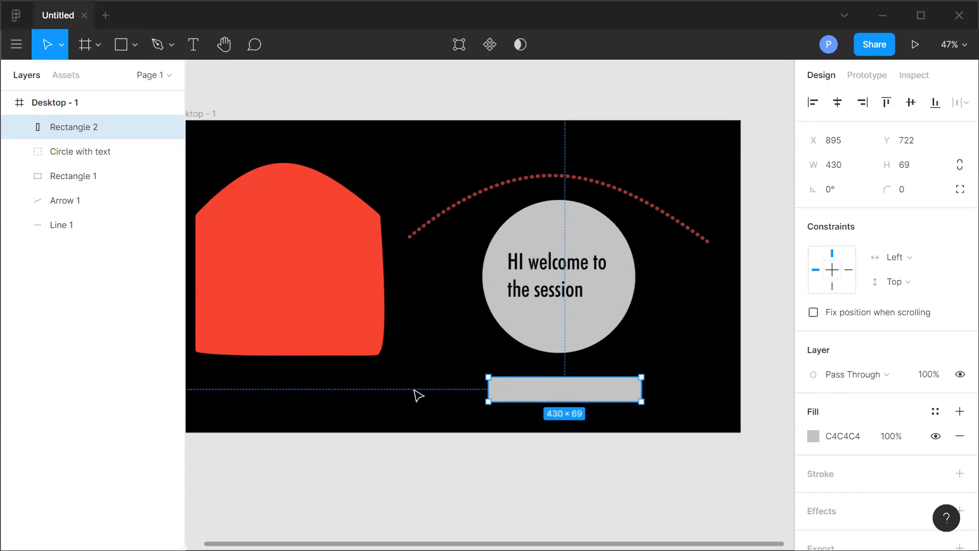
click(442, 307)
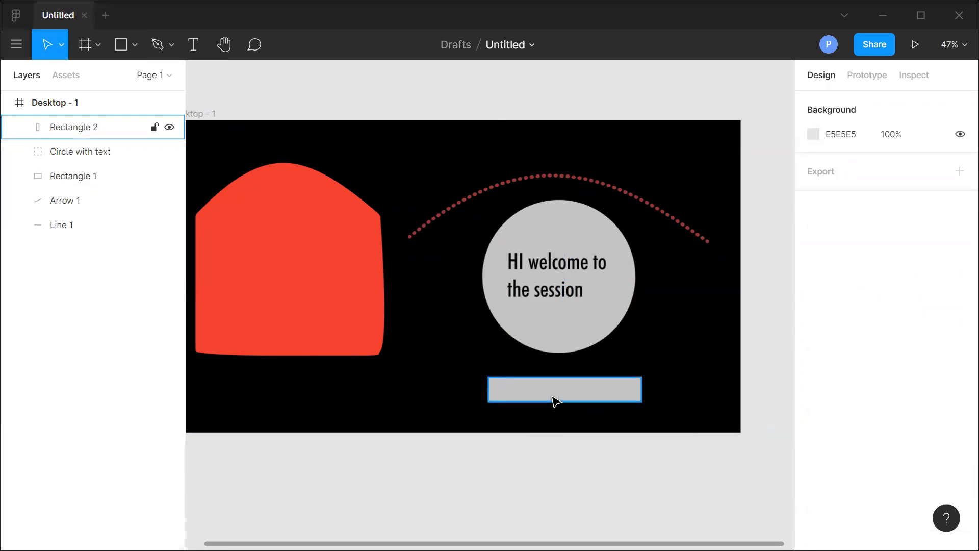
click(528, 391)
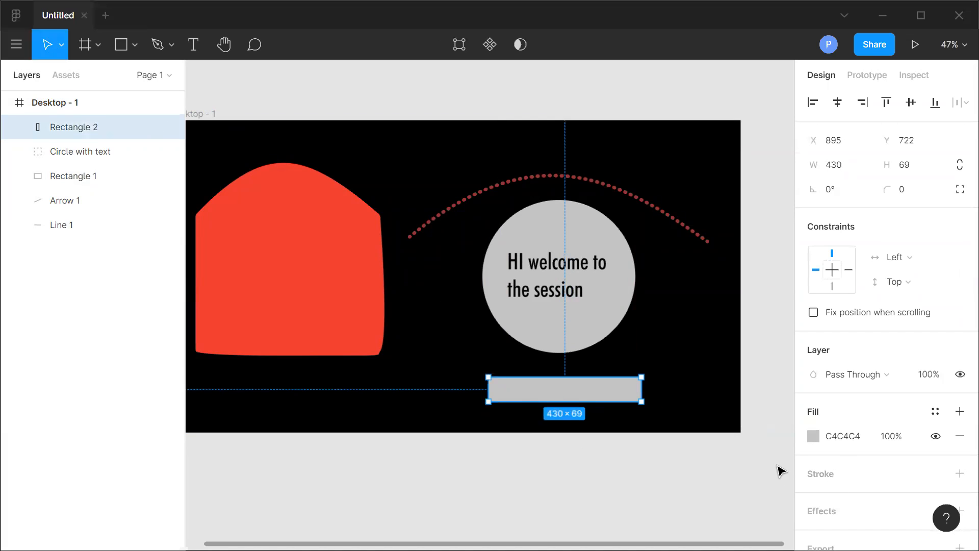
Set the lower rectangle's fill colour to 1F0404.
scroll(760, 468, down, 3)
scroll(744, 470, up, 2)
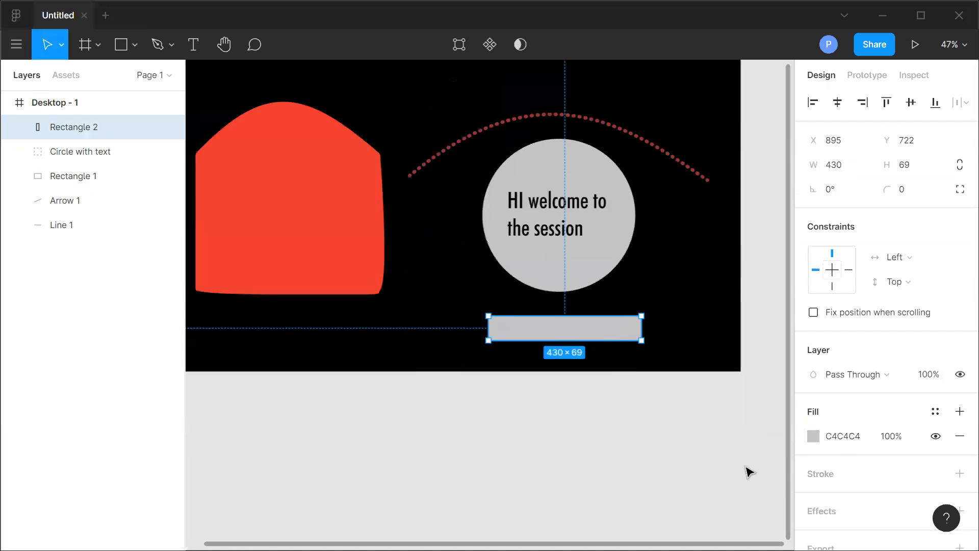
click(813, 436)
click(726, 316)
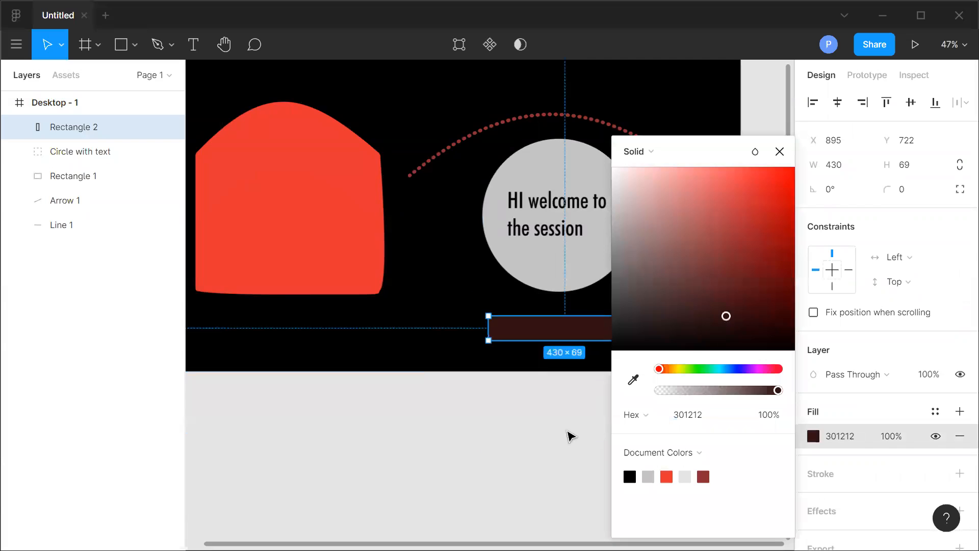
drag(774, 328, 746, 343)
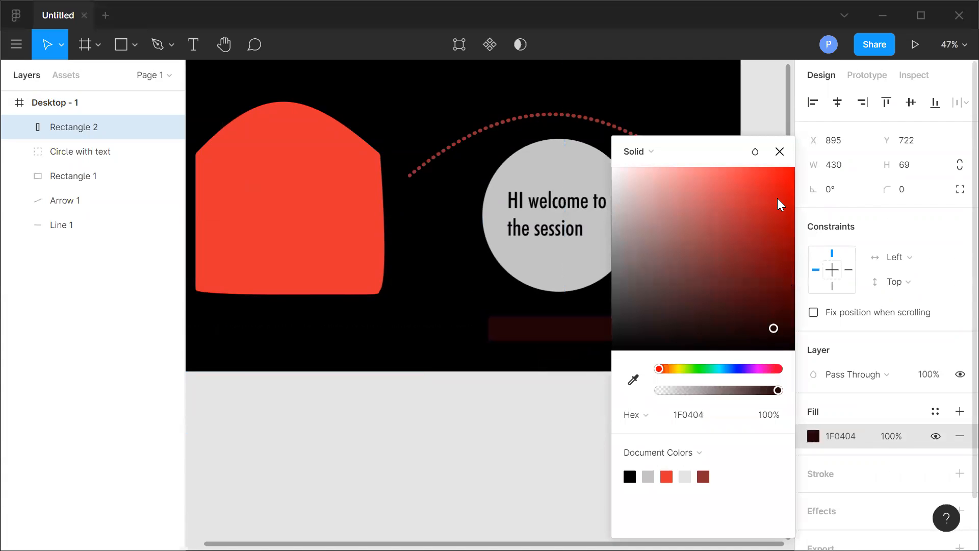
click(780, 152)
click(647, 423)
click(577, 329)
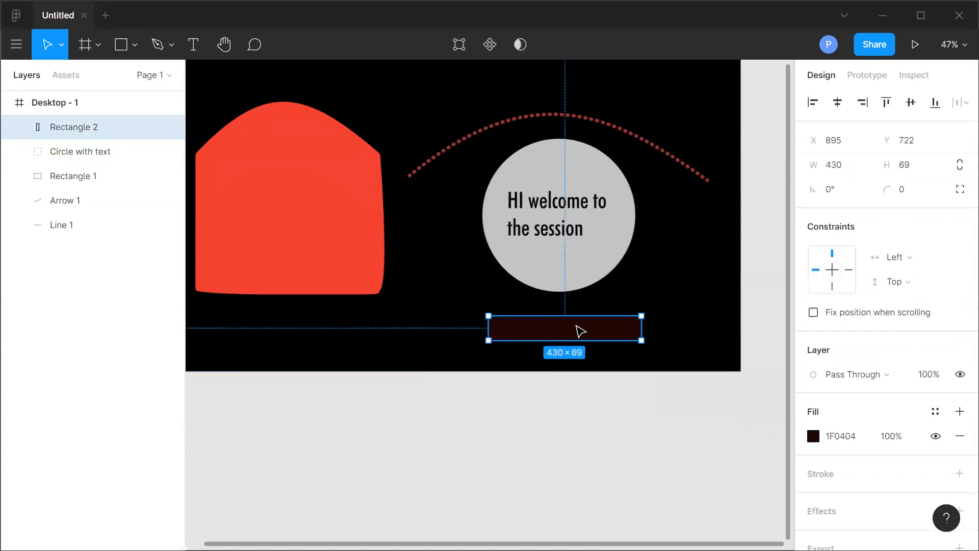
Add a drop shadow effect to the rectangle.
scroll(908, 437, down, 1)
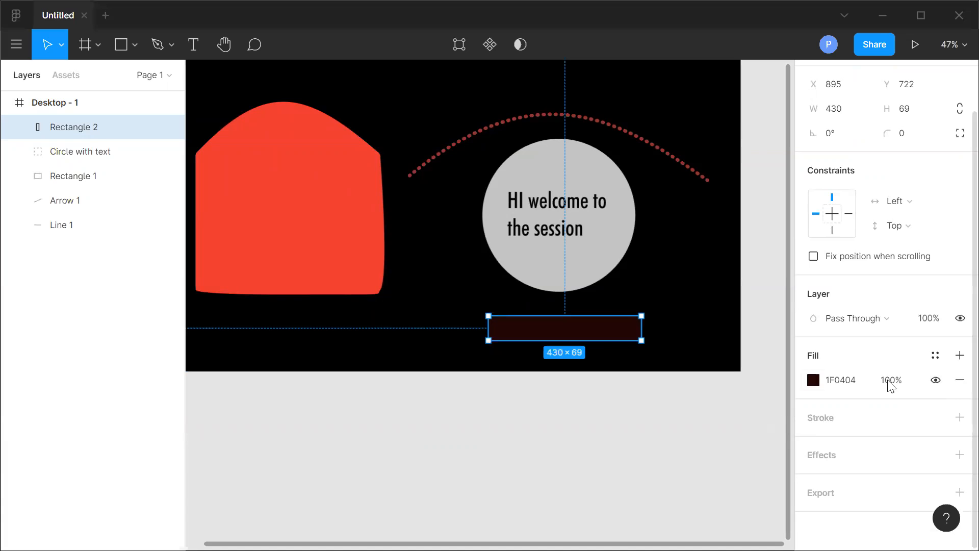
click(959, 455)
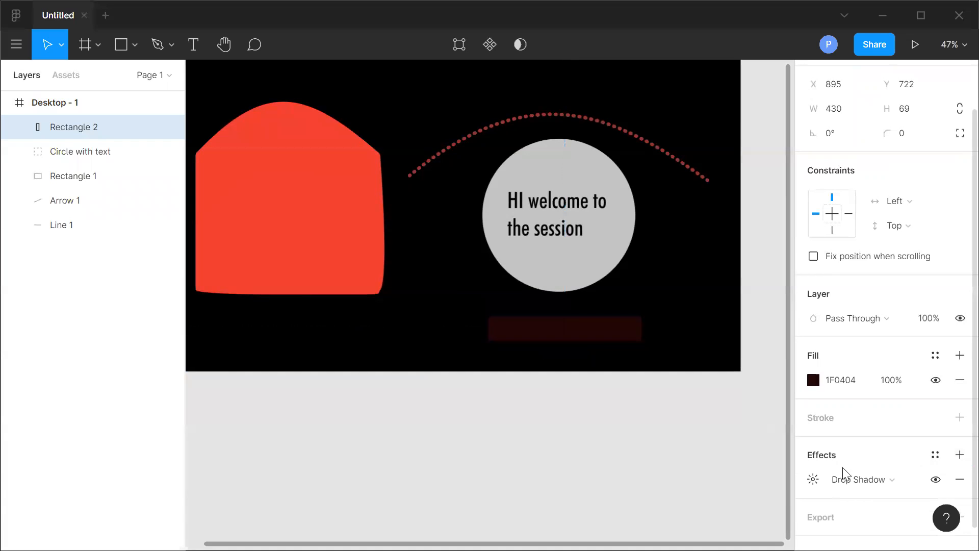
click(813, 481)
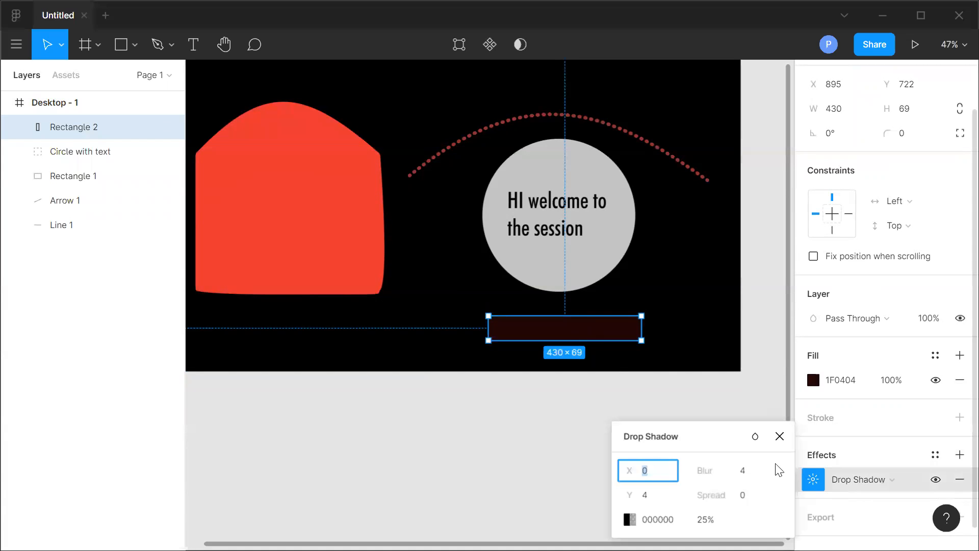
key(Escape)
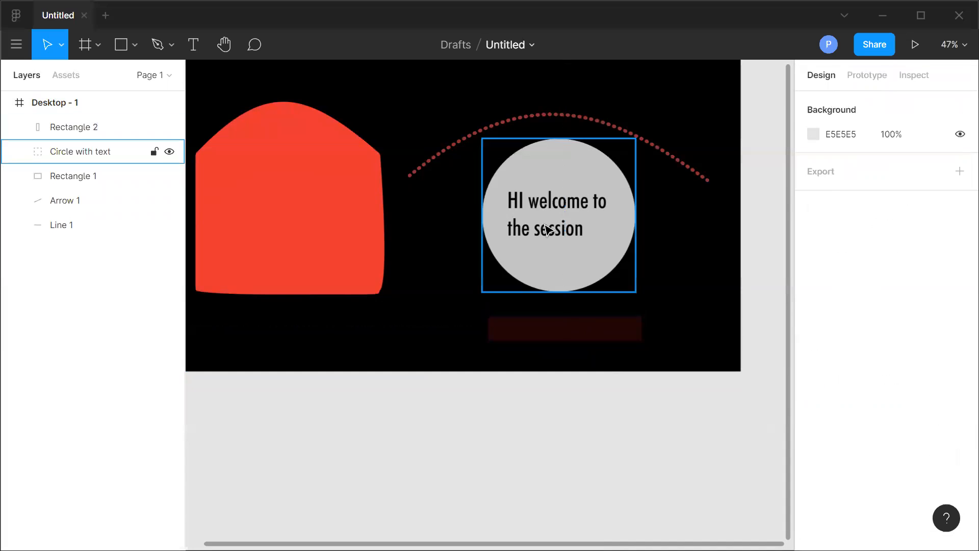
click(564, 328)
Change the rectangle's fill colour to 682F2F.
scroll(883, 478, down, 2)
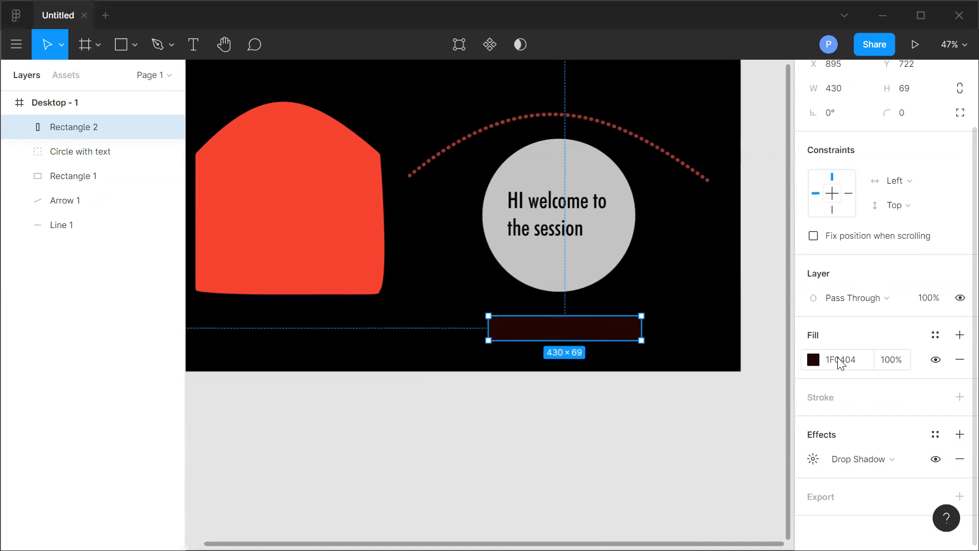
click(813, 361)
drag(655, 254, 716, 288)
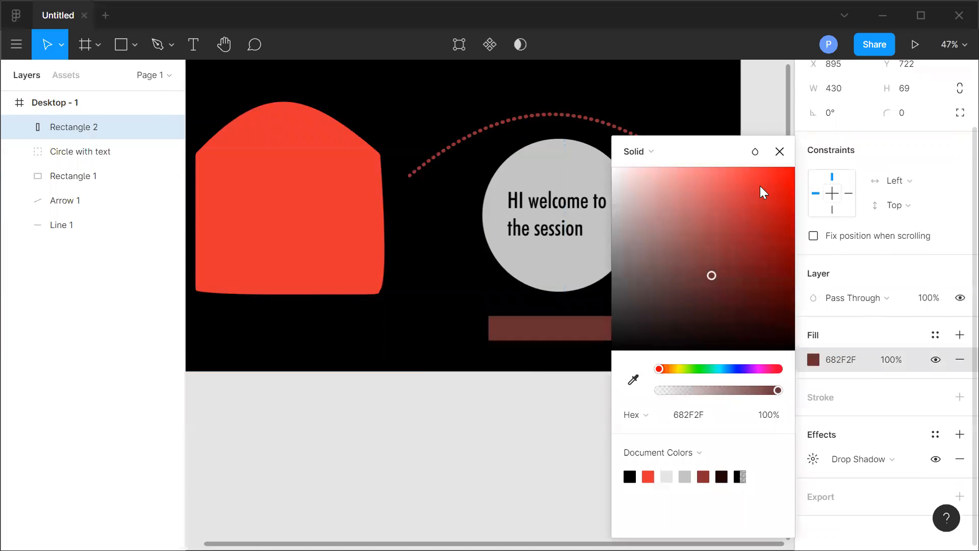
click(779, 151)
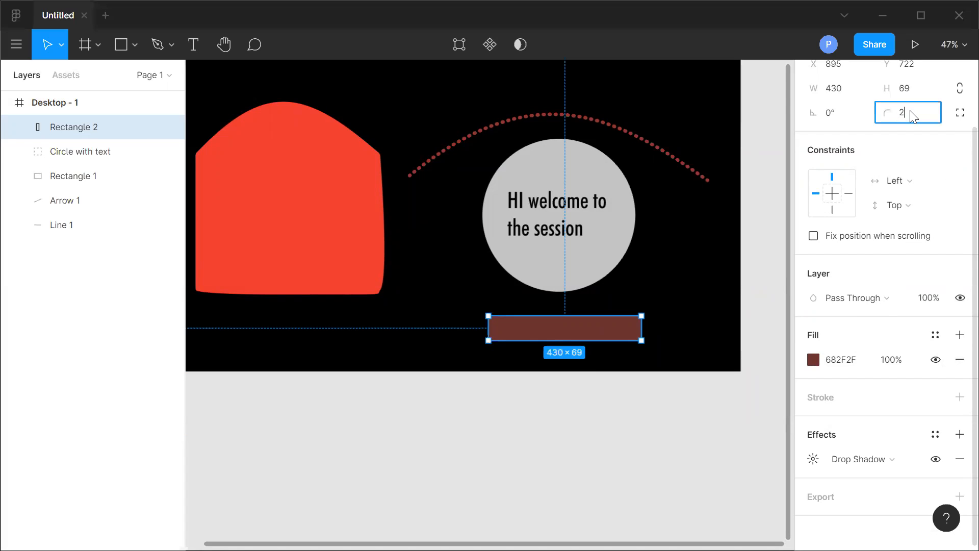
Round the rectangle's corners to 25 and resize it to about 442 × 92.
click(690, 445)
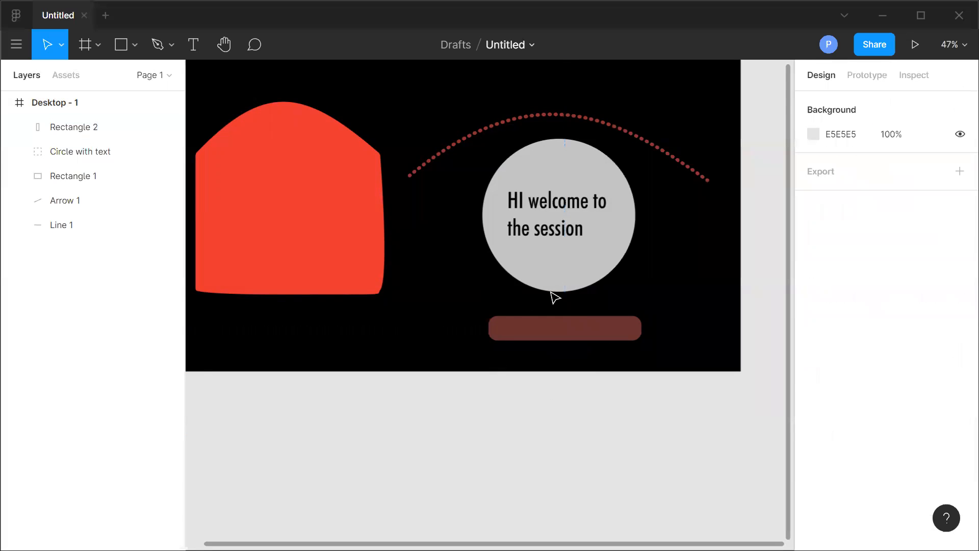
click(571, 334)
drag(642, 332, 645, 333)
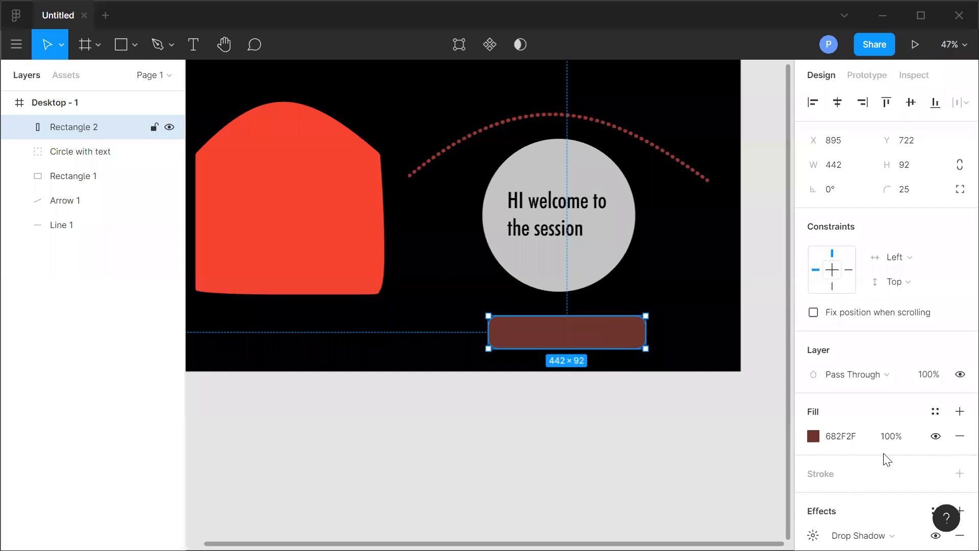
Add a second drop shadow and set the first shadow's X offset to 4.
scroll(885, 459, down, 2)
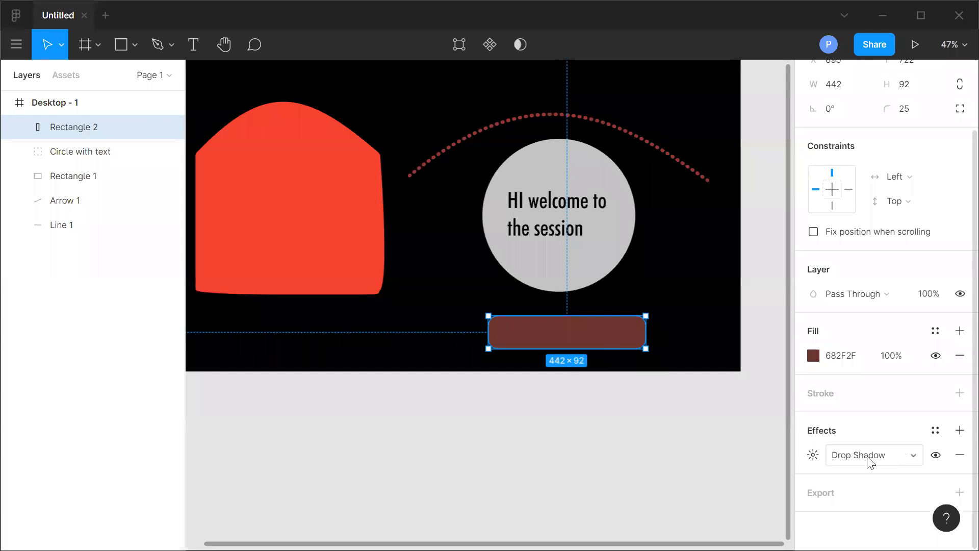
click(959, 430)
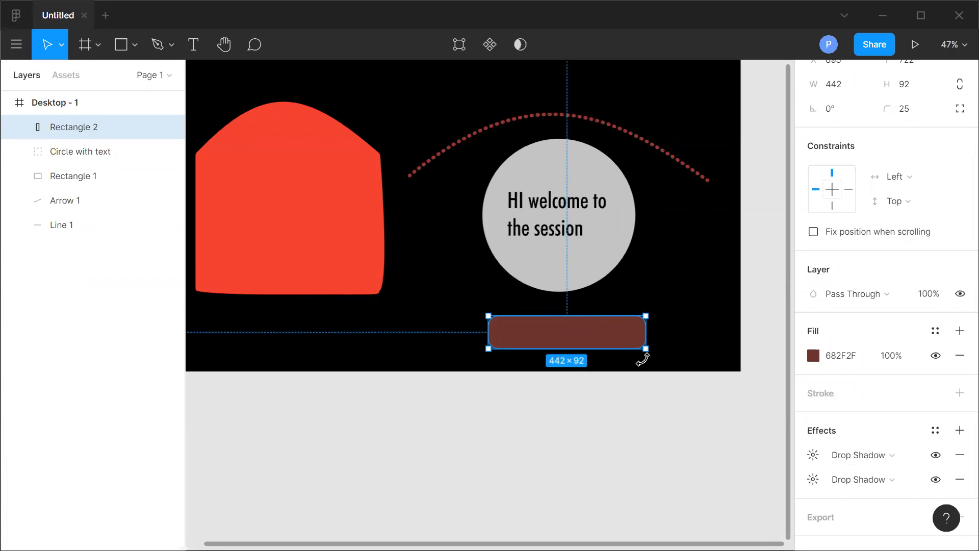
click(814, 456)
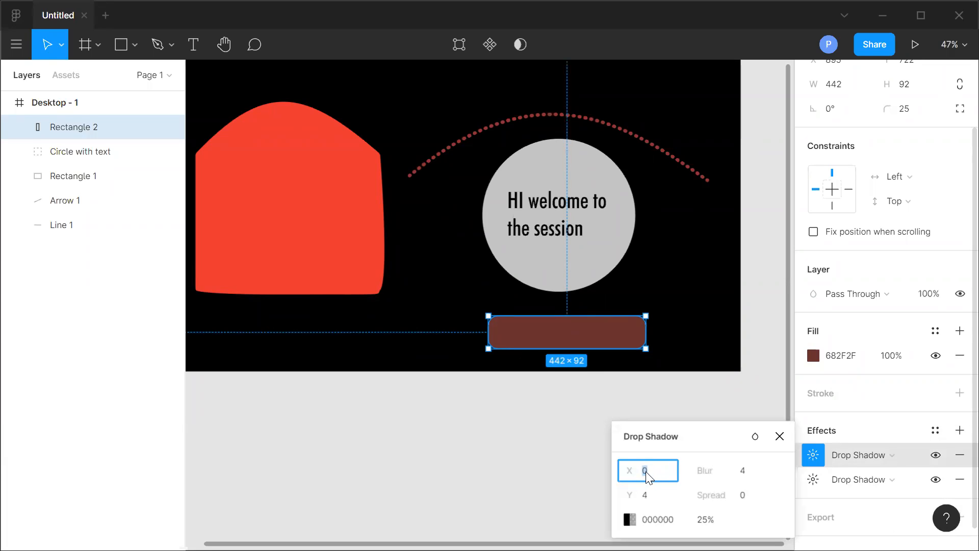
text(4)
click(501, 460)
click(559, 337)
Set the second drop shadow's X and Y offsets to -4.
scroll(803, 436, down, 3)
click(813, 456)
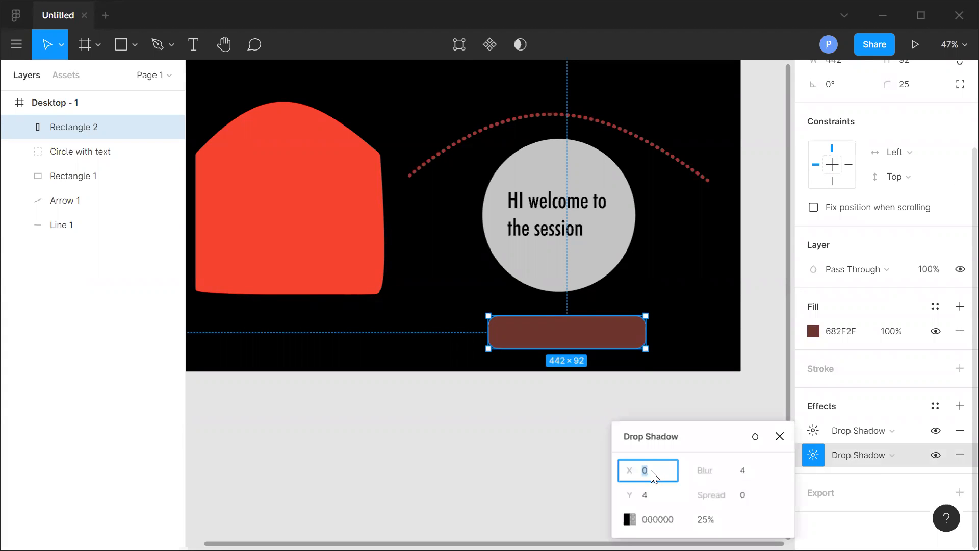
click(655, 503)
text(-4)
click(490, 470)
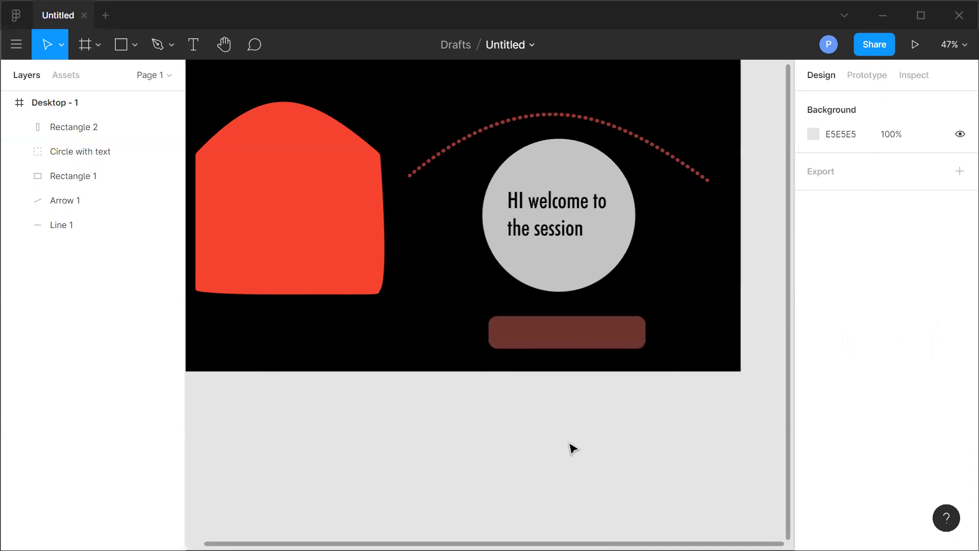
Set the first drop shadow's spread to 5.
click(602, 338)
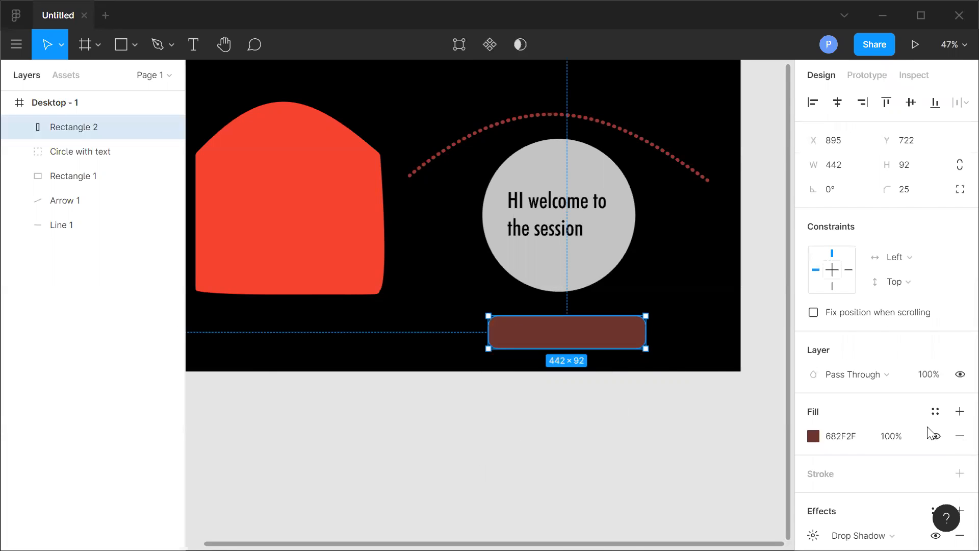
scroll(928, 432, down, 2)
click(813, 430)
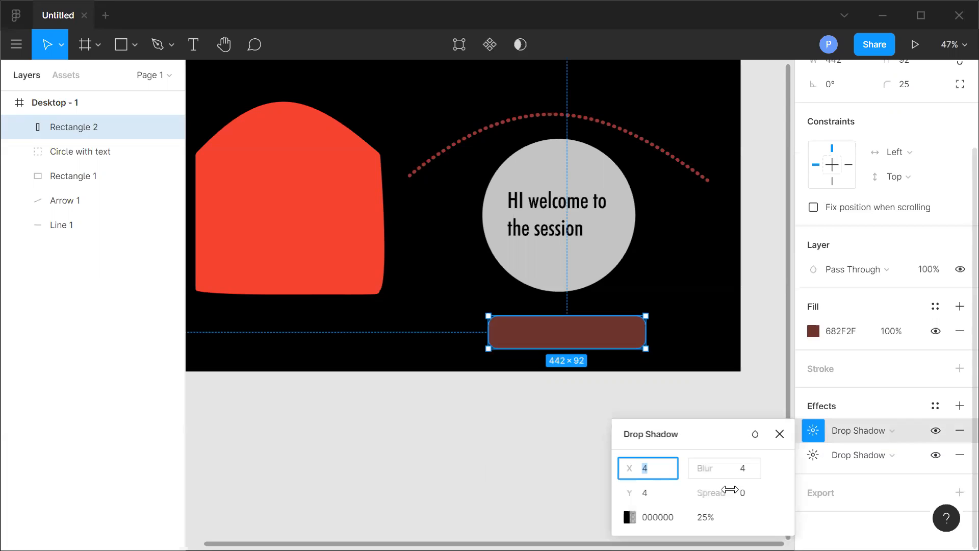
click(743, 493)
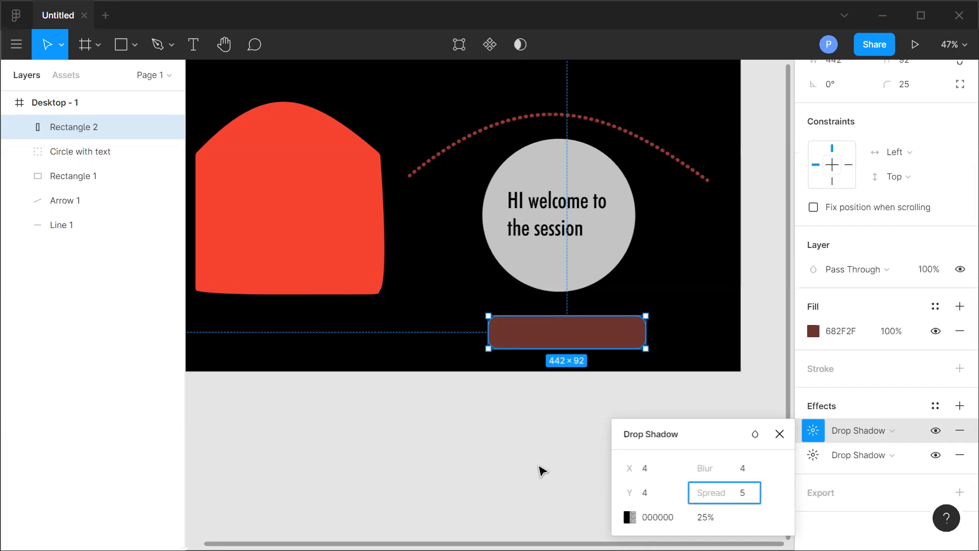
click(541, 468)
Set the first drop shadow's colour to E7E0E0.
click(540, 335)
scroll(867, 438, down, 3)
click(813, 431)
click(630, 517)
click(434, 202)
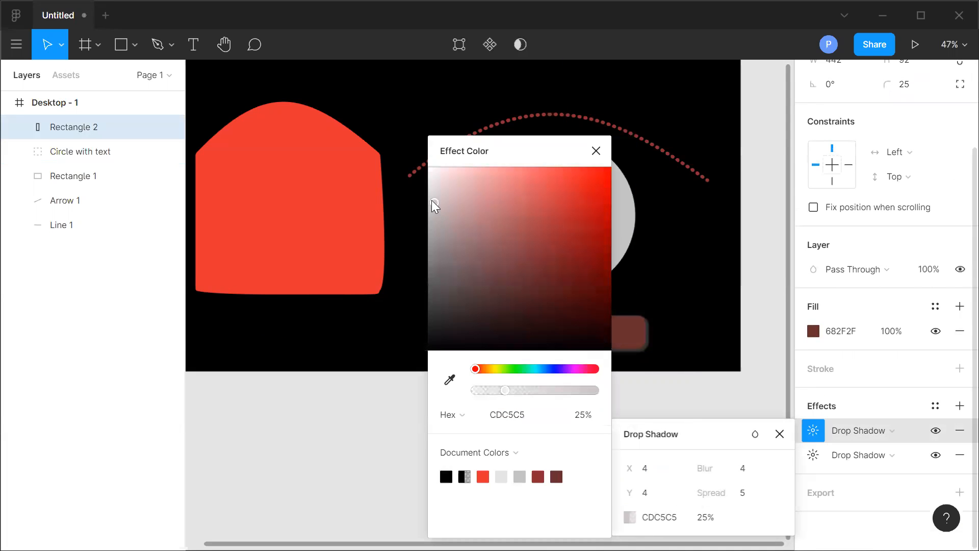
drag(434, 190, 432, 185)
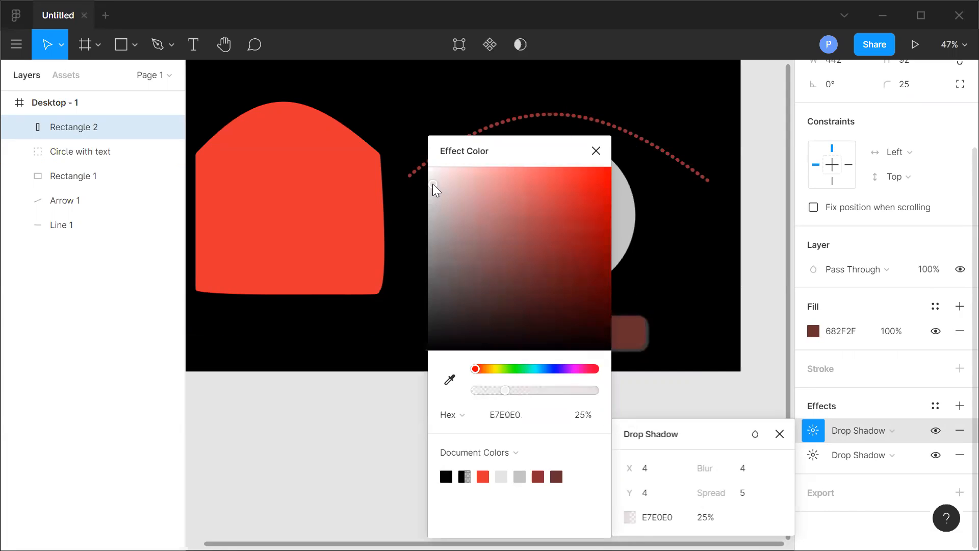
click(596, 152)
click(448, 513)
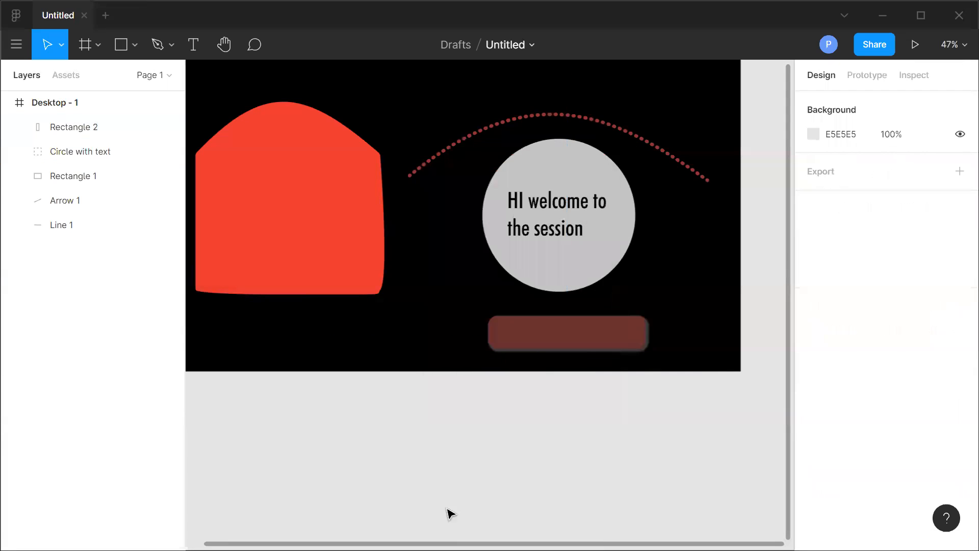
Set the second drop shadow's spread to 5 and its colour to D6CFCF.
click(600, 323)
scroll(805, 463, down, 2)
click(813, 454)
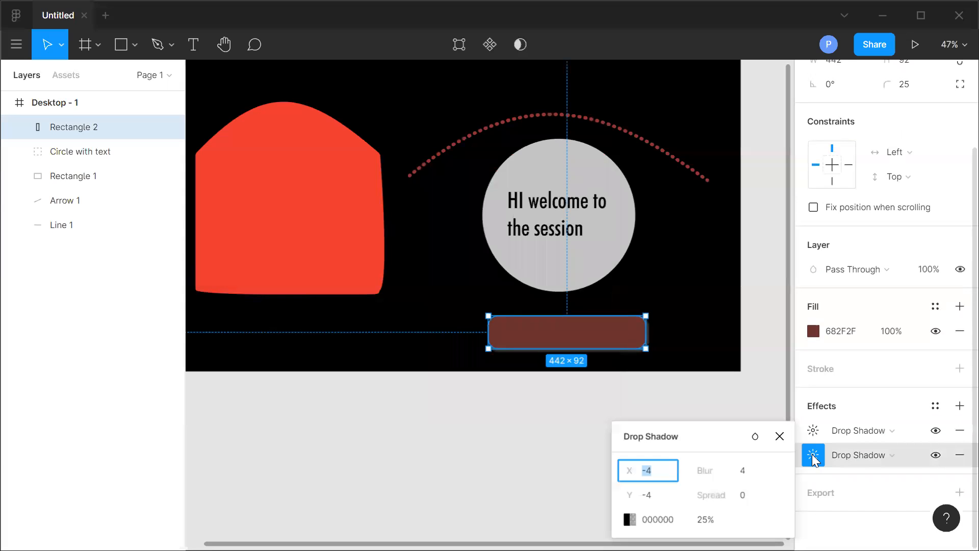
click(745, 496)
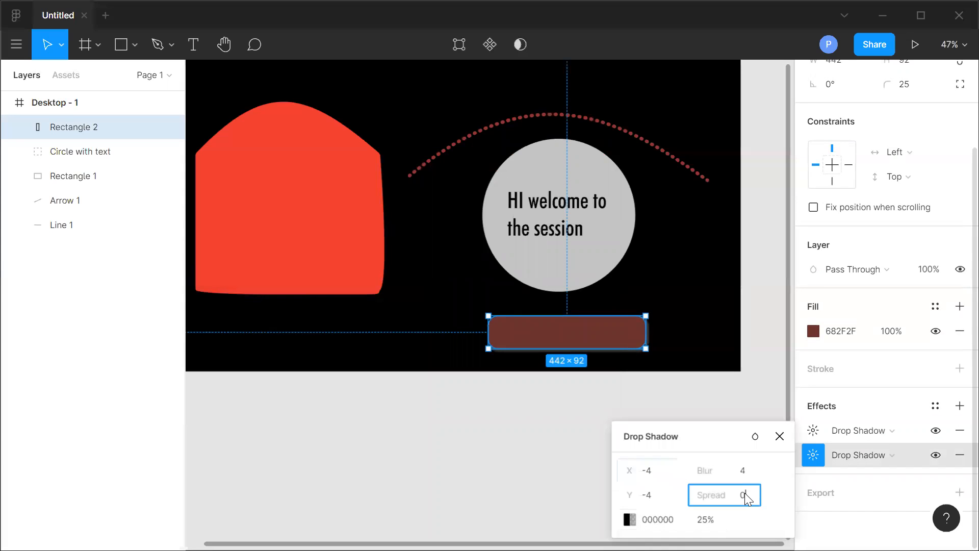
text(5)
key(Return)
click(629, 519)
click(433, 197)
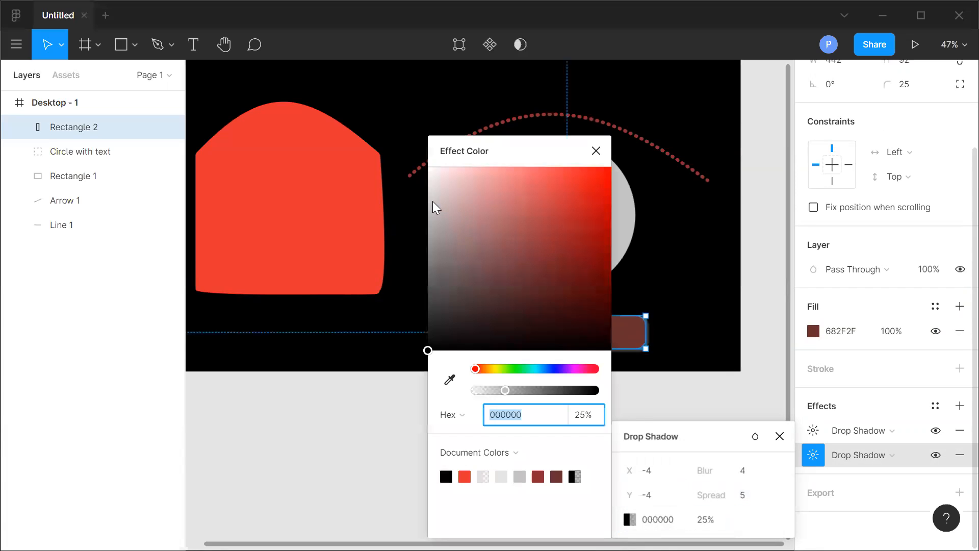
click(595, 151)
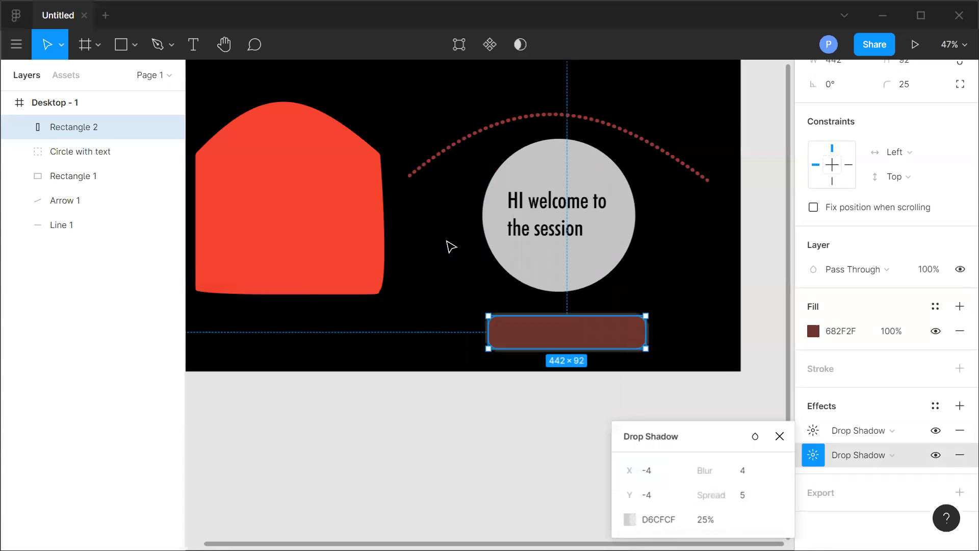
click(512, 443)
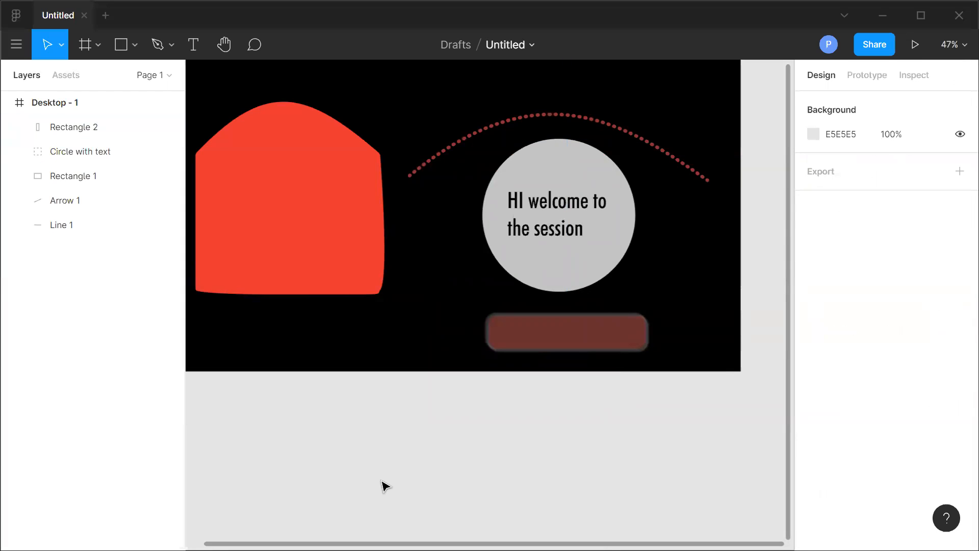
Set the rectangle's fill colour to 000000.
click(566, 337)
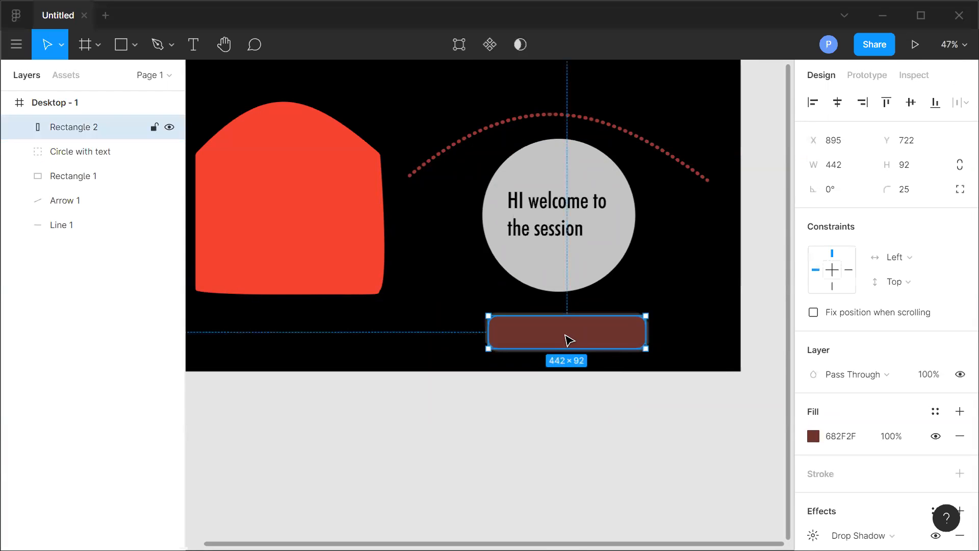
click(841, 437)
text(000000)
click(663, 446)
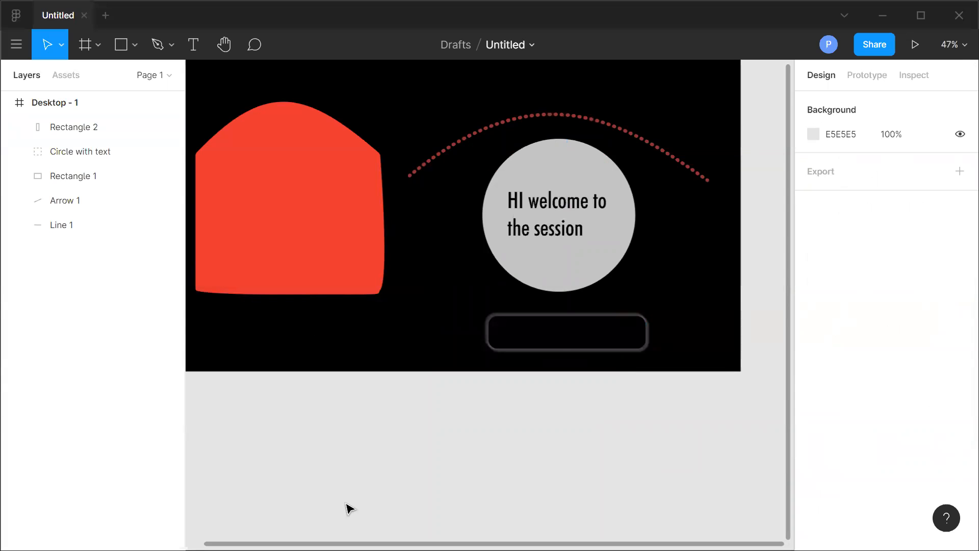
Move the rectangle slightly right and add a text box inside it reading "Click me".
drag(561, 334, 619, 341)
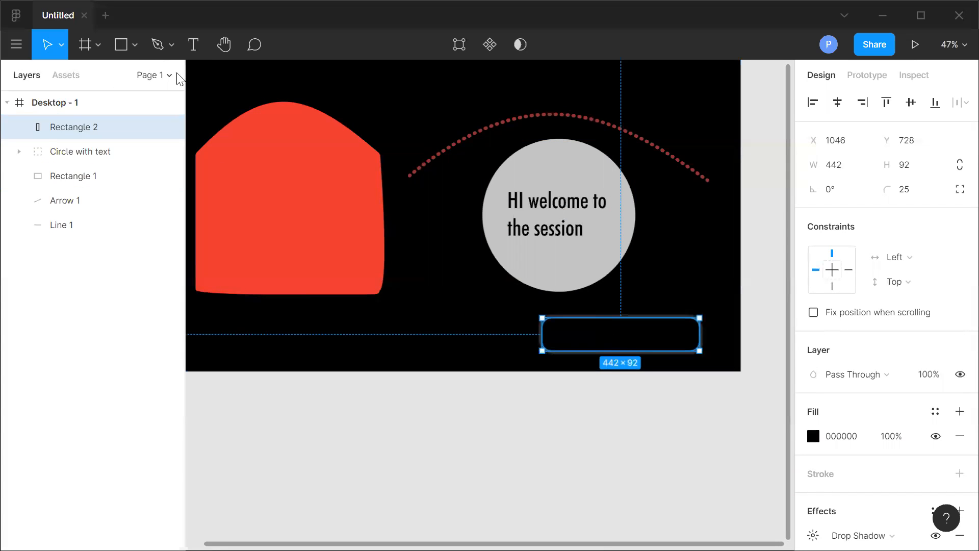
click(194, 46)
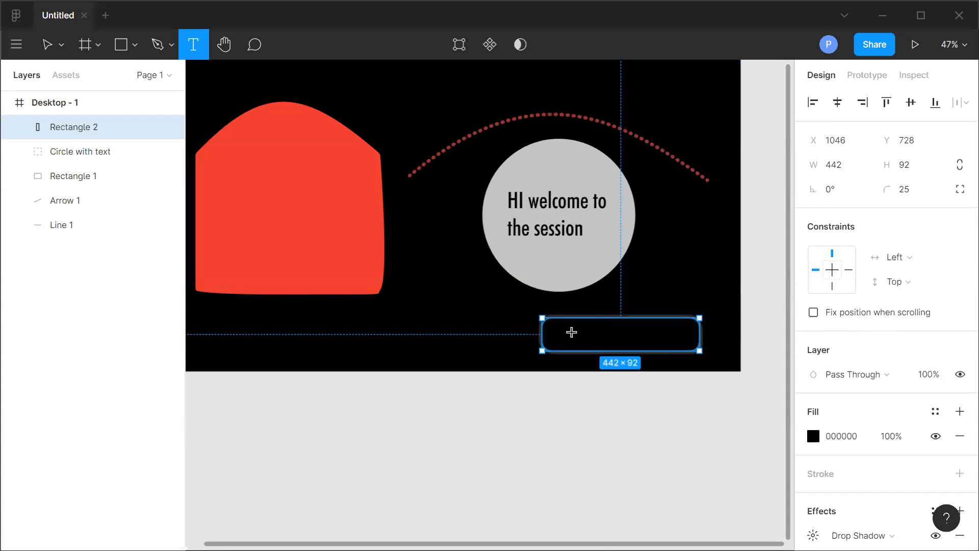
drag(563, 335, 676, 344)
text(Clic)
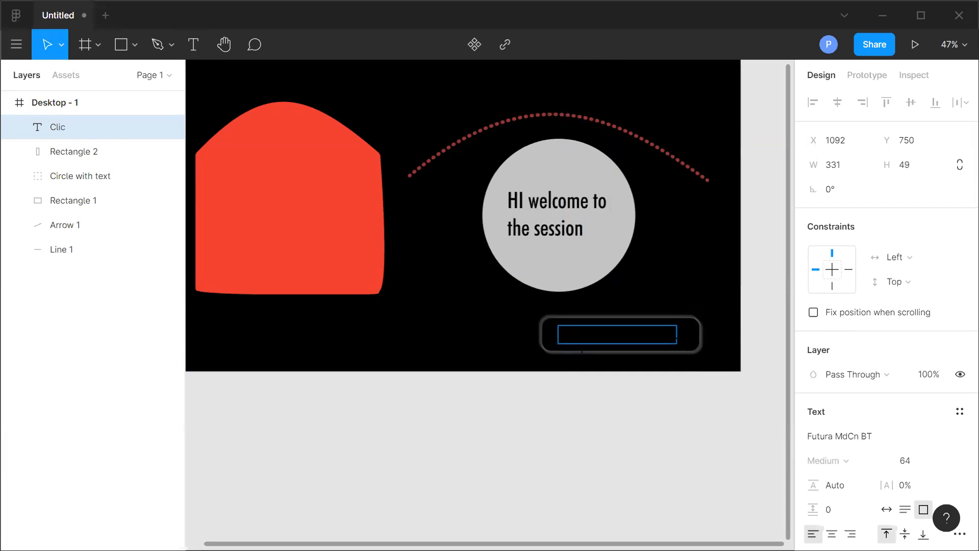
Set the "Click me" text colour to FFFFFF.
drag(618, 335, 539, 335)
scroll(856, 428, down, 4)
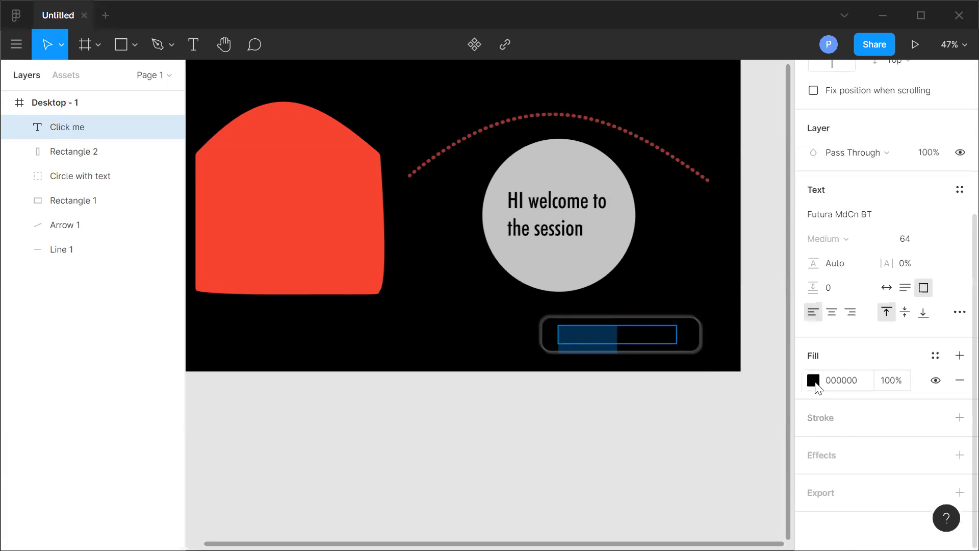
click(814, 381)
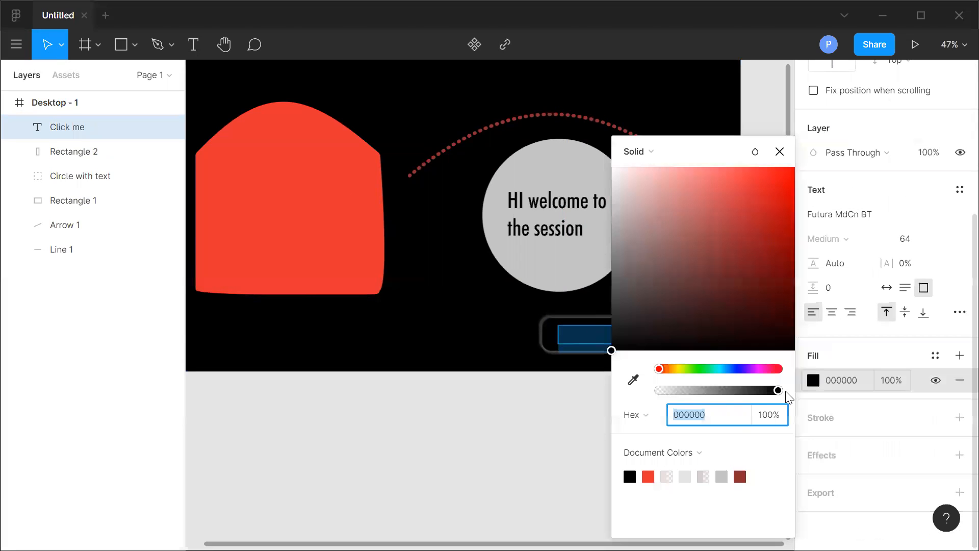
click(841, 380)
click(564, 329)
double_click(583, 332)
click(592, 334)
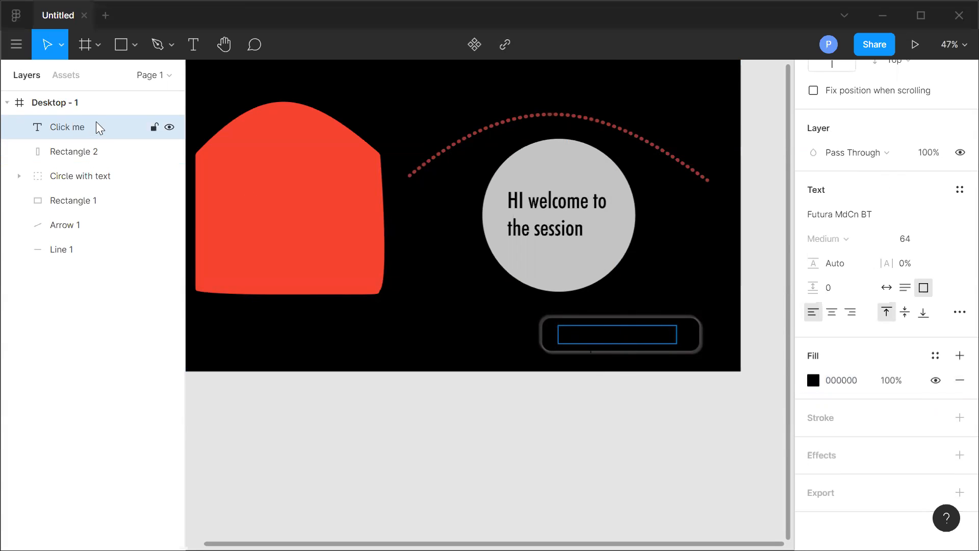
click(99, 128)
click(837, 380)
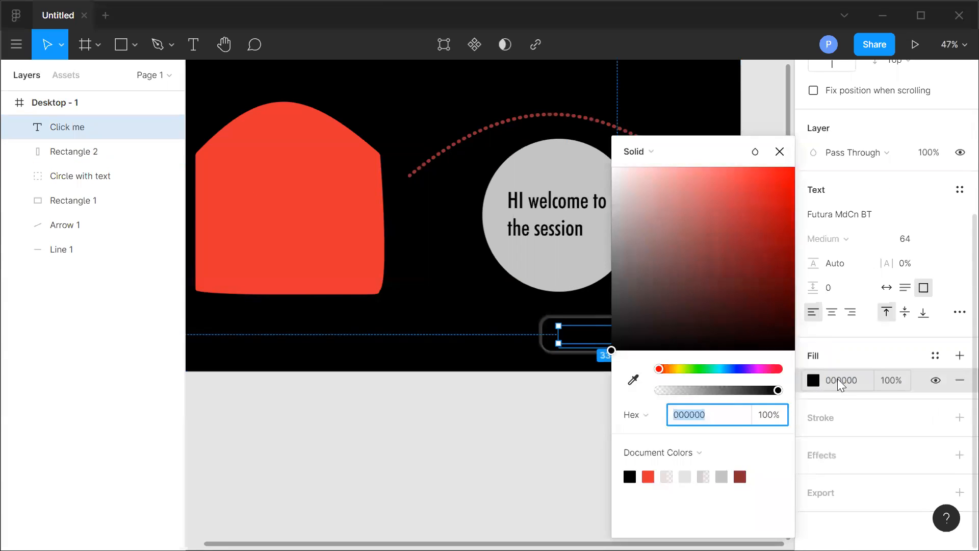
click(838, 380)
text(ffffff)
key(Return)
Move the "Click me" text slightly right to centre it inside the button rectangle.
click(352, 439)
drag(592, 341, 613, 336)
click(518, 438)
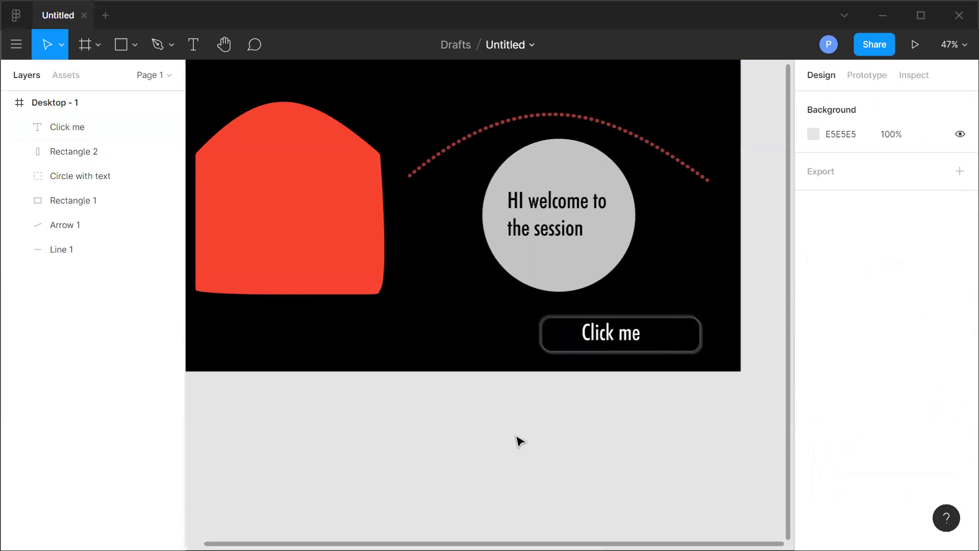
Group the "Click me" text layer together with Rectangle 2.
click(84, 128)
shift+click(78, 152)
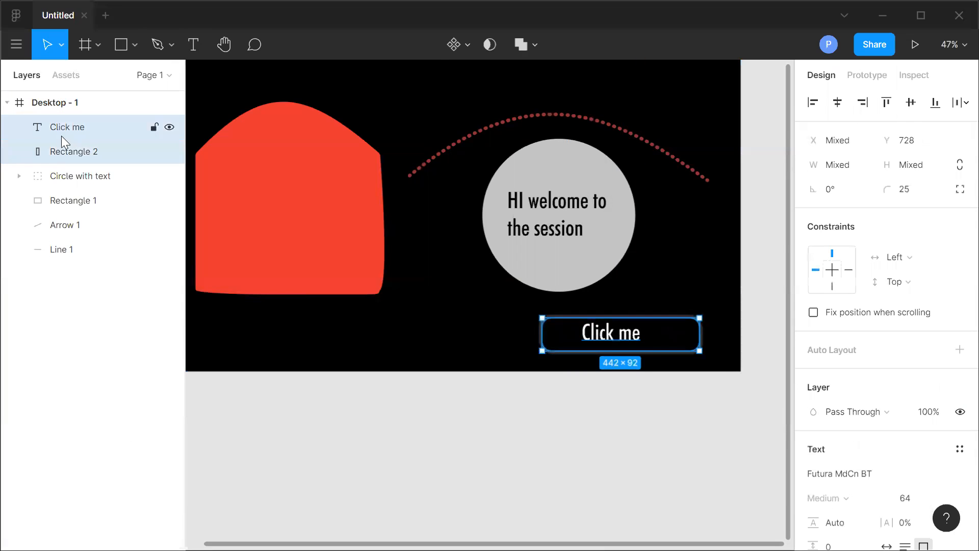
right_click(62, 134)
click(114, 234)
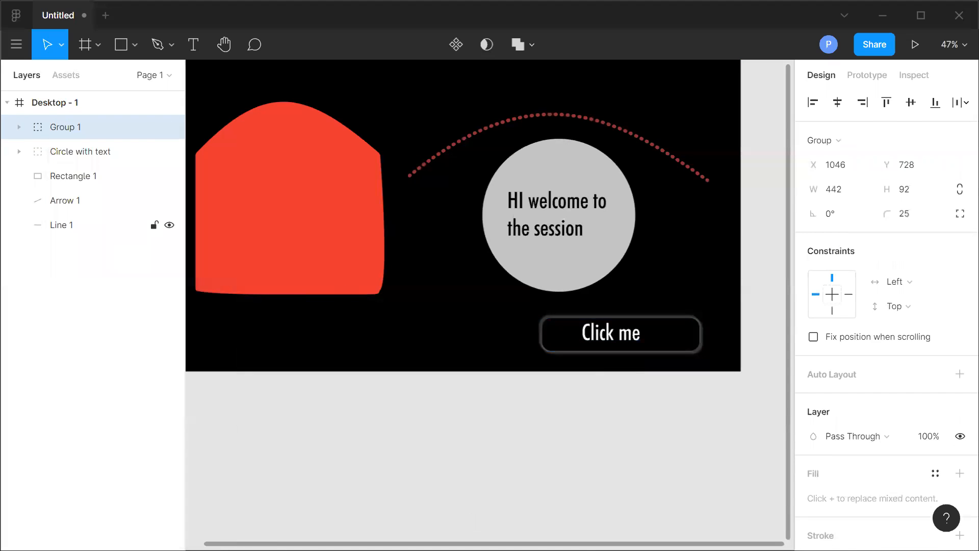
click(608, 430)
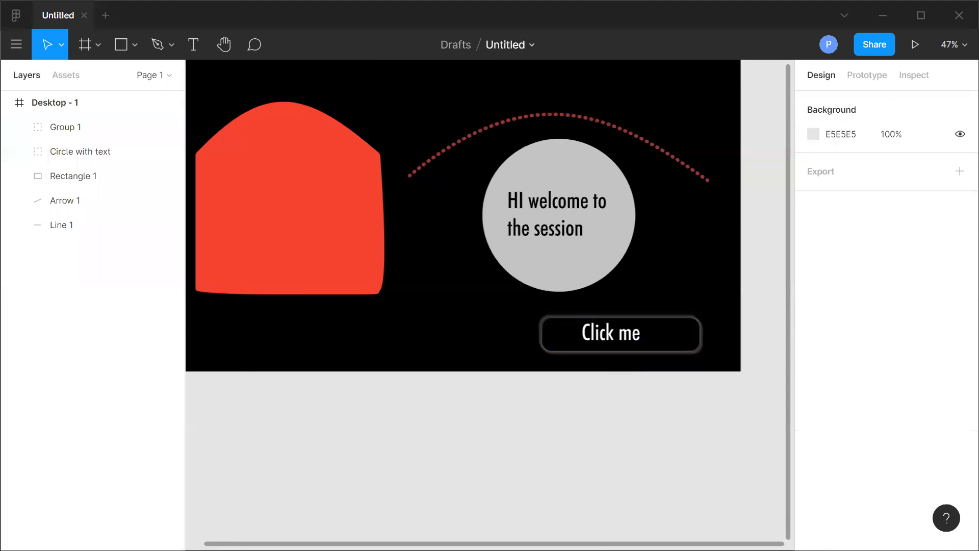
scroll(490, 305, left, 1)
scroll(490, 305, right, 1)
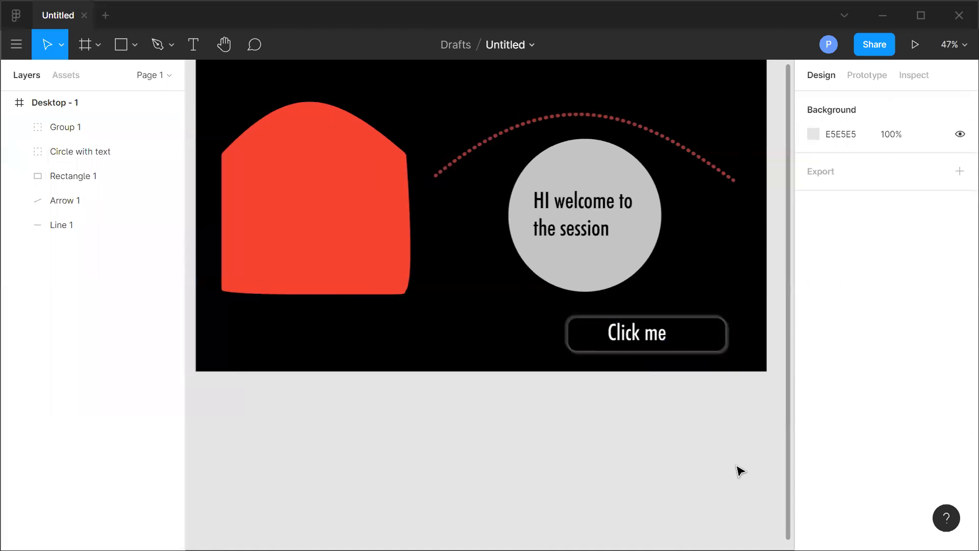
scroll(740, 472, up, 4)
scroll(740, 472, down, 1)
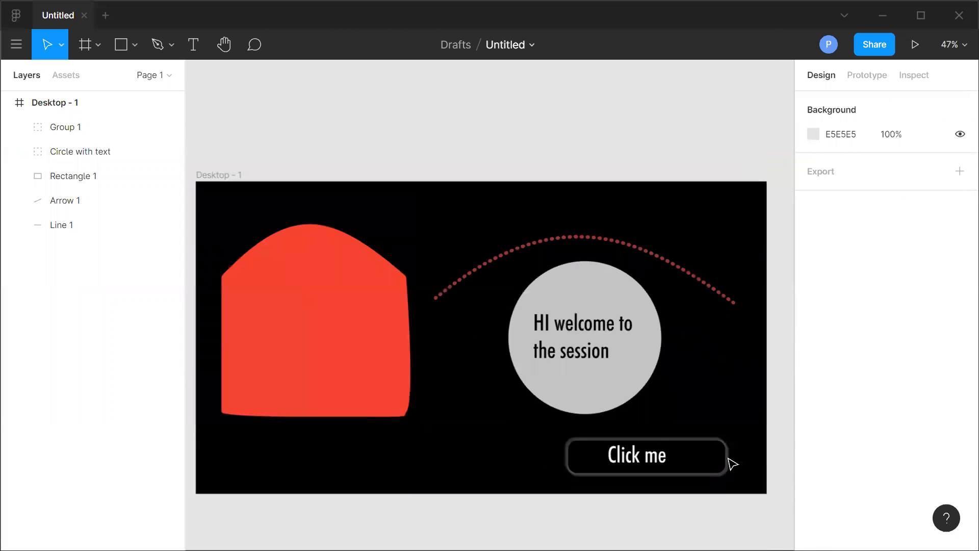
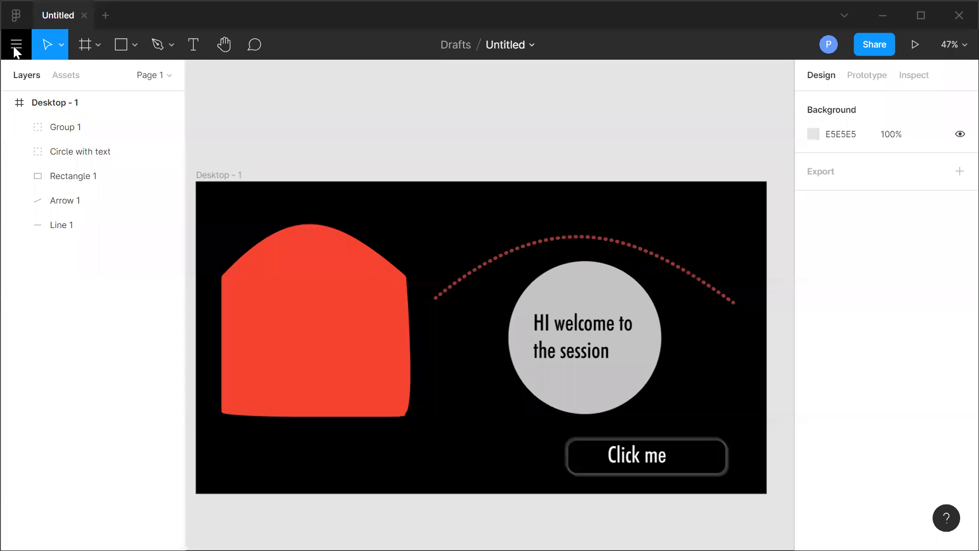
Search the drafts and files for unsplash, then clear the search.
click(15, 19)
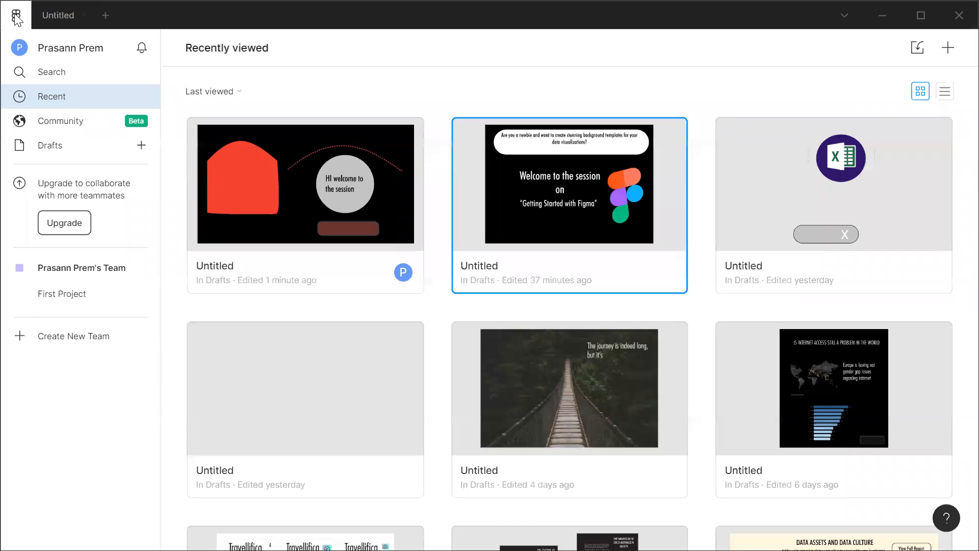
click(48, 71)
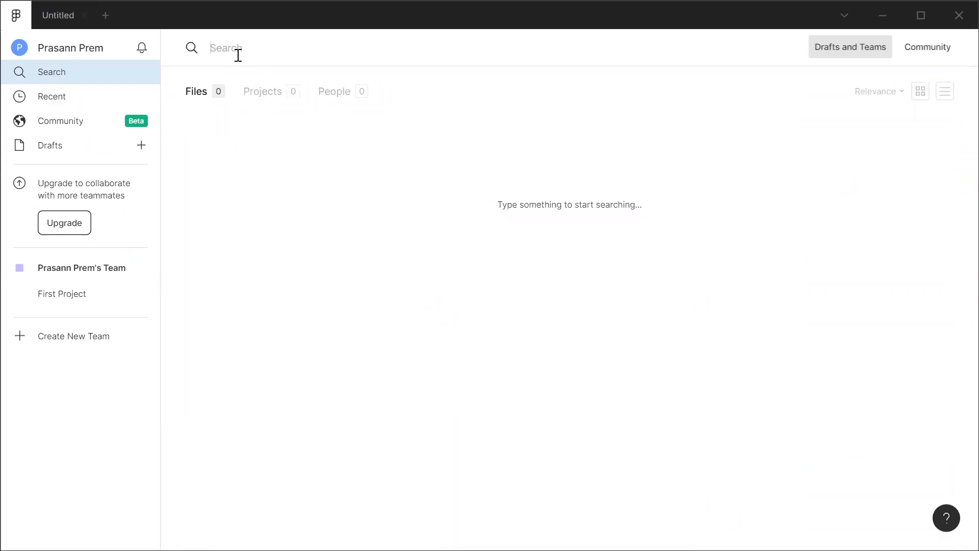
text(un)
text(h)
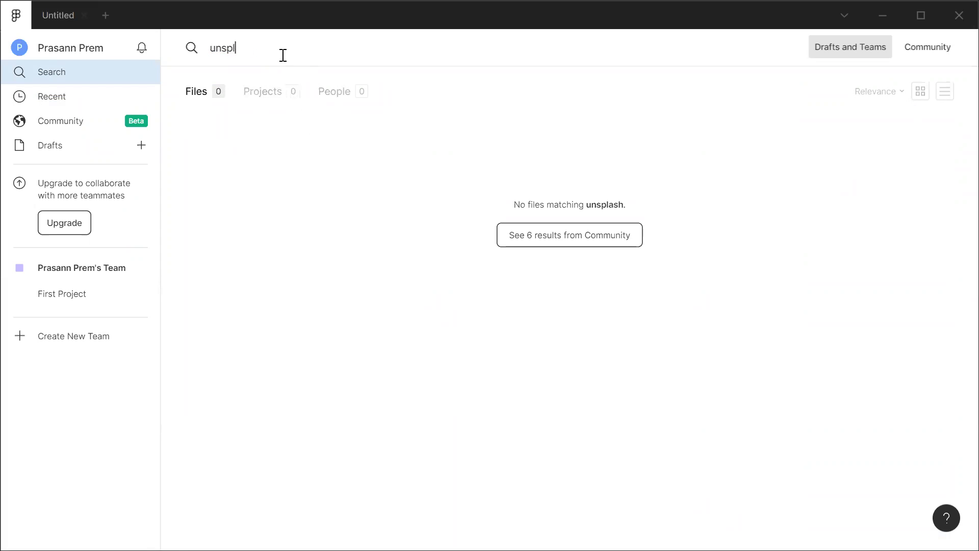
key(BackSpace)
key(BackSpace)
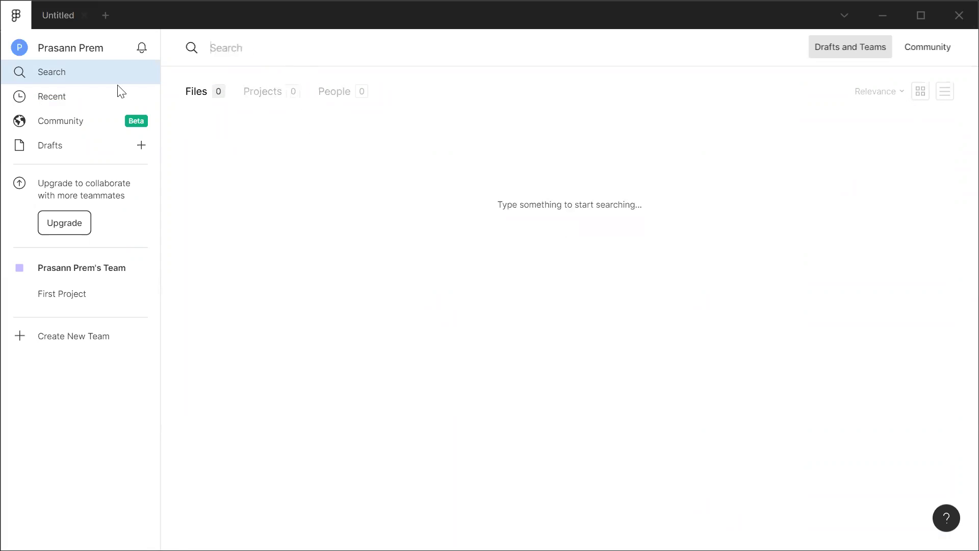
Browse the Community plugins list and return to the Untitled design file.
click(53, 125)
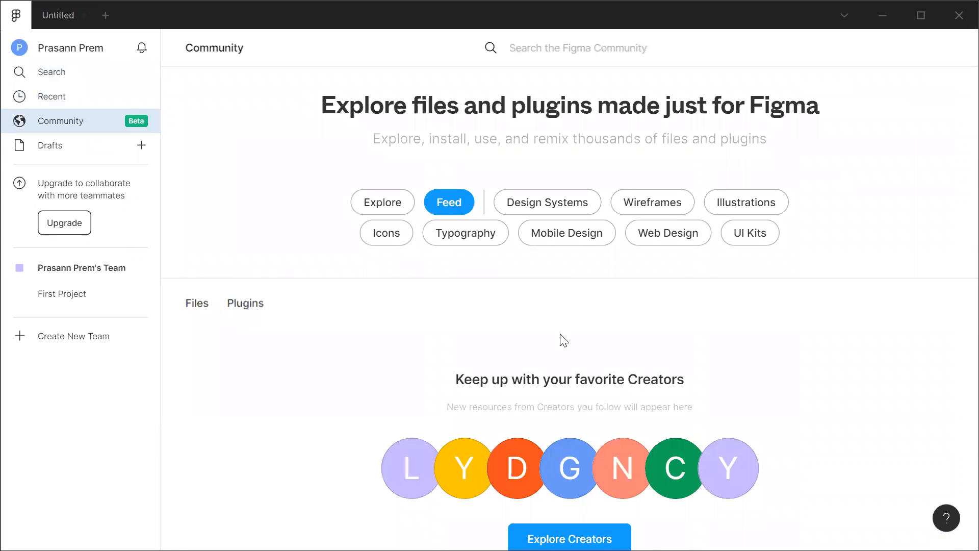
scroll(285, 298, down, 10)
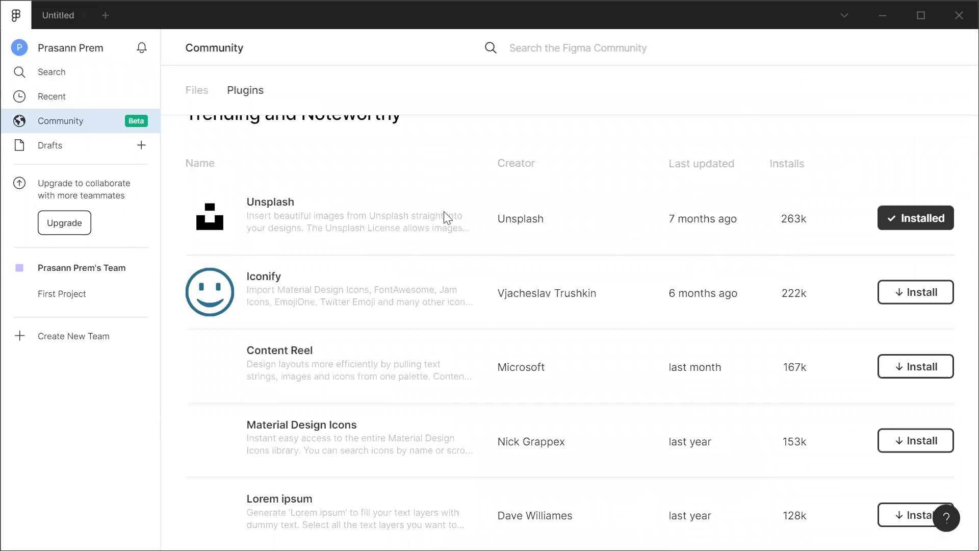
scroll(434, 273, up, 3)
scroll(367, 353, down, 6)
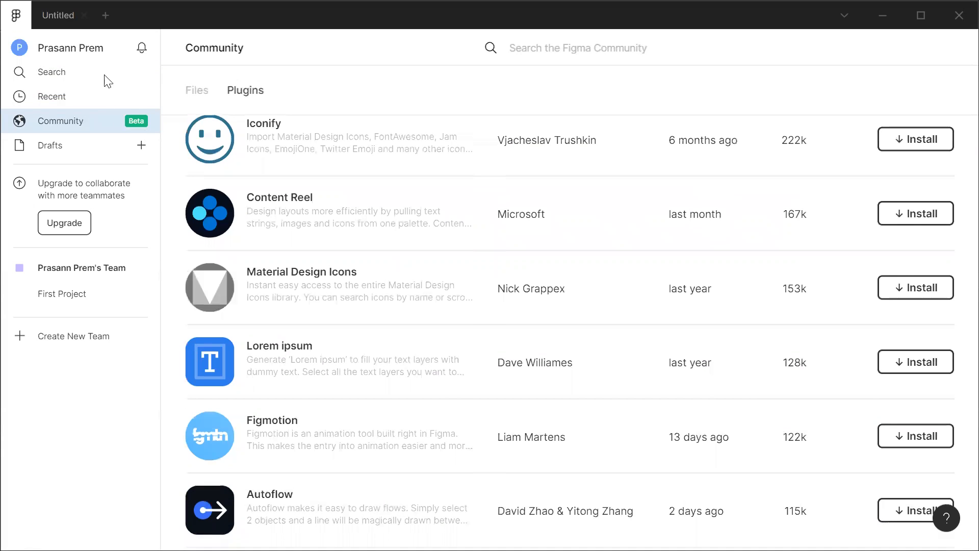
click(62, 16)
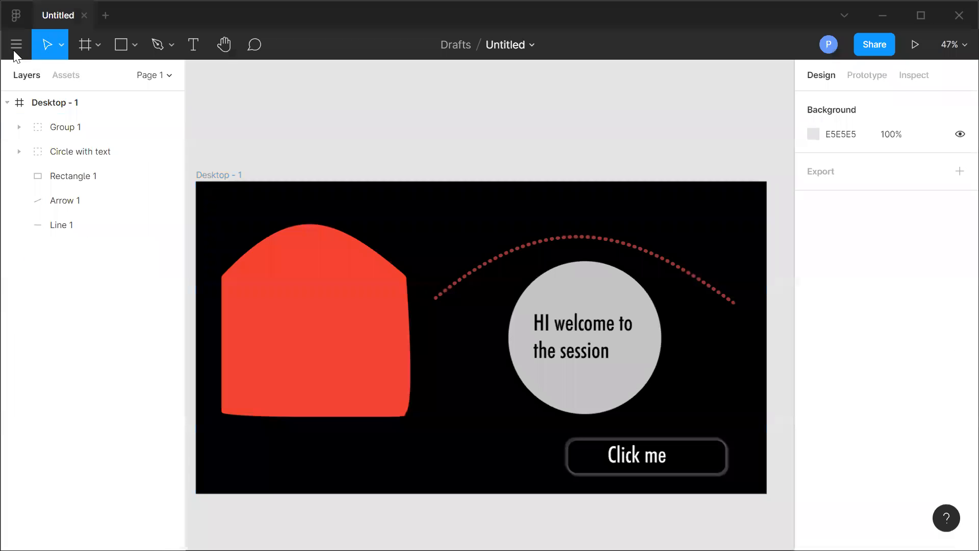
Run the Better Font Picker plugin and move its panel beside the canvas.
click(7, 50)
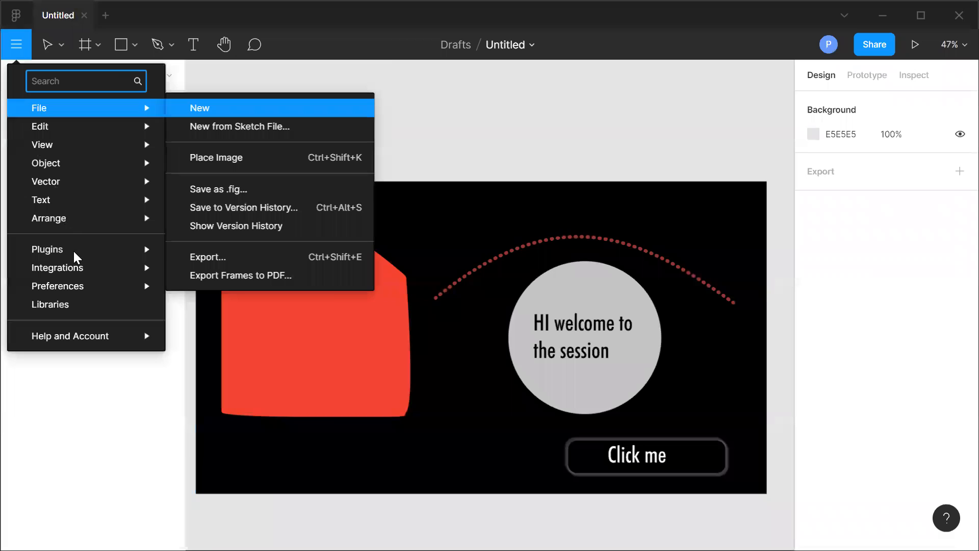
mouse_move(89, 252)
click(217, 250)
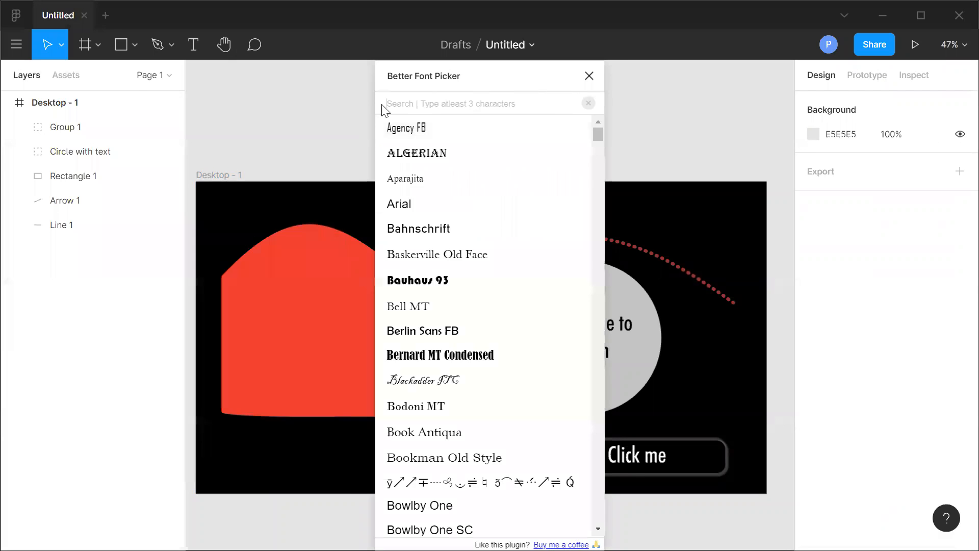
drag(450, 66, 217, 102)
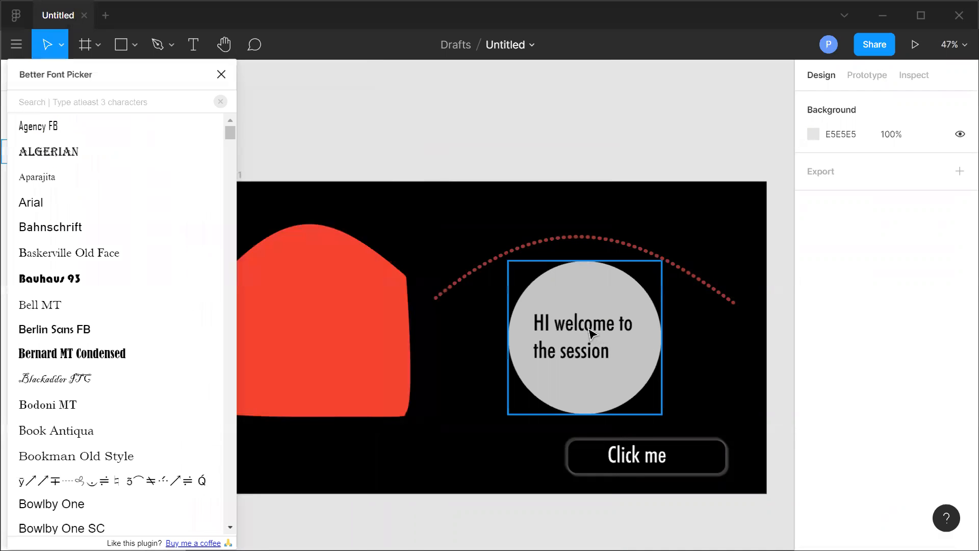
Select the welcome text inside the circle and set its font to Euphoria Script.
double_click(590, 336)
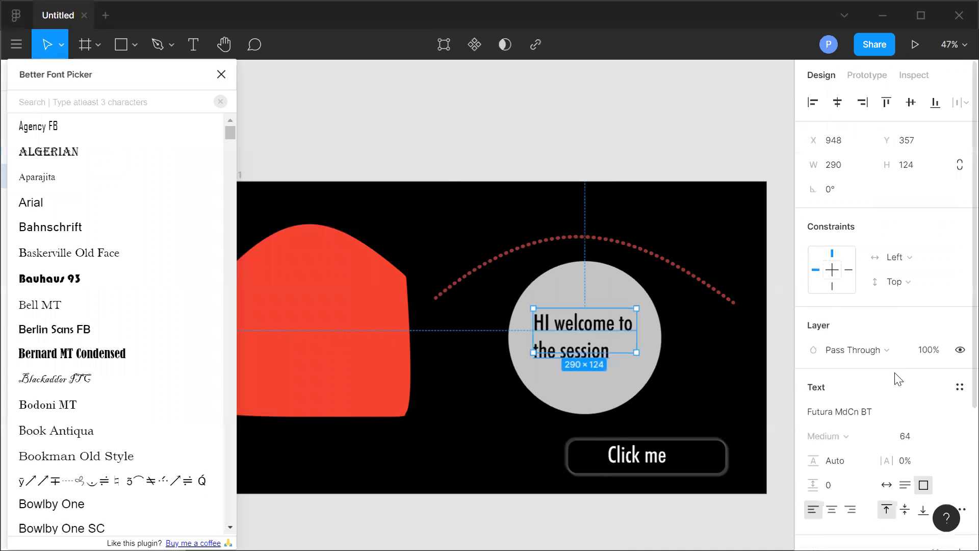
scroll(895, 378, down, 3)
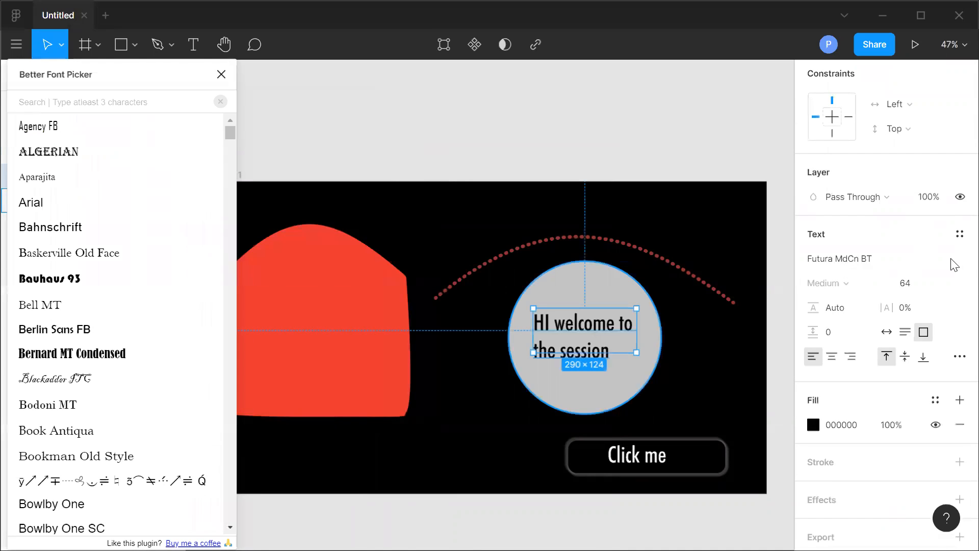
click(952, 262)
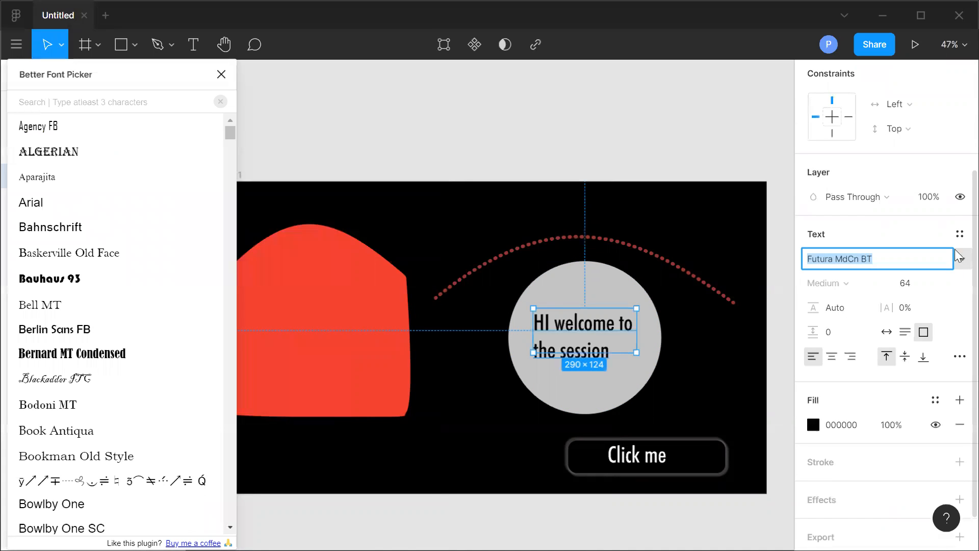
click(960, 256)
scroll(851, 114, up, 10)
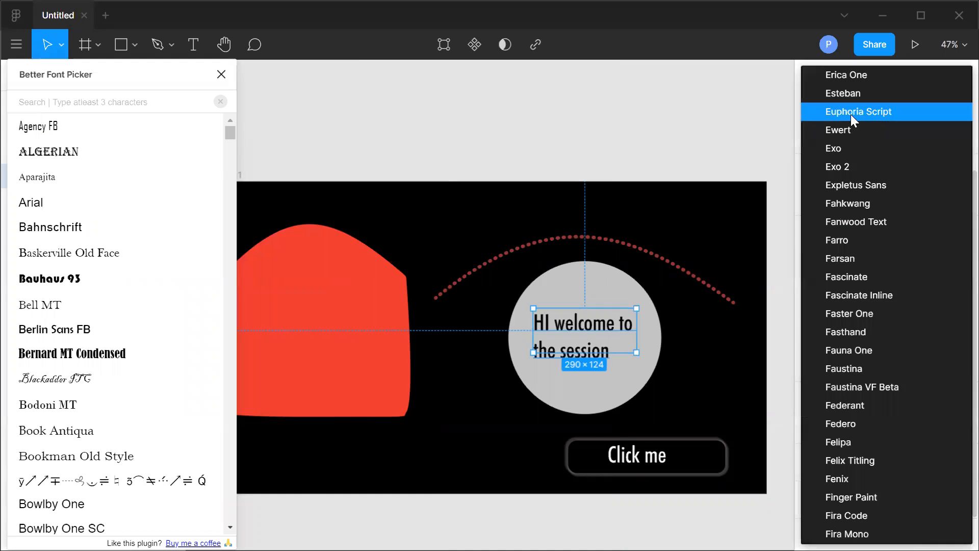
click(851, 115)
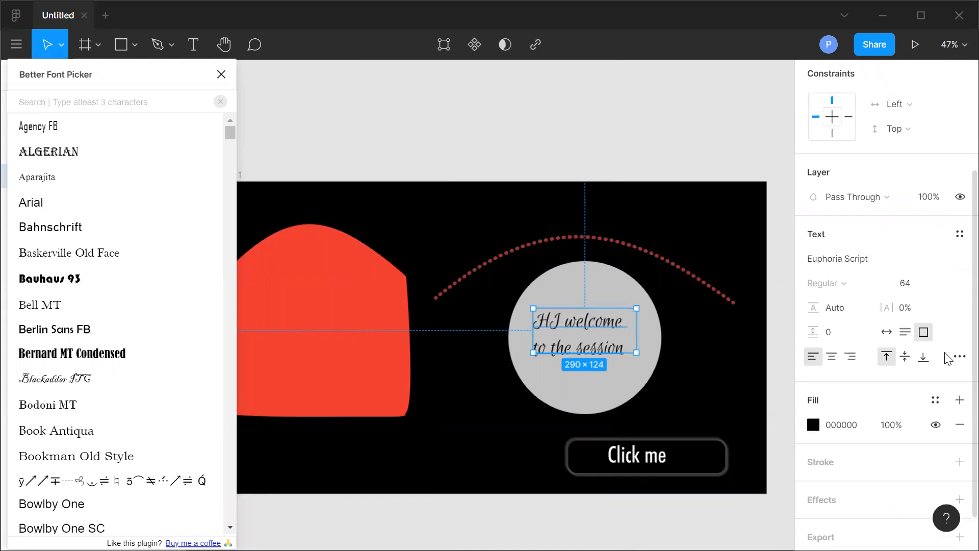
Try the Fahkwang font and then the Fasthand font on the welcome text.
click(955, 257)
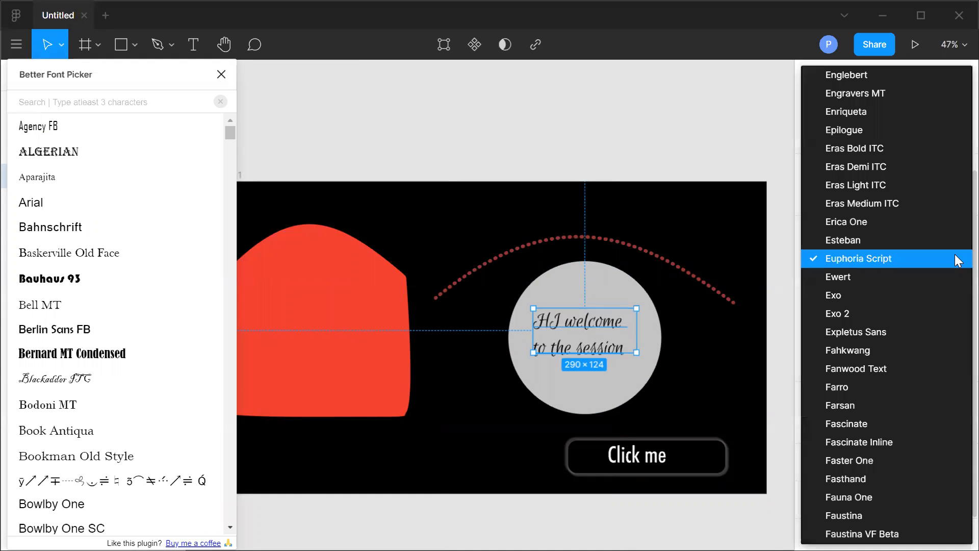
click(862, 354)
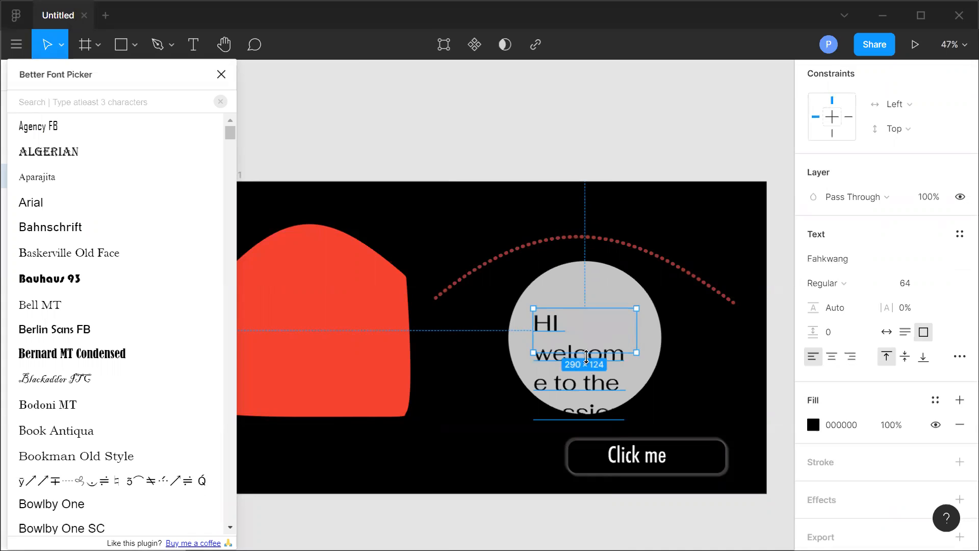
click(949, 285)
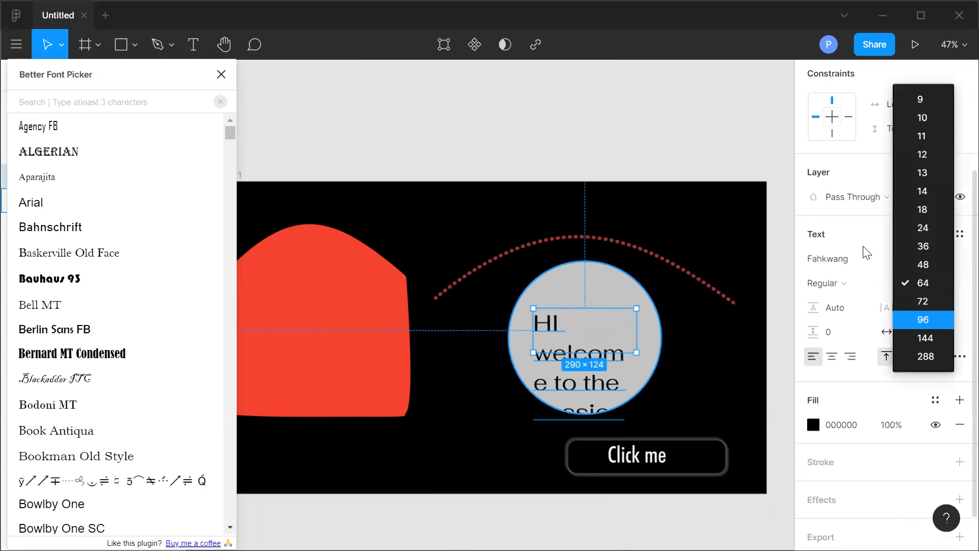
click(863, 247)
click(927, 264)
click(960, 261)
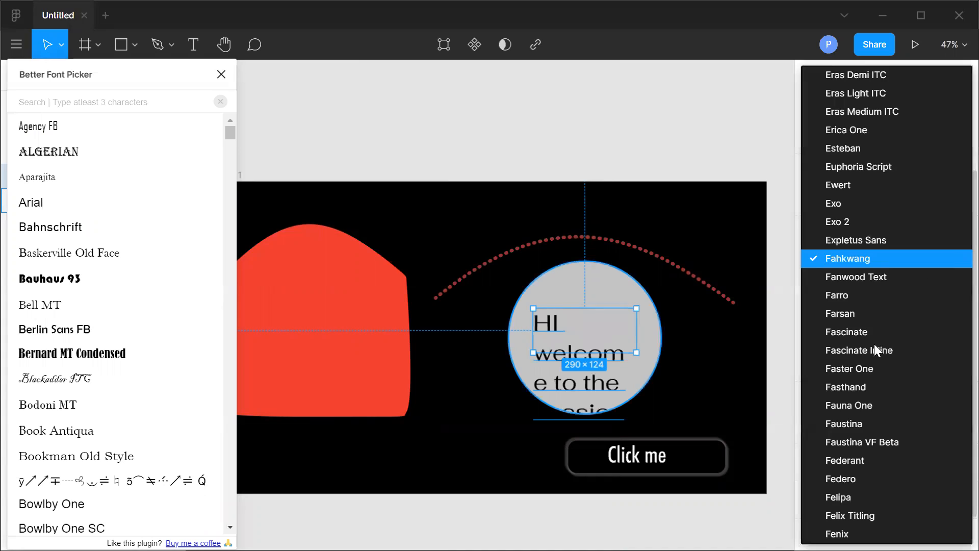
click(867, 386)
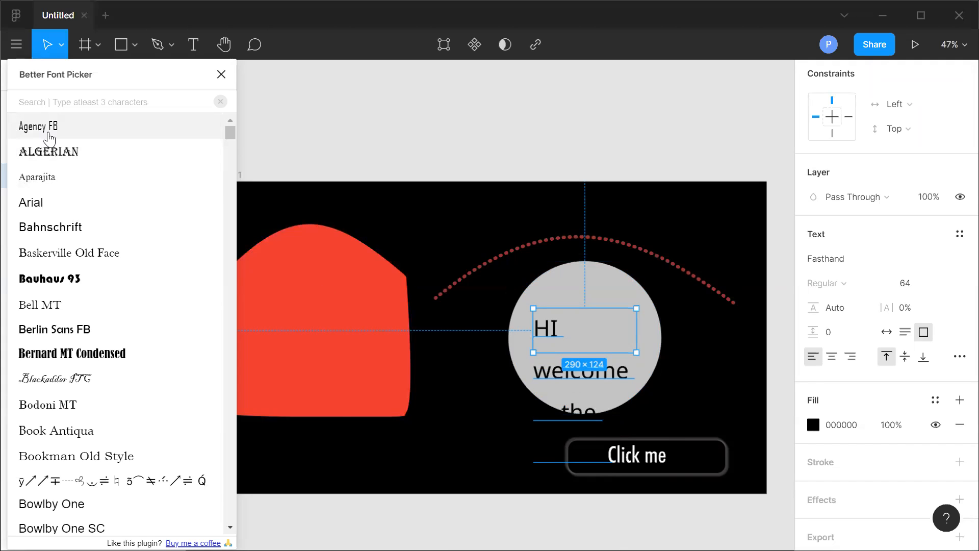
Select all the welcome text and preview Algerian, Bahnschrift, Bauhaus 93 and Berlin Sans FB in the font picker.
drag(109, 77, 120, 103)
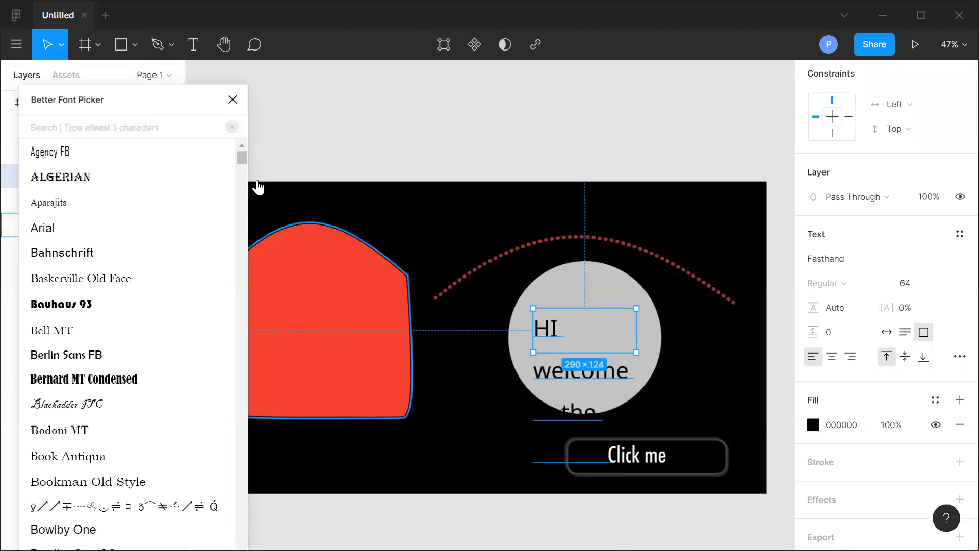
click(572, 367)
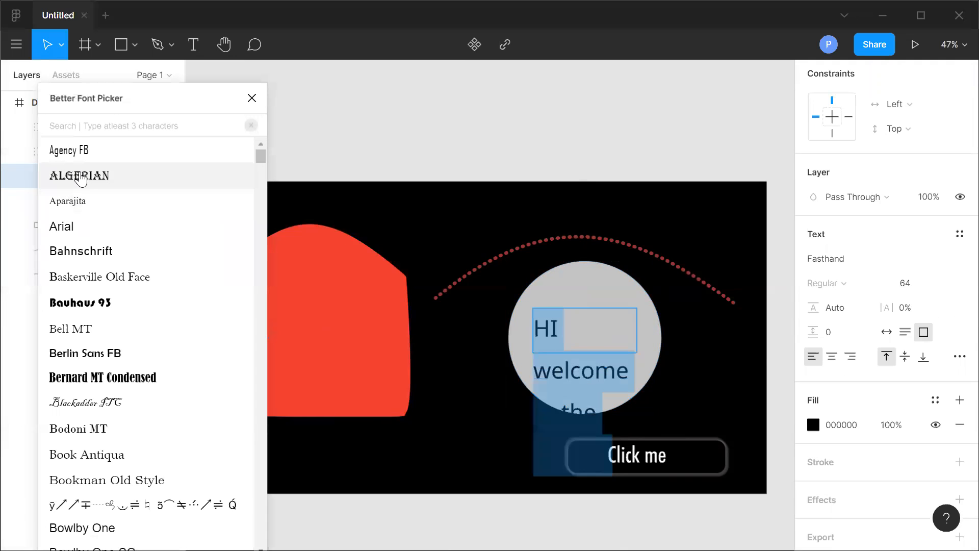
click(69, 176)
click(66, 255)
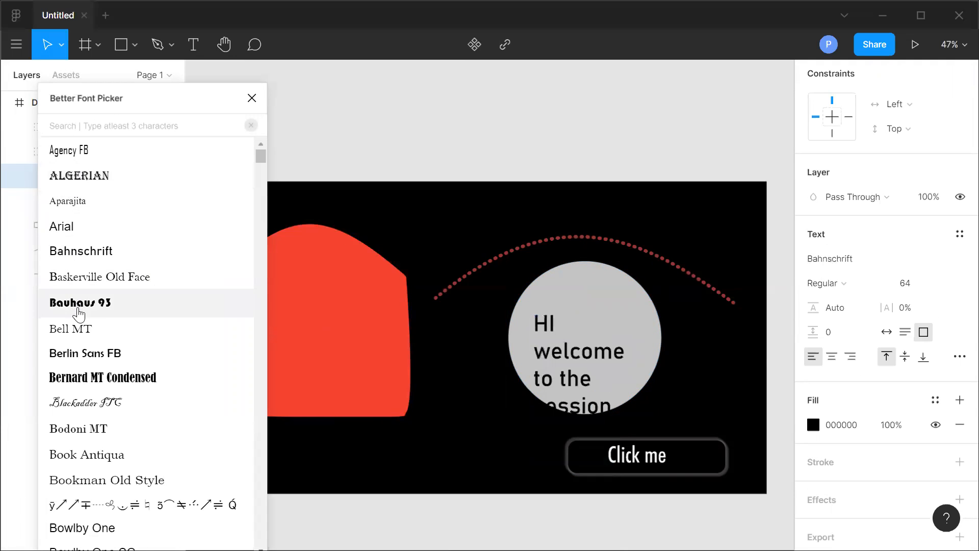
click(75, 306)
click(79, 352)
scroll(91, 411, down, 3)
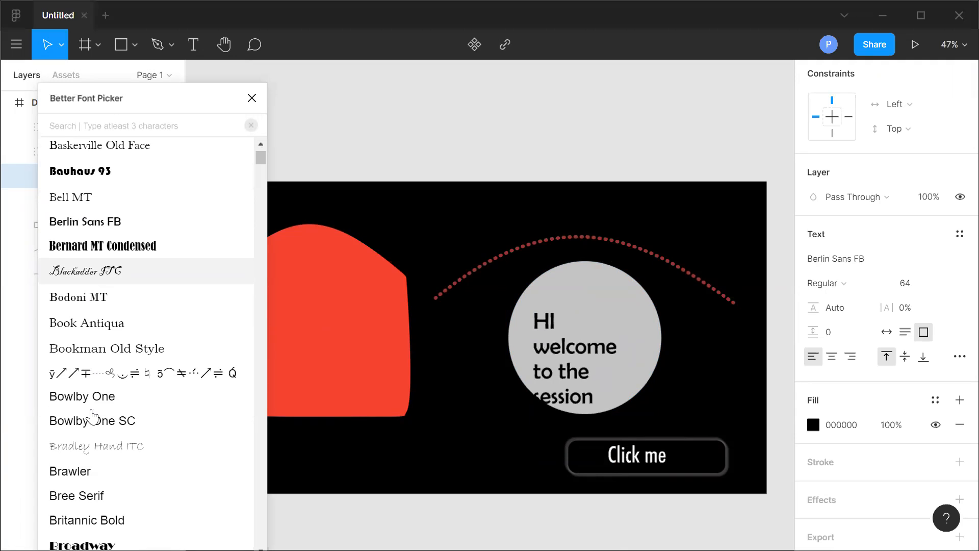
scroll(87, 327, down, 5)
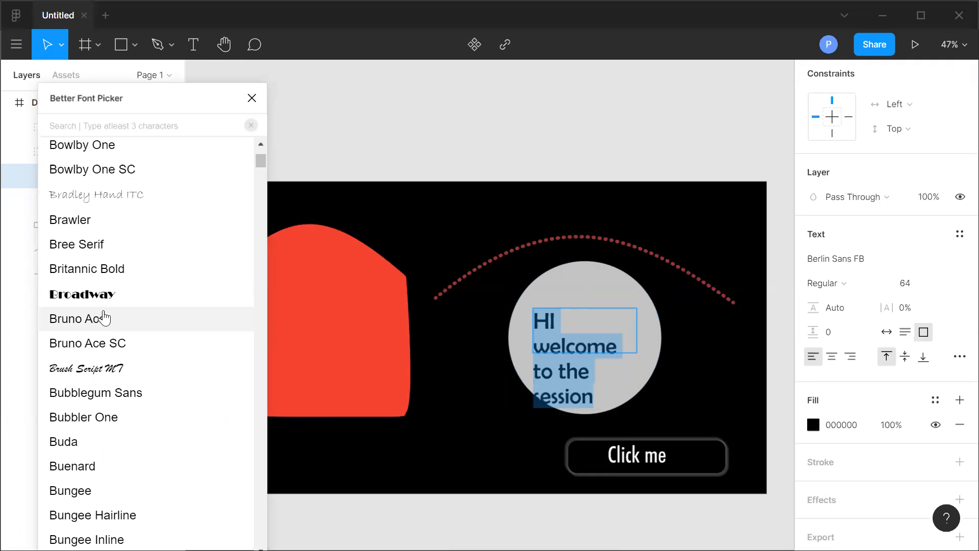
Preview Bruno Ace SC, Buda, Buenard and Bubblegum Sans on the welcome text in the font picker.
click(93, 348)
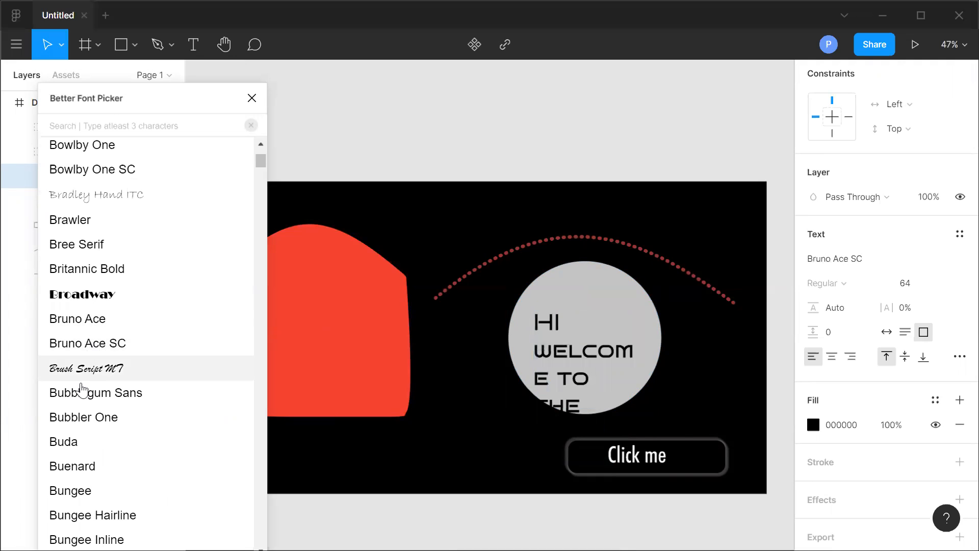
click(80, 395)
click(74, 442)
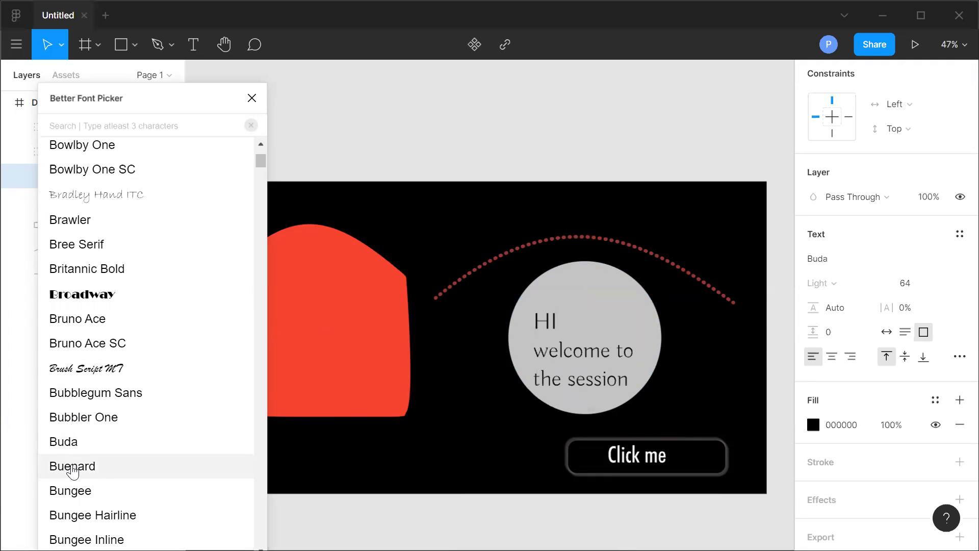
click(73, 467)
click(81, 396)
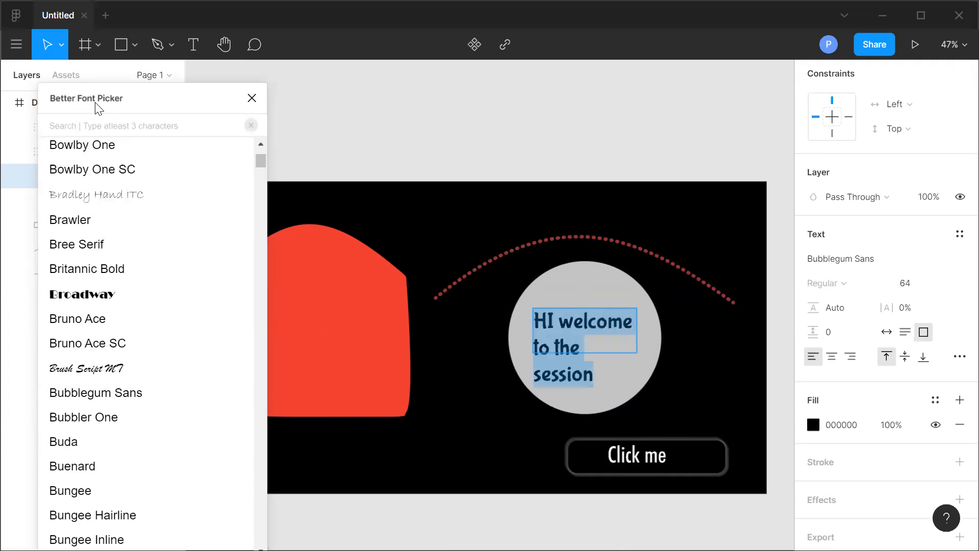
Apply the Freestyle Script font to the welcome text and close the font picker.
scroll(143, 290, down, 10)
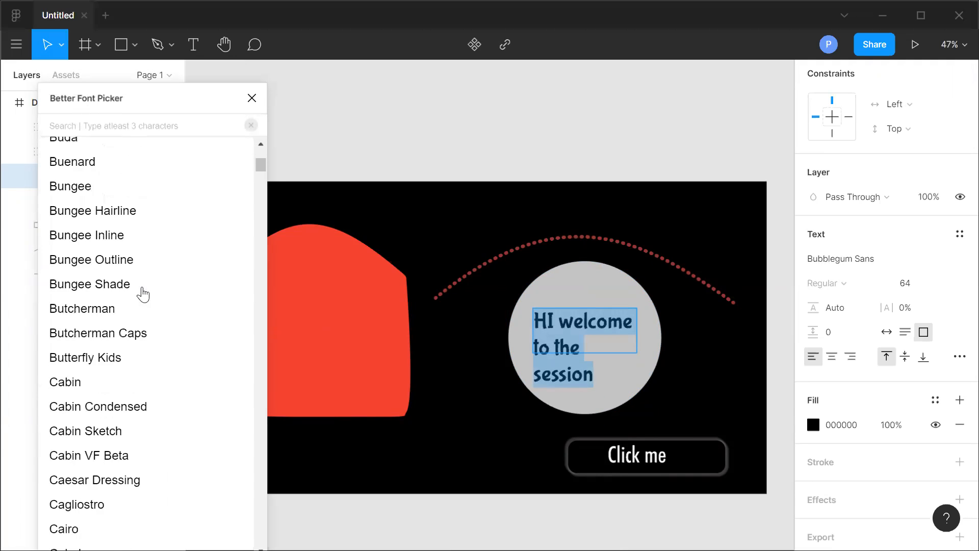
scroll(142, 293, down, 3)
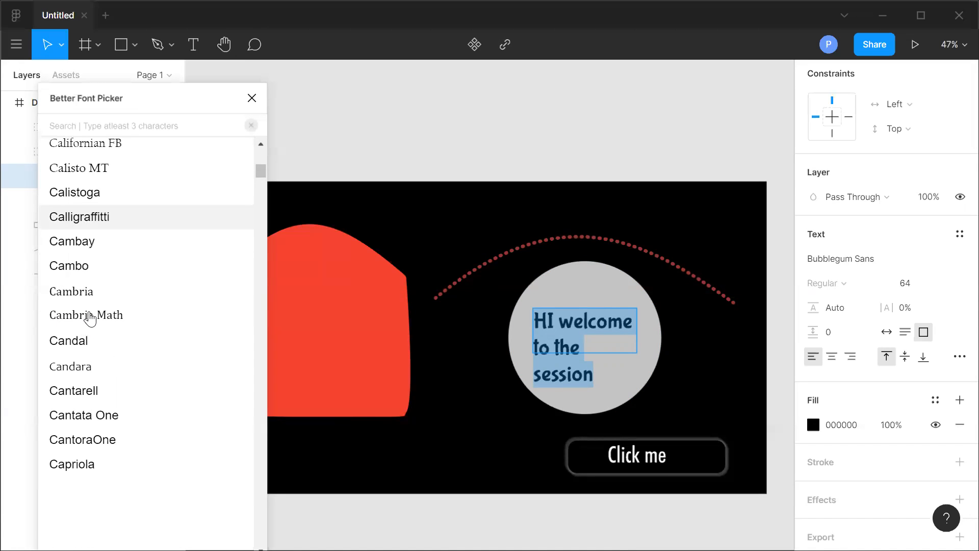
scroll(201, 224, down, 15)
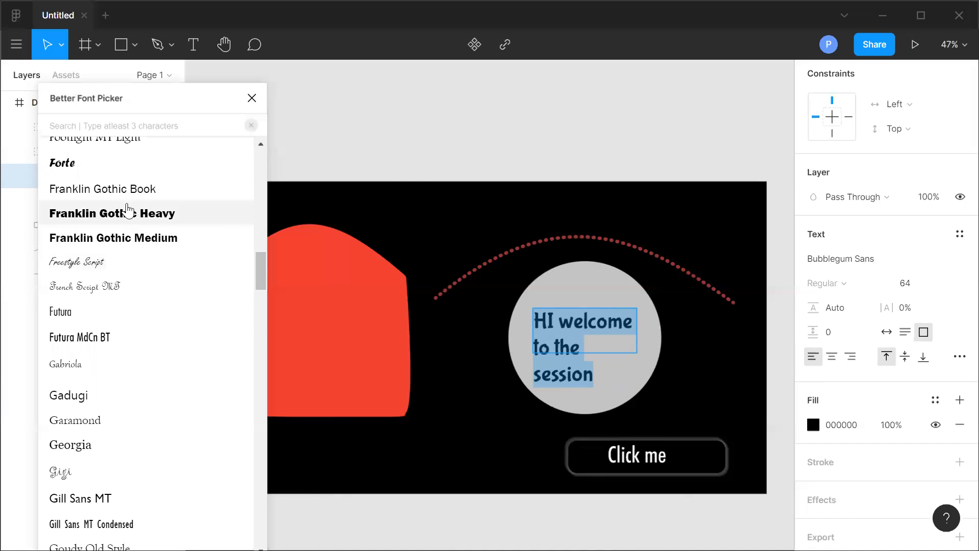
click(98, 262)
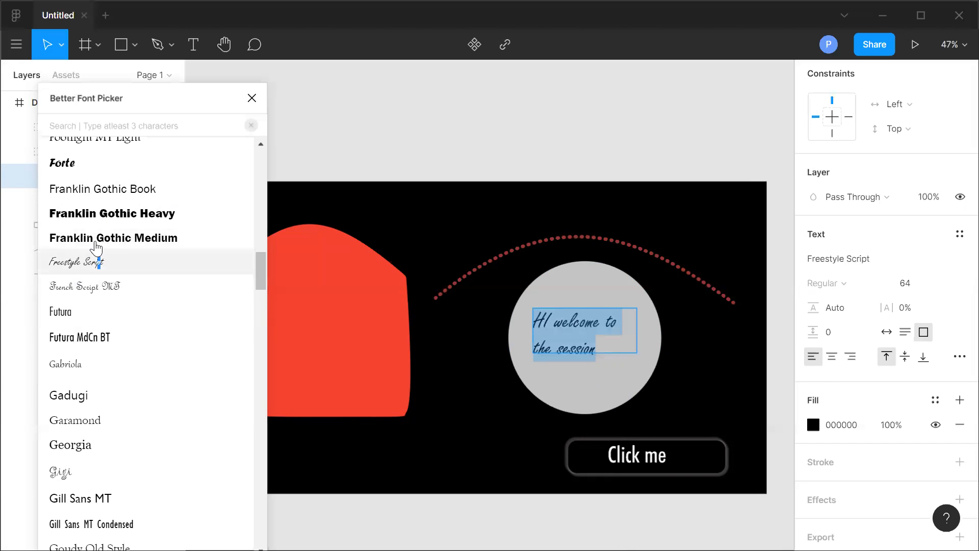
click(252, 98)
Open the uiGradients plugin and apply the dark-to-light blue gradient to the welcome text.
click(14, 47)
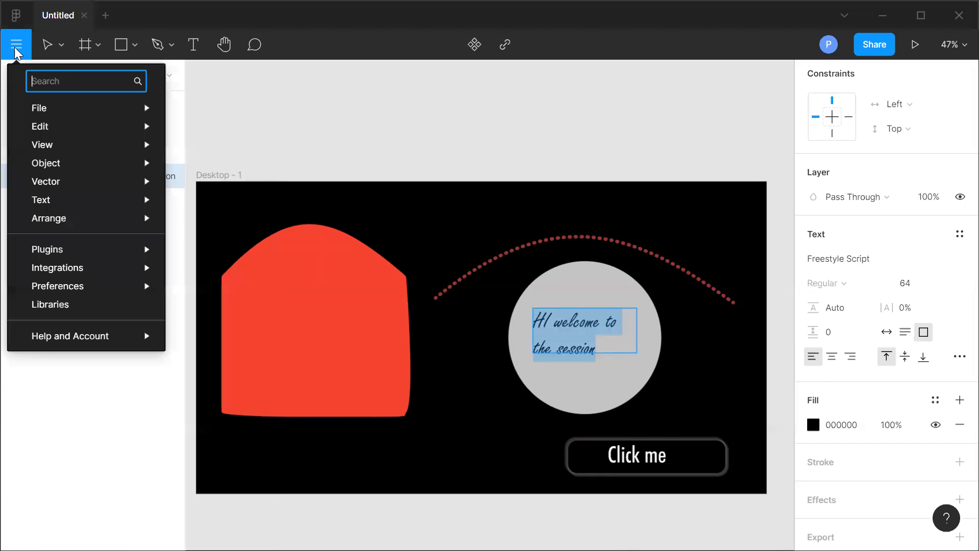
mouse_move(110, 250)
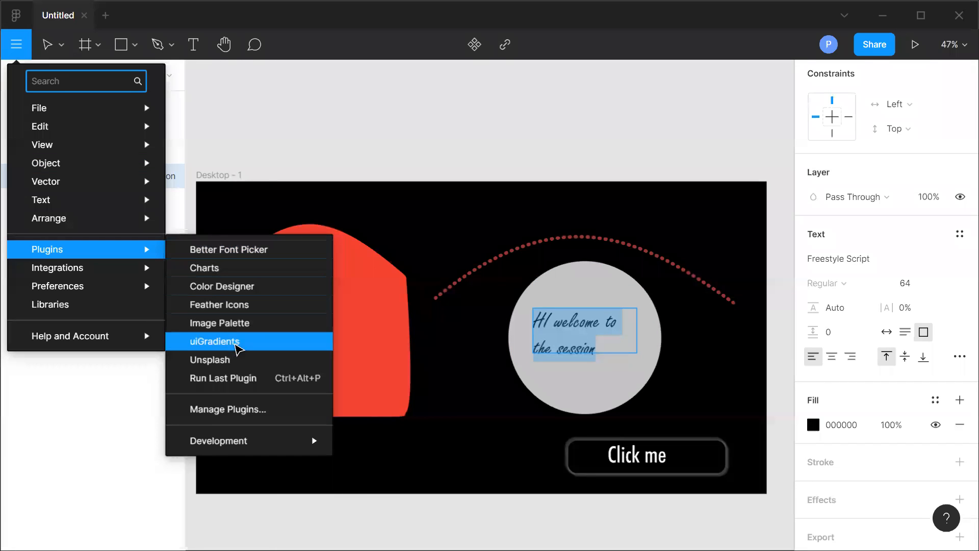
click(205, 341)
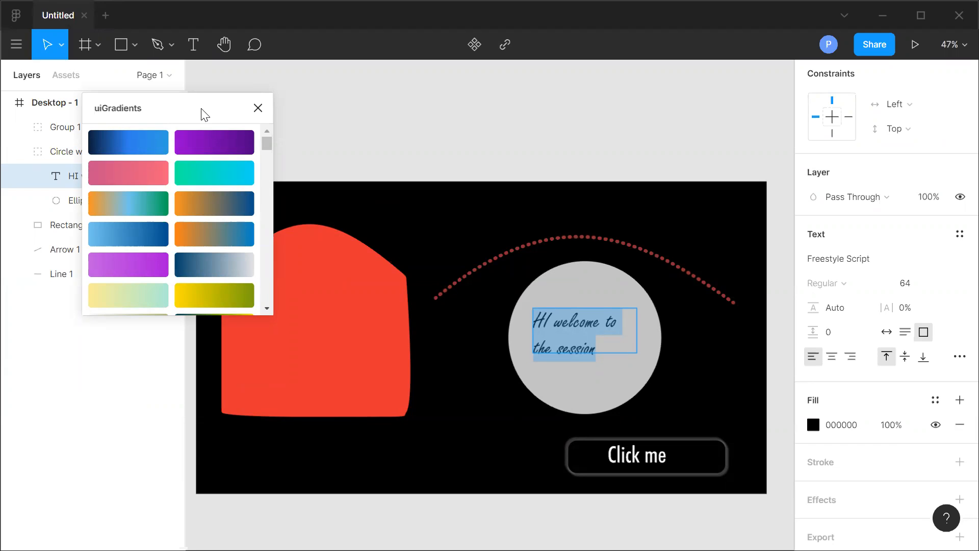
drag(188, 113, 134, 111)
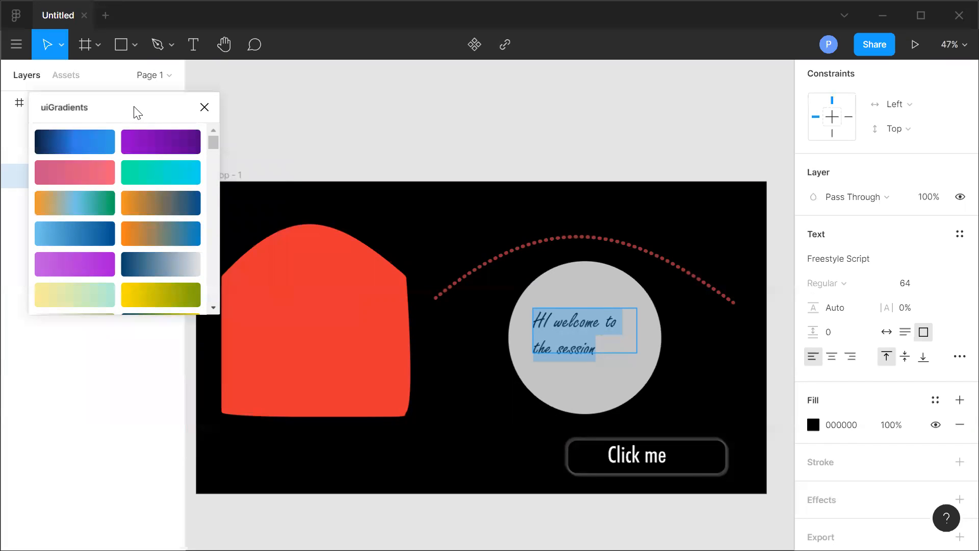
drag(134, 110, 135, 116)
key(Escape)
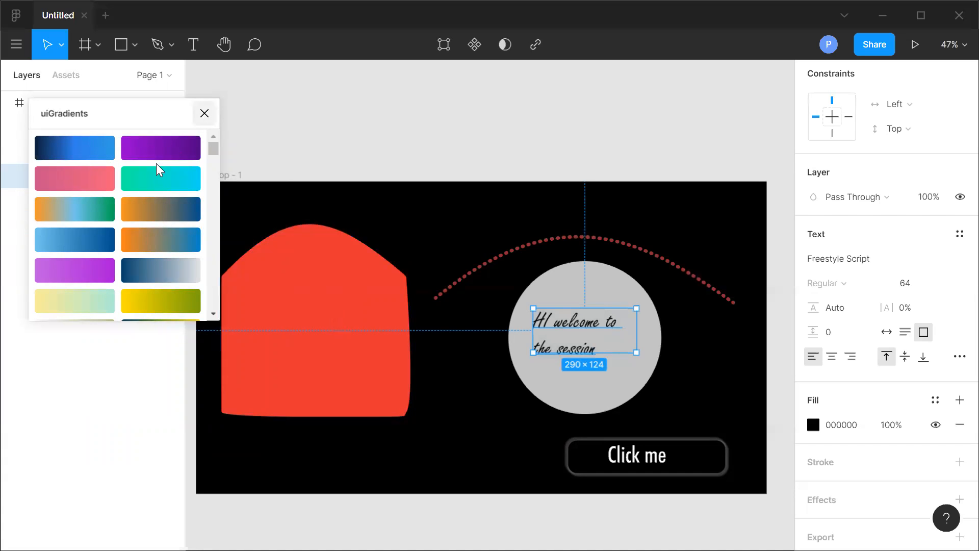
click(70, 147)
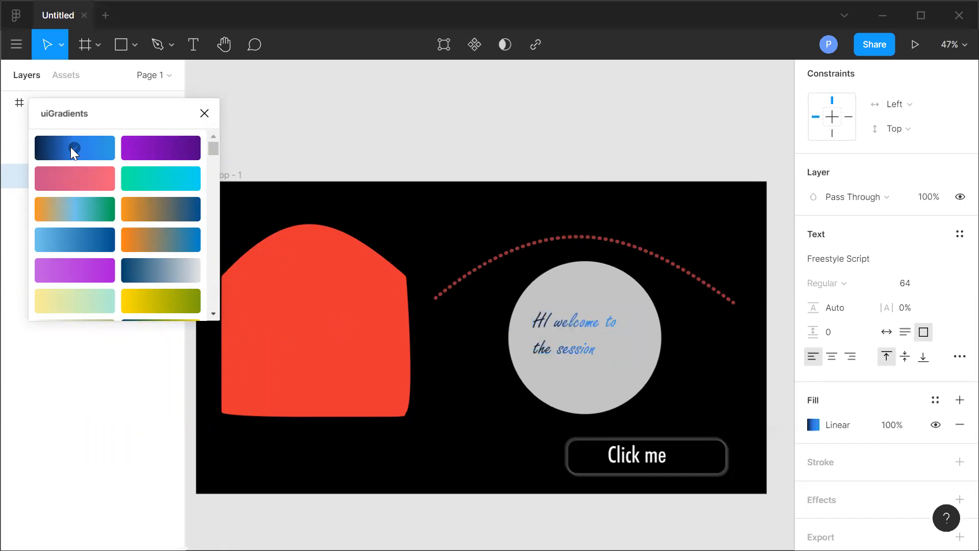
Select the red shape and try several uiGradients presets on it, ending with an orange gradient.
click(355, 341)
click(77, 145)
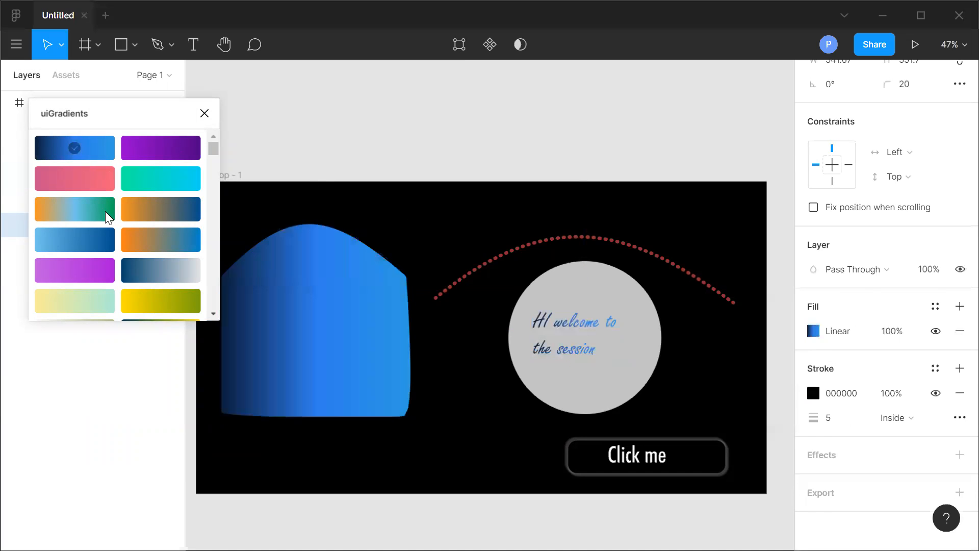
click(81, 183)
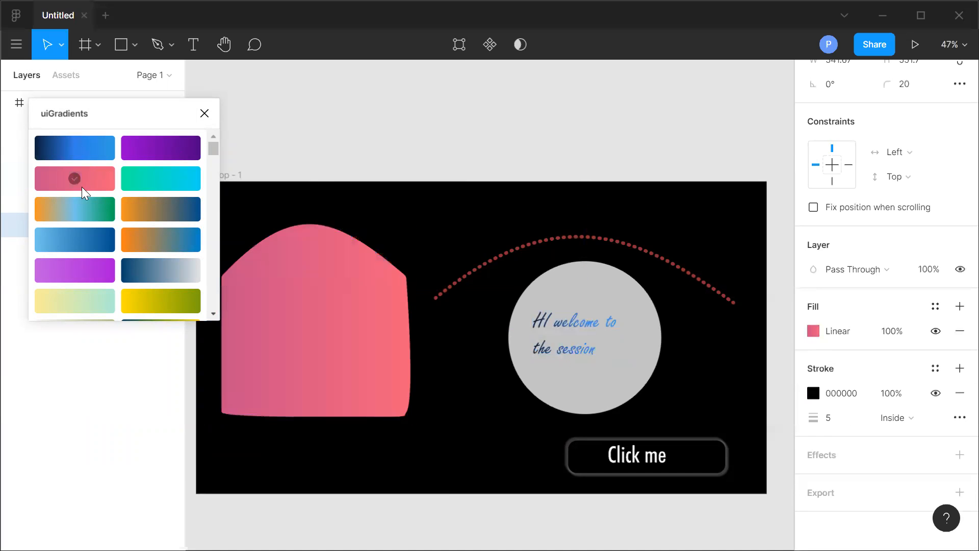
click(77, 218)
click(85, 274)
scroll(162, 228, down, 5)
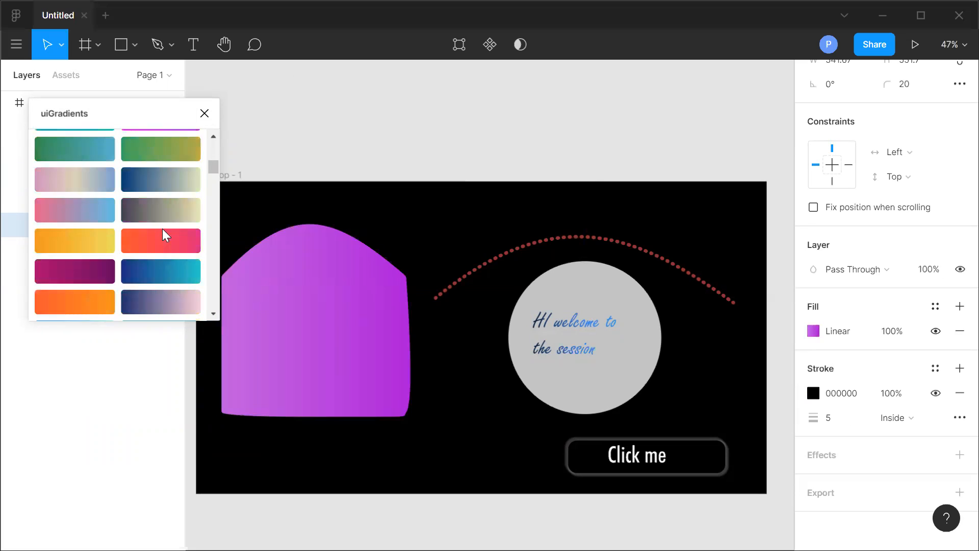
click(97, 249)
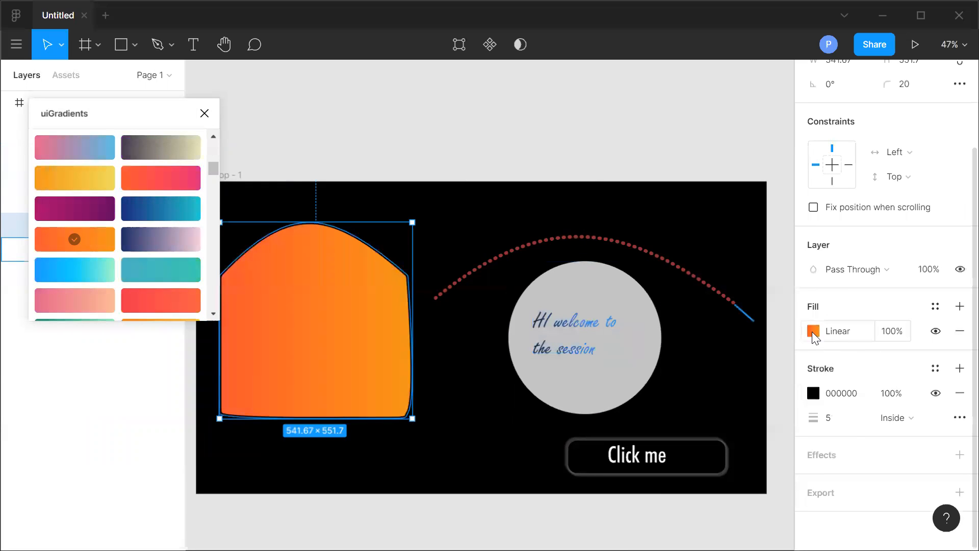
Edit the shape's gradient fill, setting the first color stop to FF6345.
click(814, 331)
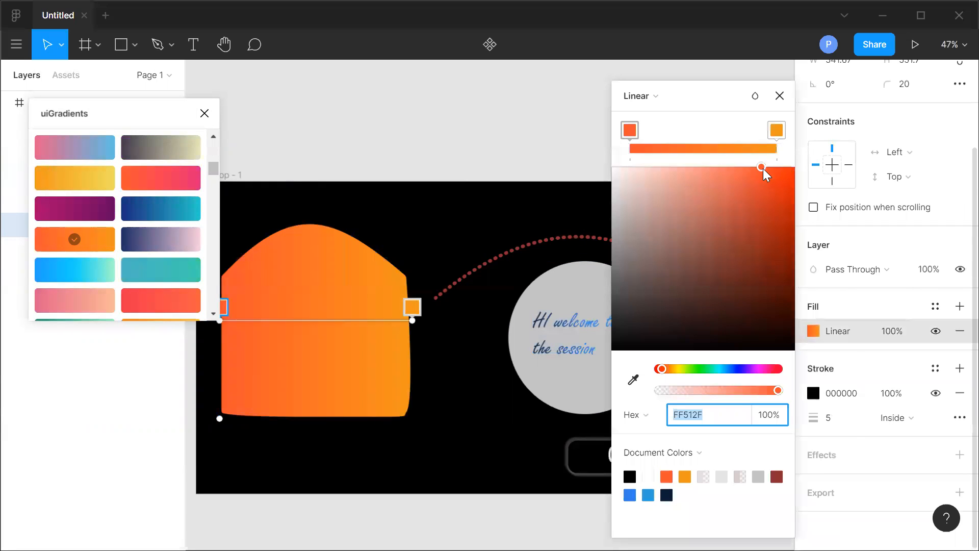
mouse_move(761, 167)
mouse_down()
mouse_move(721, 171)
mouse_move(745, 168)
mouse_up()
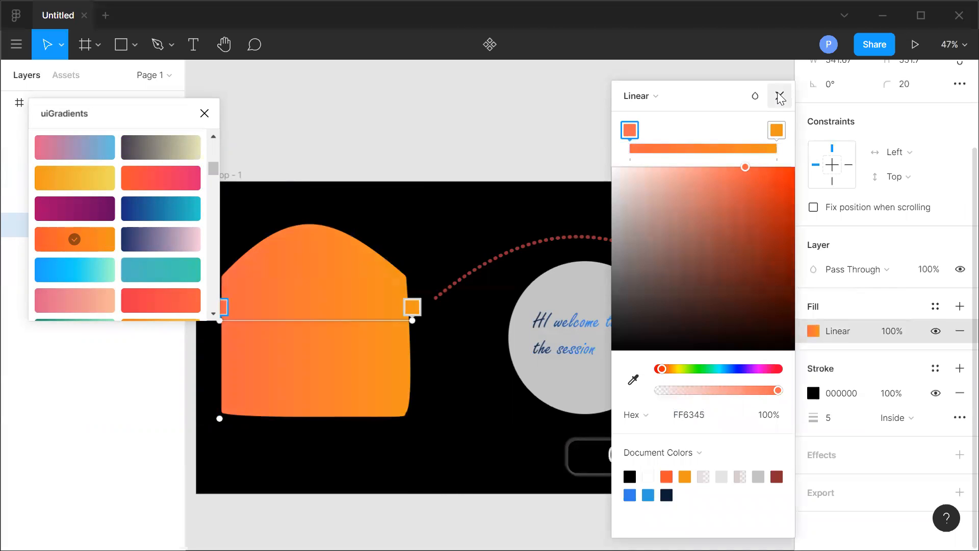
click(780, 97)
Try more uiGradients presets on the shape, including a pink and a green gradient.
scroll(163, 232, down, 5)
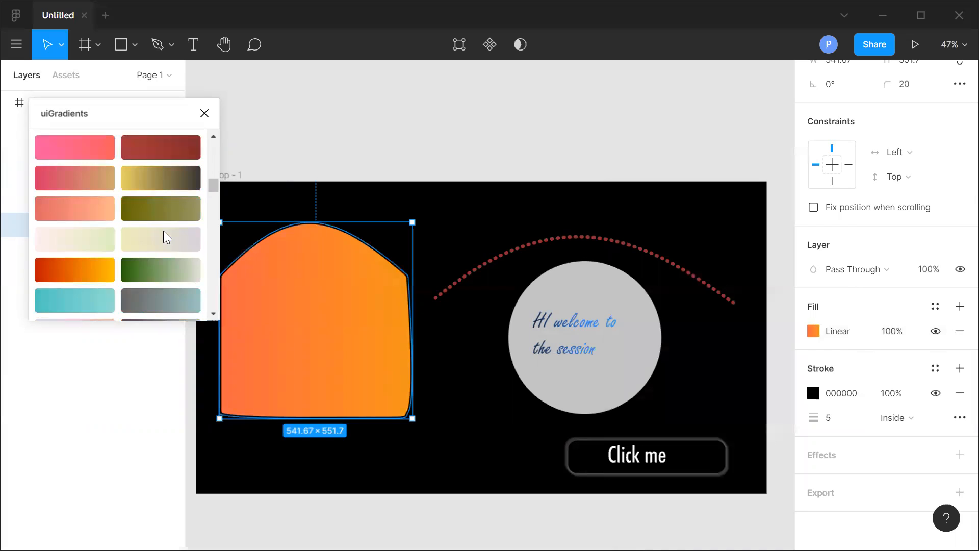
click(156, 186)
click(71, 146)
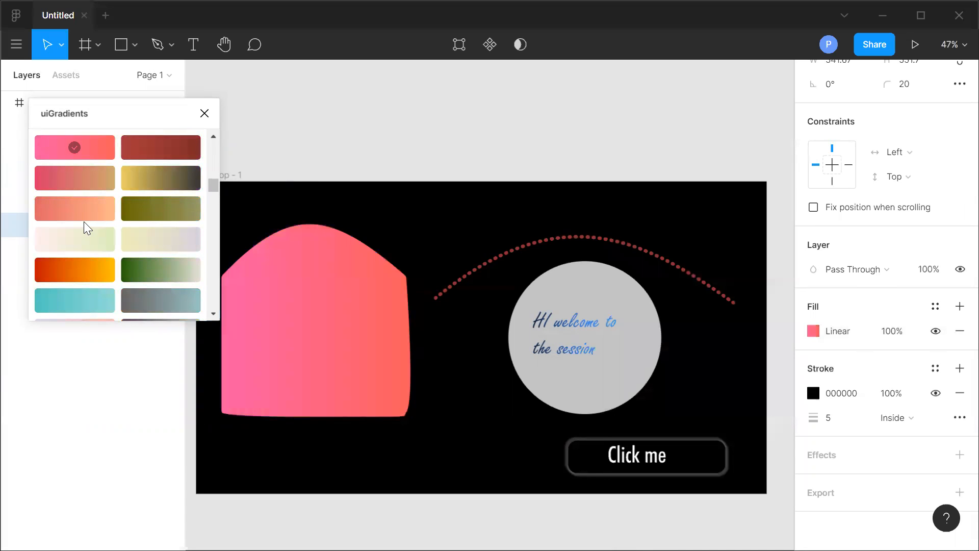
click(80, 244)
click(78, 266)
click(155, 269)
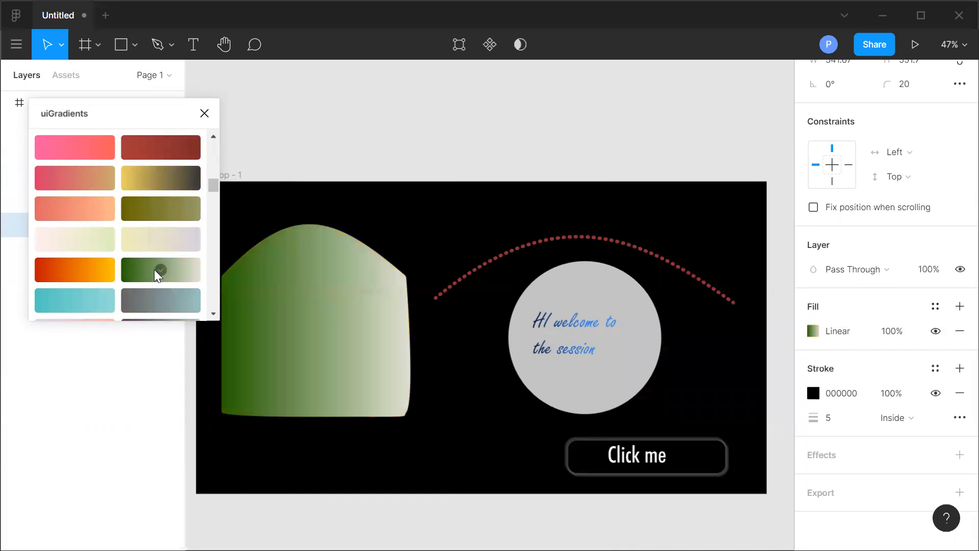
Apply a light-grey-to-navy gradient from uiGradients to the shape and close the plugin.
scroll(145, 239, down, 5)
scroll(141, 217, down, 5)
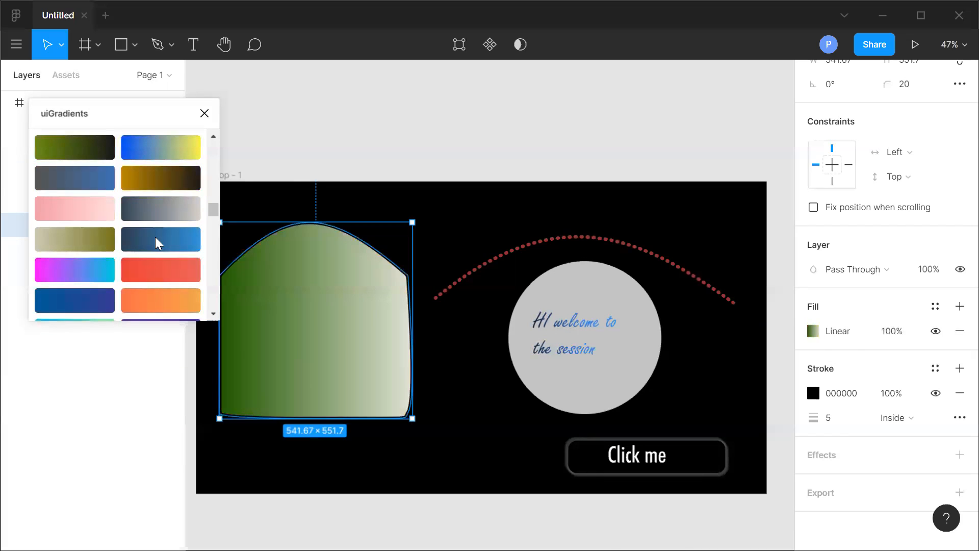
click(161, 237)
scroll(142, 240, down, 10)
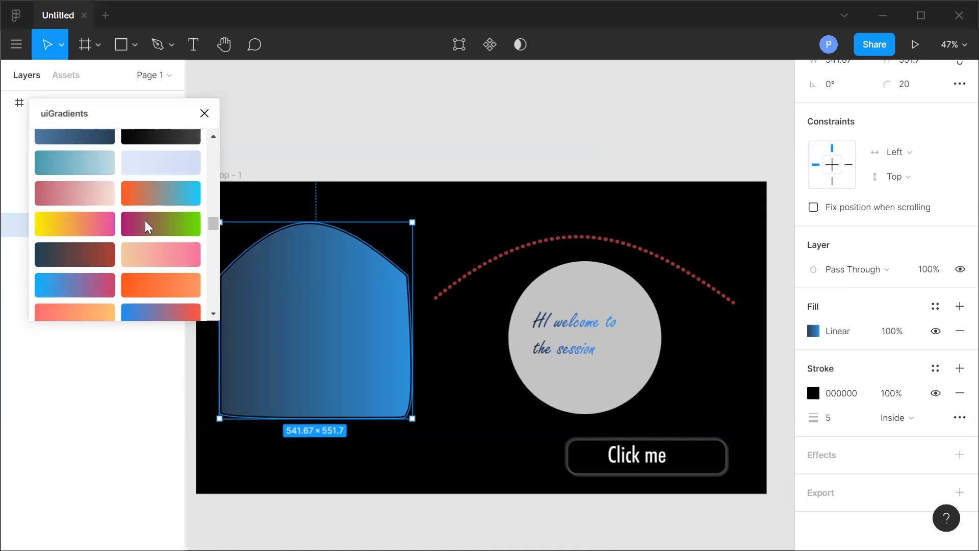
scroll(147, 236, down, 10)
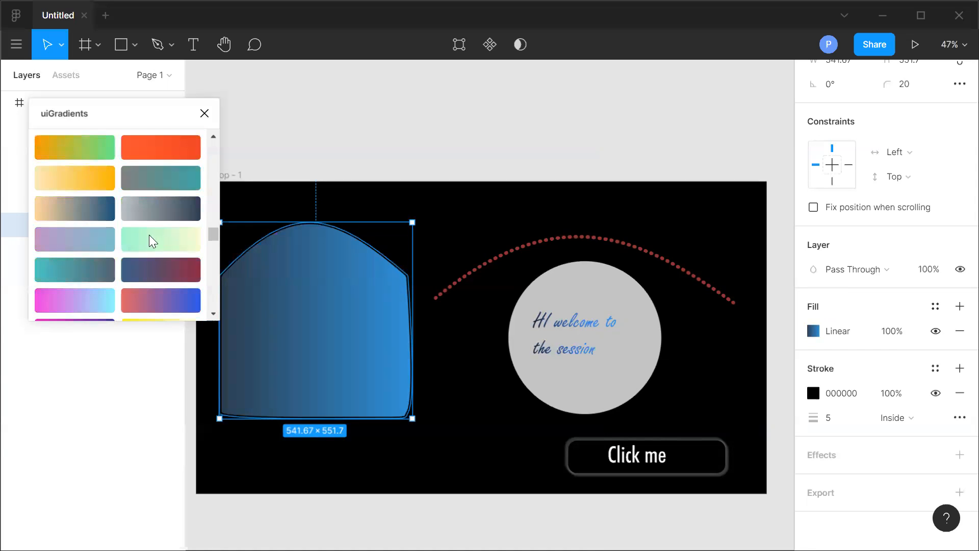
click(149, 213)
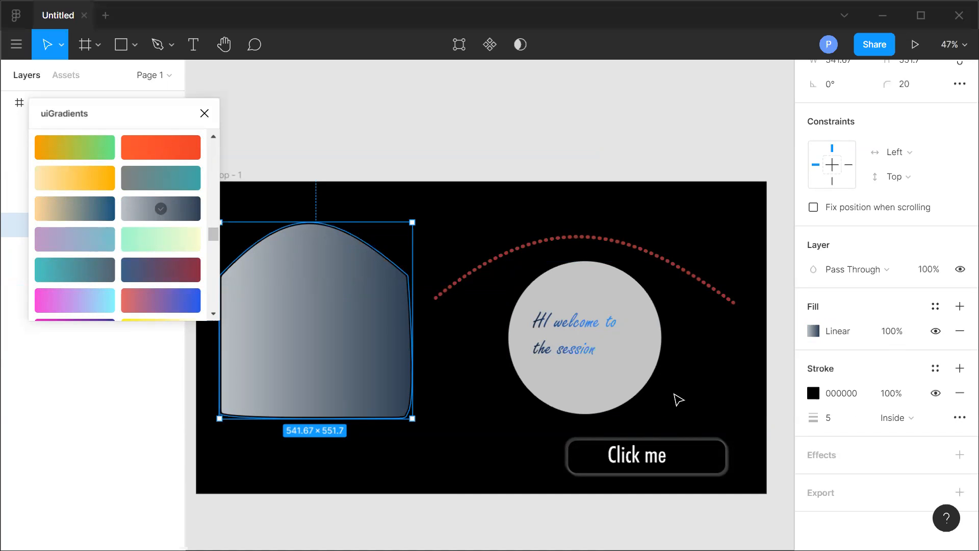
scroll(194, 248, down, 3)
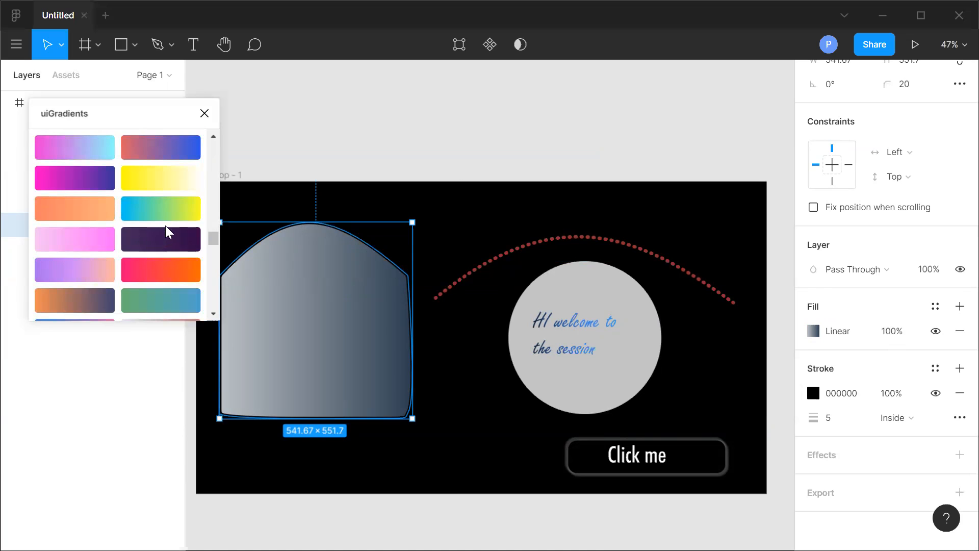
scroll(165, 230, down, 2)
click(204, 113)
Open the Feather Icons plugin, browse its icon library, and close it.
click(16, 43)
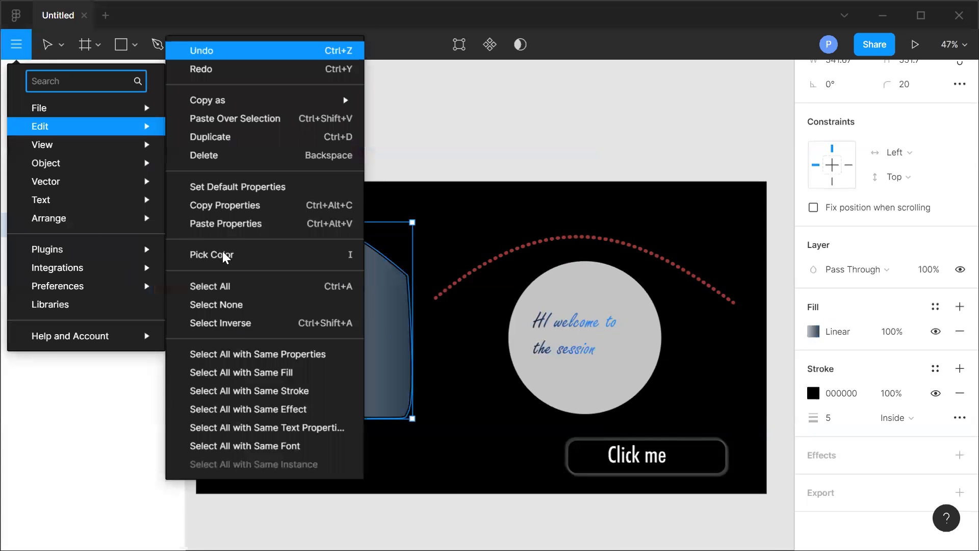
mouse_move(87, 250)
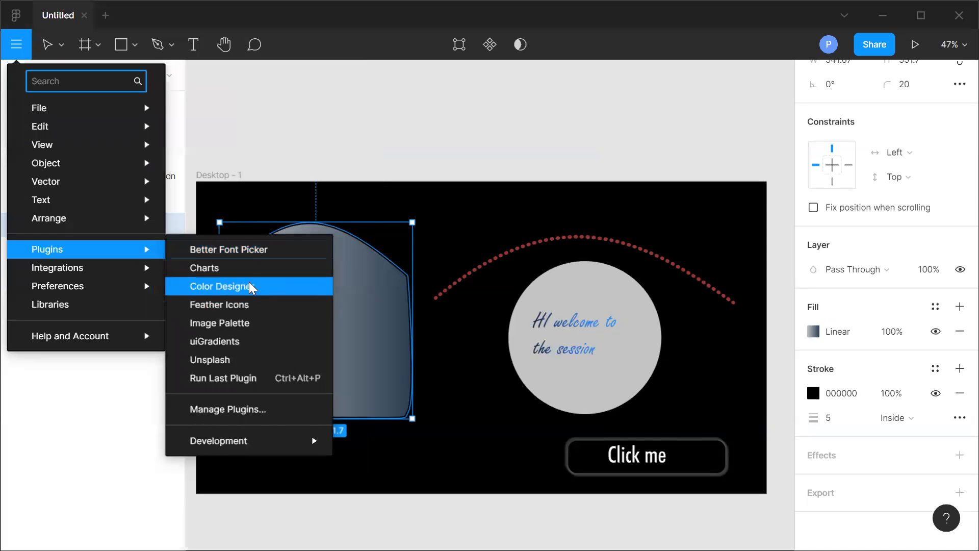
click(233, 305)
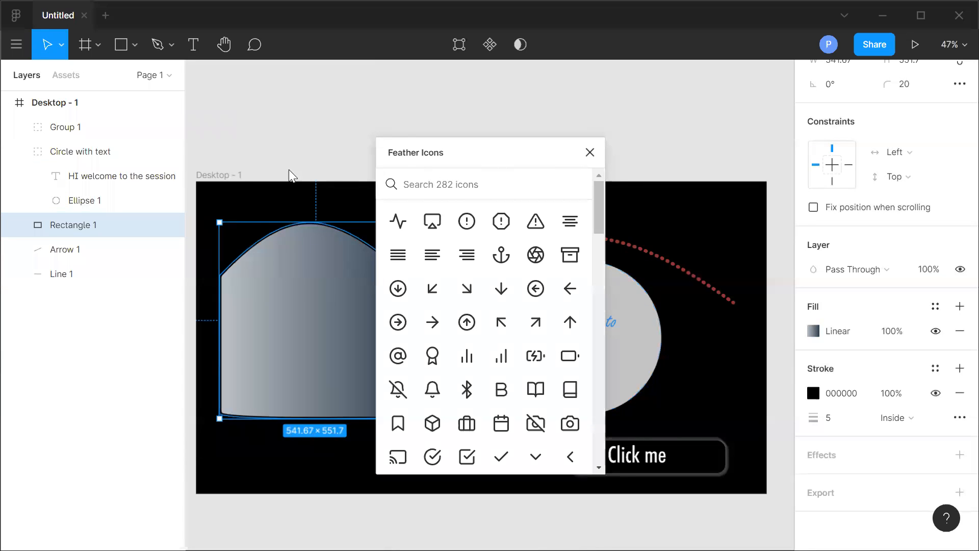
drag(513, 142, 415, 123)
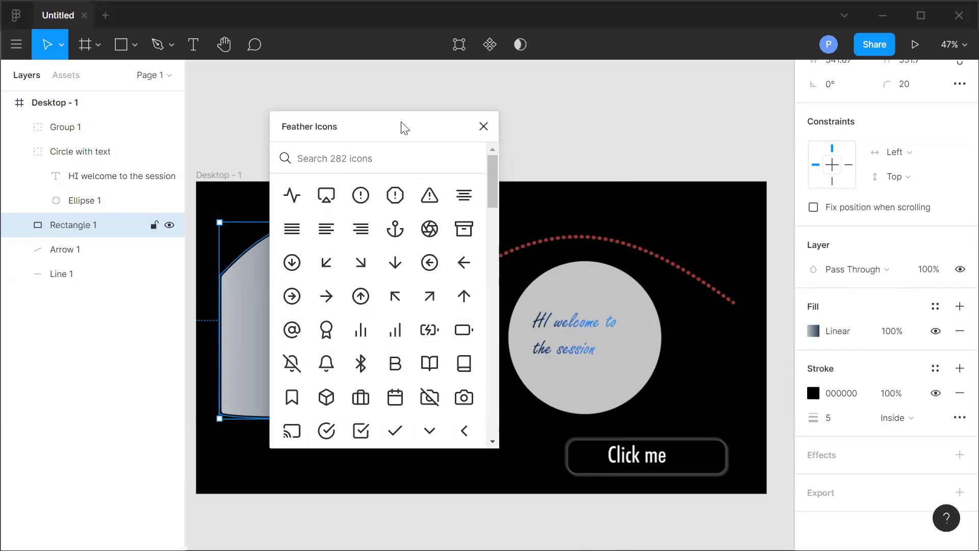
drag(405, 128, 278, 86)
scroll(301, 232, down, 2)
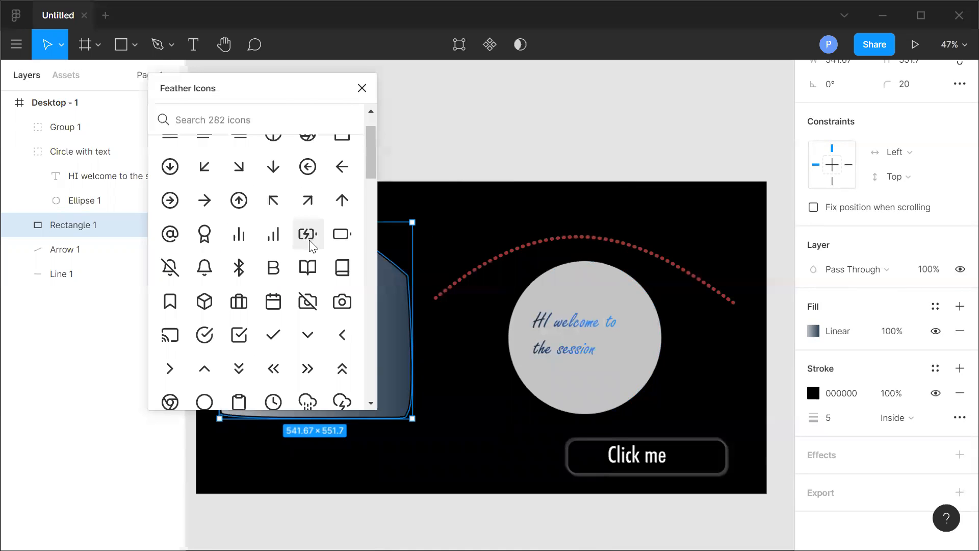
scroll(309, 240, down, 20)
scroll(318, 270, up, 10)
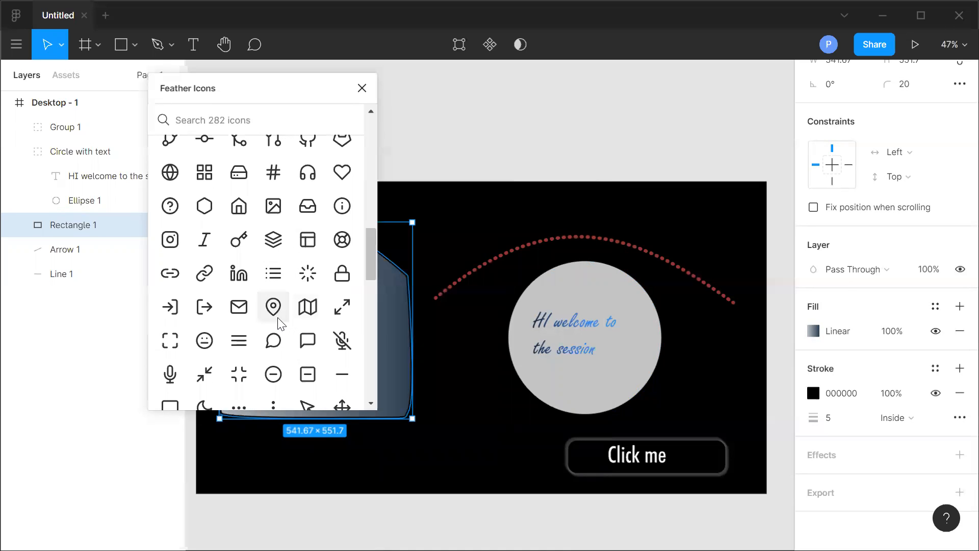
scroll(284, 320, up, 10)
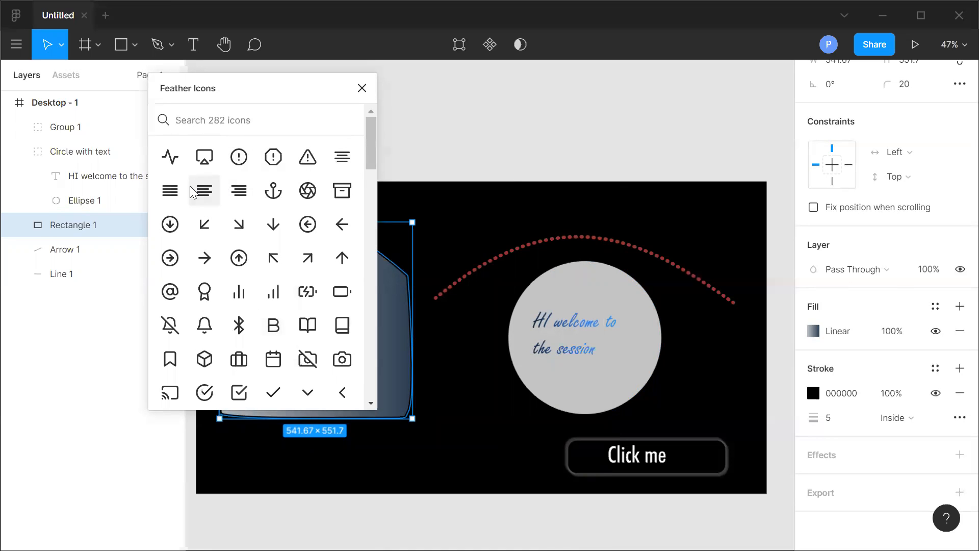
click(362, 88)
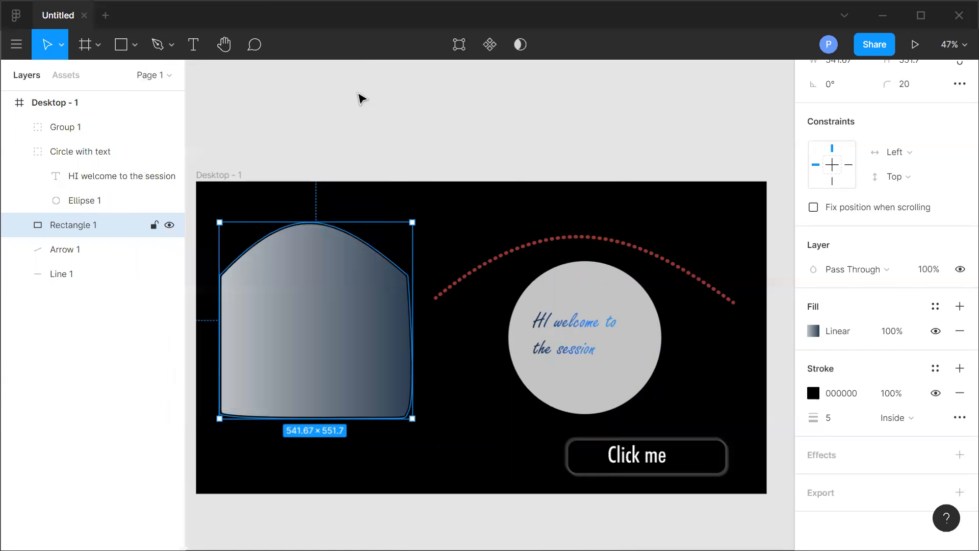
Open the Travellifica draft from recent files for reference, then return to the first design tab.
click(16, 15)
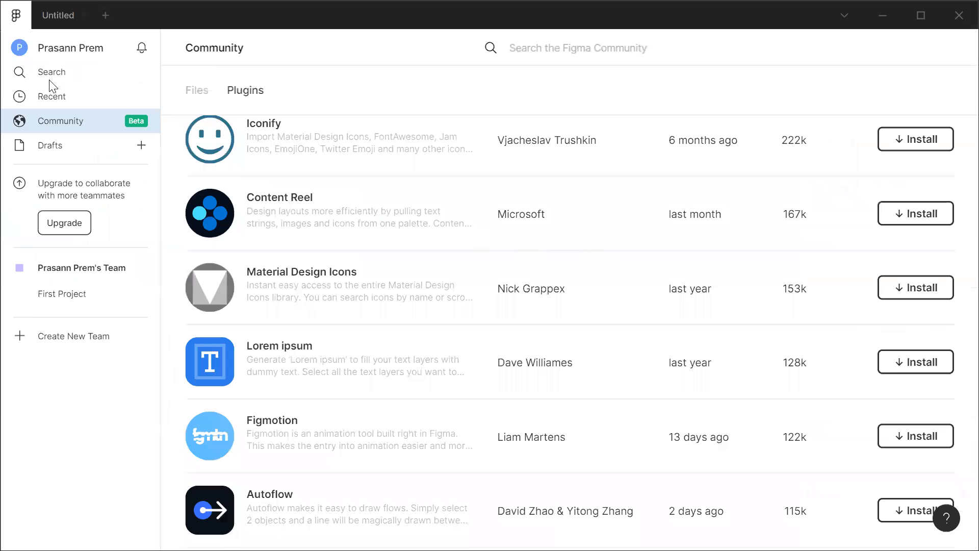
click(76, 72)
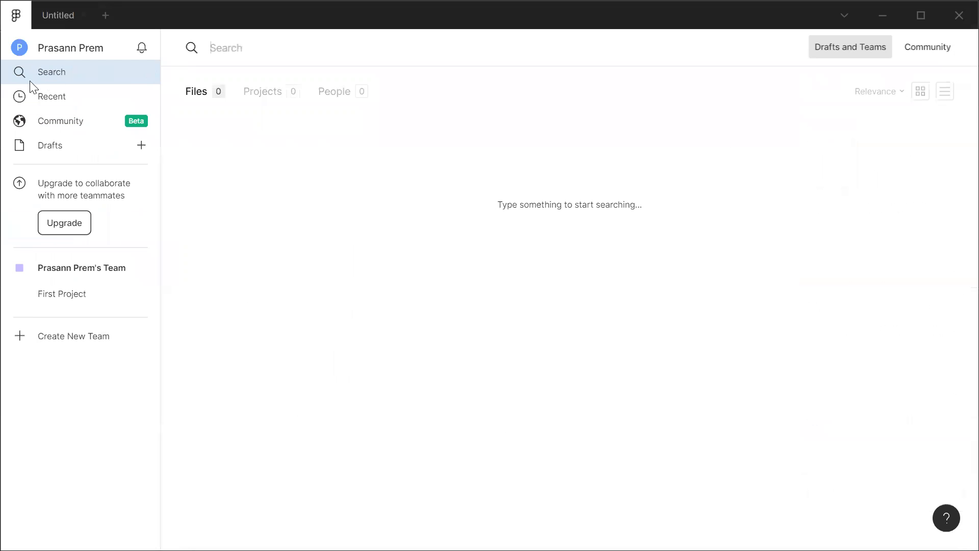
click(59, 96)
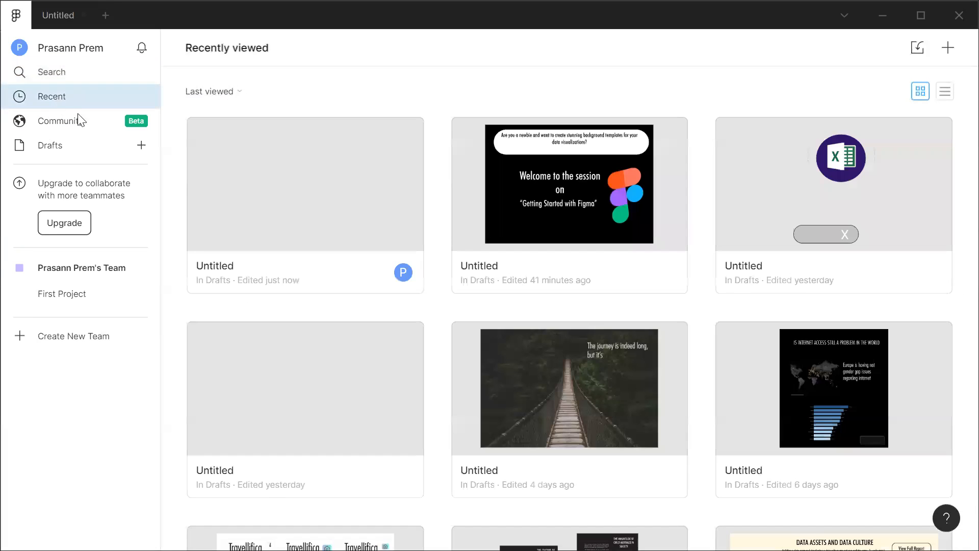
scroll(594, 296, down, 5)
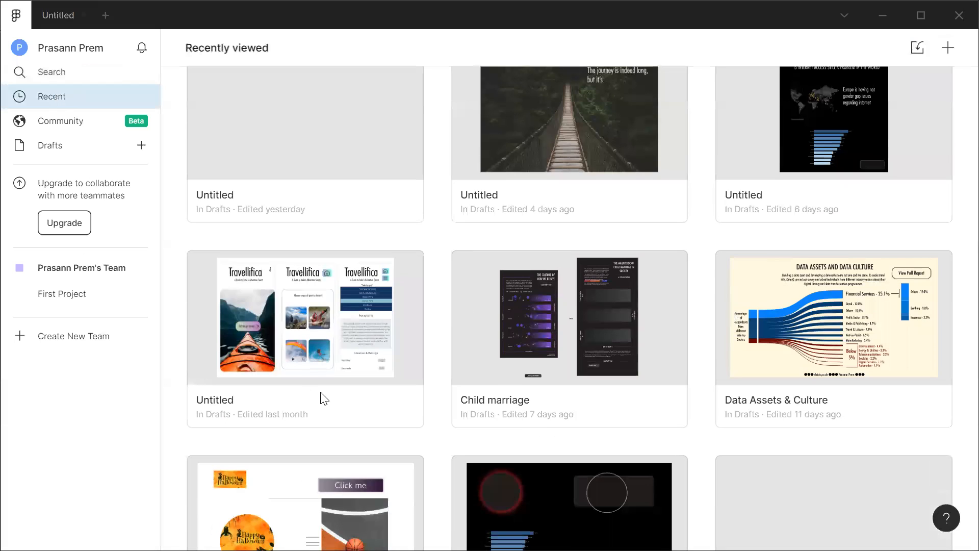
click(556, 212)
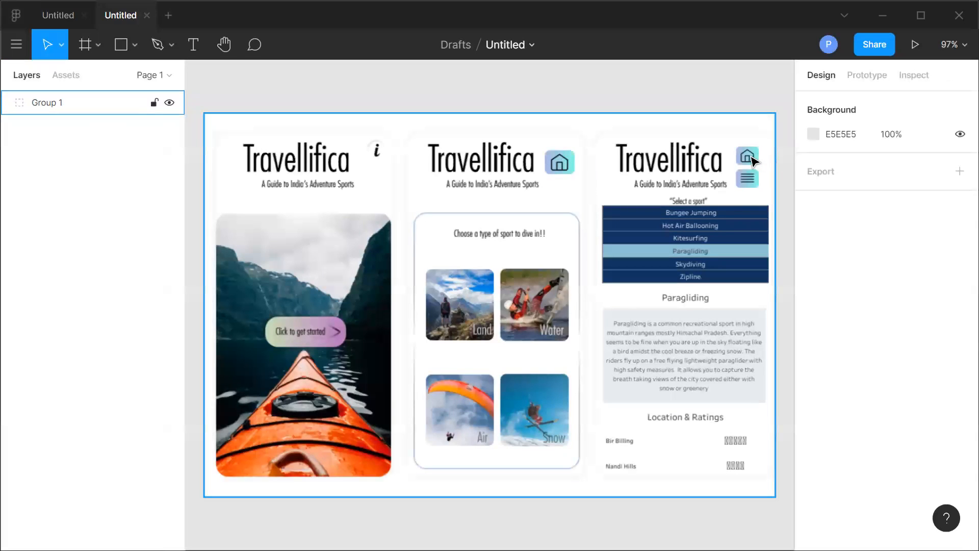
click(569, 173)
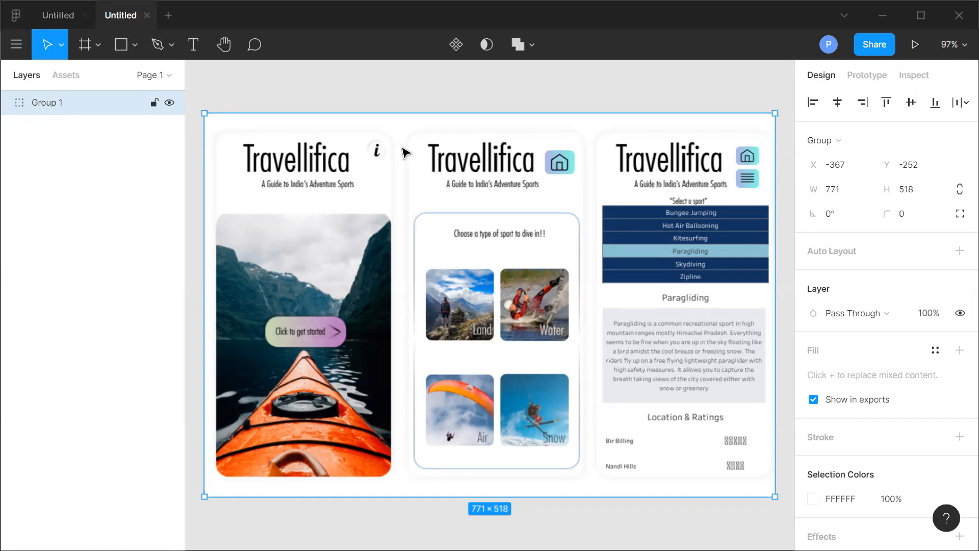
click(56, 12)
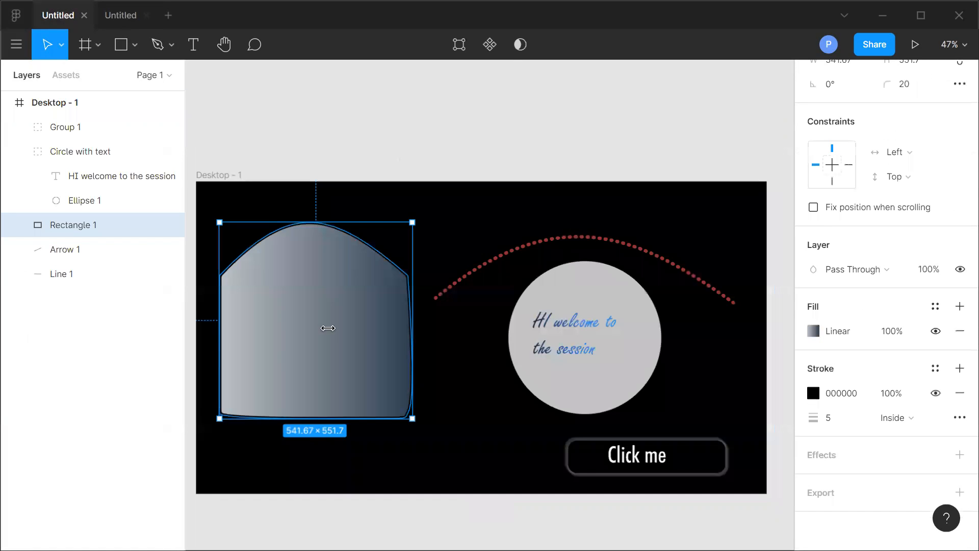
click(16, 45)
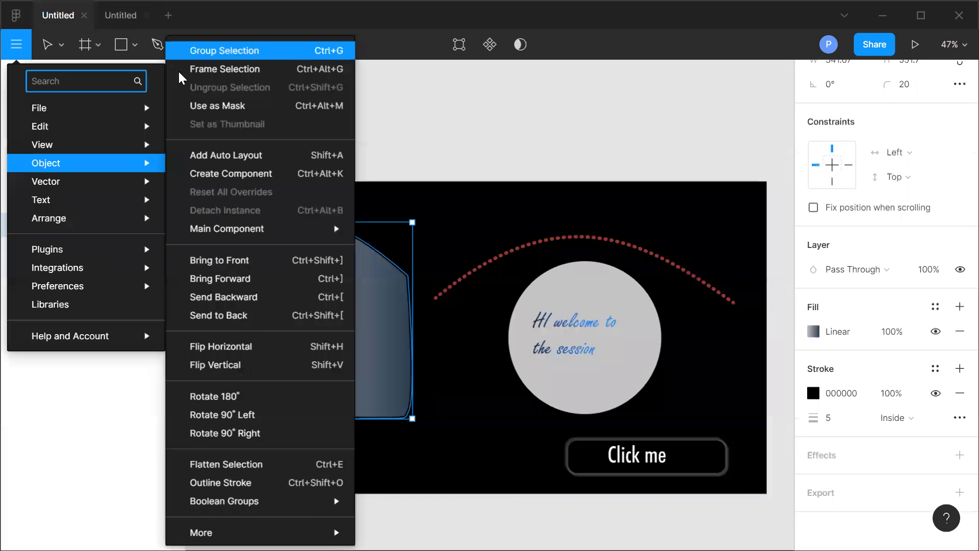
click(115, 12)
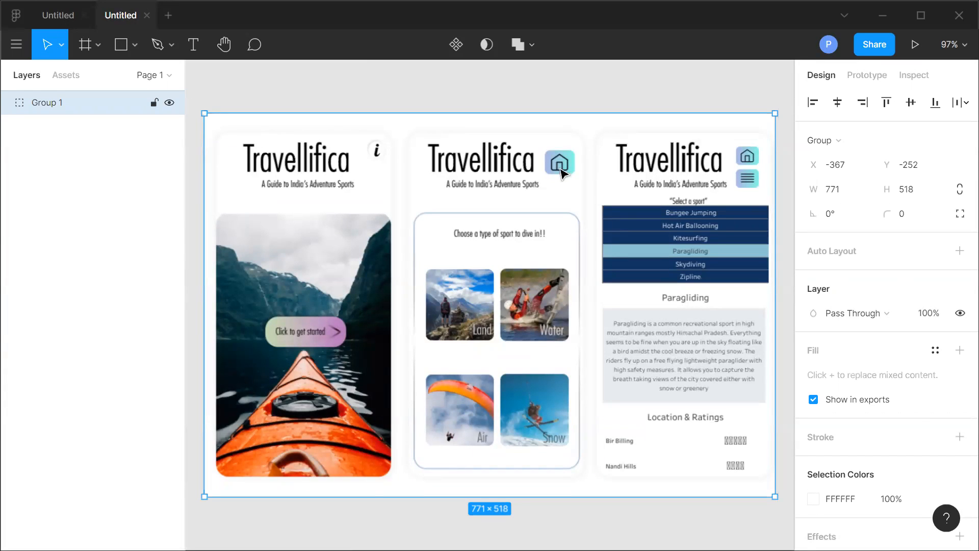
click(67, 16)
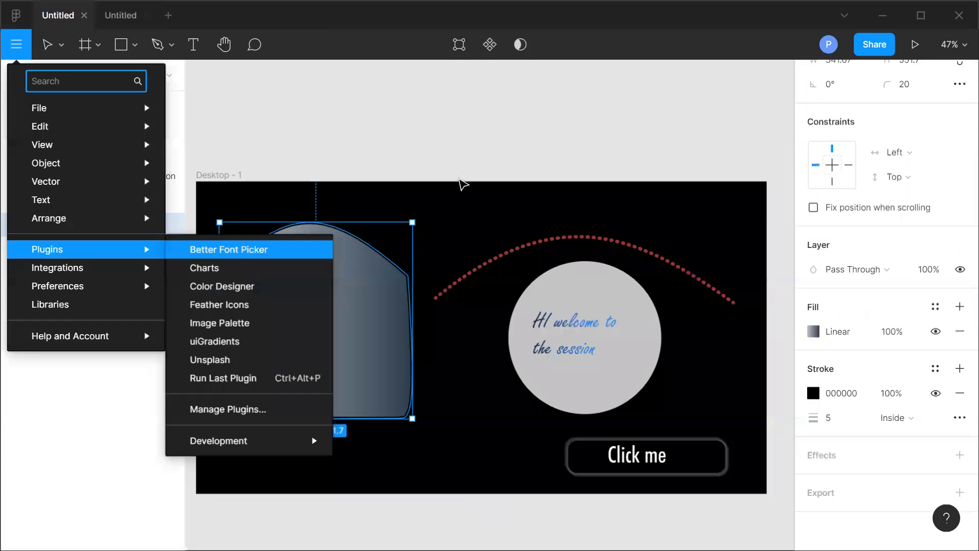
click(15, 17)
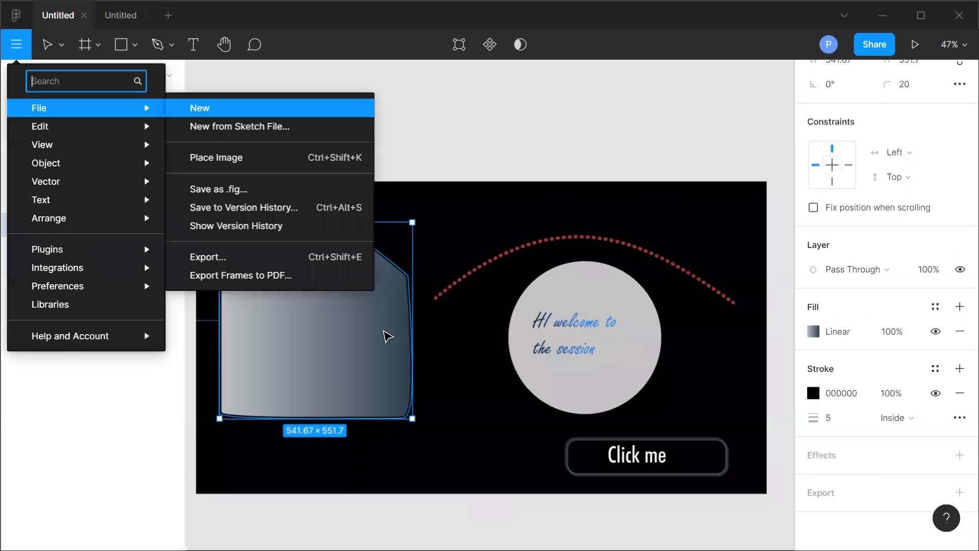
Replace the shape's linear gradient fill with an image fill using the 'download' Halloween picture from the Figma folder.
click(388, 337)
click(813, 335)
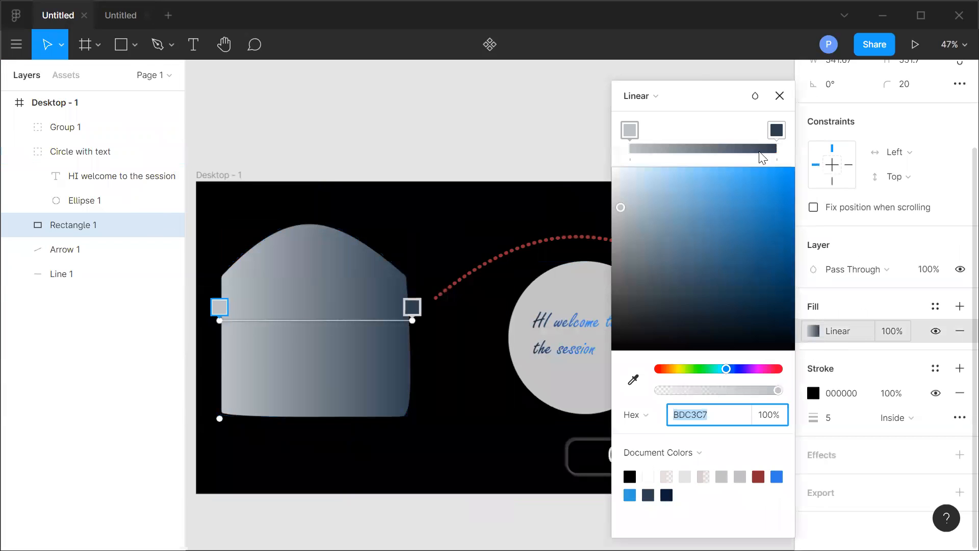
click(651, 98)
click(656, 166)
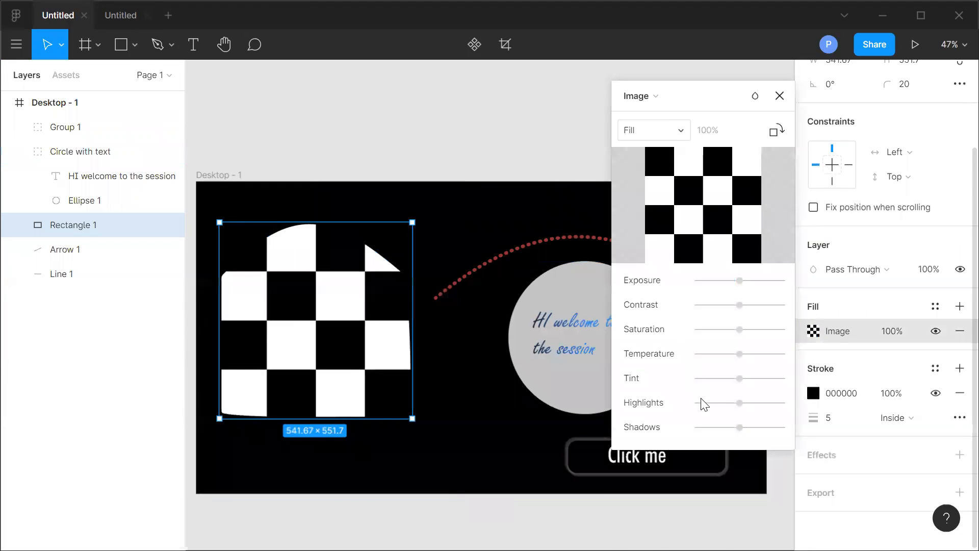
click(702, 206)
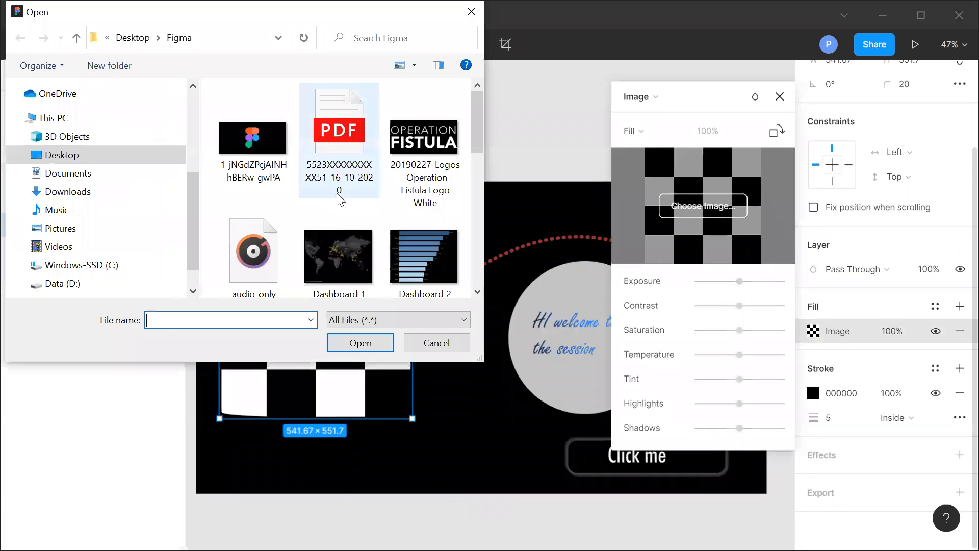
scroll(345, 205, down, 3)
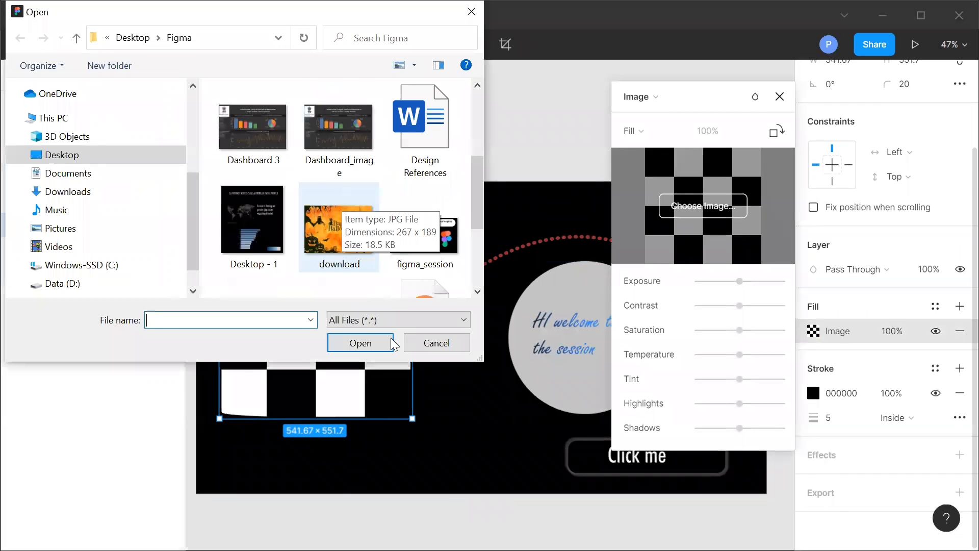
click(363, 342)
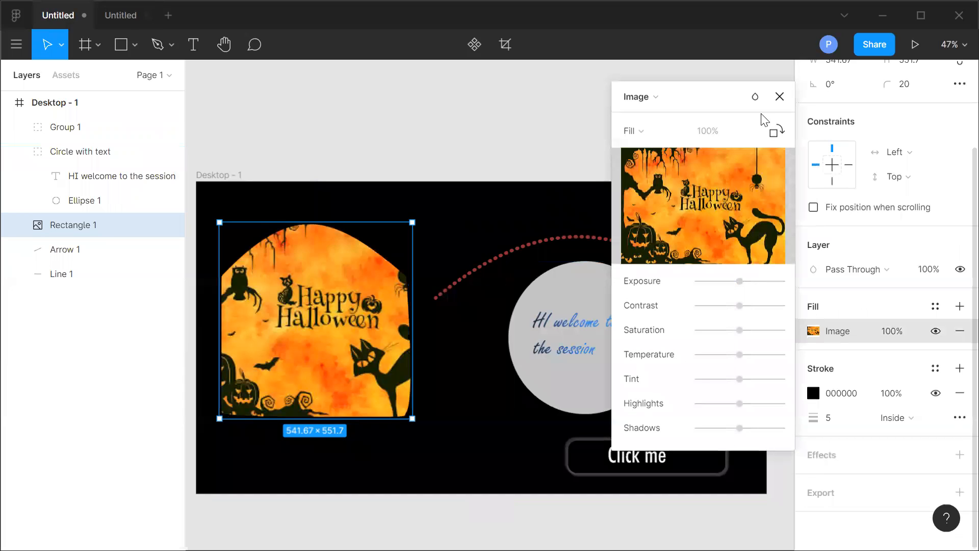
Run the Image Palette plugin on the image-filled shape to generate a colour palette beneath it.
click(17, 45)
mouse_move(102, 249)
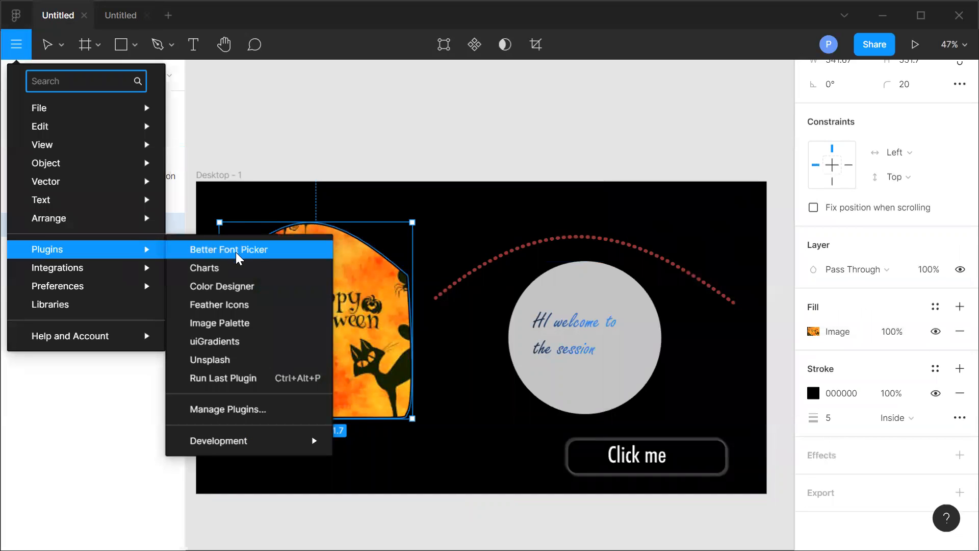
click(243, 323)
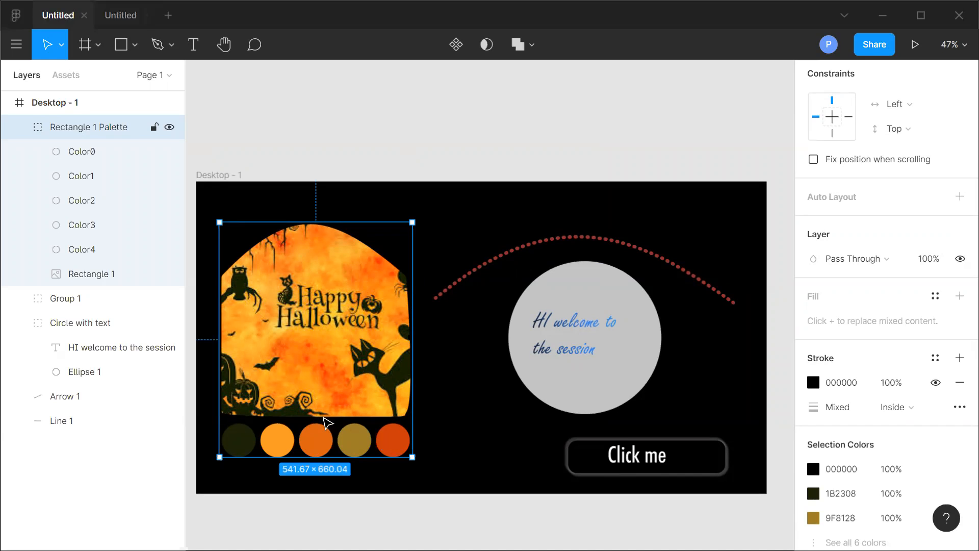
Open the Unsplash plugin, search it for sports photos, browse the results, and close it.
click(23, 41)
mouse_move(75, 116)
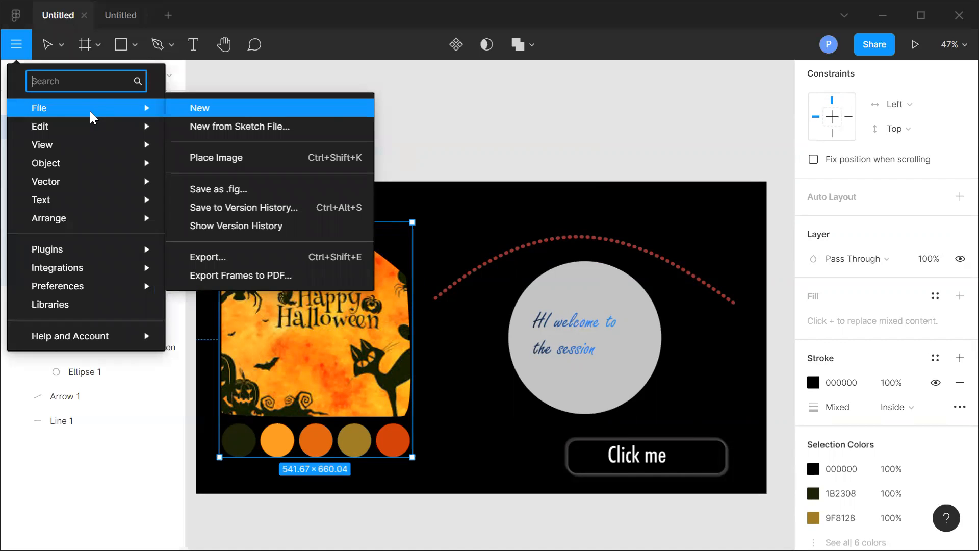
mouse_move(133, 259)
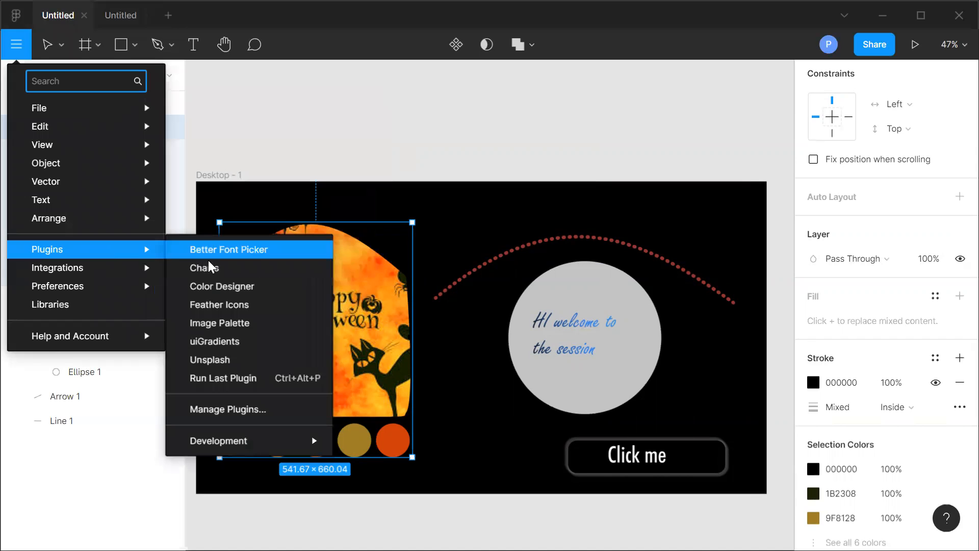
click(231, 360)
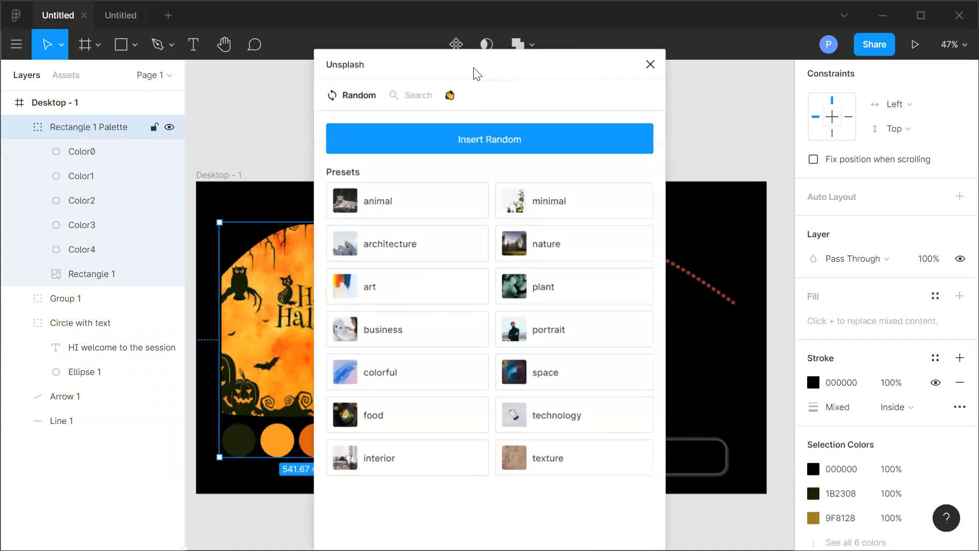
drag(347, 72, 295, 47)
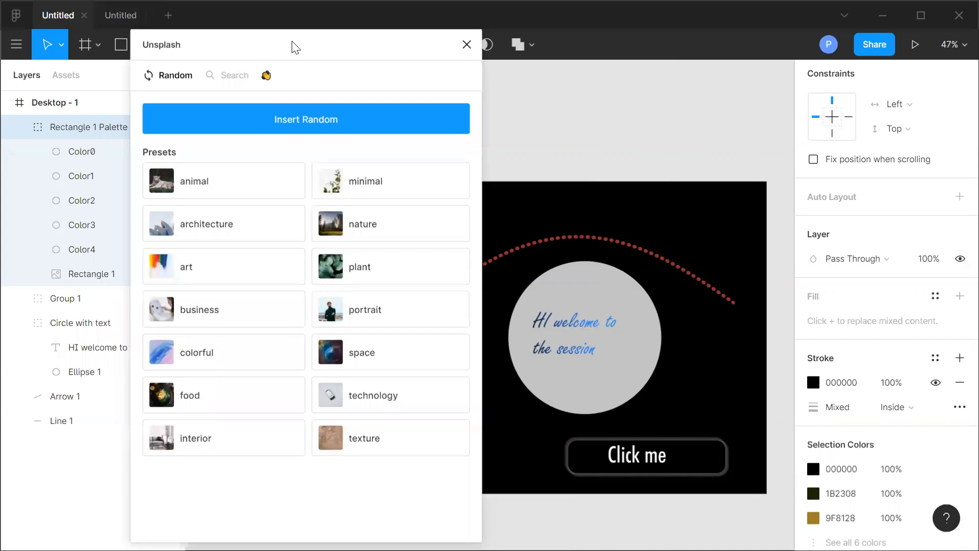
click(218, 77)
click(197, 117)
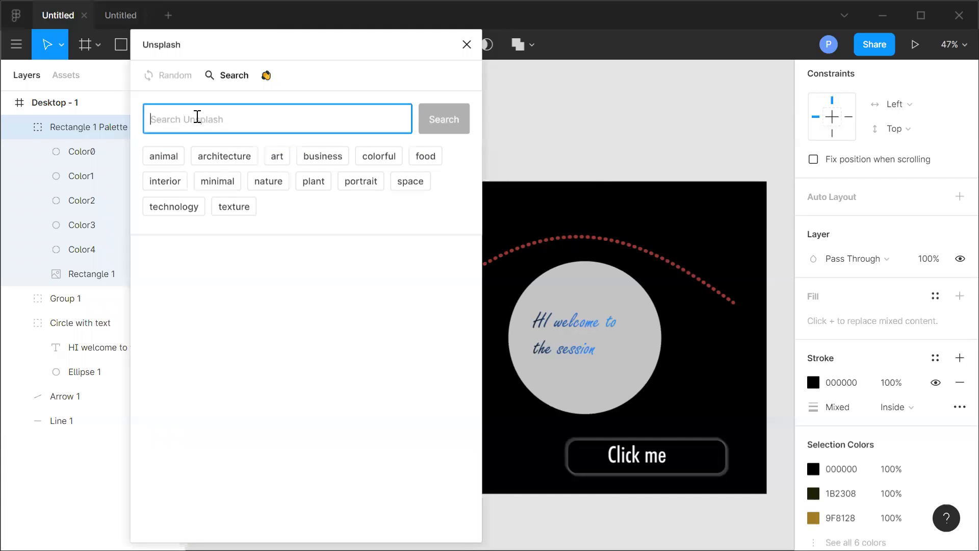
text(sports)
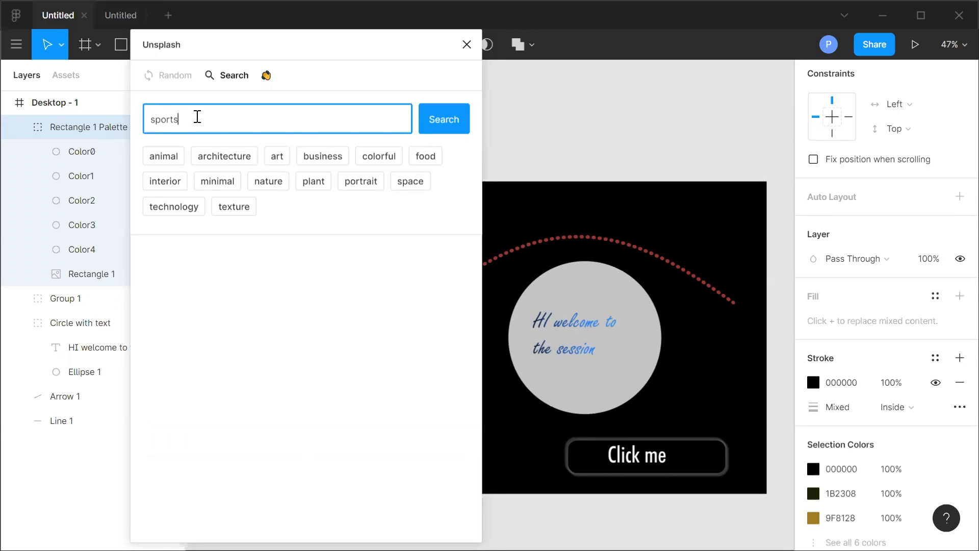
key(Return)
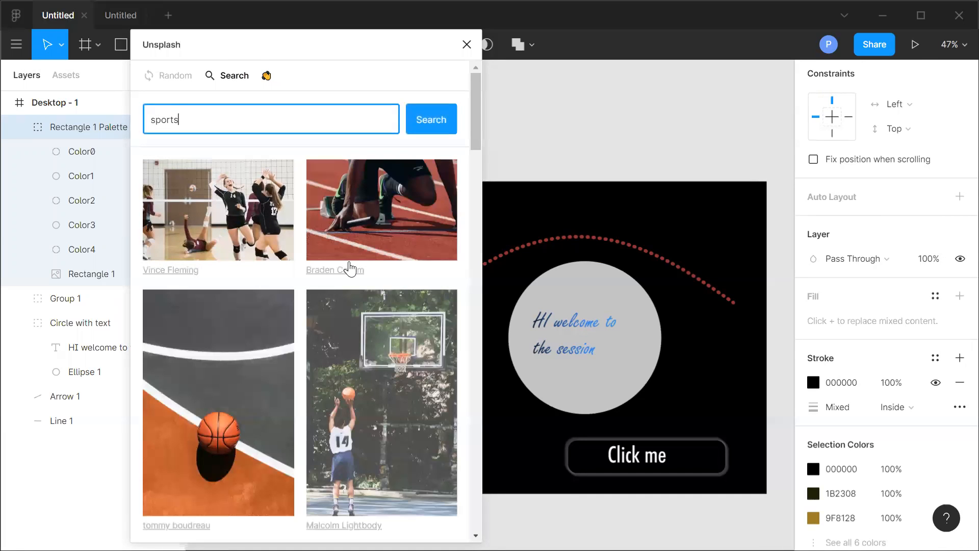
scroll(348, 269, down, 10)
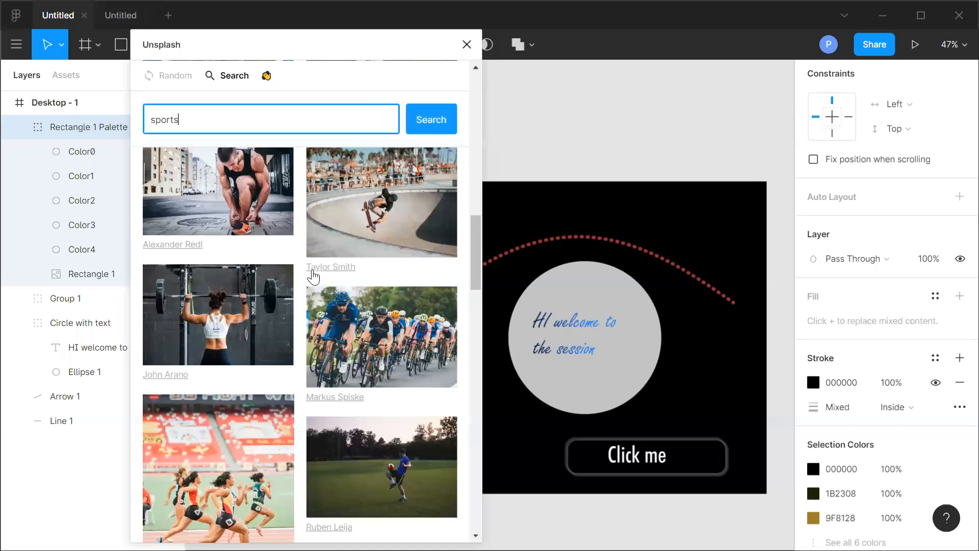
scroll(308, 280, down, 5)
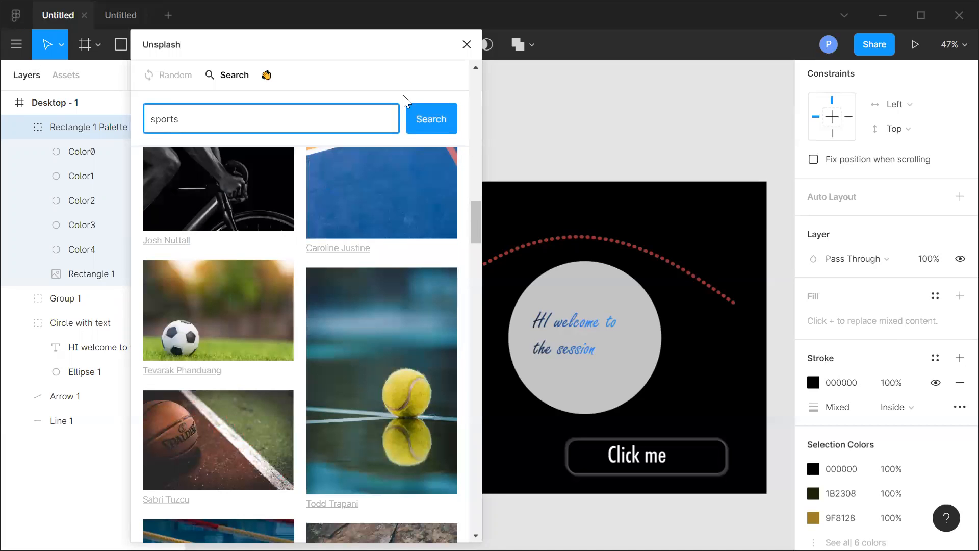
click(466, 44)
click(121, 20)
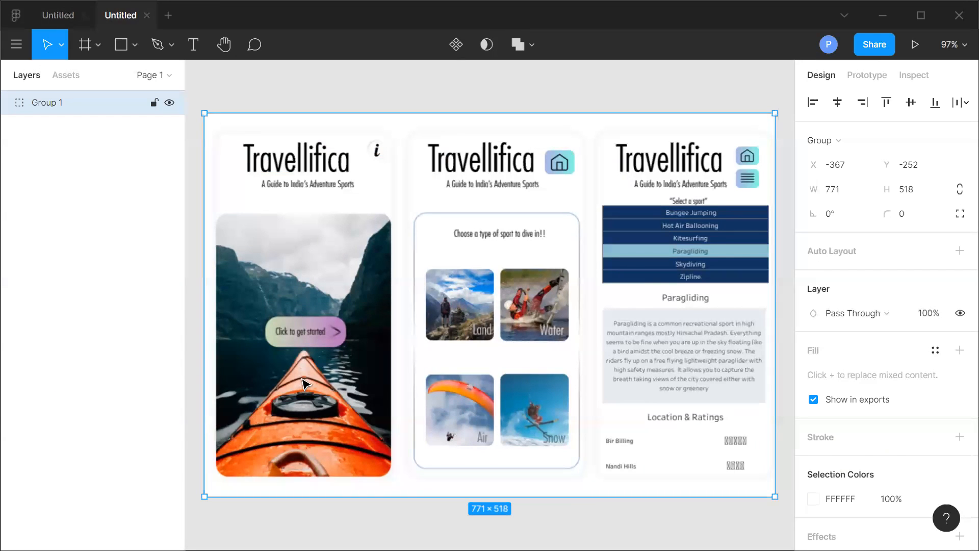
click(53, 9)
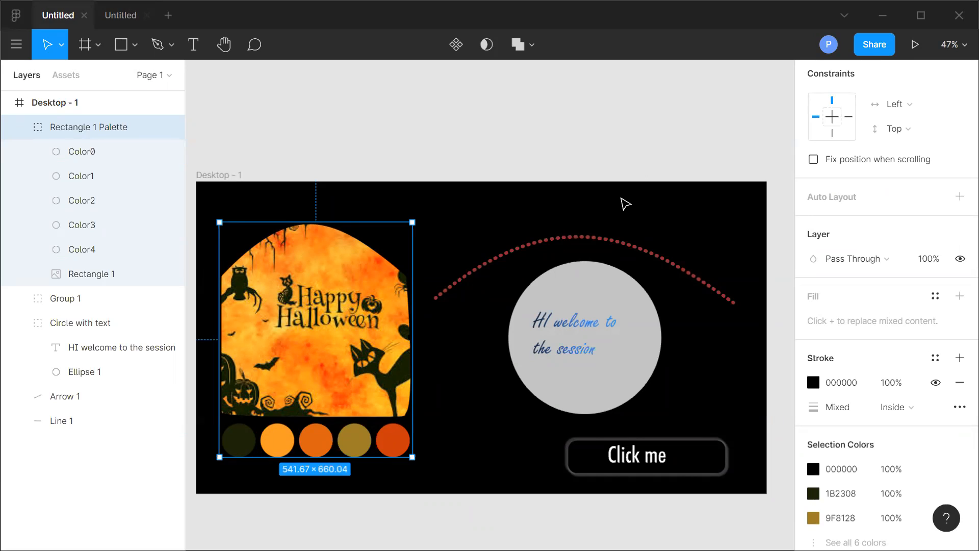
click(19, 127)
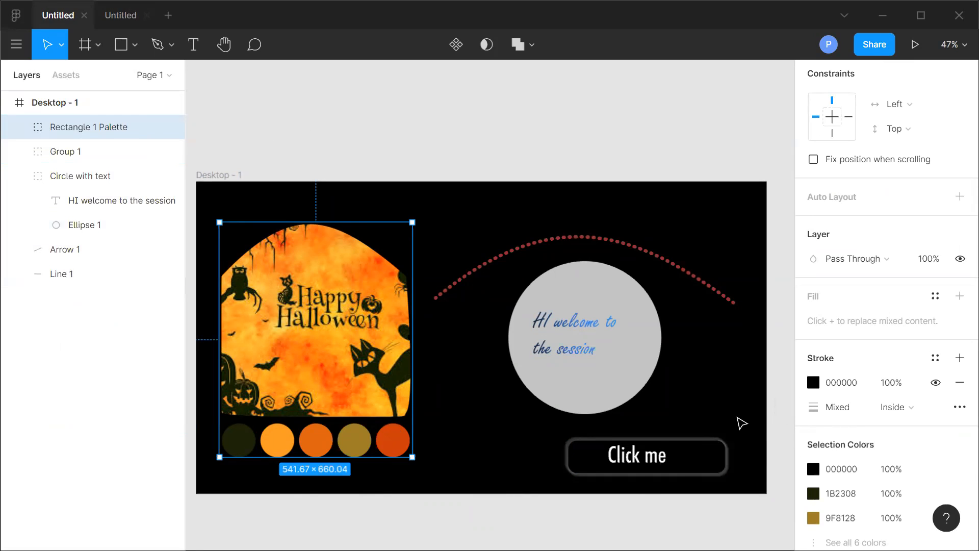
Open a new design file in a new tab and add a Desktop preset frame.
click(169, 14)
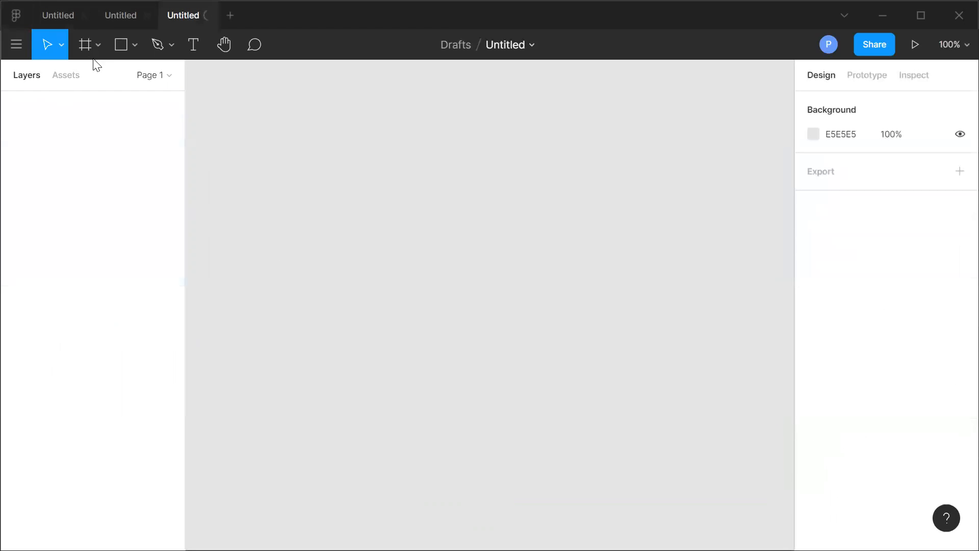
click(98, 44)
click(83, 80)
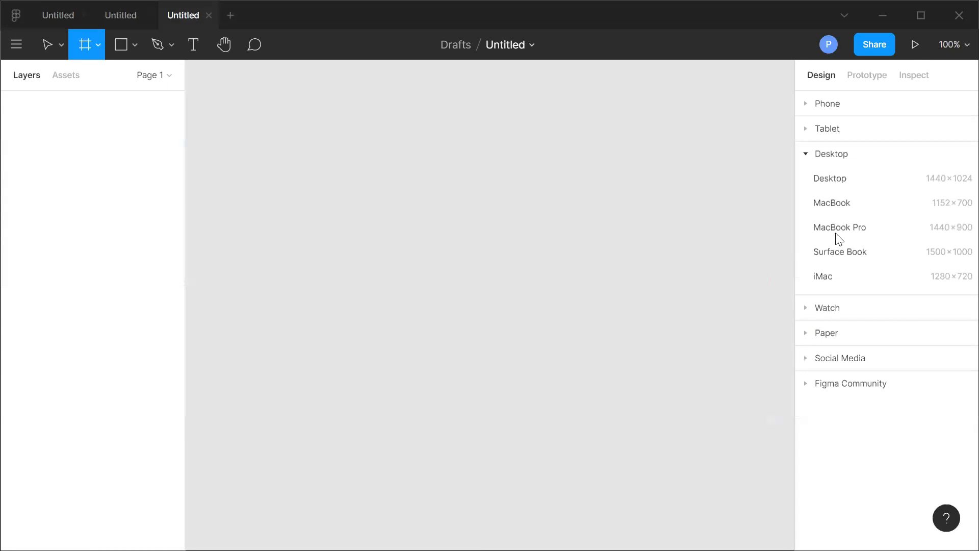
click(845, 185)
Resize the frame to 1604 wide by 878 high and zoom to fit it.
click(832, 188)
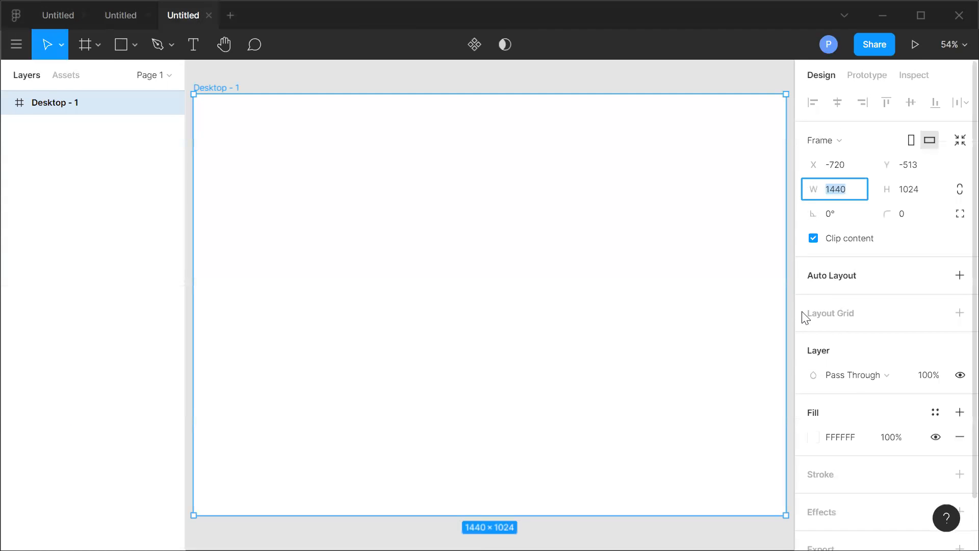
text(16)
text(4)
click(917, 190)
text(7)
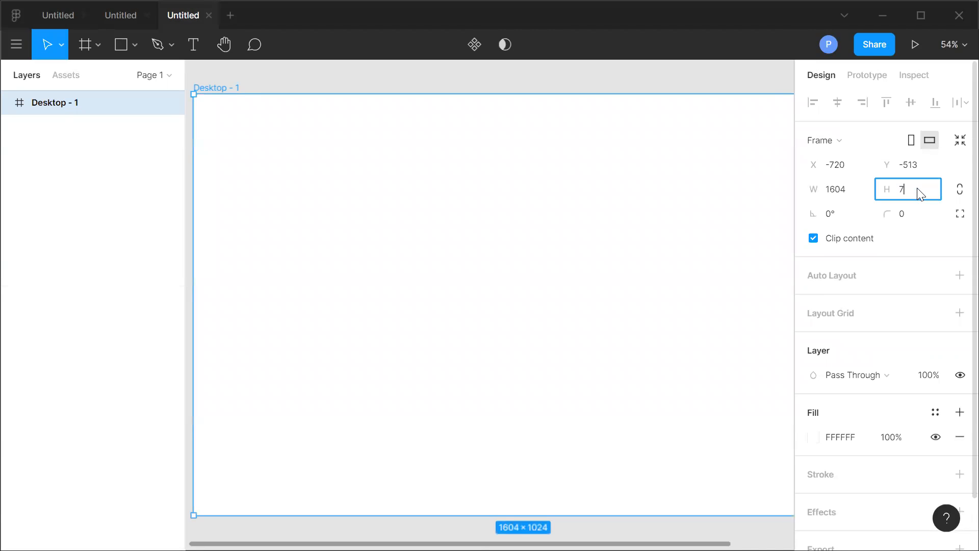
text(878)
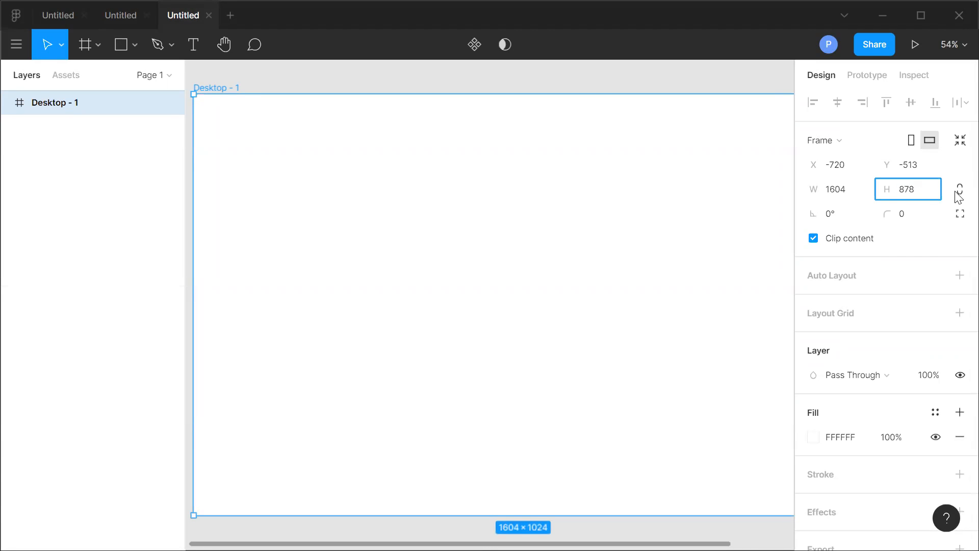
key(Return)
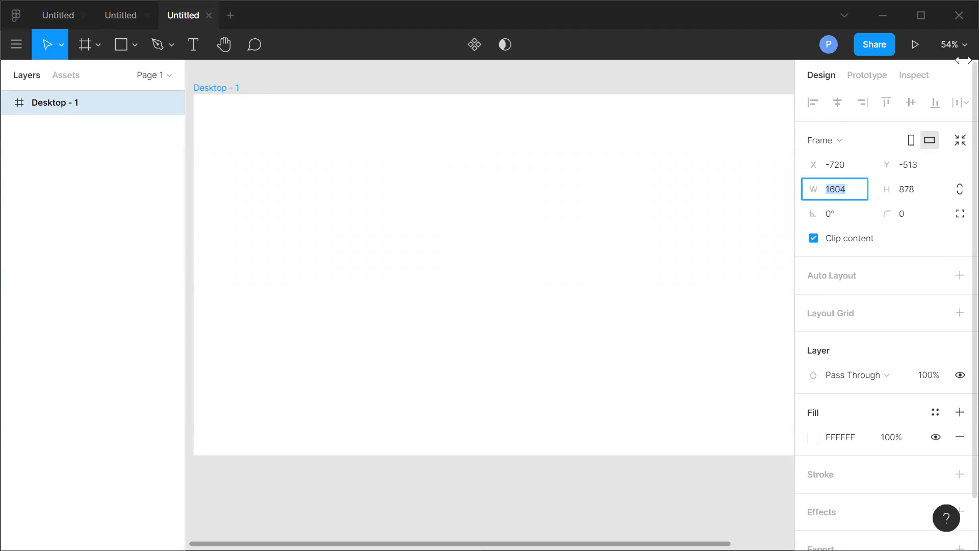
click(954, 46)
click(860, 158)
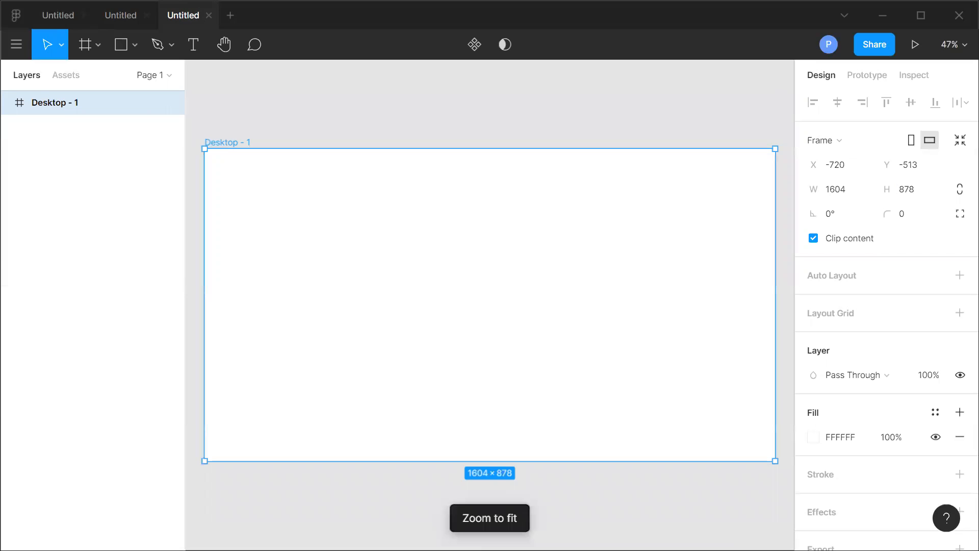
Switch to Tableau and open the Dashboard 1 sheet.
click(885, 20)
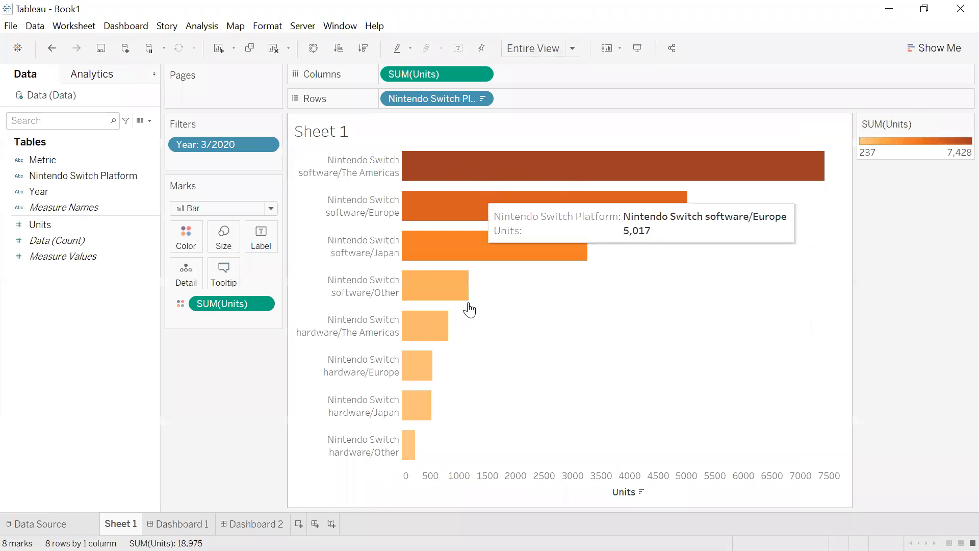
mouse_move(553, 244)
mouse_move(567, 217)
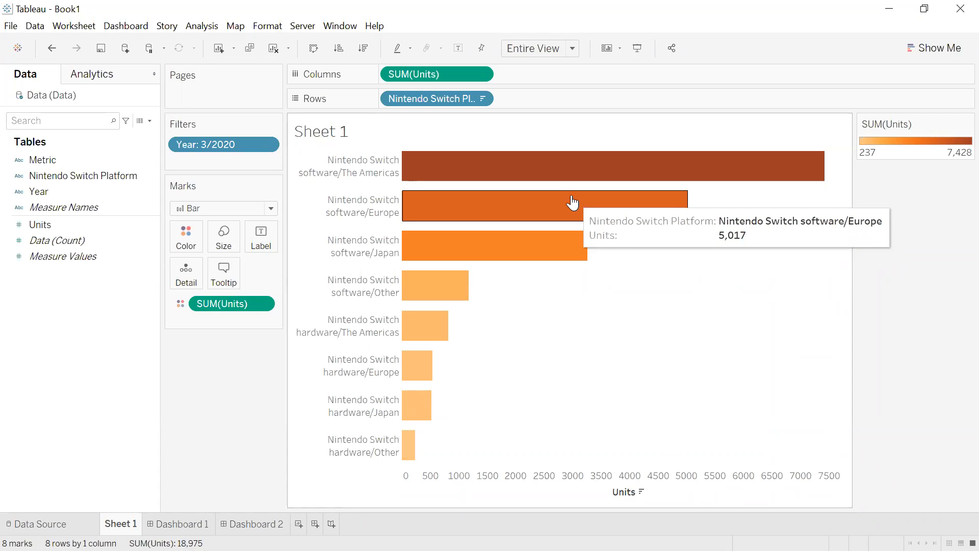
mouse_move(462, 167)
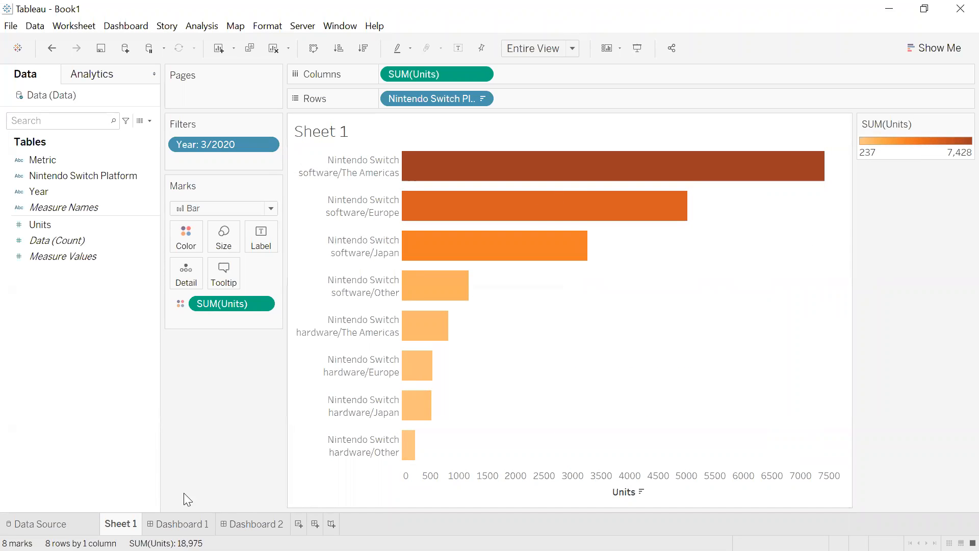
click(161, 524)
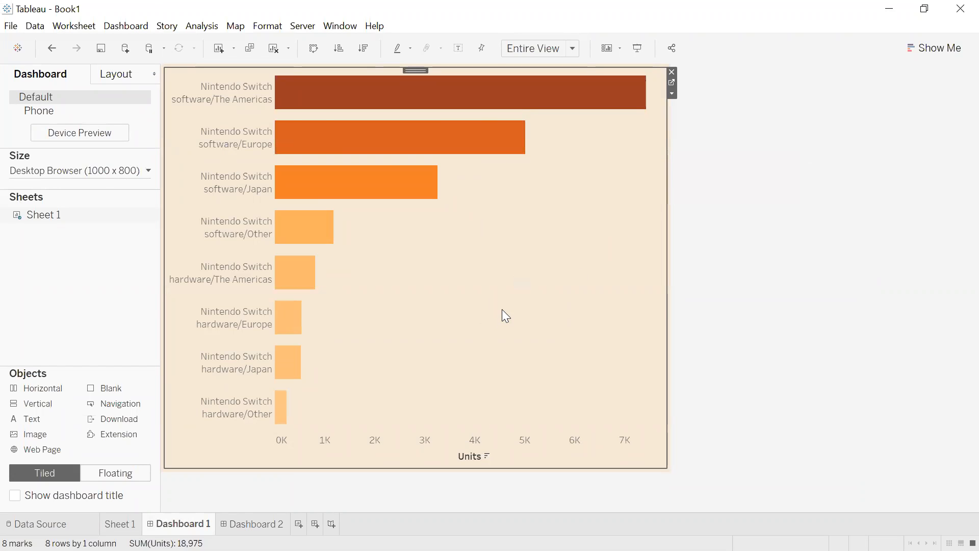
Export the dashboard as an image named Dashboard 1 to the Desktop.
click(136, 25)
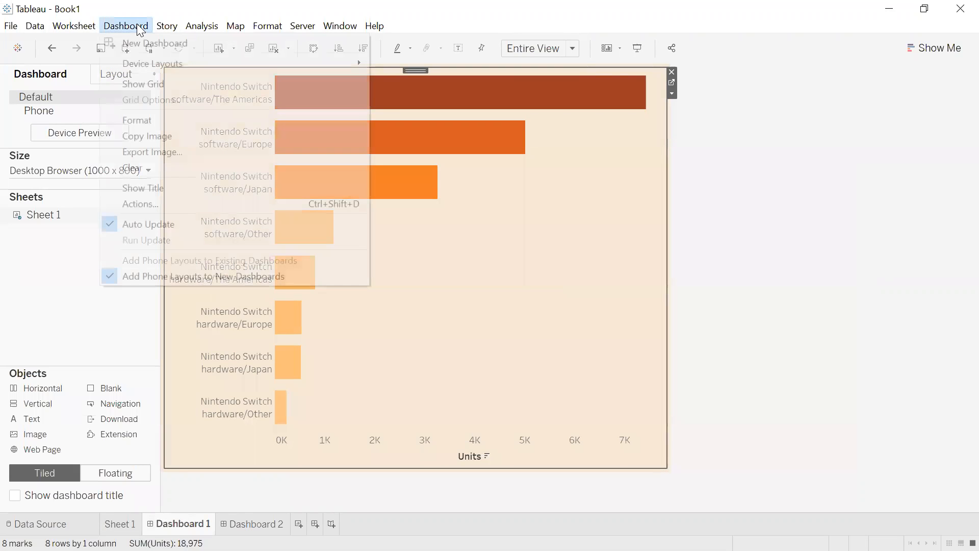
mouse_move(66, 32)
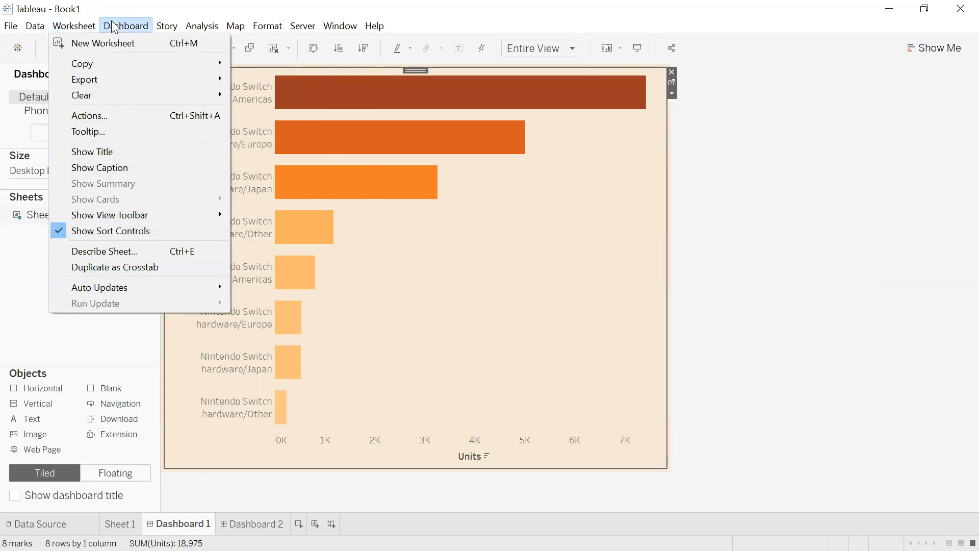
mouse_move(122, 26)
click(153, 152)
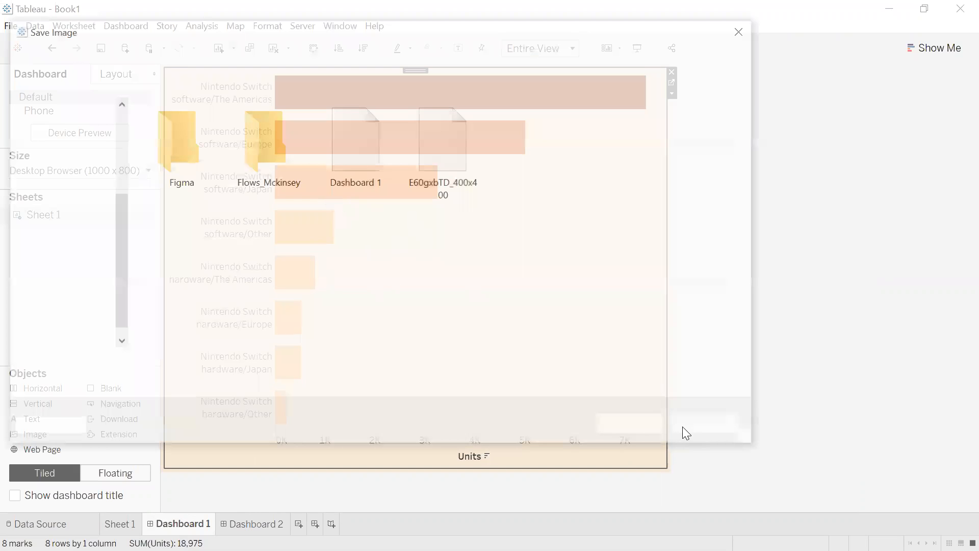
click(704, 426)
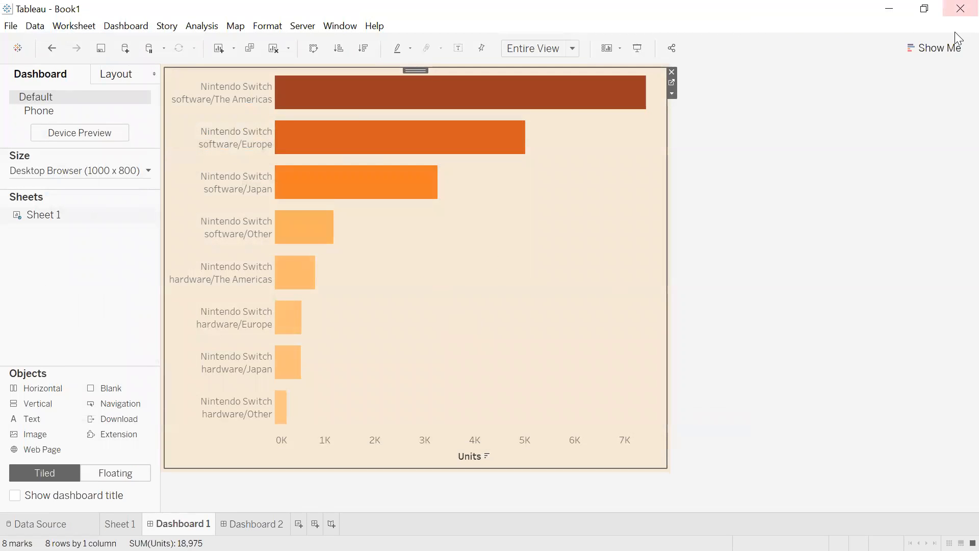
Return to Figma and fill the rectangle inside the frame with the exported Dashboard 1 image.
click(889, 8)
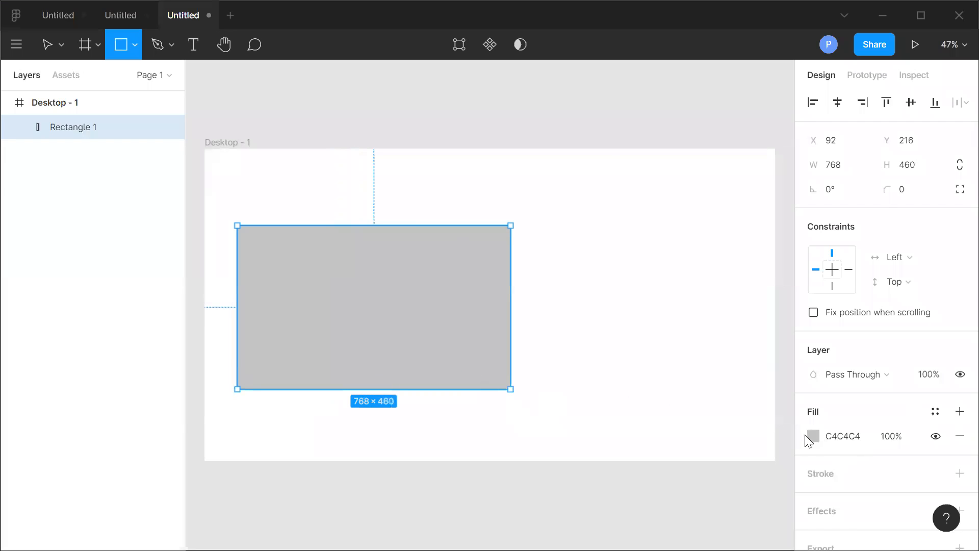
click(813, 436)
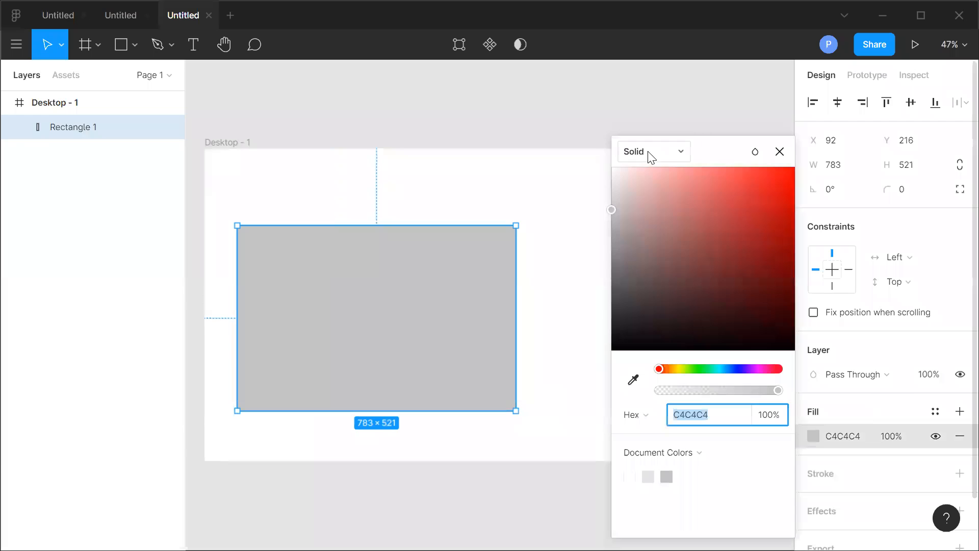
click(651, 156)
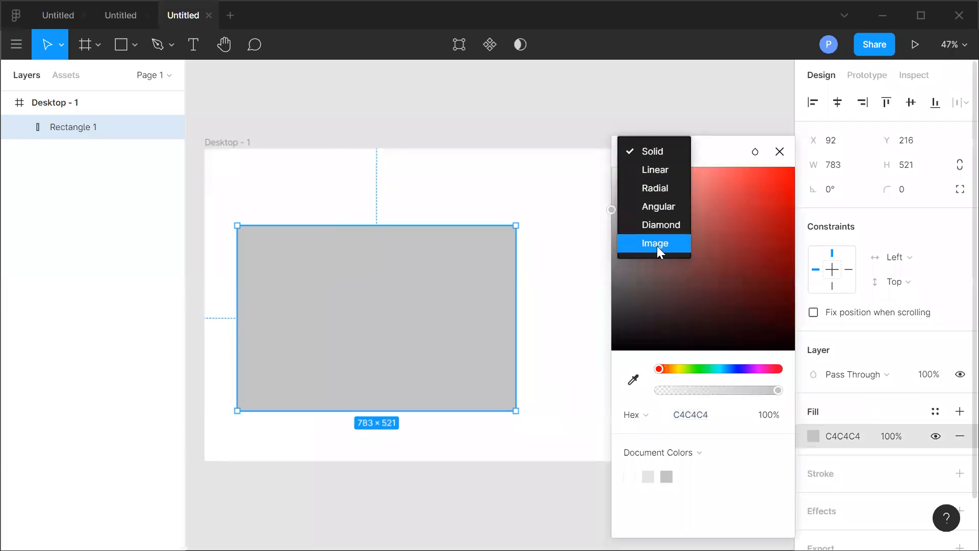
click(659, 243)
click(703, 260)
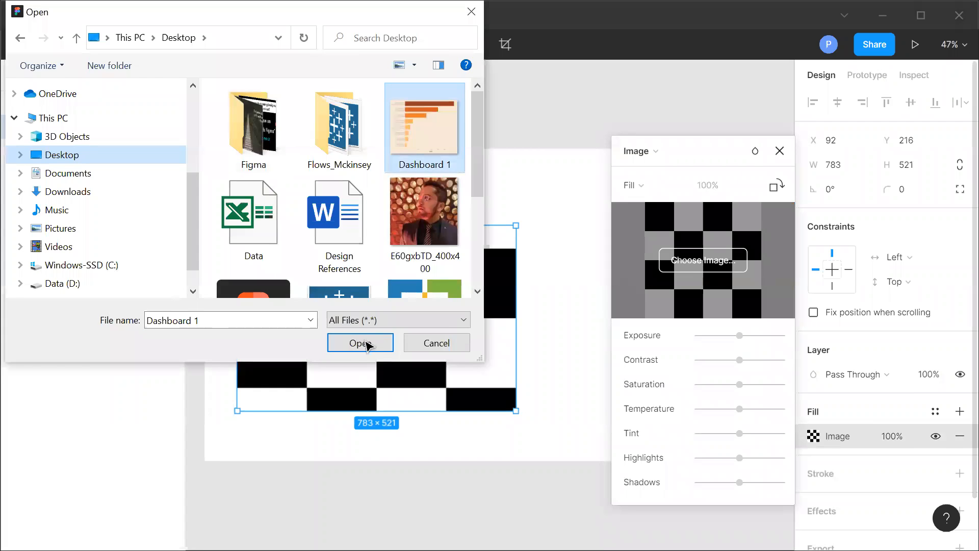
click(359, 342)
Set the image fill to Fit and enlarge the rectangle to about 895 × 636.
click(651, 185)
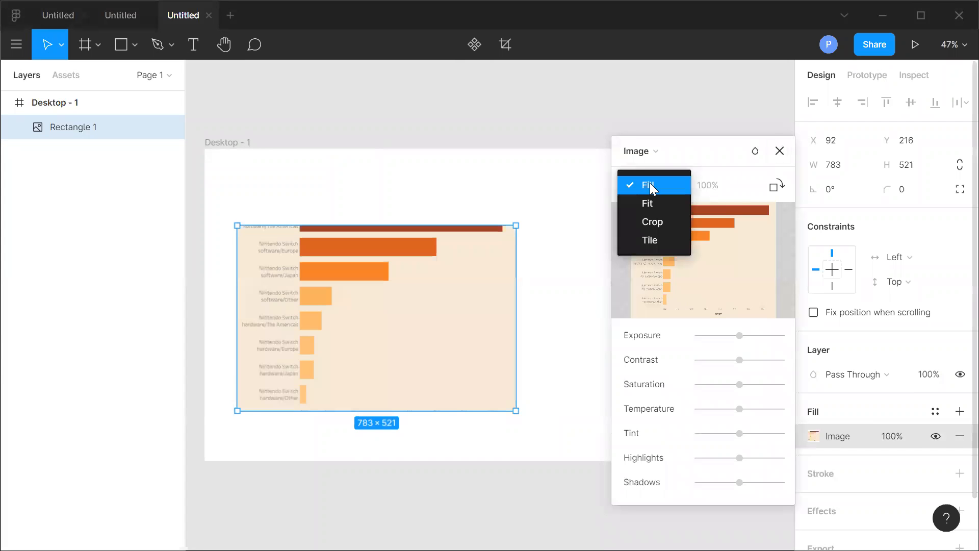
click(657, 208)
click(779, 150)
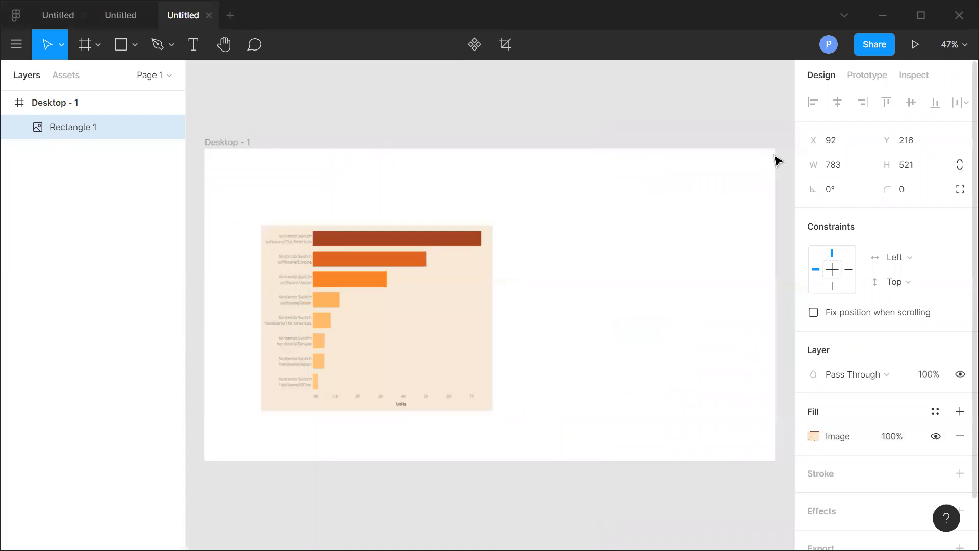
drag(513, 409, 537, 433)
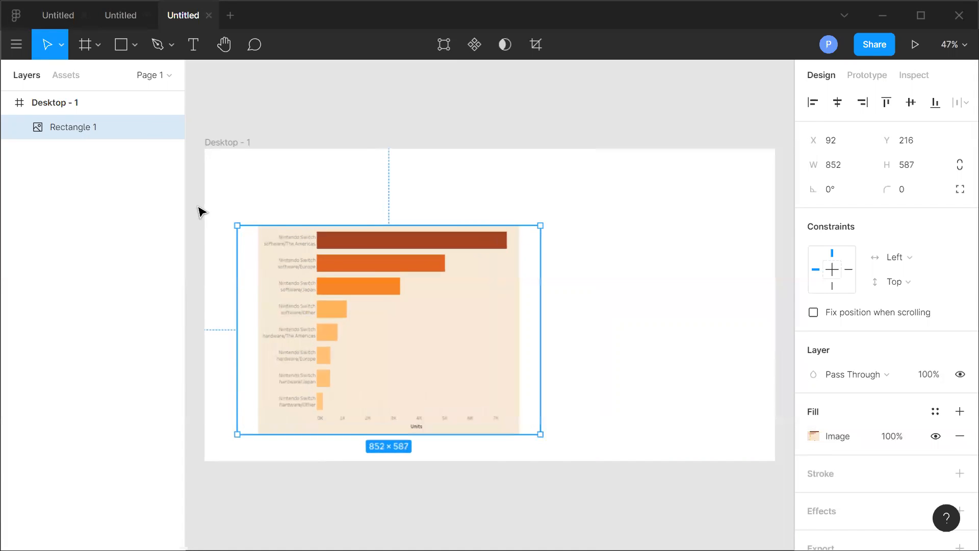
drag(234, 223, 222, 208)
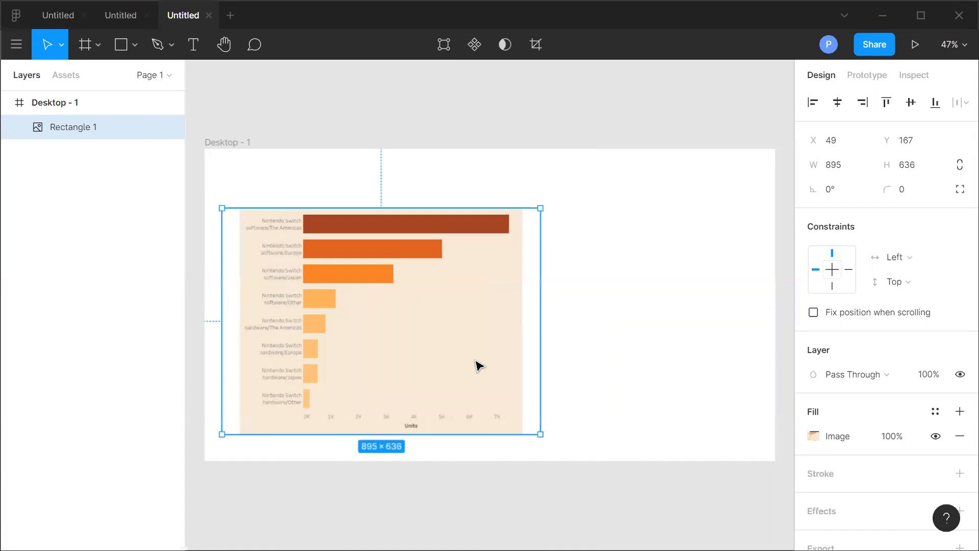
Set the frame's fill to the chart's beige background colour F5EAD8 with the eyedropper.
click(639, 250)
click(66, 105)
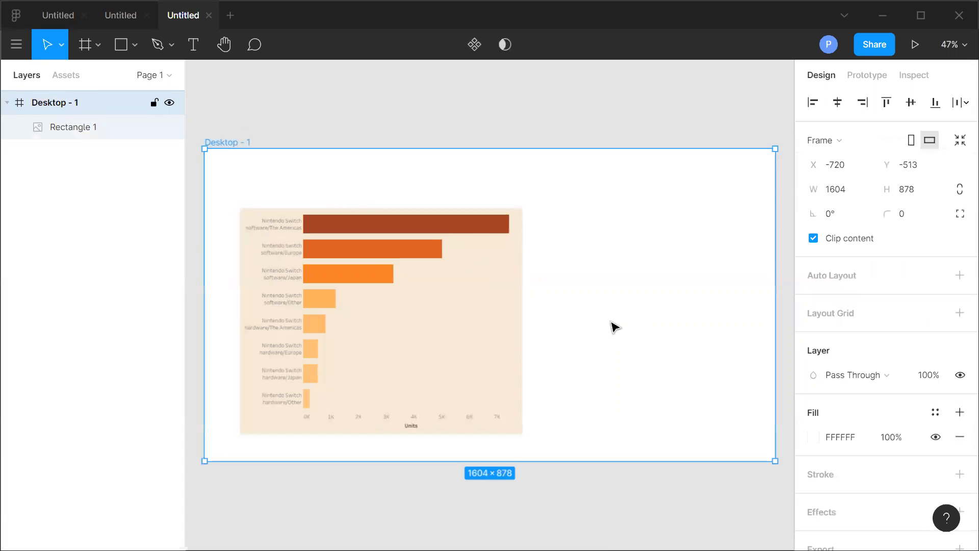
click(815, 439)
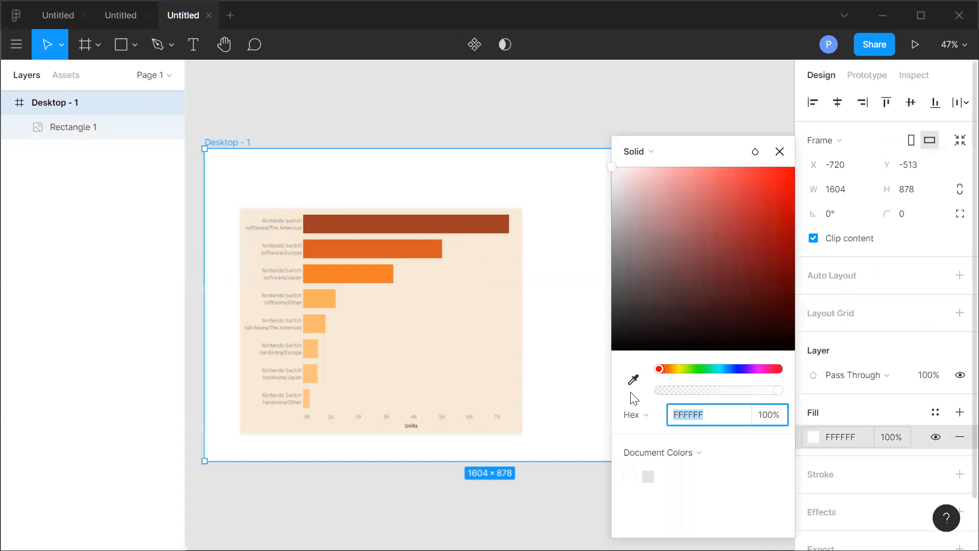
click(633, 380)
click(474, 307)
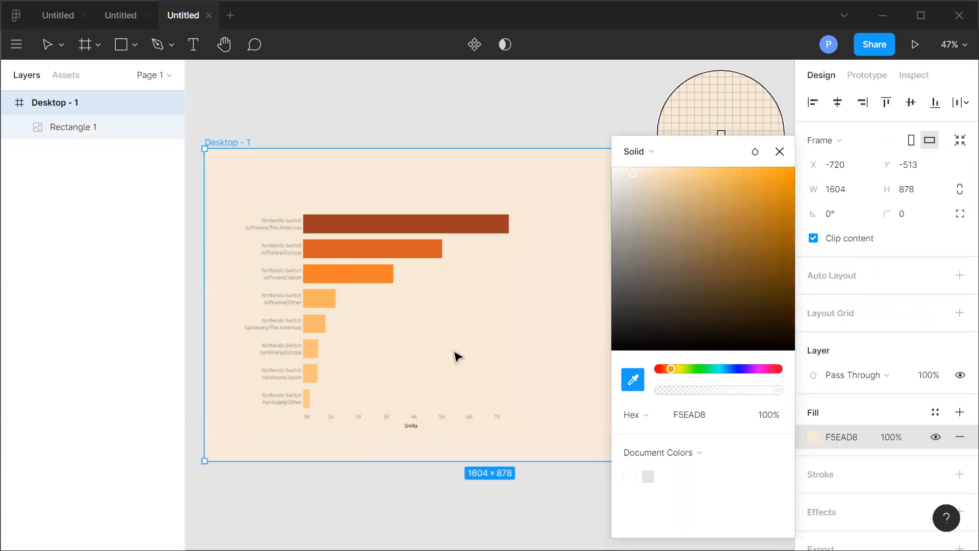
click(779, 152)
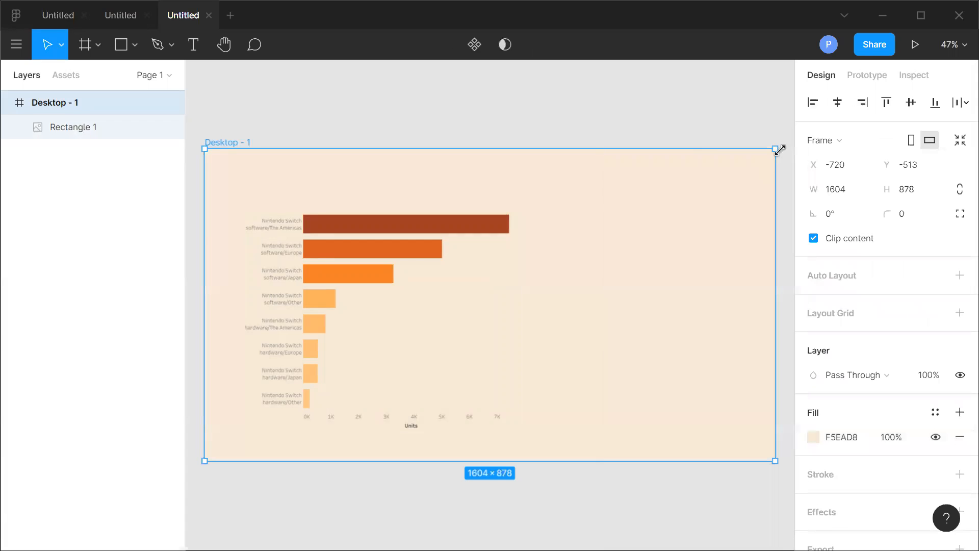
click(579, 495)
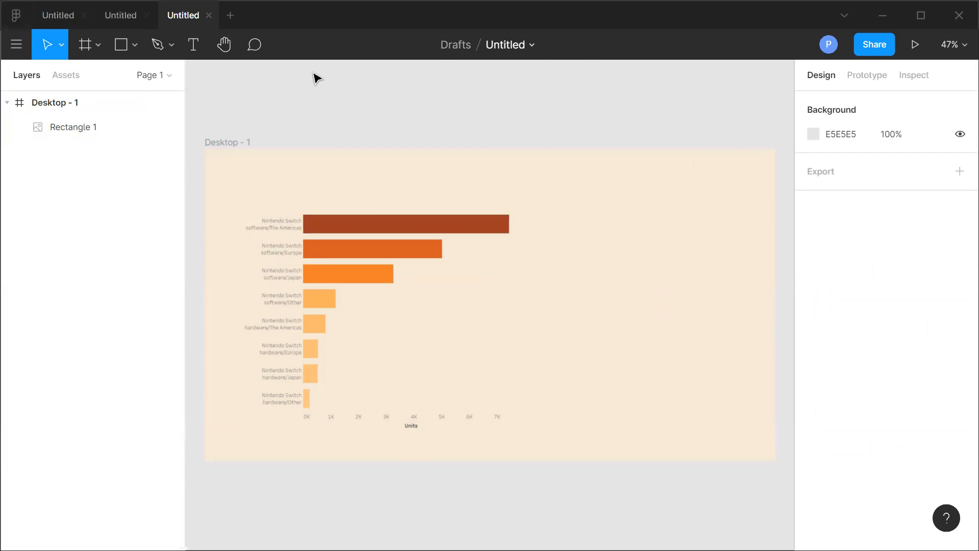
Create a text box above the chart and set its font to Futura MdCn BT at size 64.
click(194, 41)
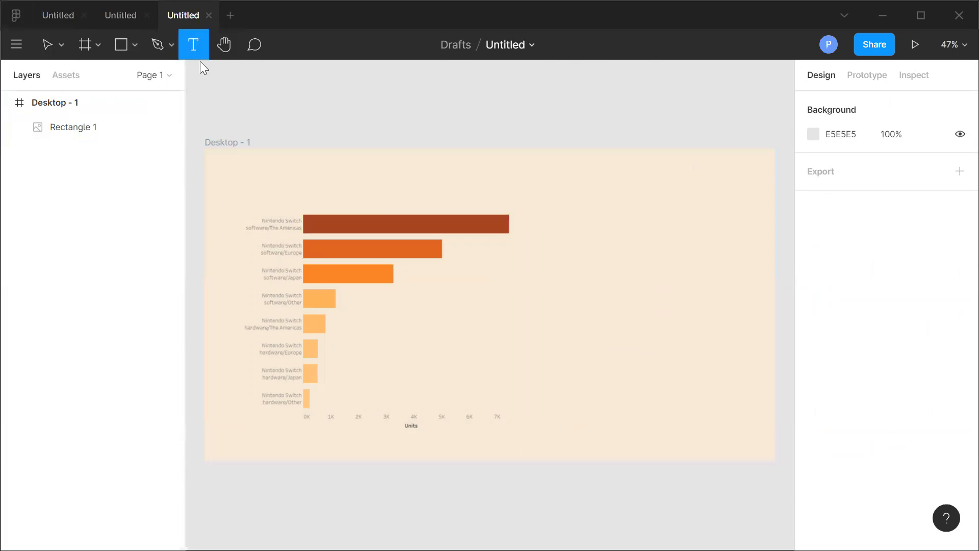
drag(361, 158, 389, 200)
drag(499, 214, 643, 194)
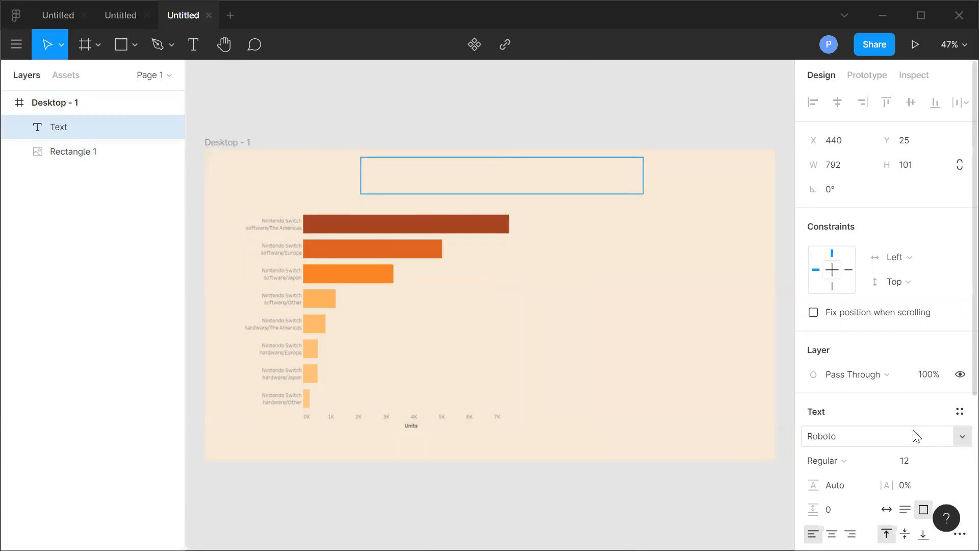
click(844, 436)
text(Fu)
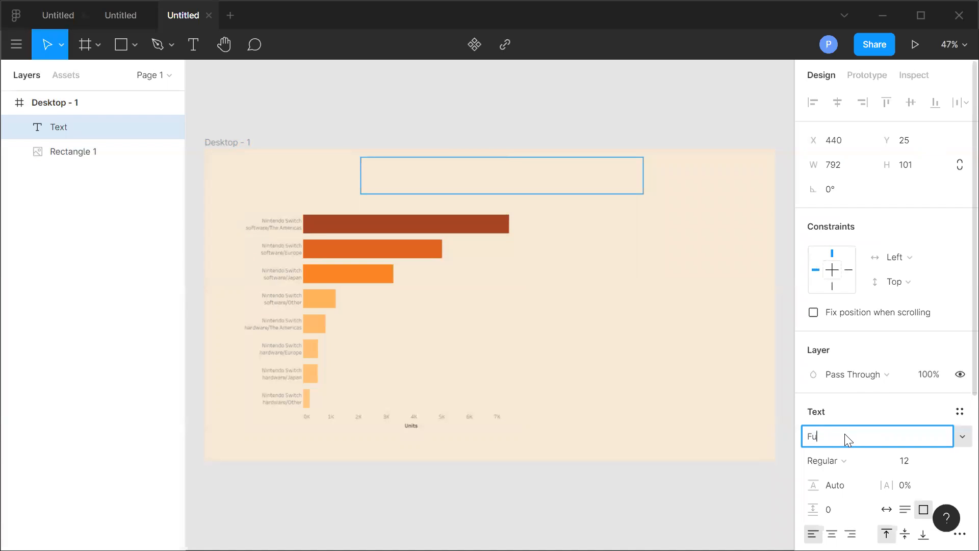
text(tura)
click(962, 436)
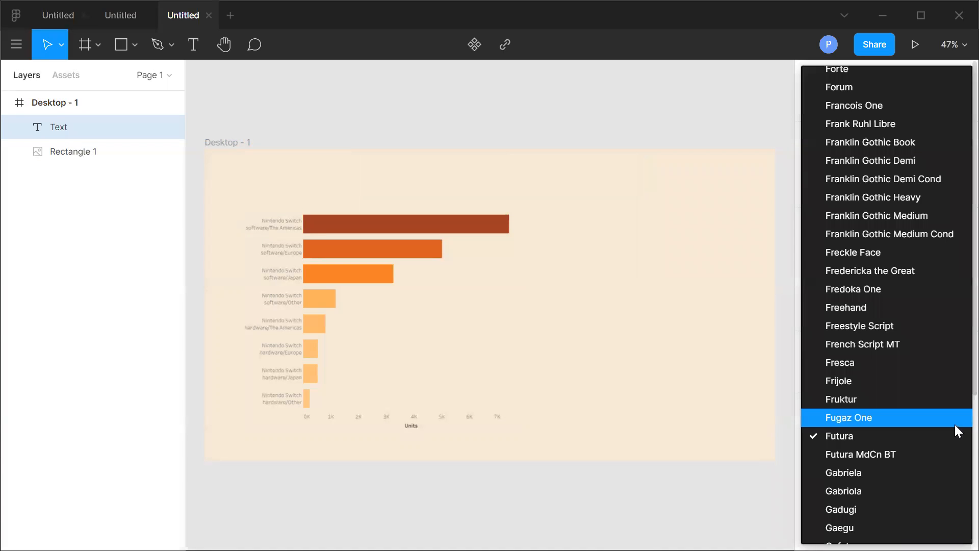
click(931, 459)
click(941, 460)
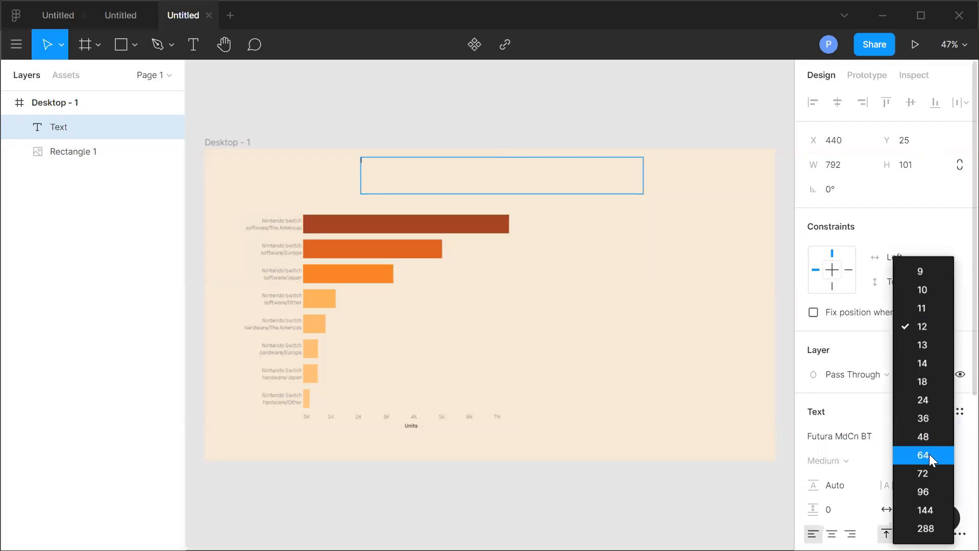
click(930, 454)
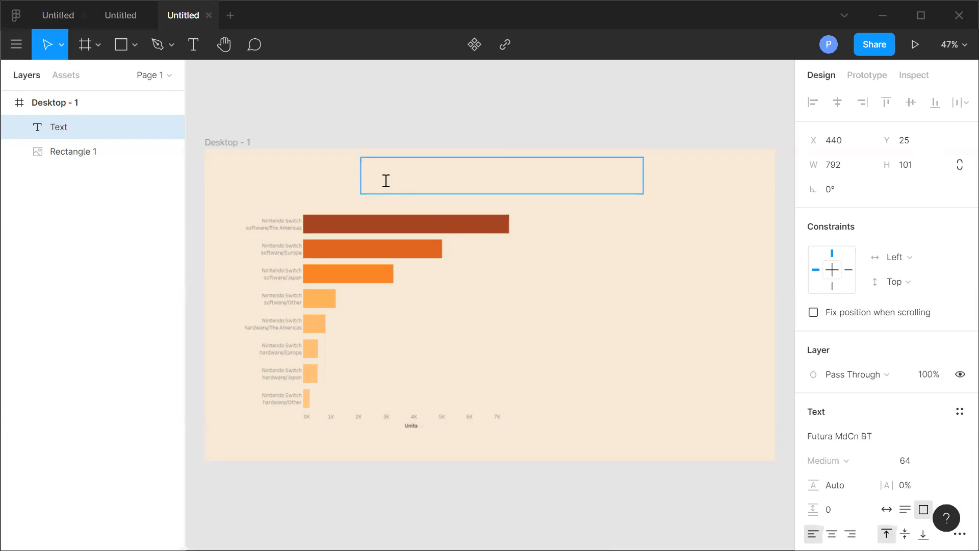
Enter the title "Nintendon sales in 2020" in the text box.
text(NIntendo)
key(BackSpace)
key(BackSpace)
key(BackSpace)
key(BackSpace)
key(BackSpace)
key(BackSpace)
key(BackSpace)
text(intendon sales)
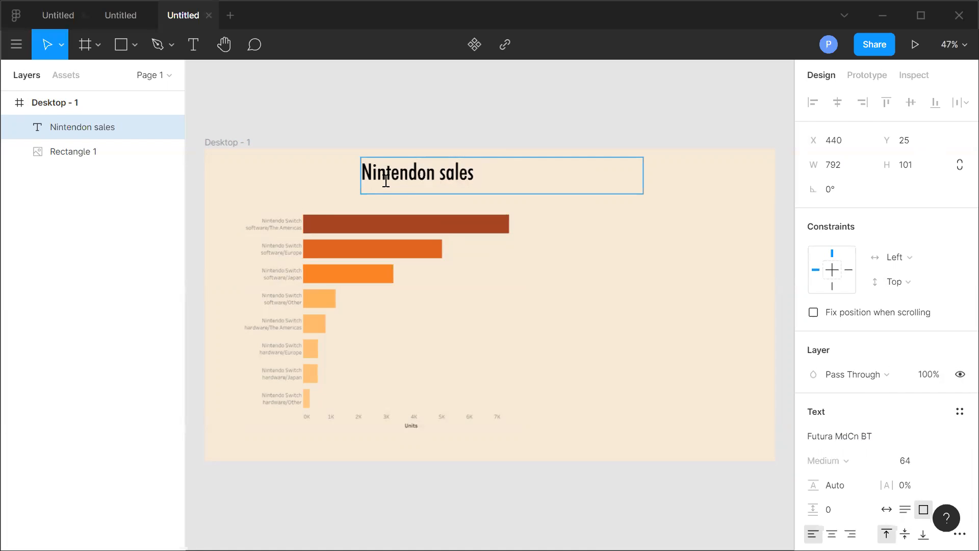
text( in 2020)
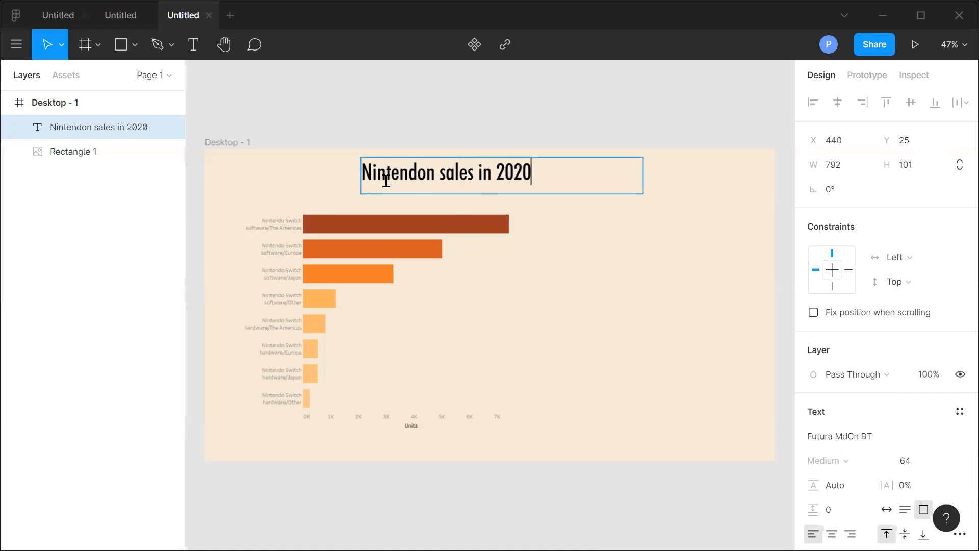
click(407, 175)
key(BackSpace)
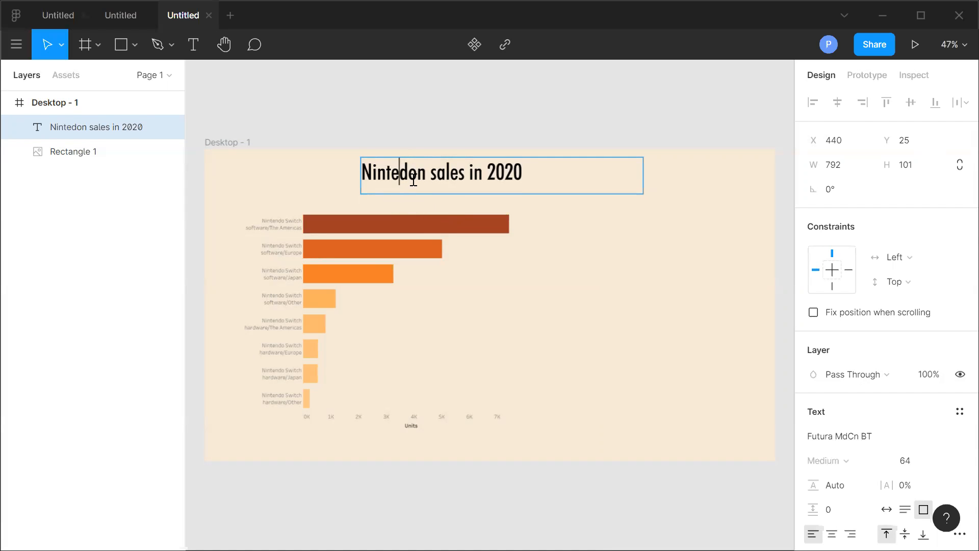
text(n)
key(Escape)
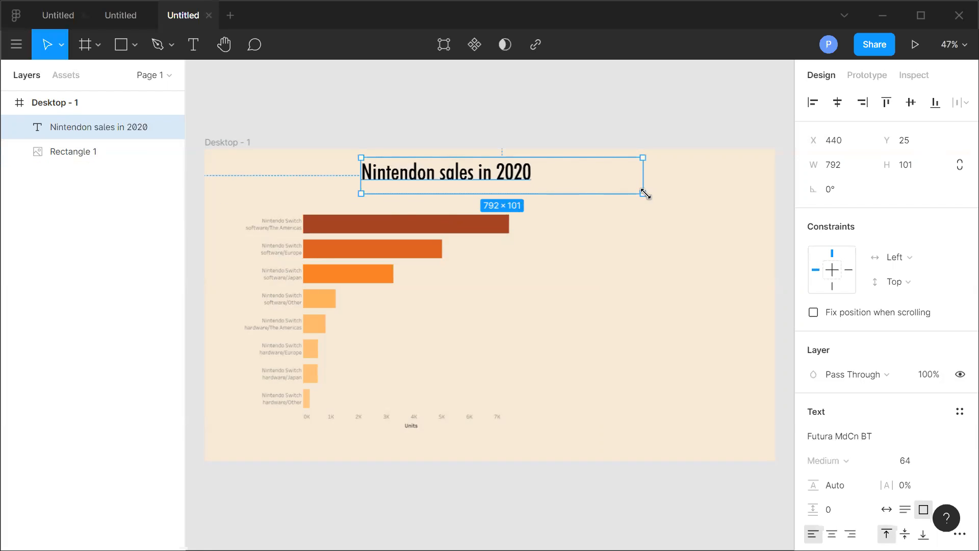
Center-align the title text and shift the text box slightly left.
click(832, 534)
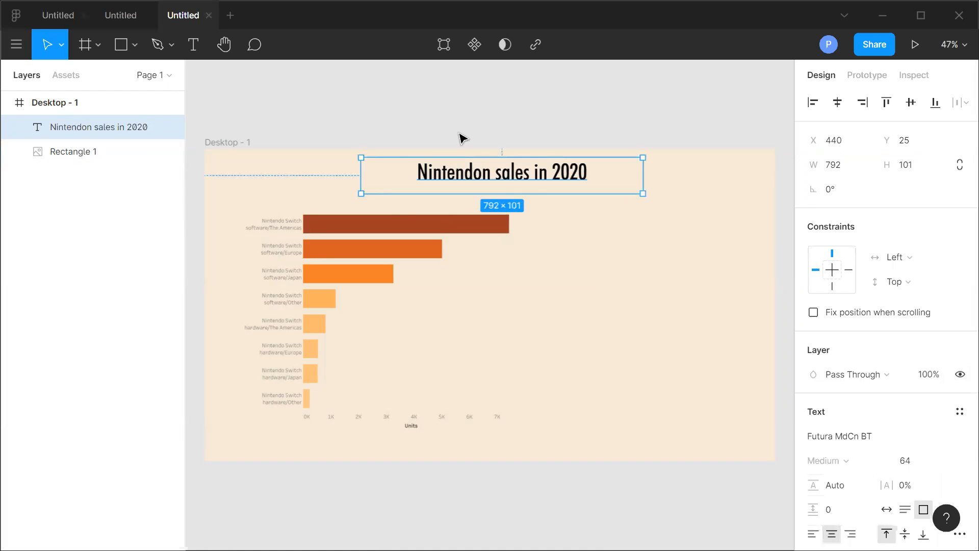
drag(525, 188, 506, 186)
click(703, 275)
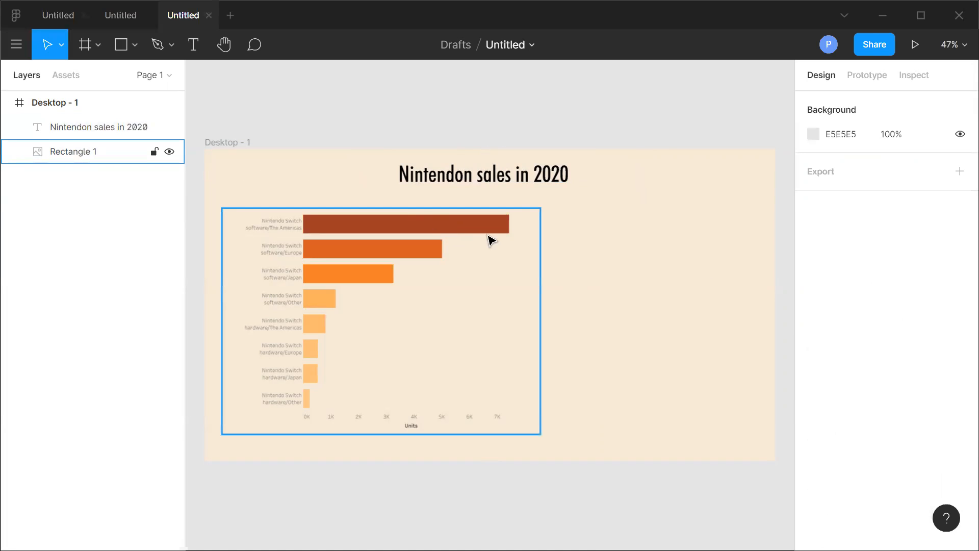
Draw a diagonal line about 478 long from the top bar's end down toward the right.
click(134, 45)
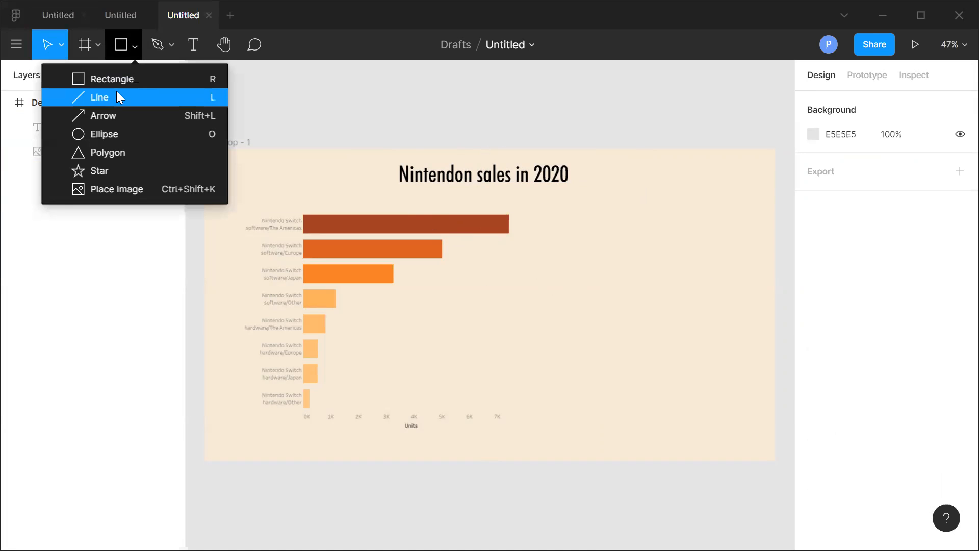
click(119, 97)
mouse_move(472, 235)
mouse_down()
mouse_move(567, 367)
mouse_move(578, 368)
mouse_up()
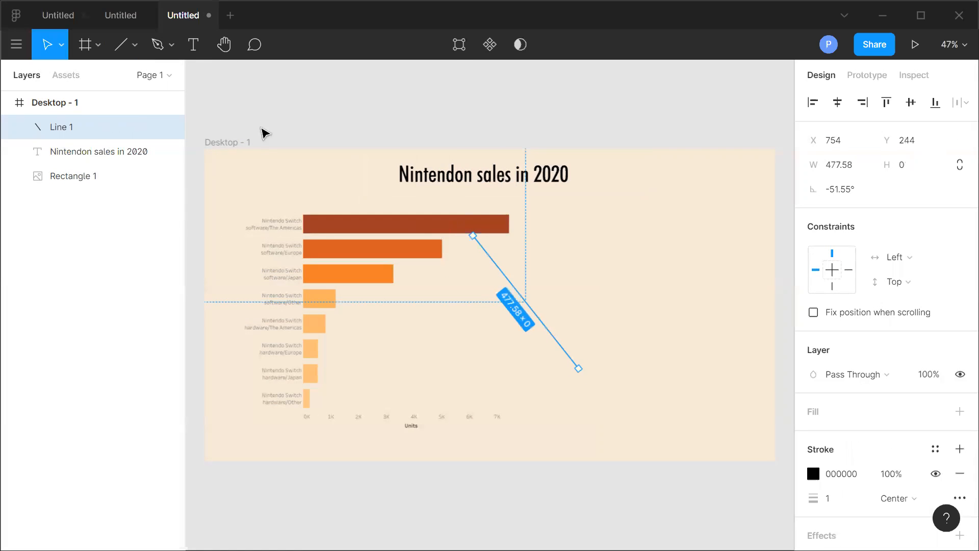
Edit the line's vector and bend it into a curve.
click(459, 44)
click(121, 44)
drag(522, 297, 492, 334)
click(632, 259)
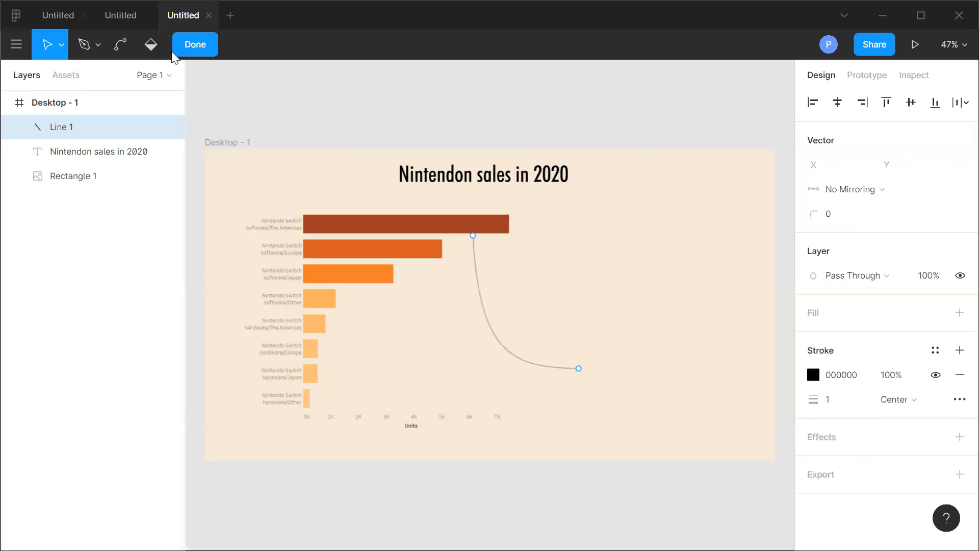
Enter the annotation "In America, Nintendo had a huge demand over other continents" in the text box at the curve's end.
click(203, 49)
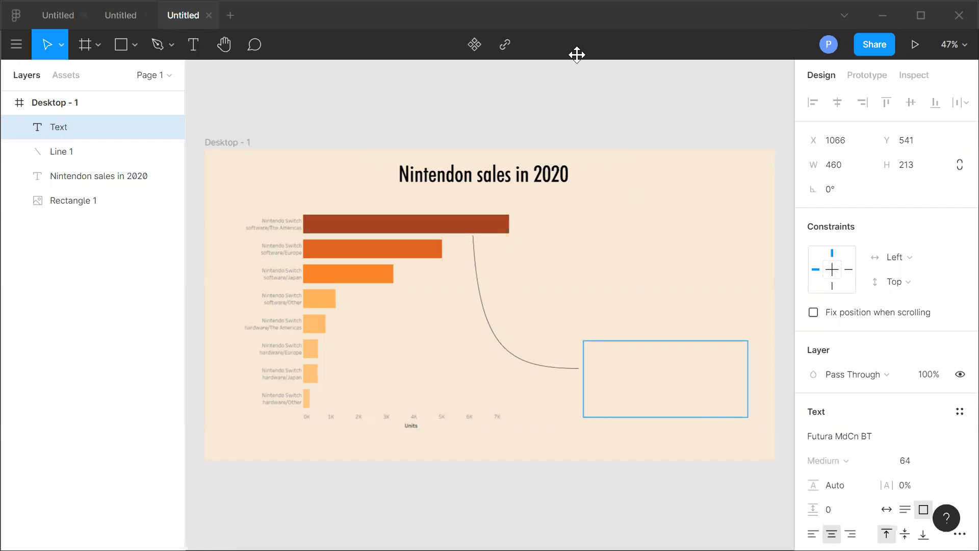
double_click(605, 354)
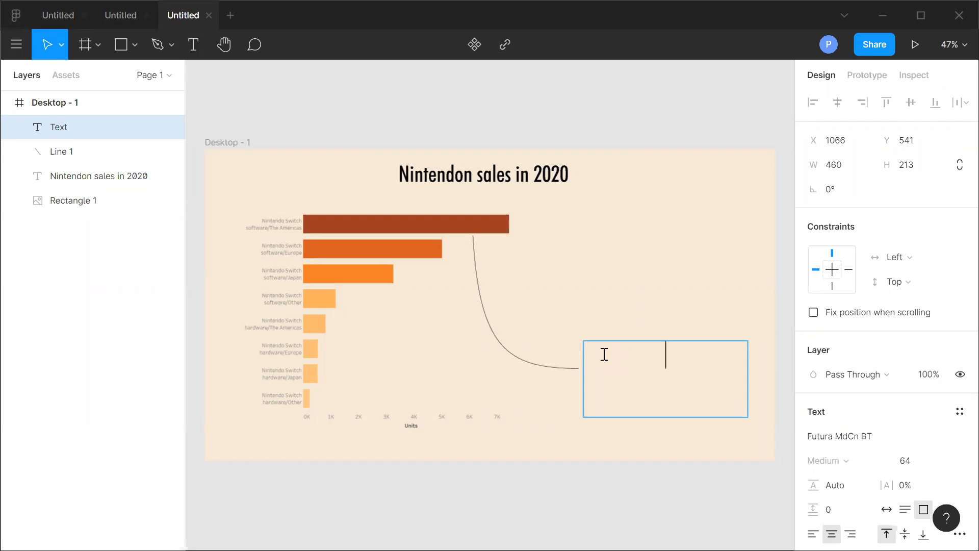
text(In Ame)
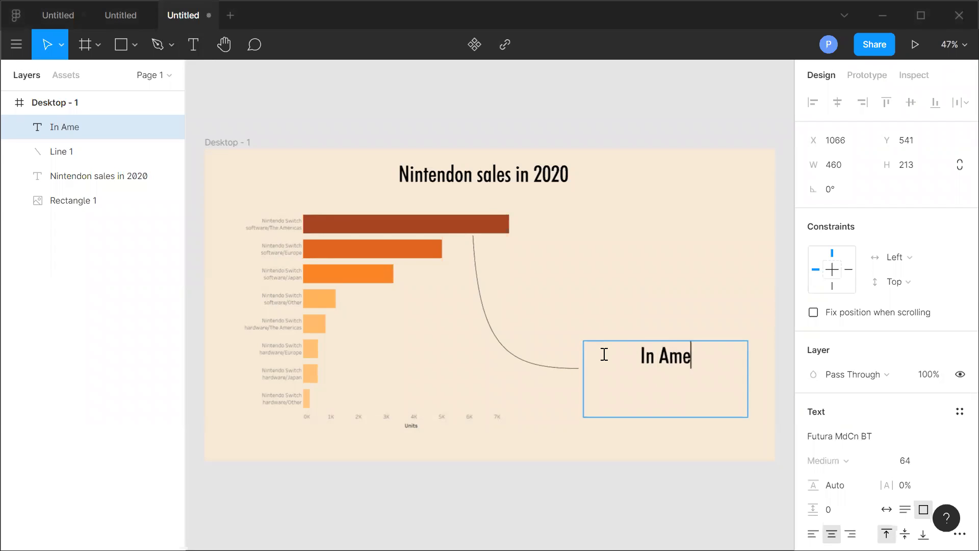
text(rica, Nintendo had a huge deman)
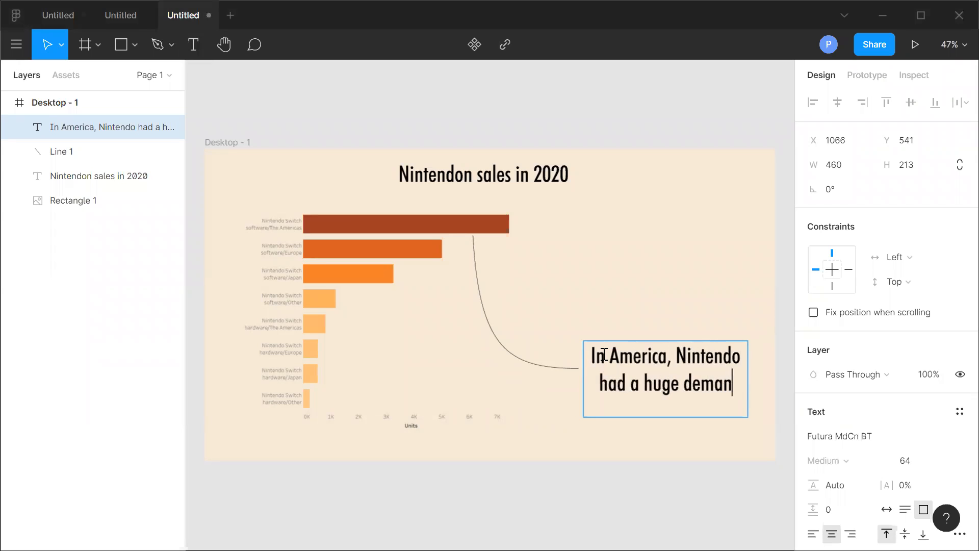
text(d)
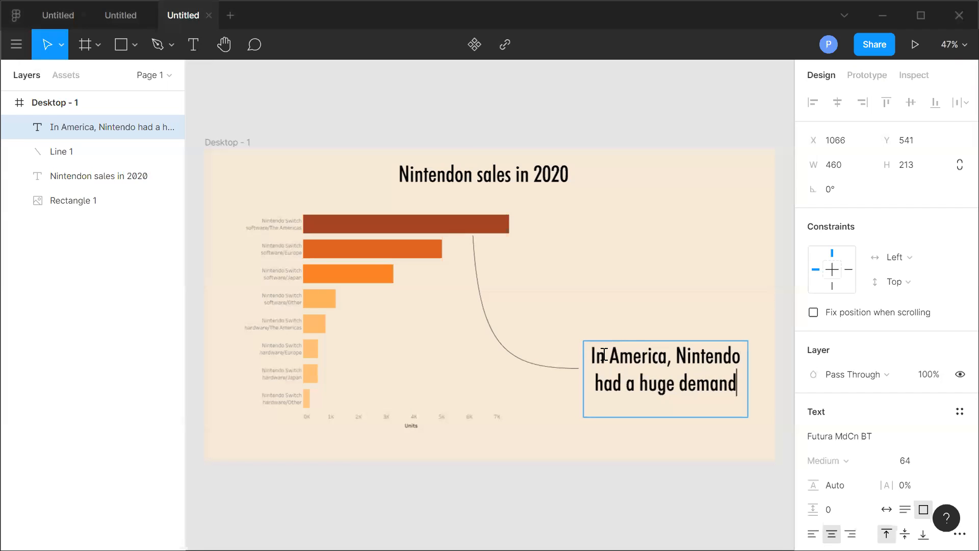
text(over the)
key(BackSpace)
key(BackSpace)
key(BackSpace)
text(other)
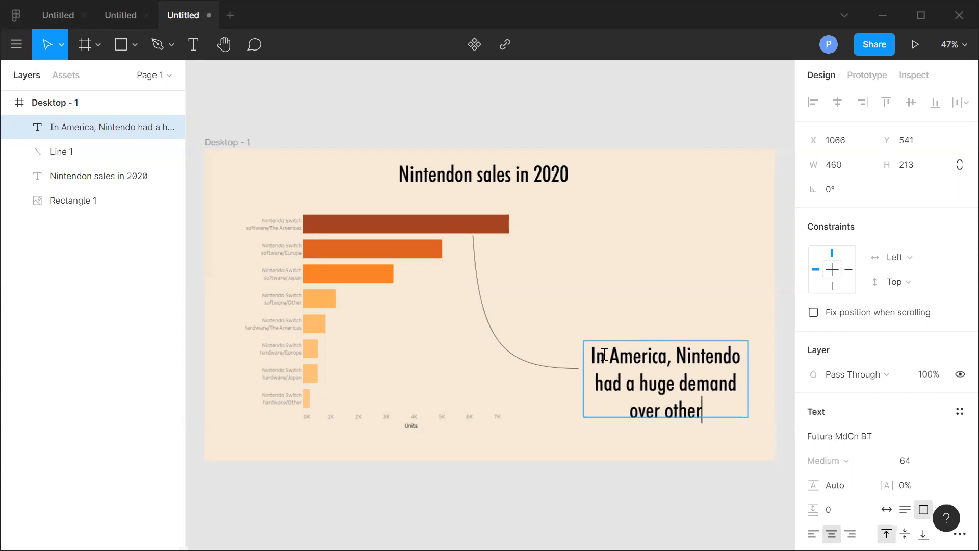
text( continne)
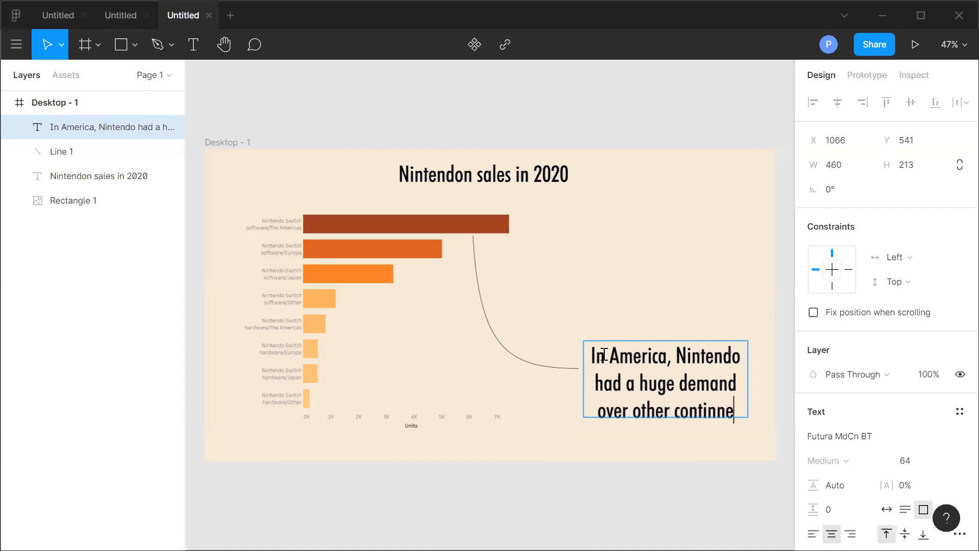
key(BackSpace)
key(BackSpace)
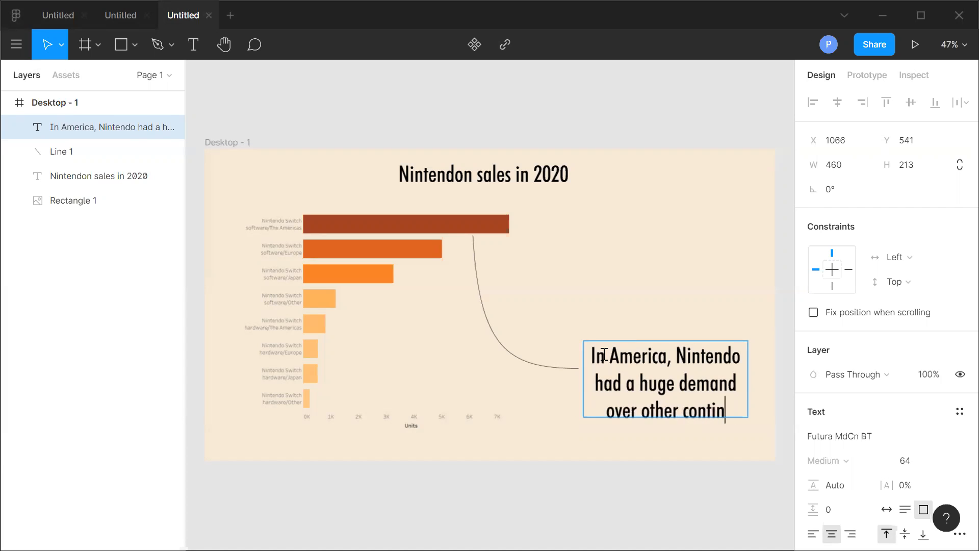
text(enets)
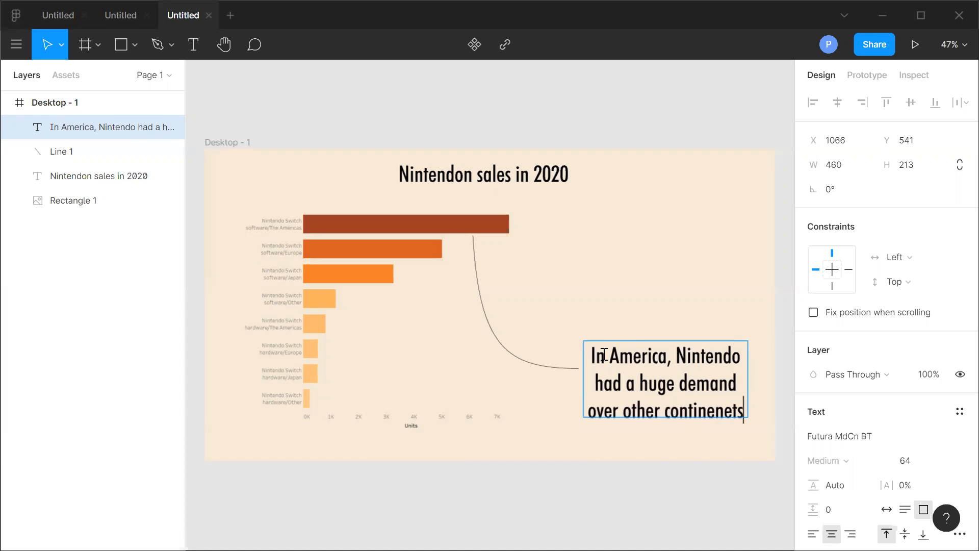
key(BackSpace)
key(BackSpace)
key(BackSpace)
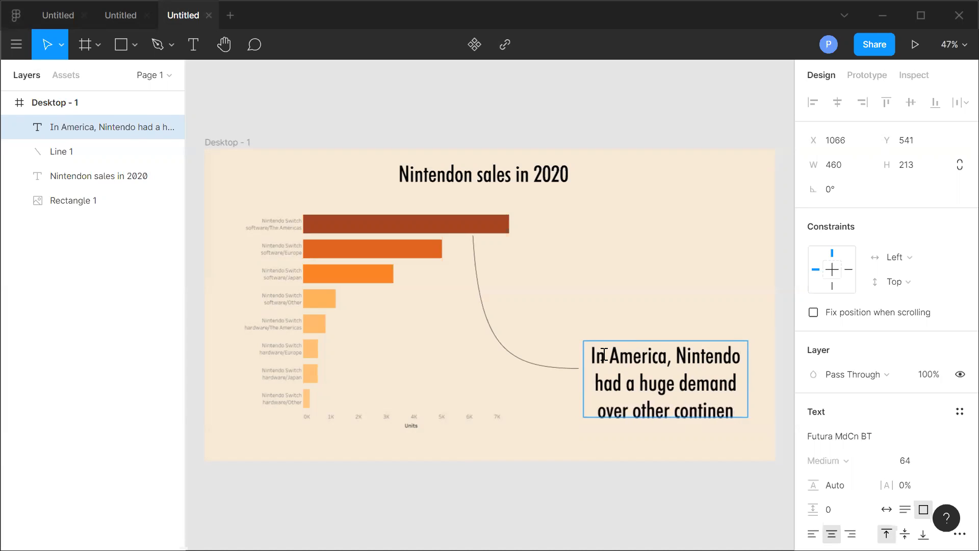
text(ts)
key(Escape)
click(492, 503)
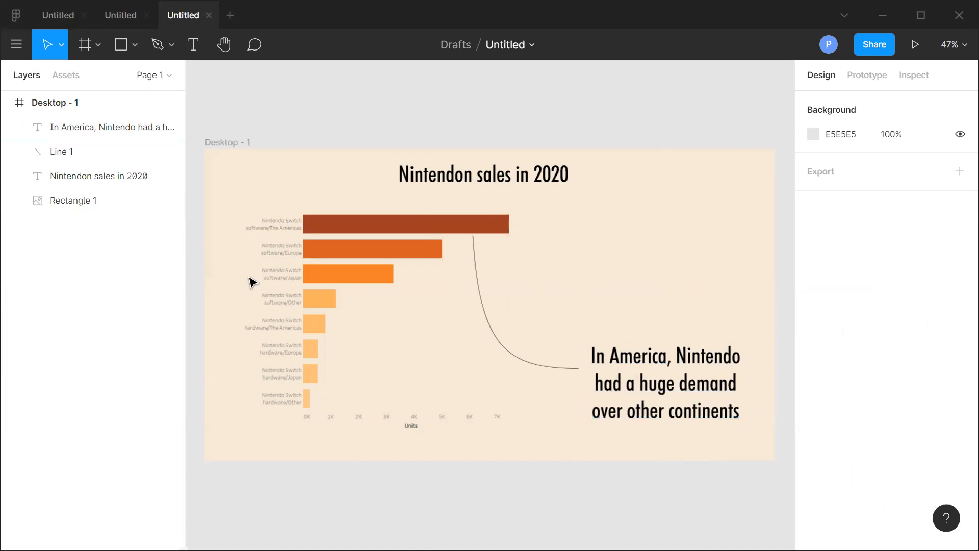
Export the Desktop - 1 frame as a PNG image and save it to the Desktop.
click(64, 102)
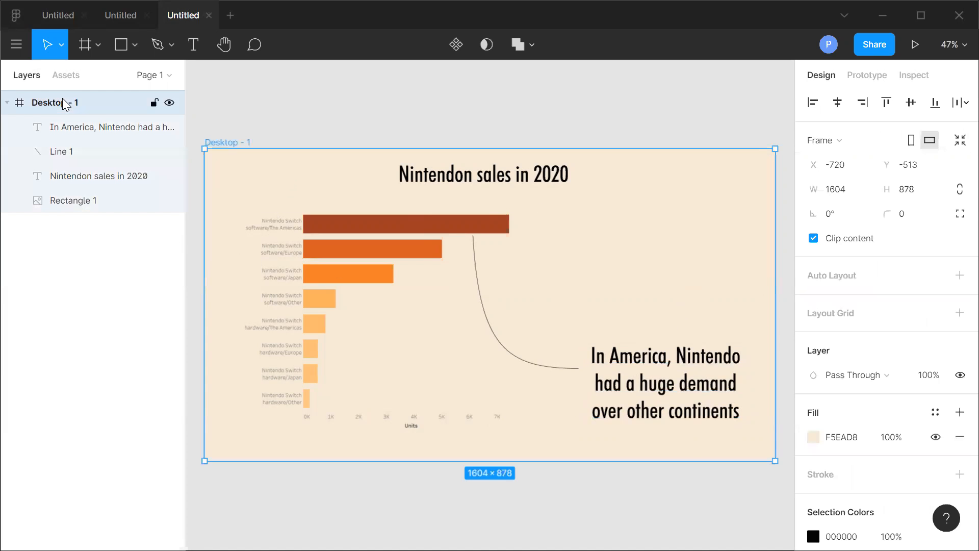
scroll(867, 490, down, 3)
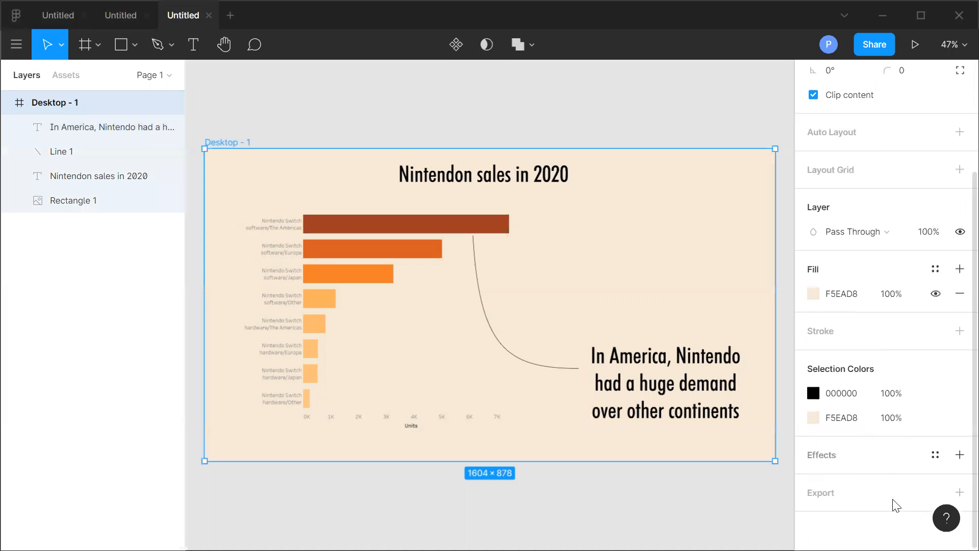
click(959, 494)
scroll(918, 380, down, 2)
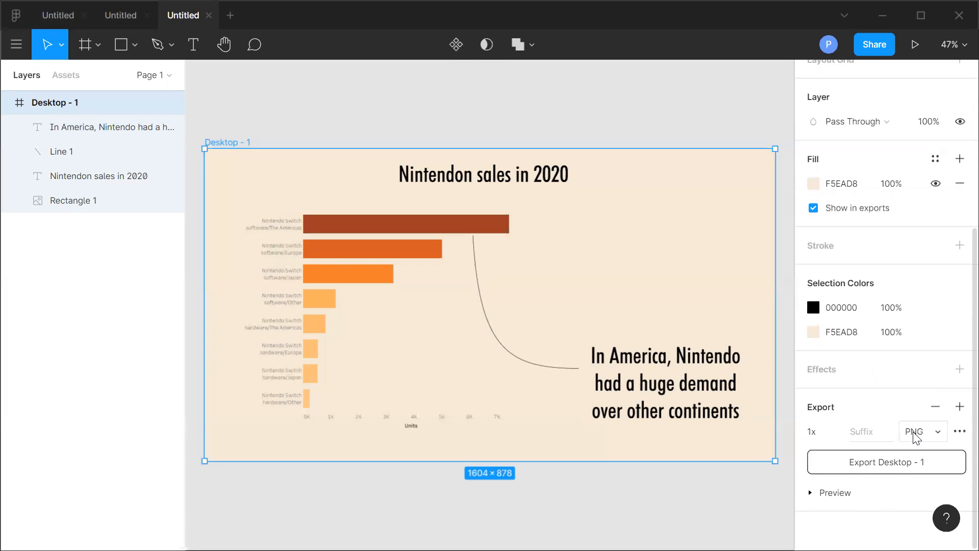
click(933, 431)
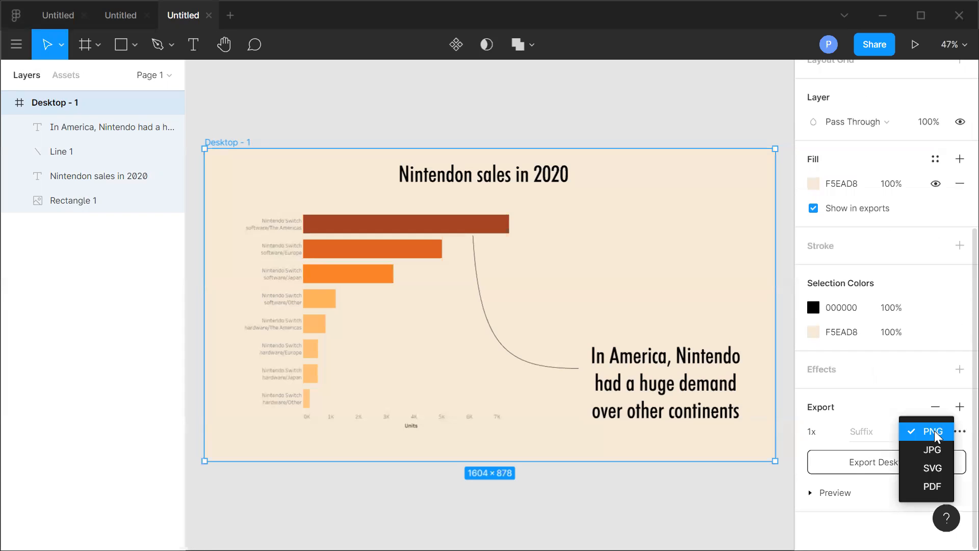
click(898, 411)
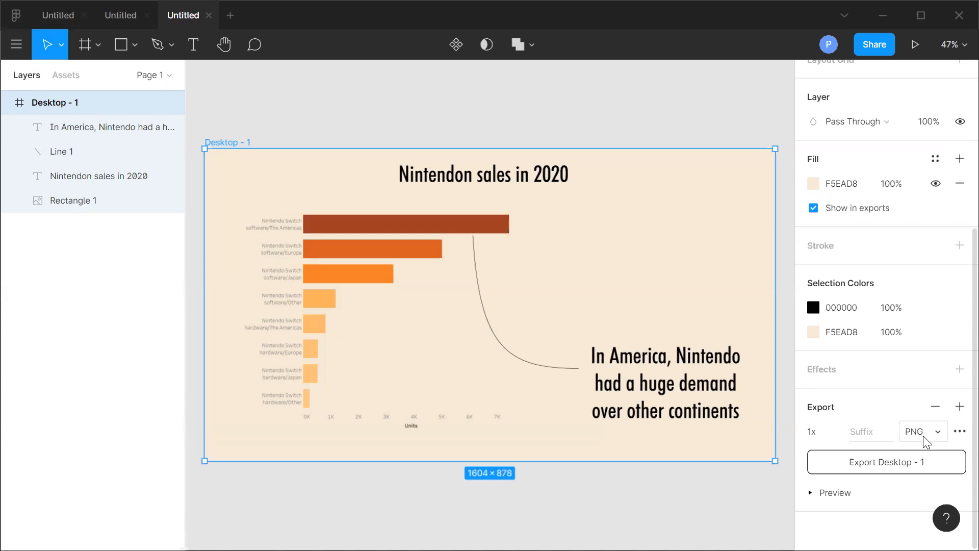
click(892, 469)
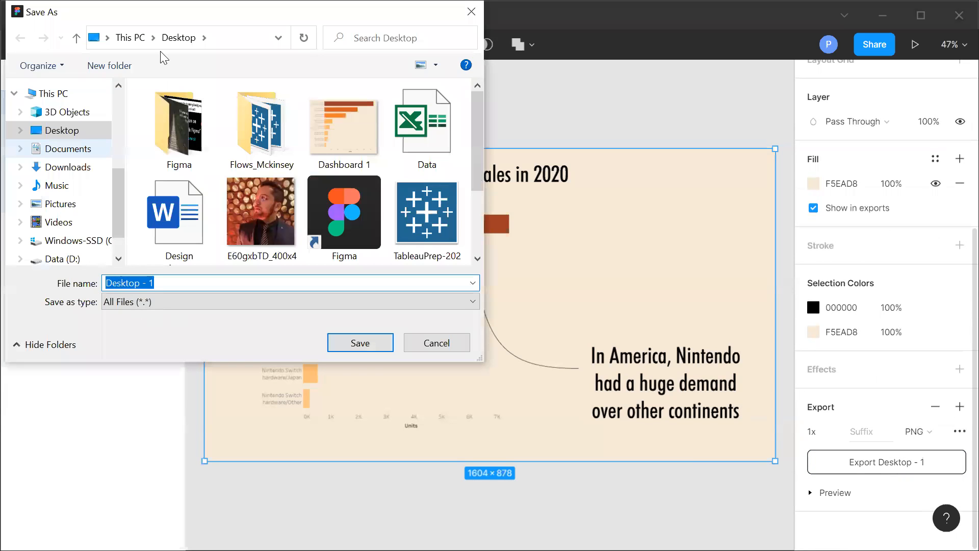
click(360, 343)
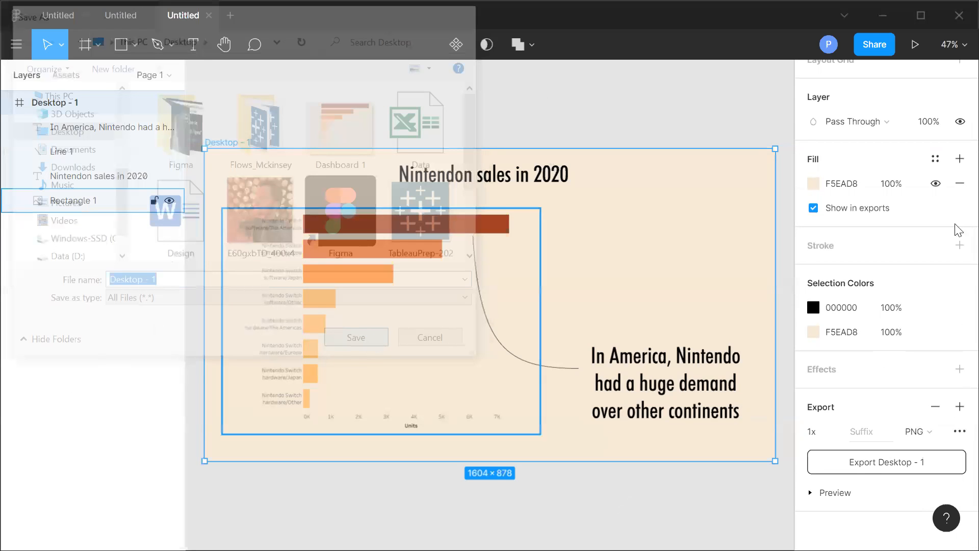
Switch to Tableau and add an image object to Dashboard 2 using Desktop - 1.png.
click(883, 15)
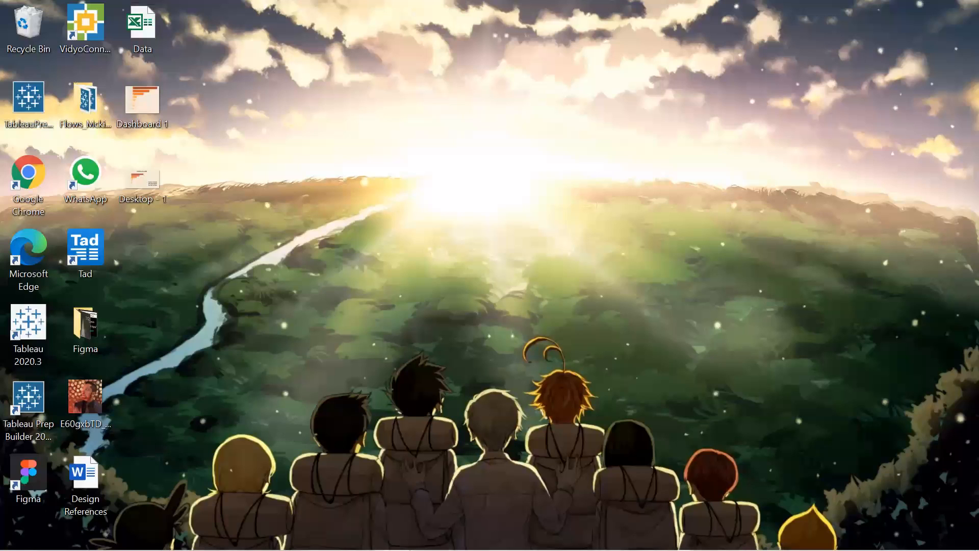
click(260, 539)
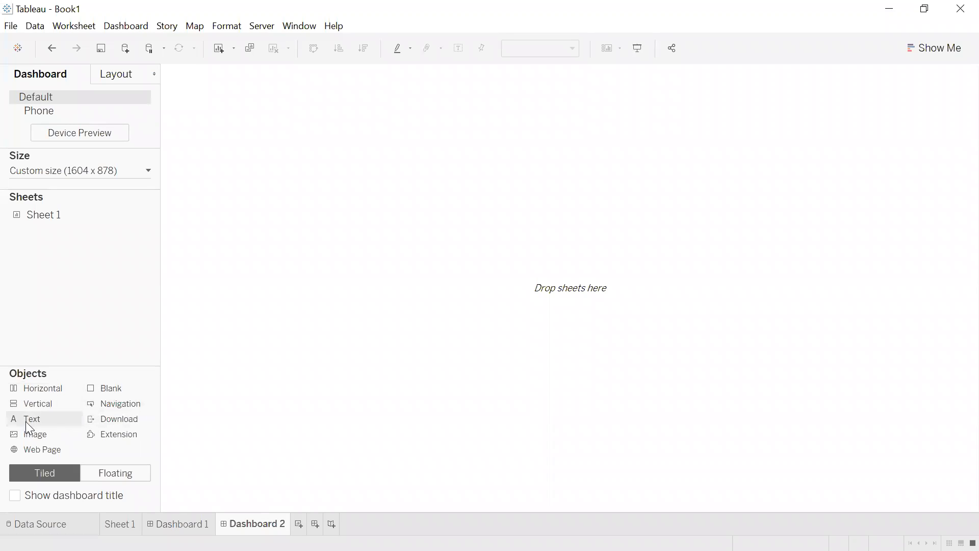
drag(36, 435, 328, 298)
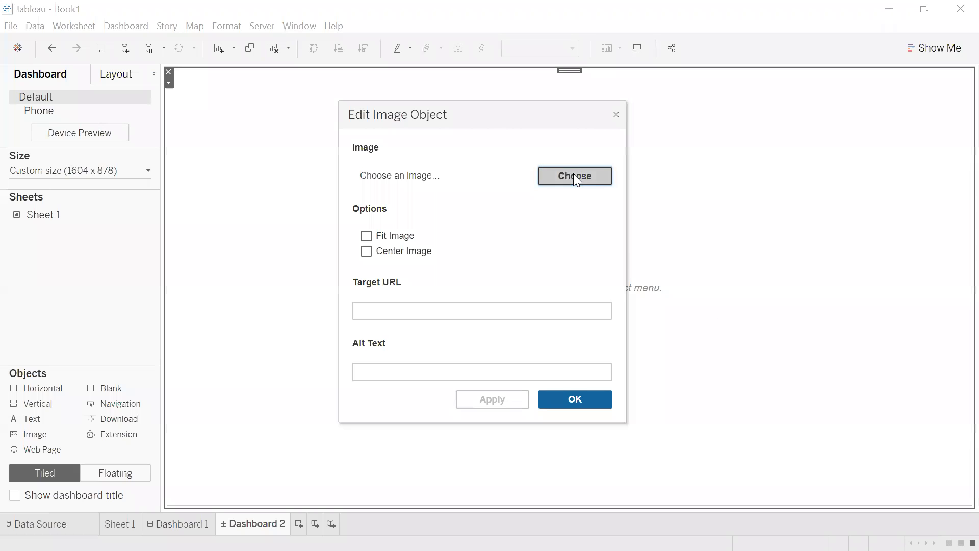
click(575, 178)
click(757, 236)
click(873, 510)
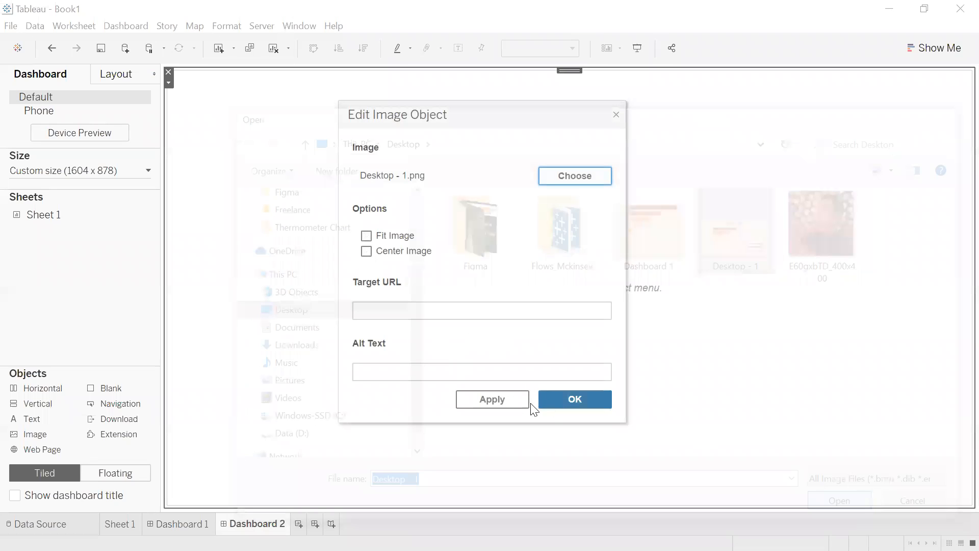
click(584, 403)
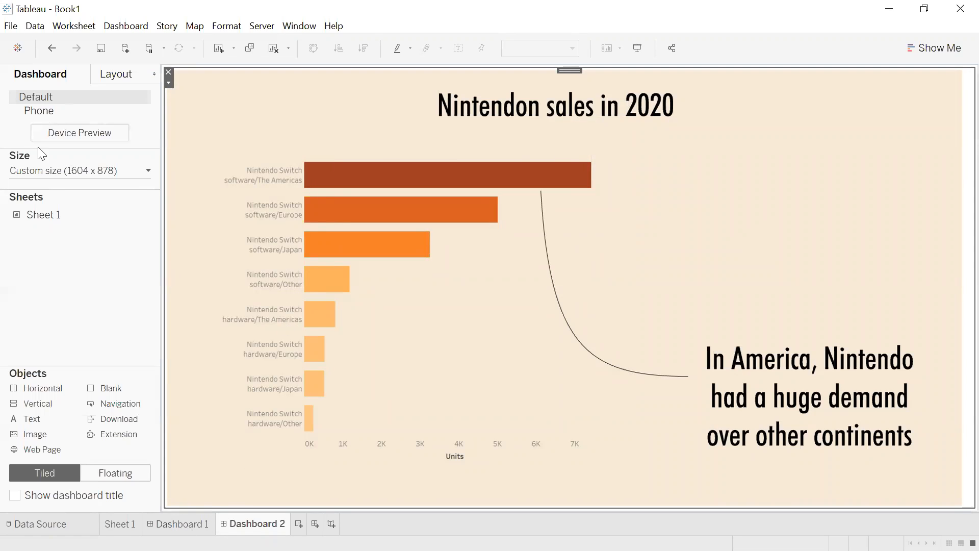
Review Sheet 1's format shading settings and the Dashboard 1 layout.
click(130, 519)
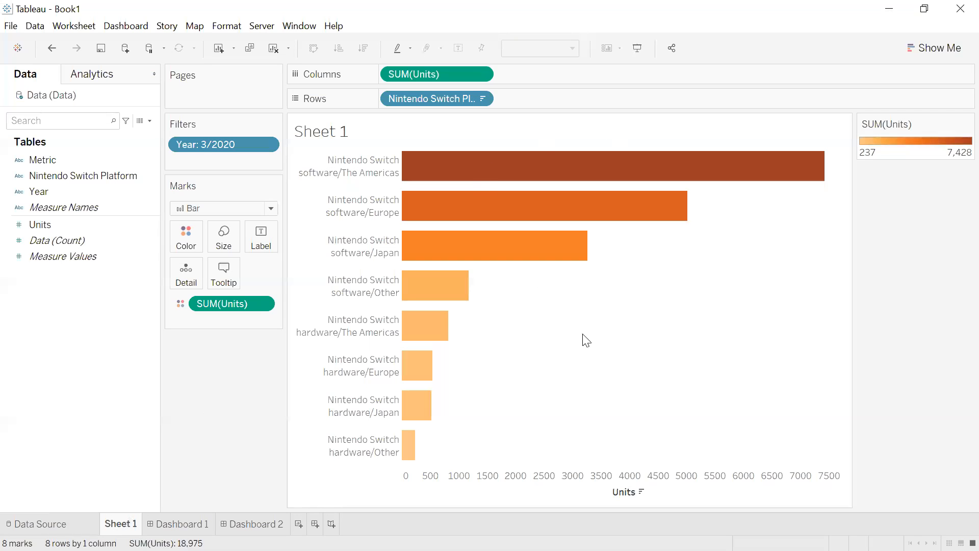
right_click(643, 323)
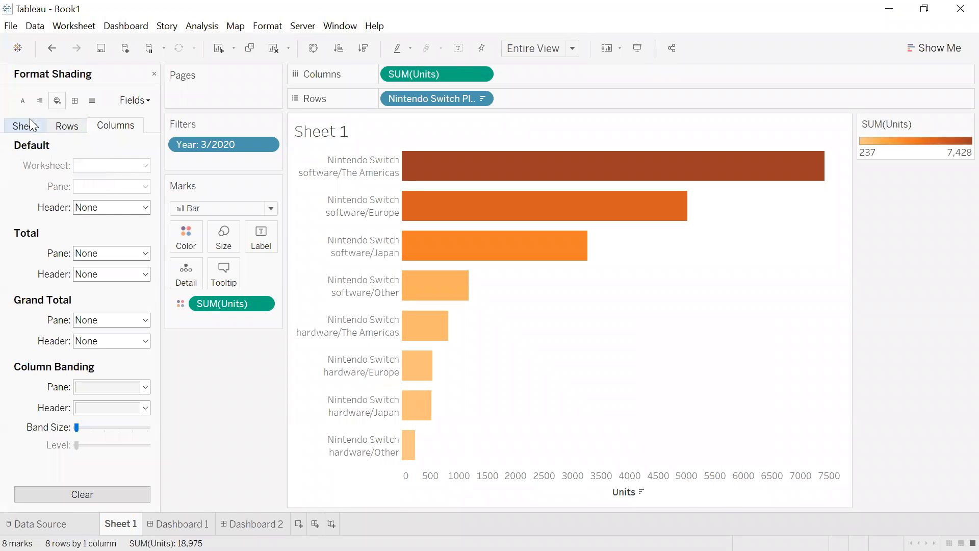
click(30, 123)
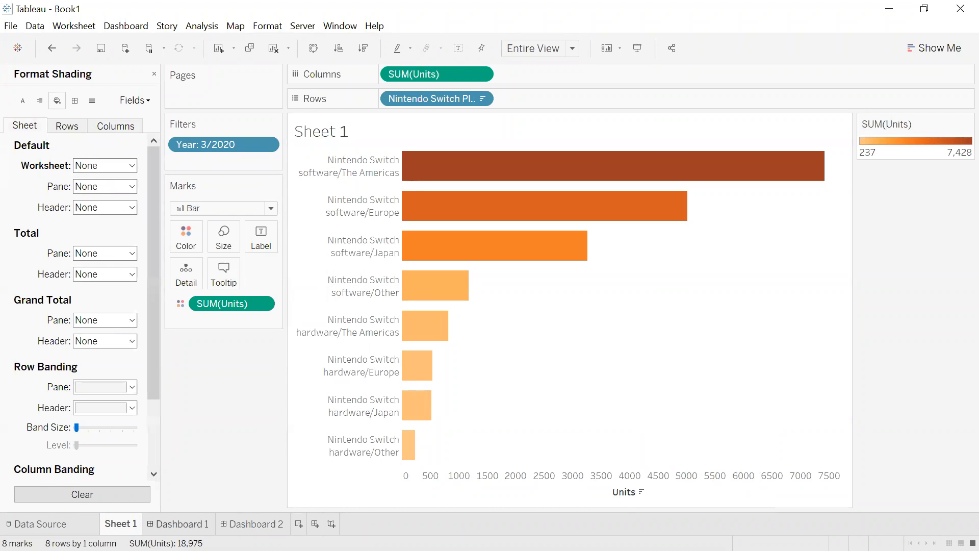
click(178, 524)
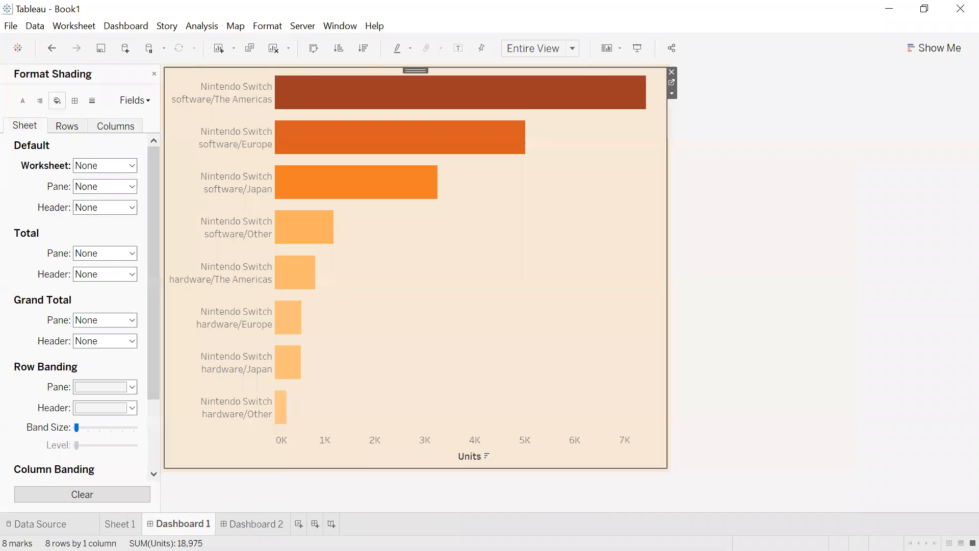
click(250, 524)
click(154, 74)
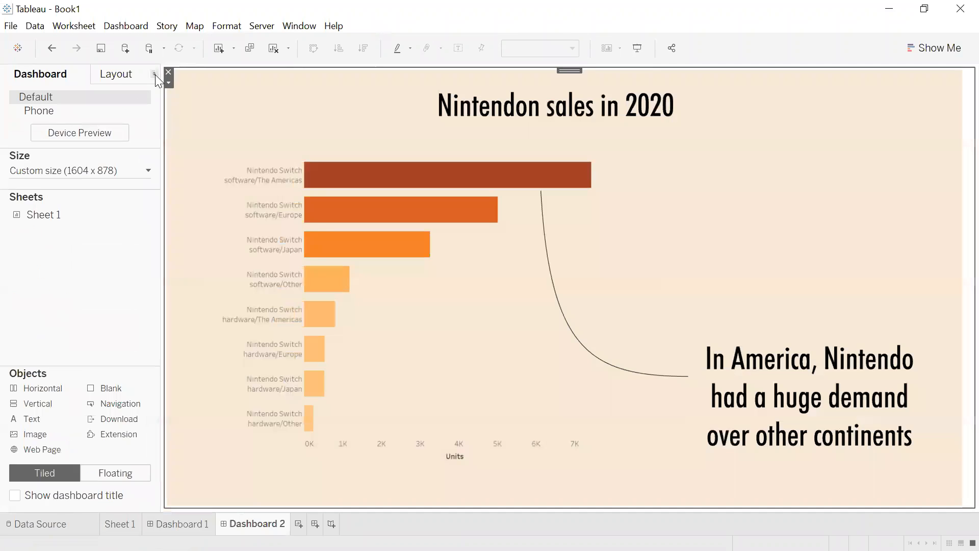
Place Sheet 1 on Dashboard 2 over the background image and enlarge it.
drag(48, 212, 256, 195)
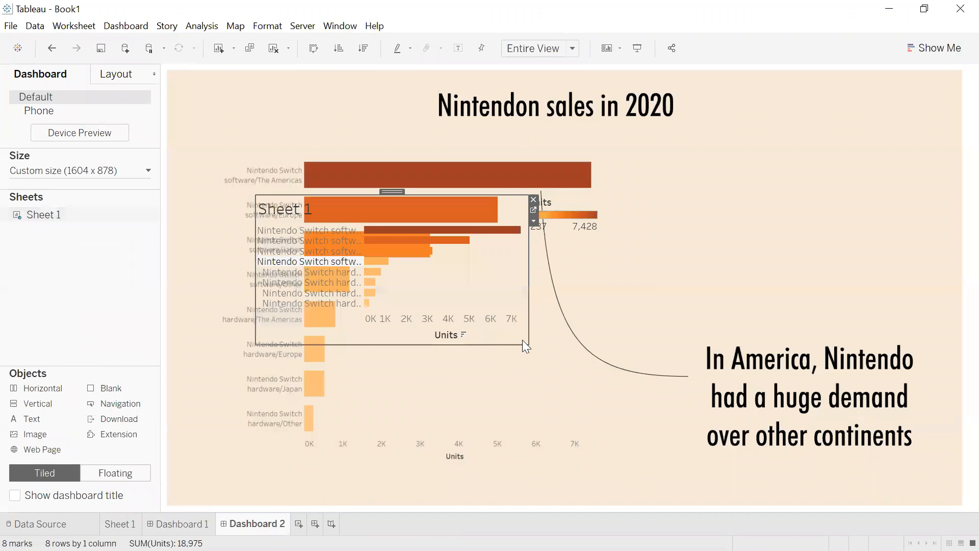
drag(517, 439, 530, 458)
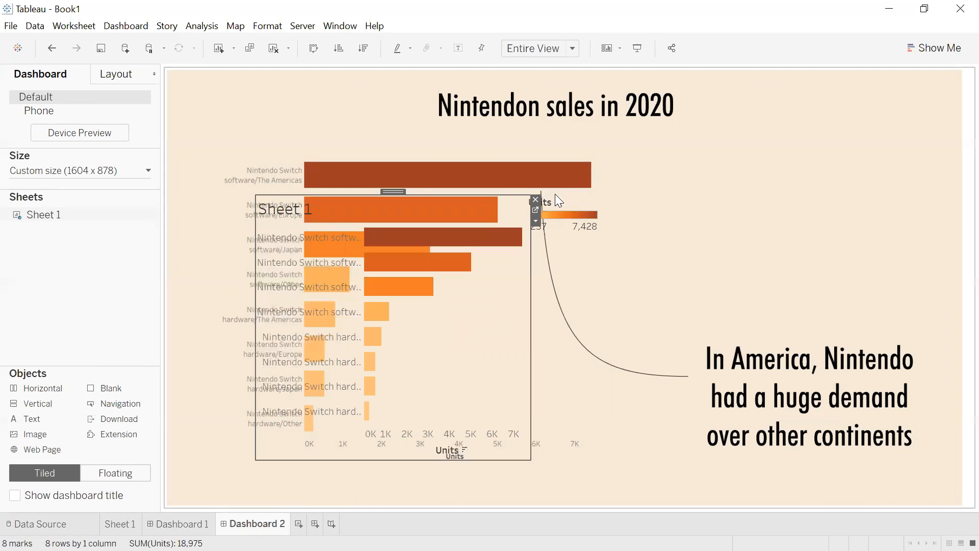
click(592, 204)
click(606, 199)
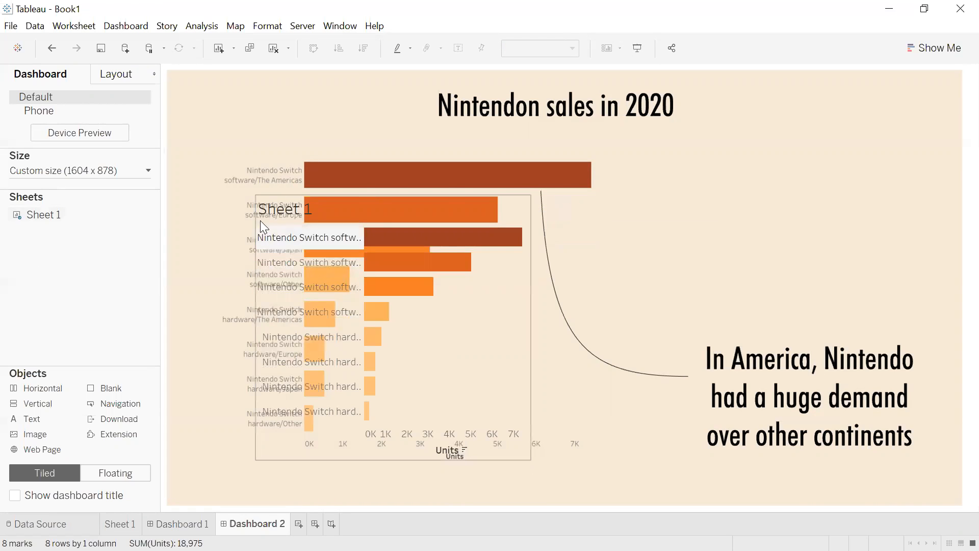
Hide Sheet 1's title on the dashboard.
click(293, 209)
right_click(292, 206)
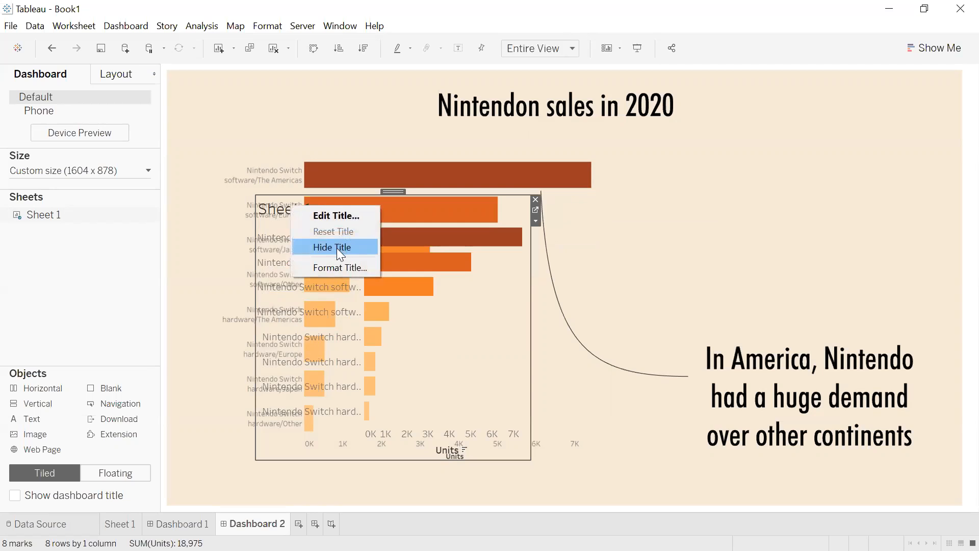
click(337, 248)
Move and resize Sheet 1 so its bars line up with the chart in the image.
drag(255, 192, 217, 149)
drag(530, 277, 617, 299)
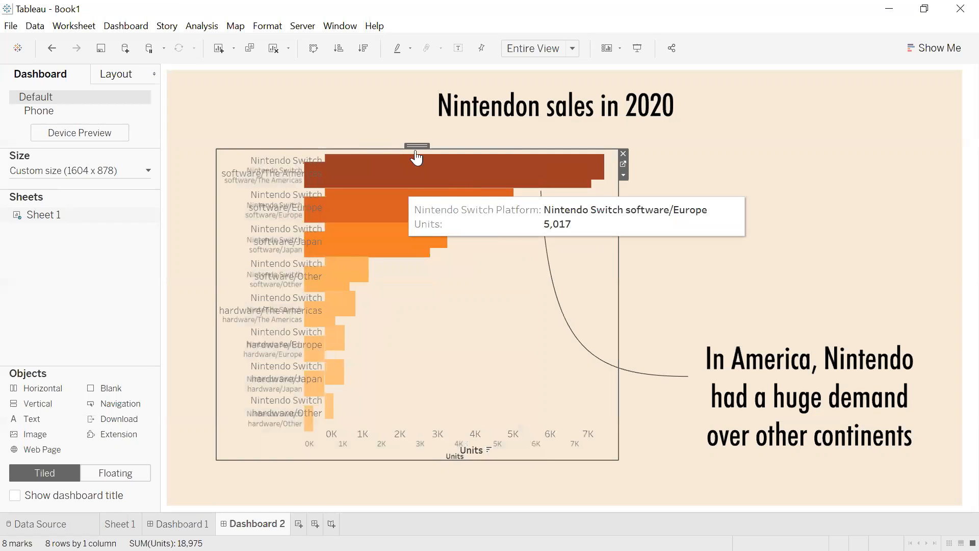
drag(418, 145, 392, 147)
click(713, 238)
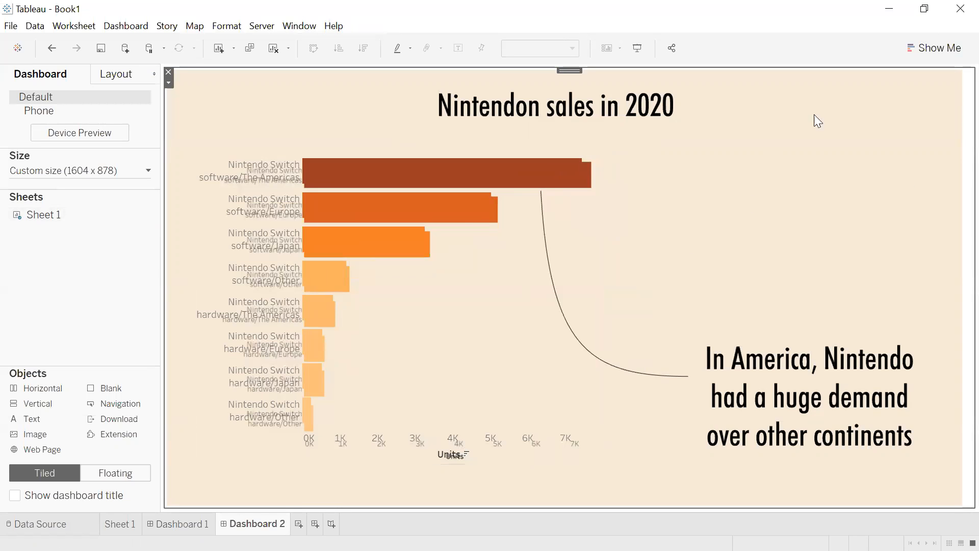
click(889, 9)
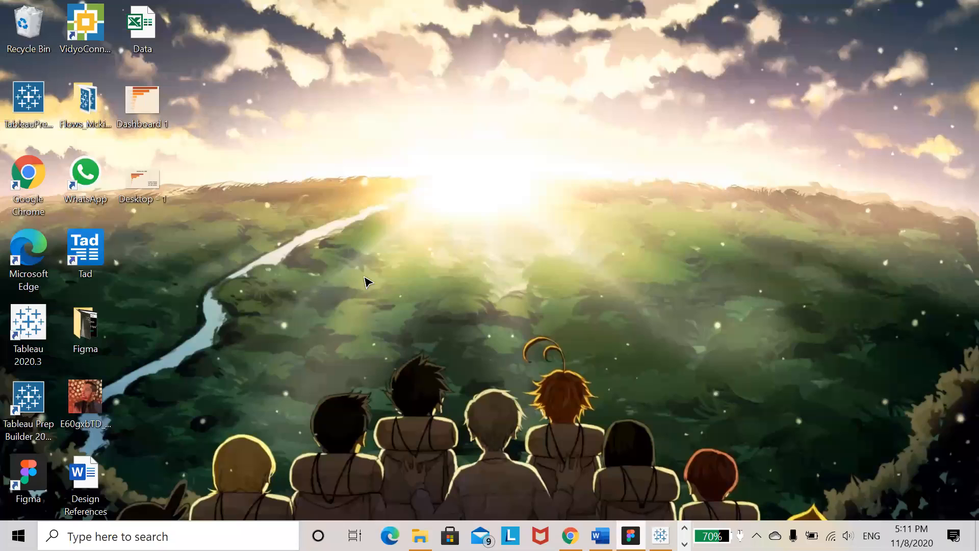
Export the annotated Desktop - 1 frame as a PNG file named "Desktop - 2" on the Desktop.
key(alt+Tab)
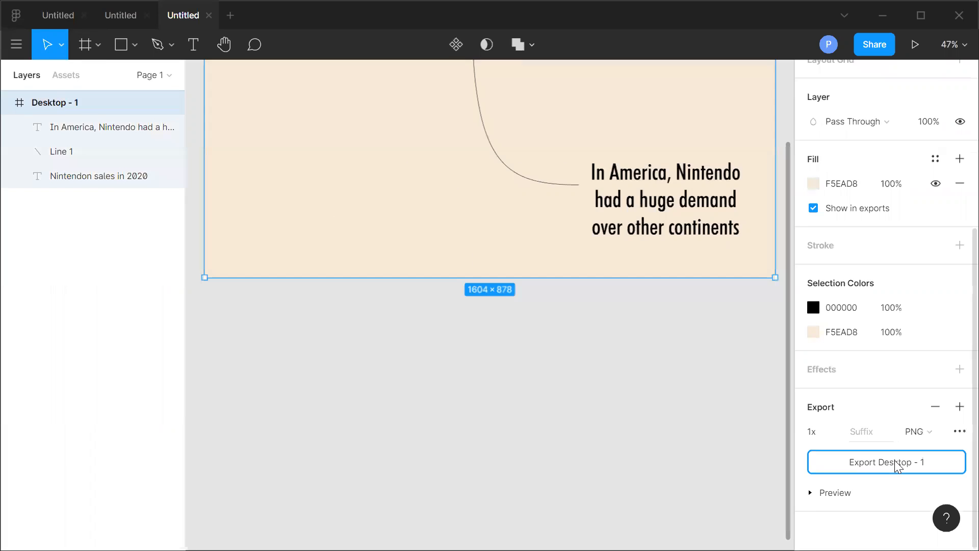
click(898, 463)
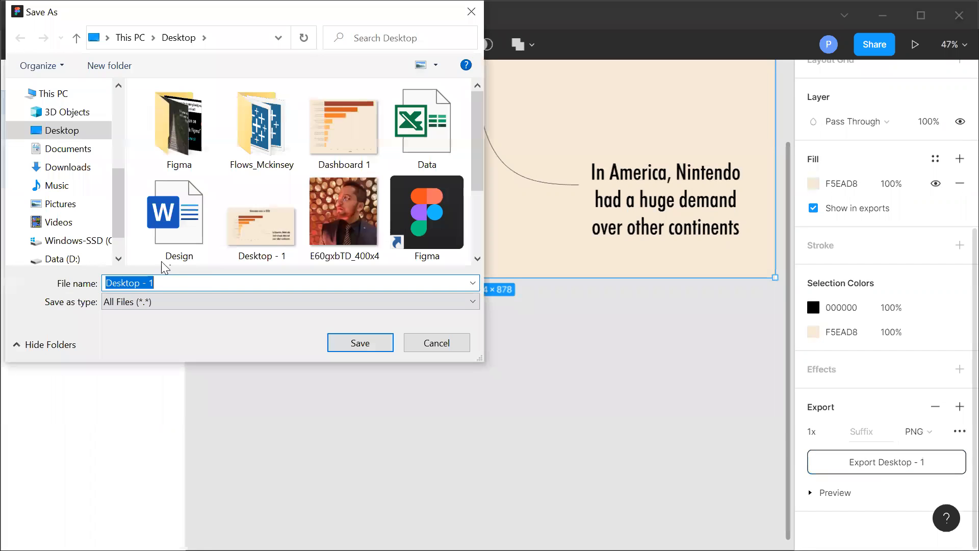
click(170, 287)
key(BackSpace)
text(2)
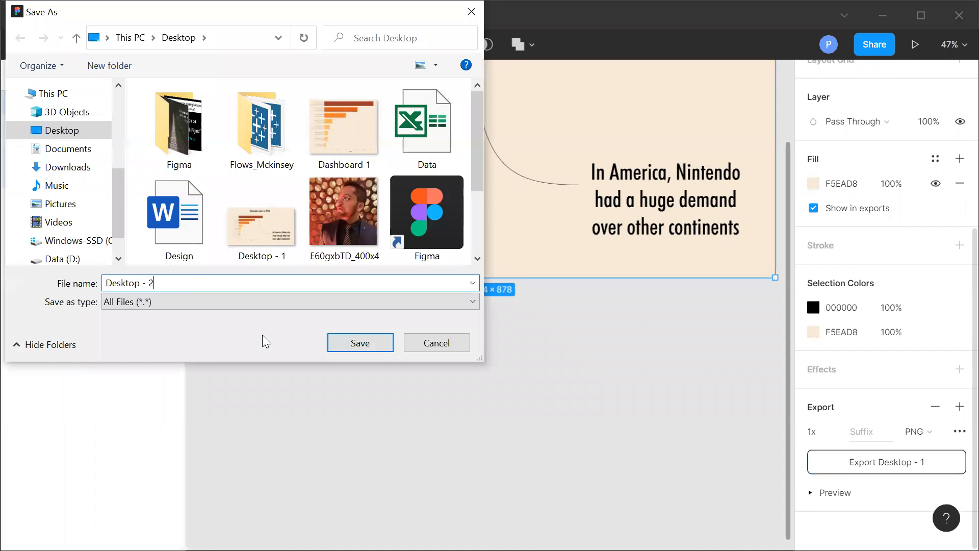
click(380, 345)
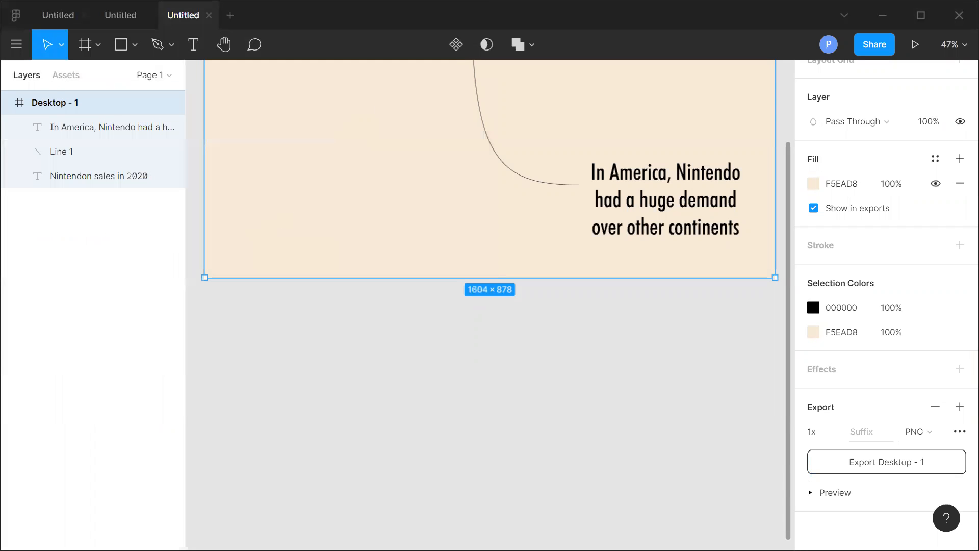
Open the Desktop - 2 image as the background image of Dashboard 2.
click(889, 72)
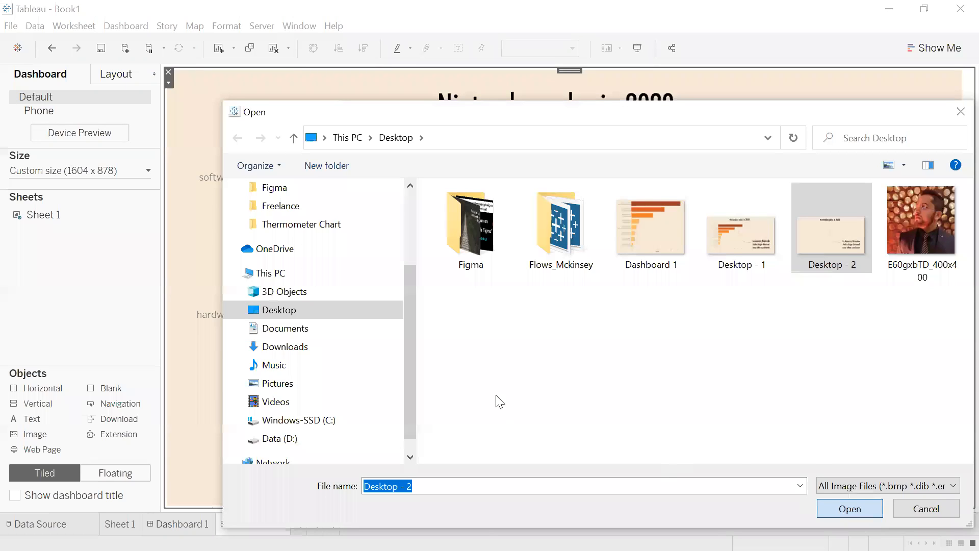
key(Return)
click(547, 397)
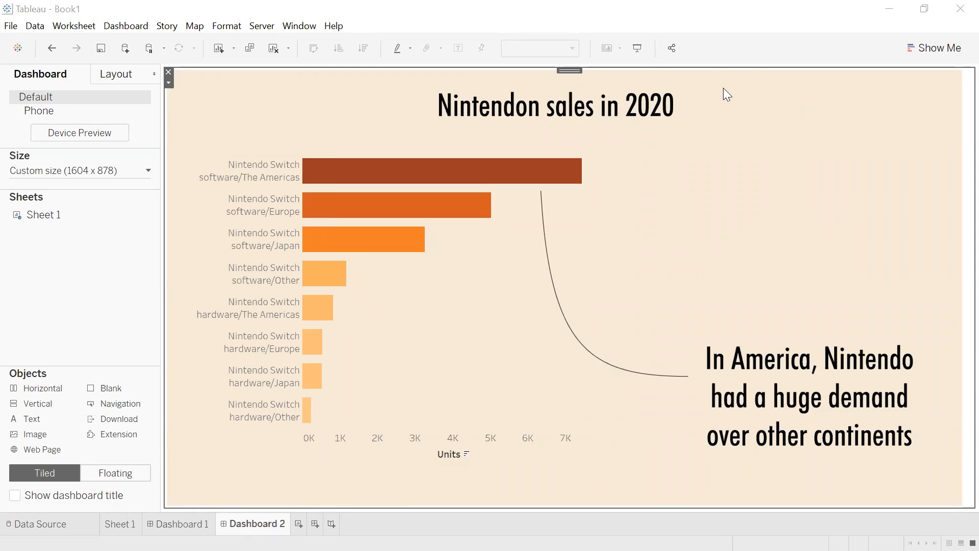
Preview Dashboard 2 in presentation mode, then leave it and minimize the Tableau window.
key(F7)
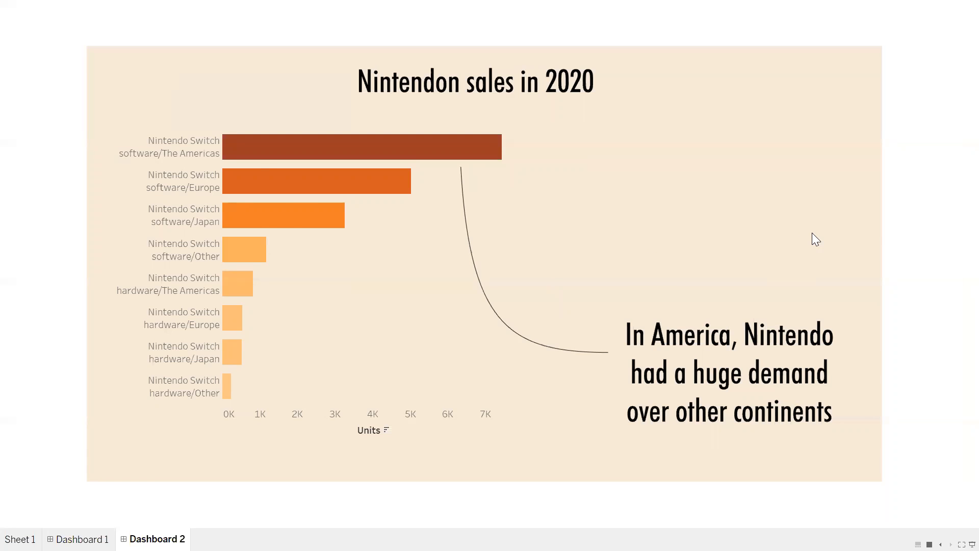
key(Escape)
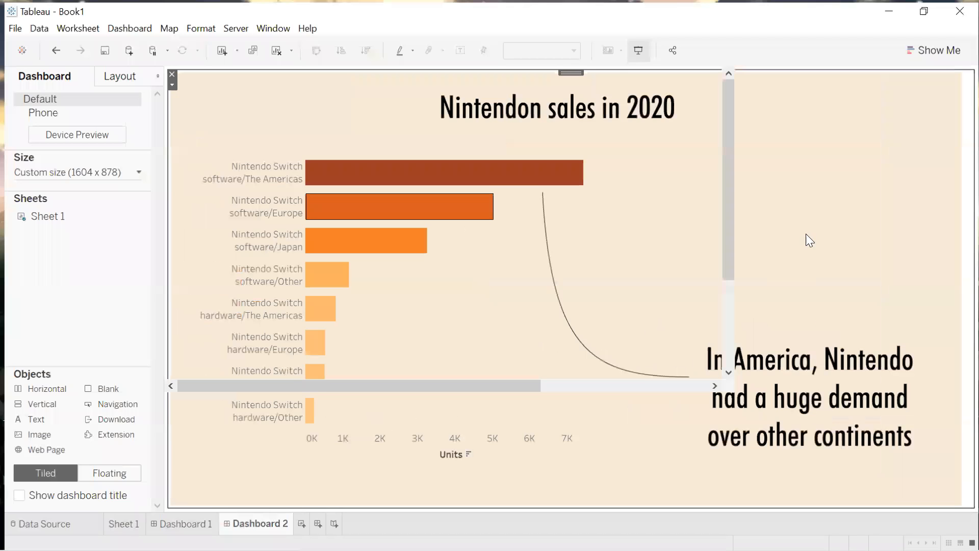
click(893, 12)
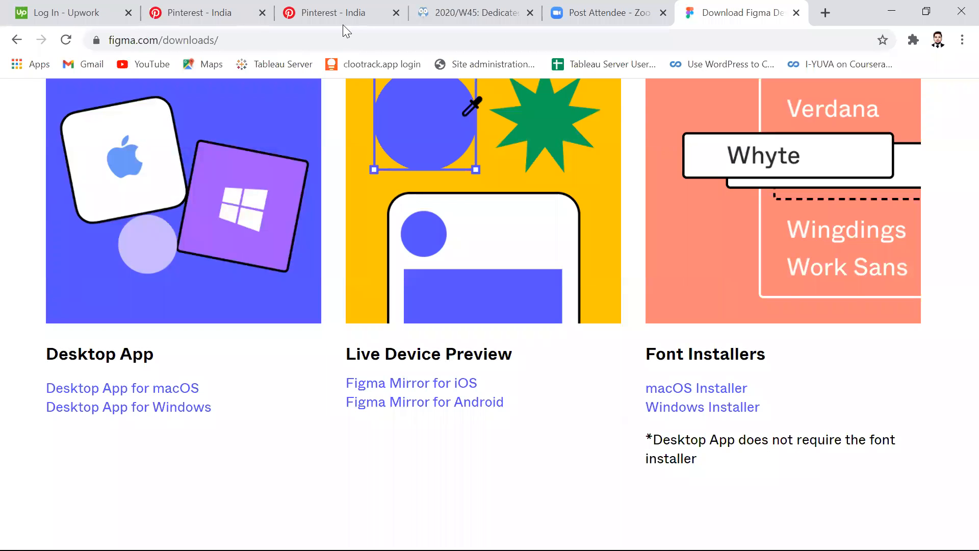
Browse reference designs: the Pinterest data visualization pin and the Child marriage design file in Figma.
click(337, 13)
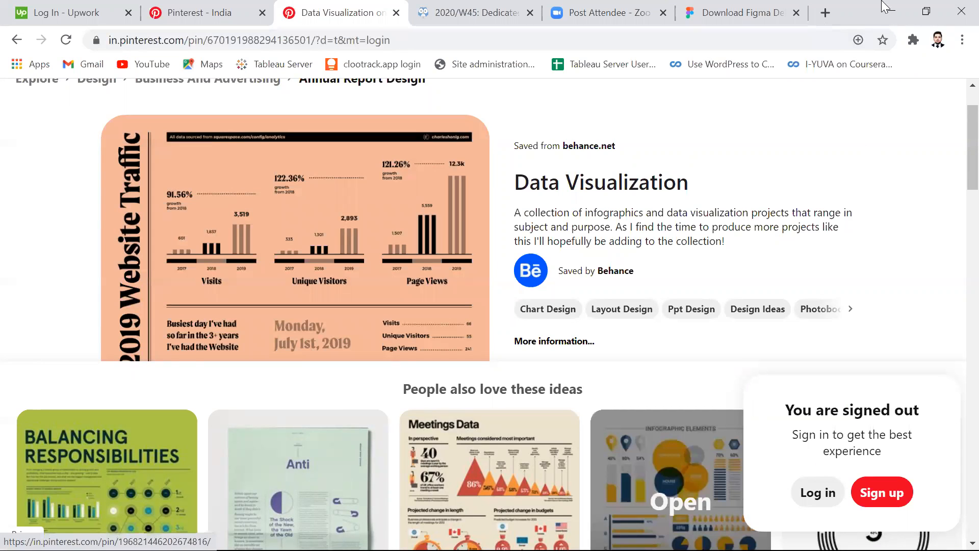
click(891, 11)
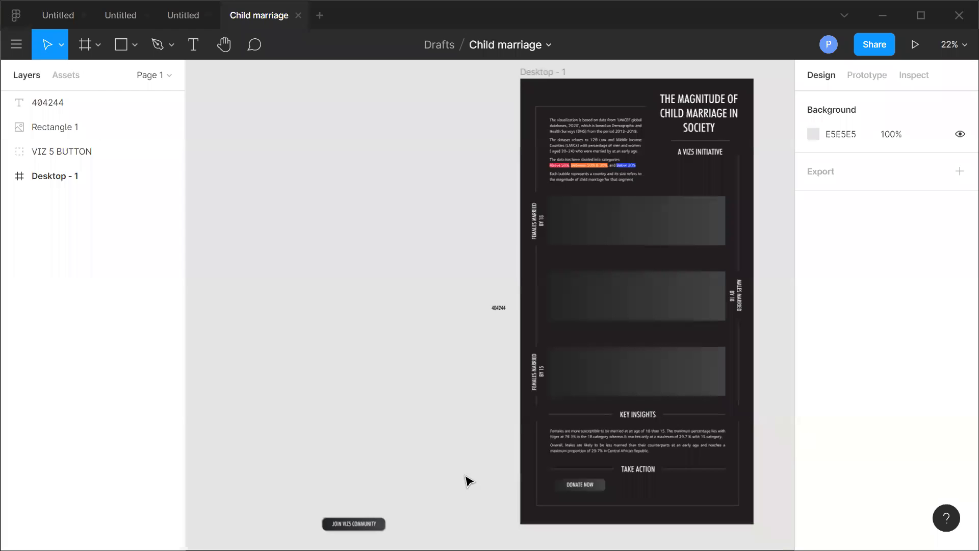
click(352, 306)
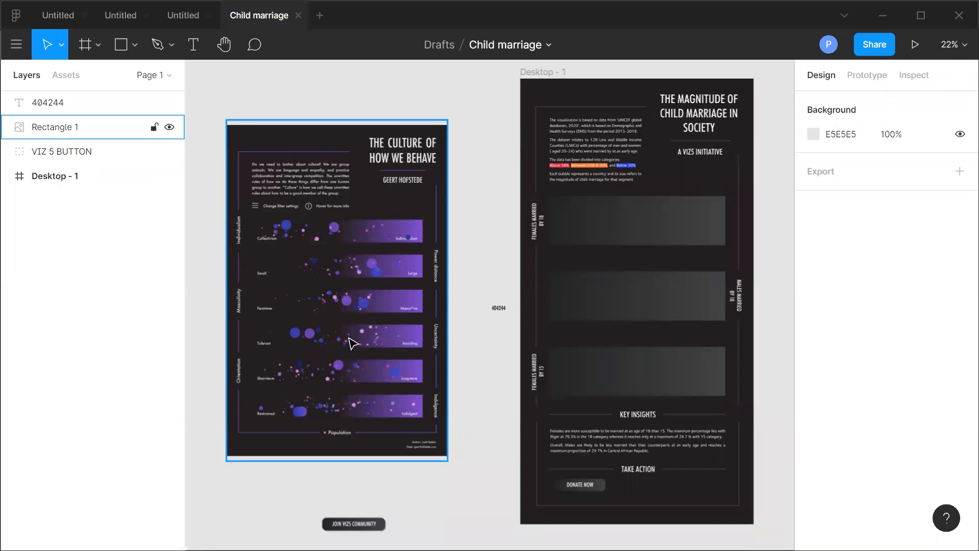
click(302, 146)
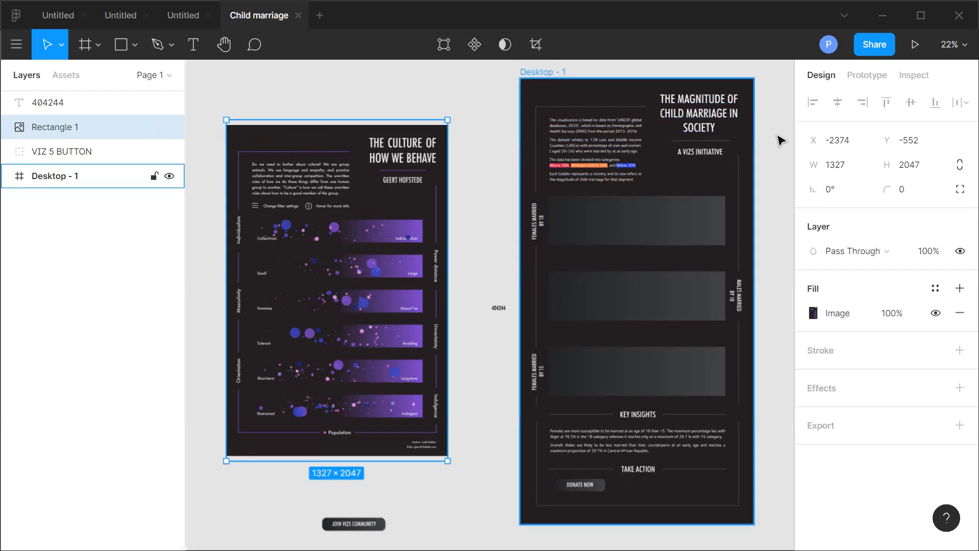
click(883, 19)
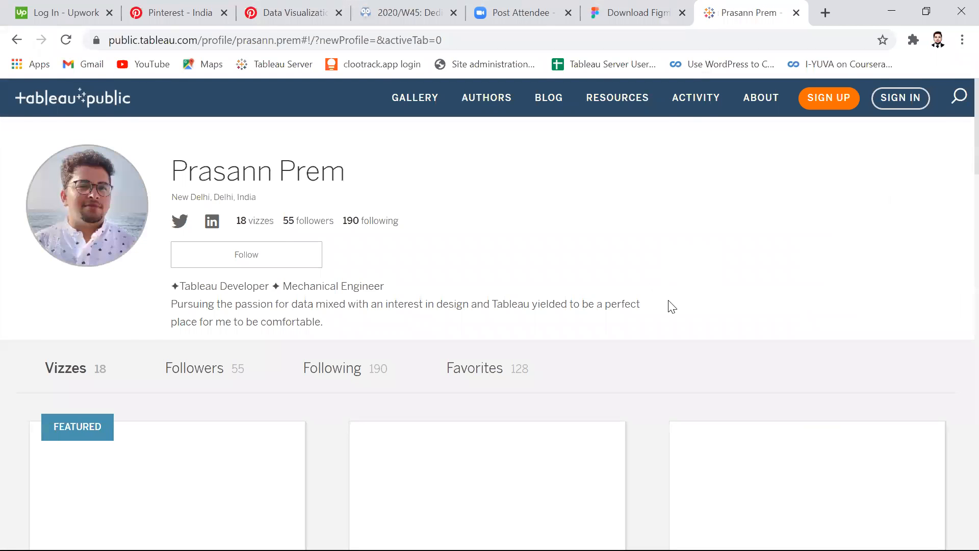
Open The Magnitude Of Child Marriage in Society viz on Tableau Public and scroll through it.
scroll(663, 309, down, 6)
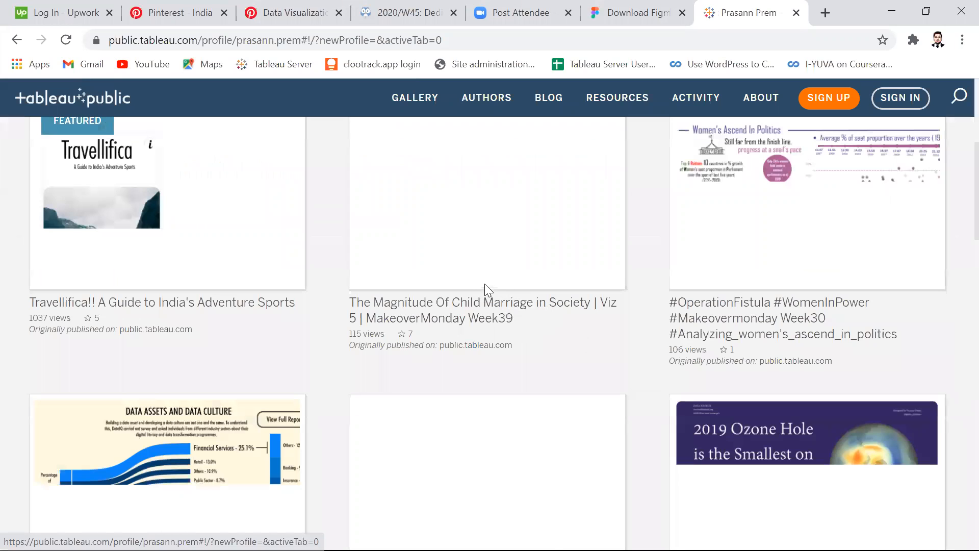
scroll(487, 285, up, 1)
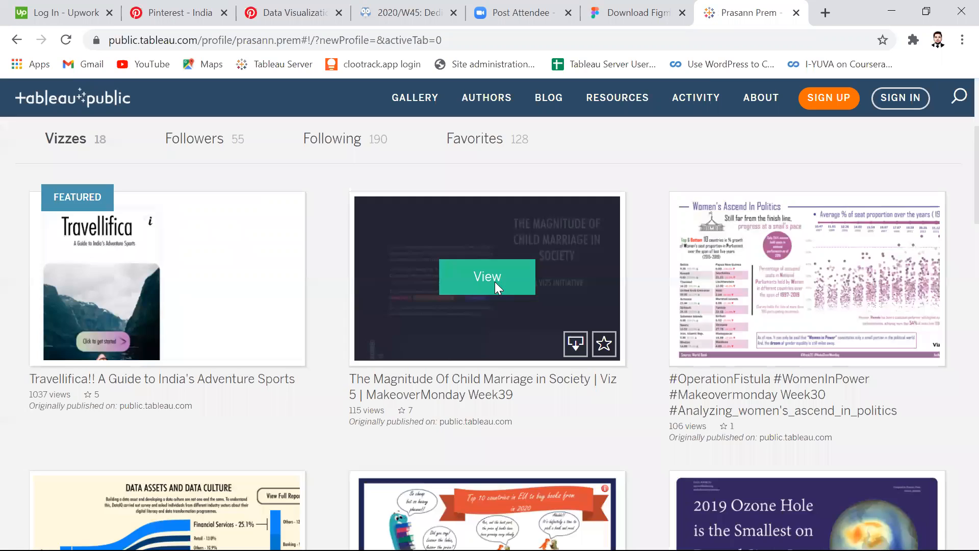
click(494, 282)
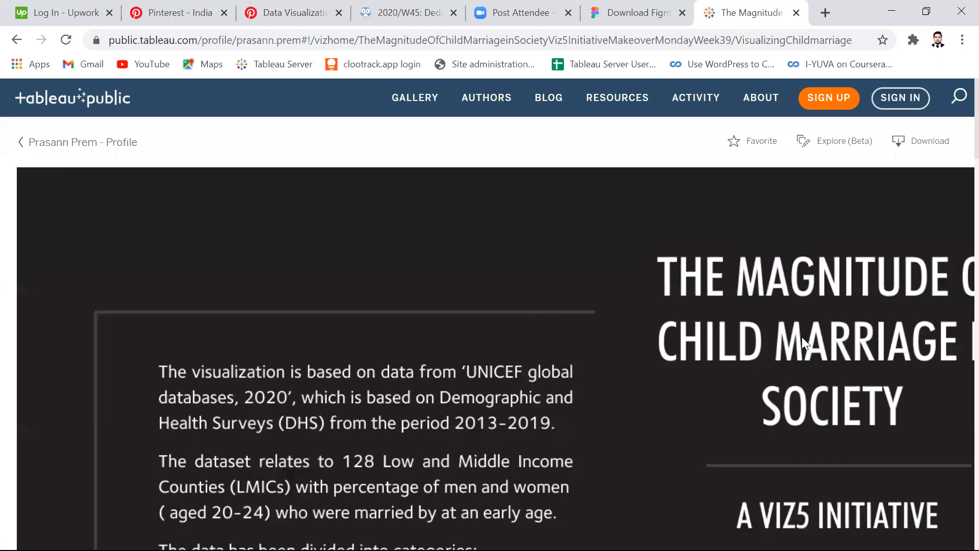
scroll(766, 290, down, 7)
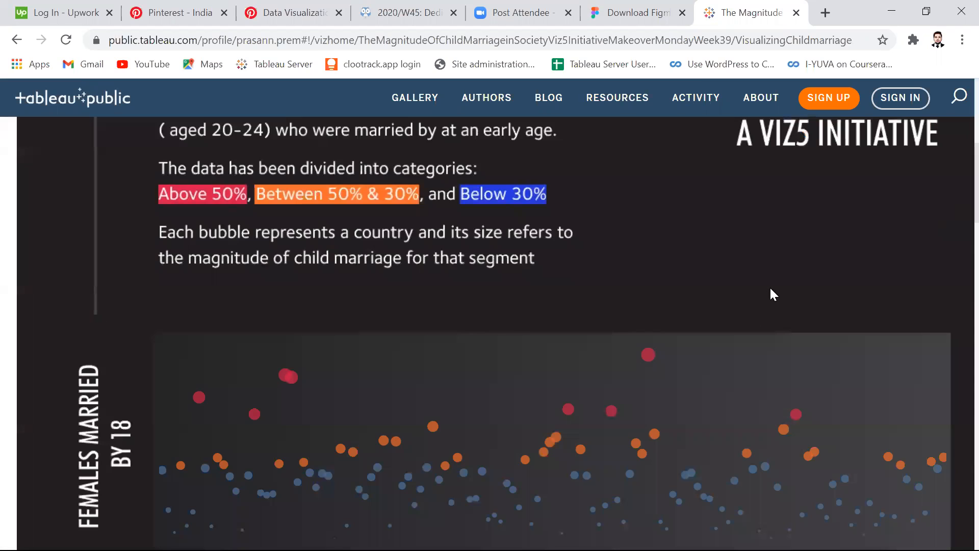
scroll(775, 289, down, 3)
mouse_move(298, 234)
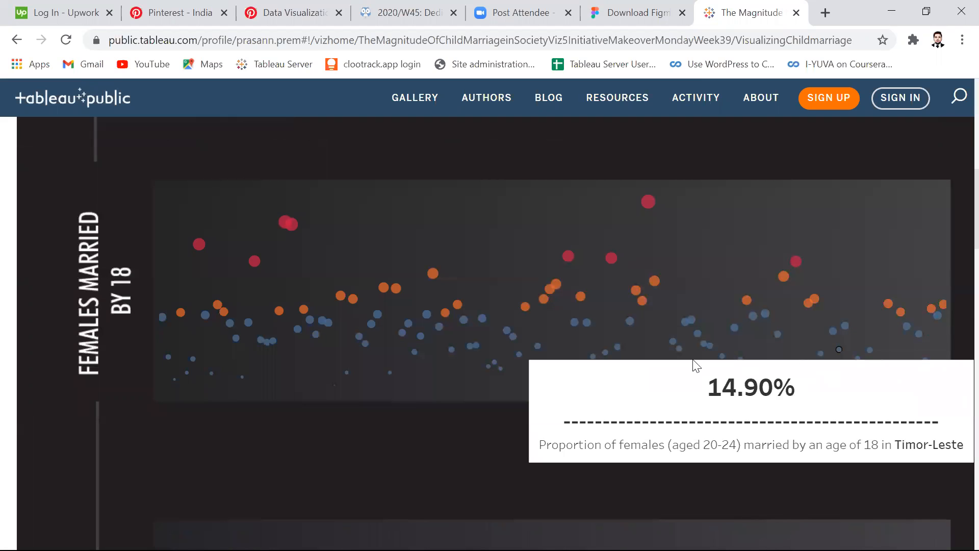
scroll(562, 345, down, 4)
scroll(588, 336, up, 4)
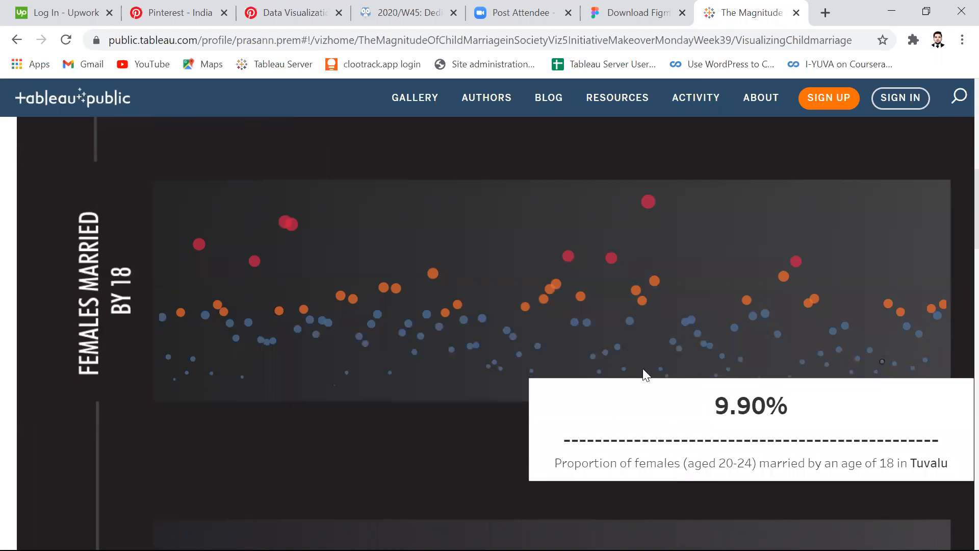
scroll(701, 419, down, 1)
scroll(697, 414, down, 2)
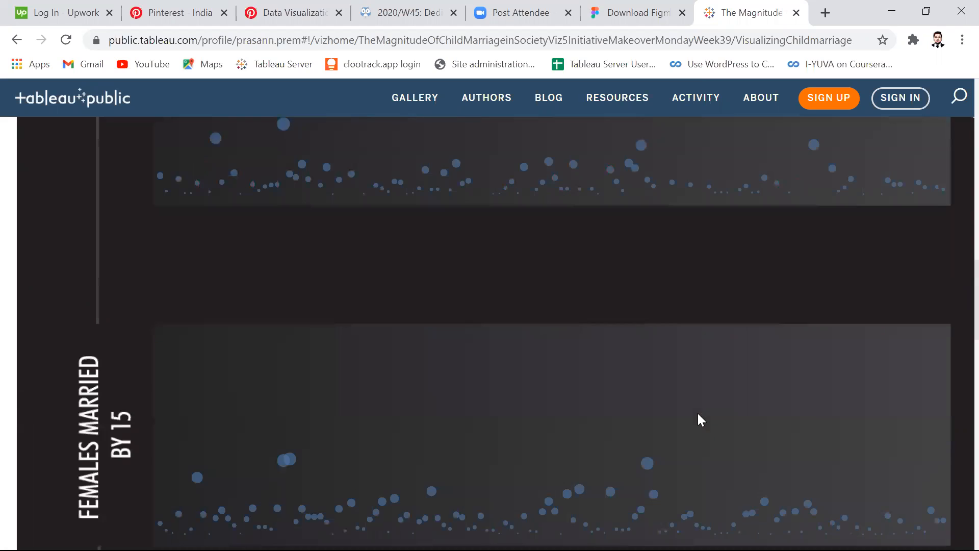
scroll(697, 413, down, 5)
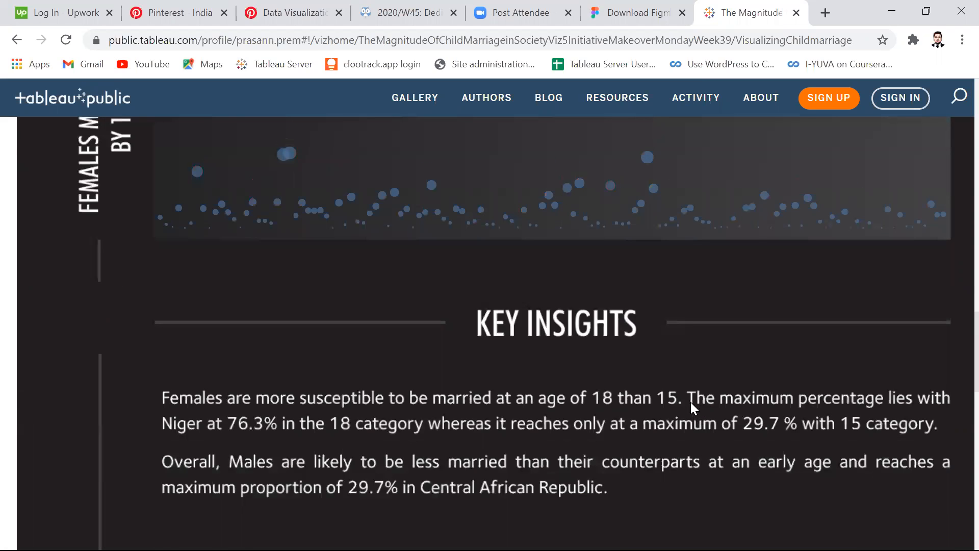